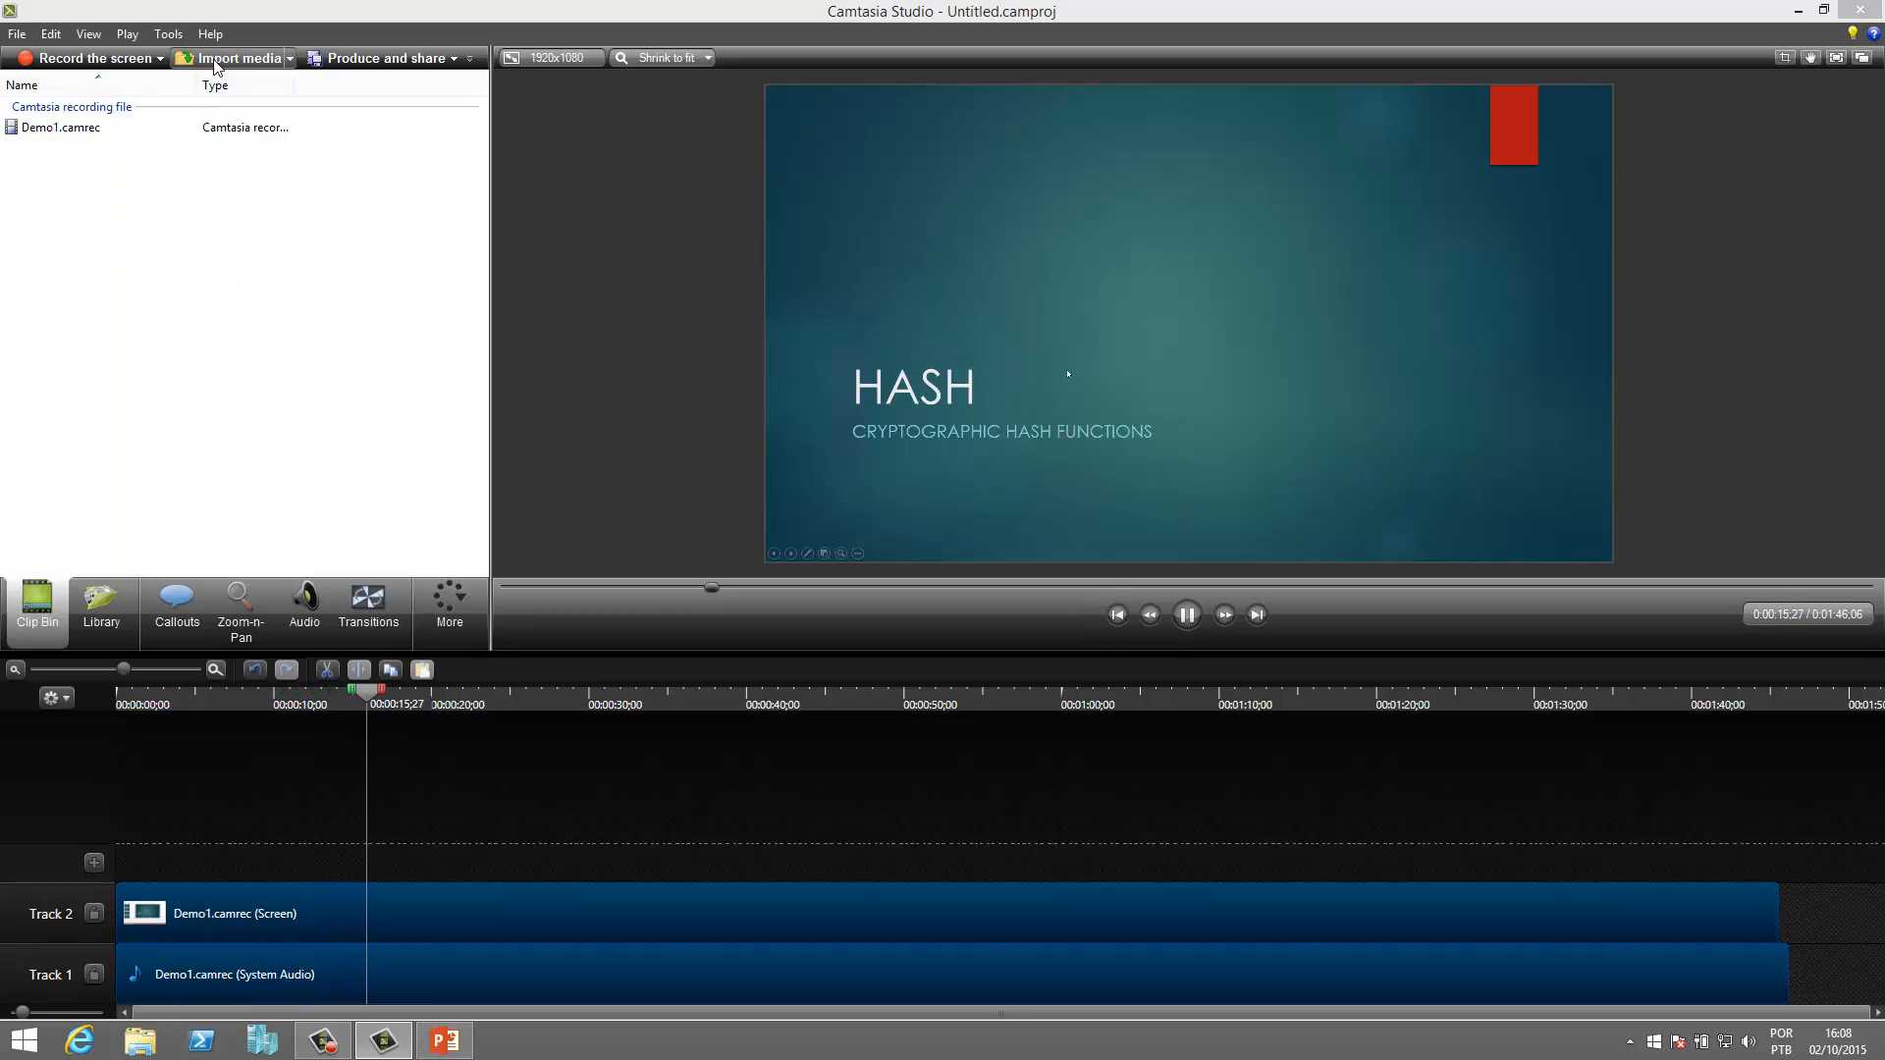
# Look through the Library, Callouts, Zoom-n-Pan, Audio and Transitions tools, ending at the Library.
pyautogui.click(113, 614)
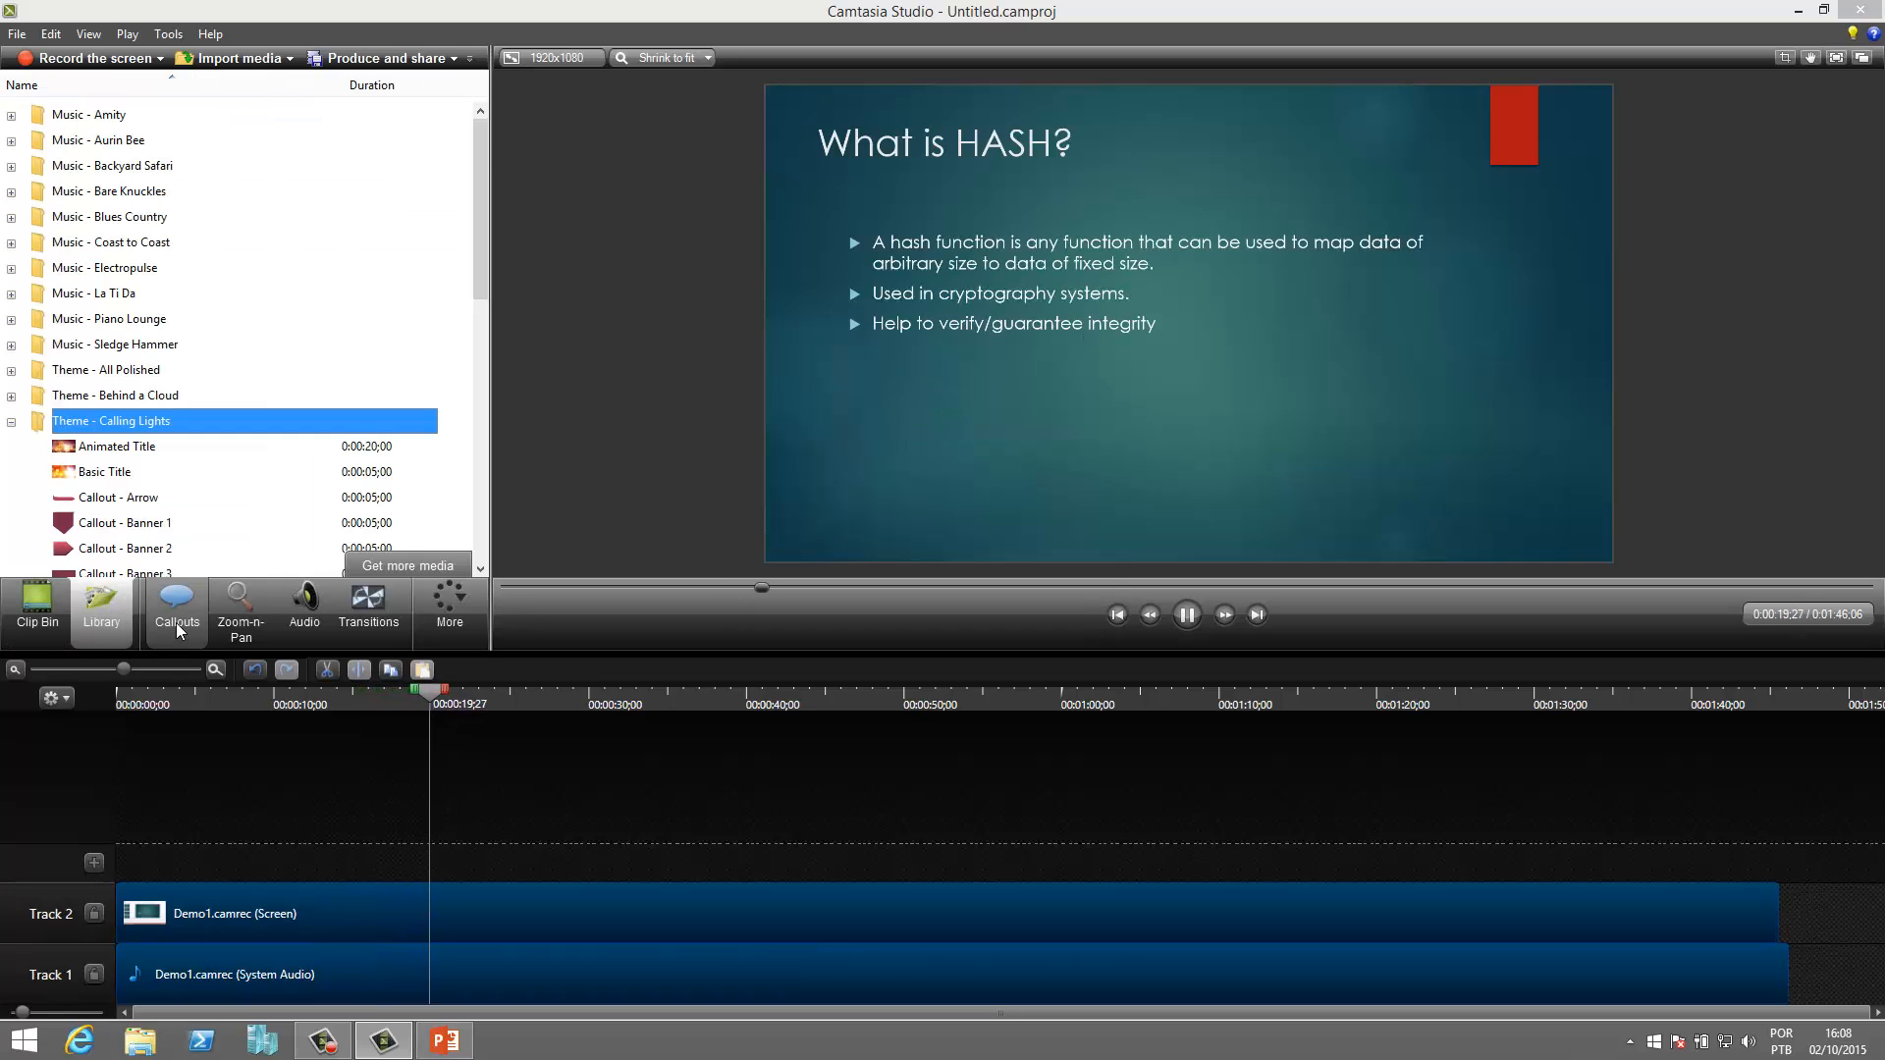
pyautogui.click(175, 623)
pyautogui.click(240, 617)
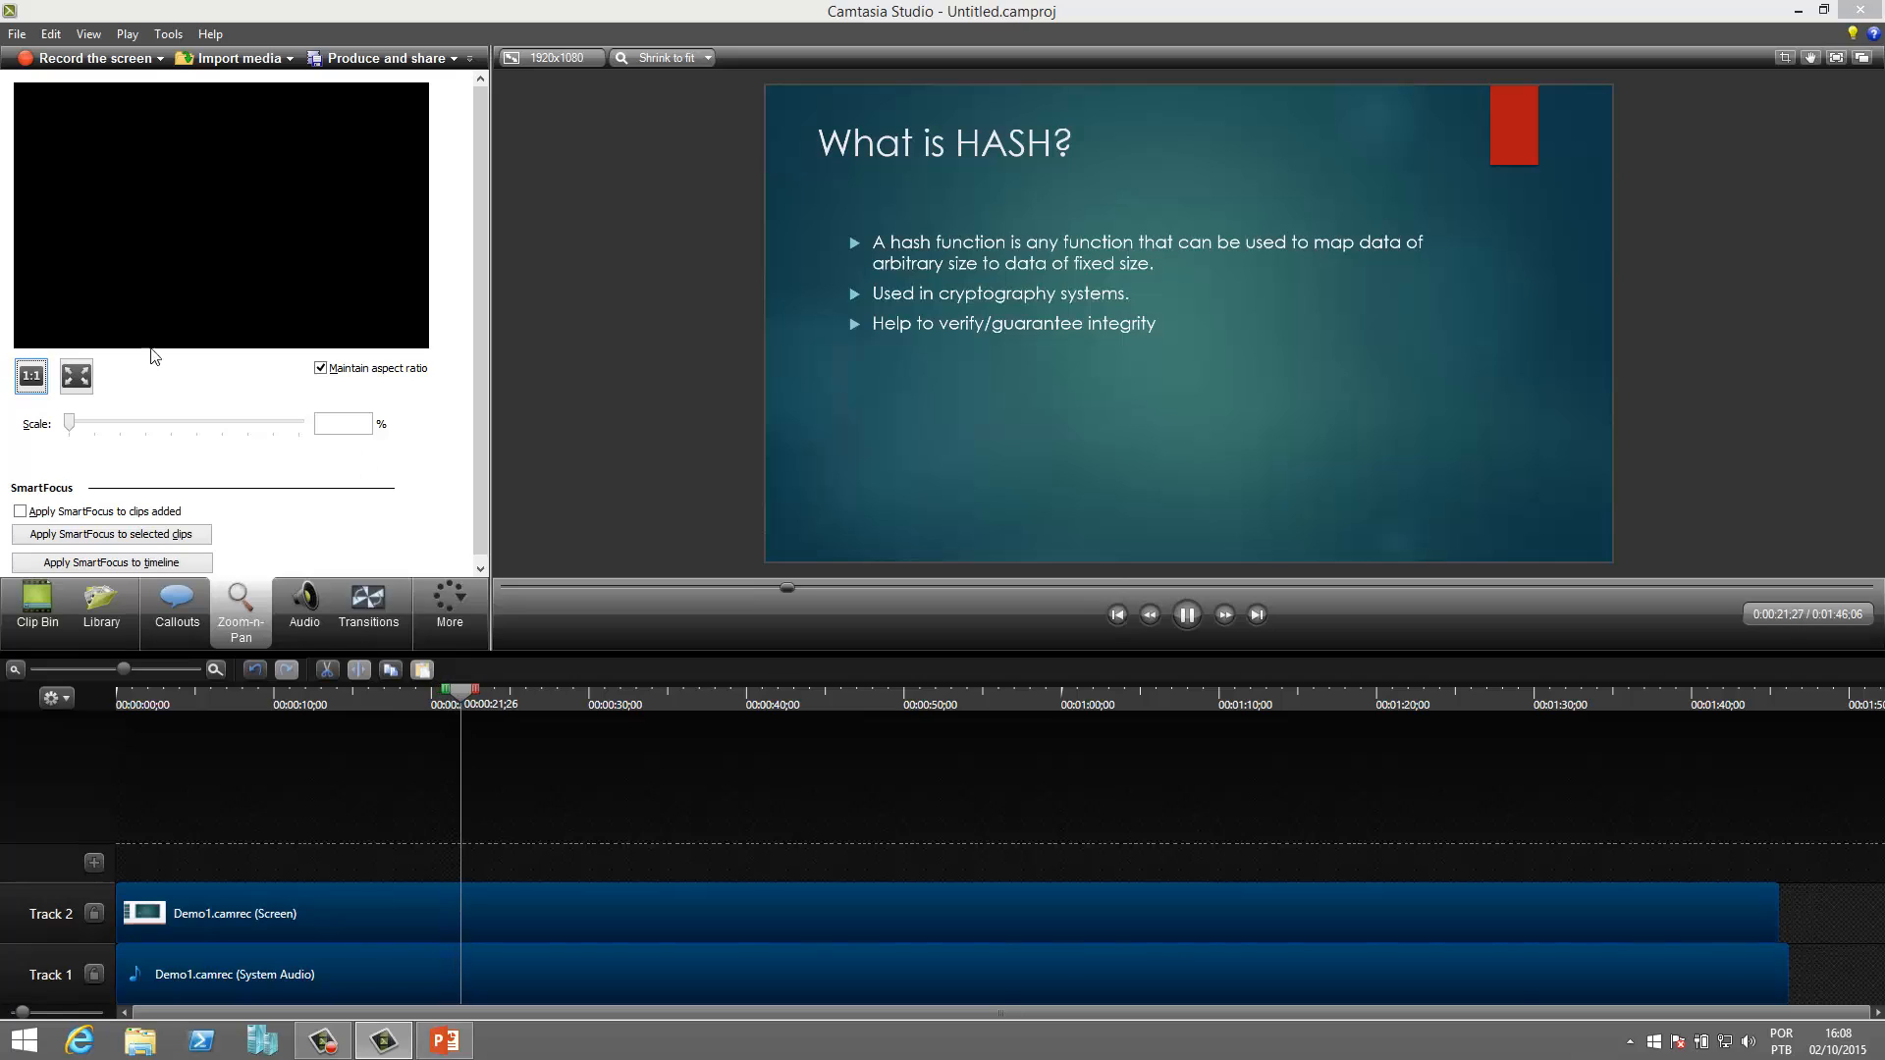
pyautogui.click(298, 617)
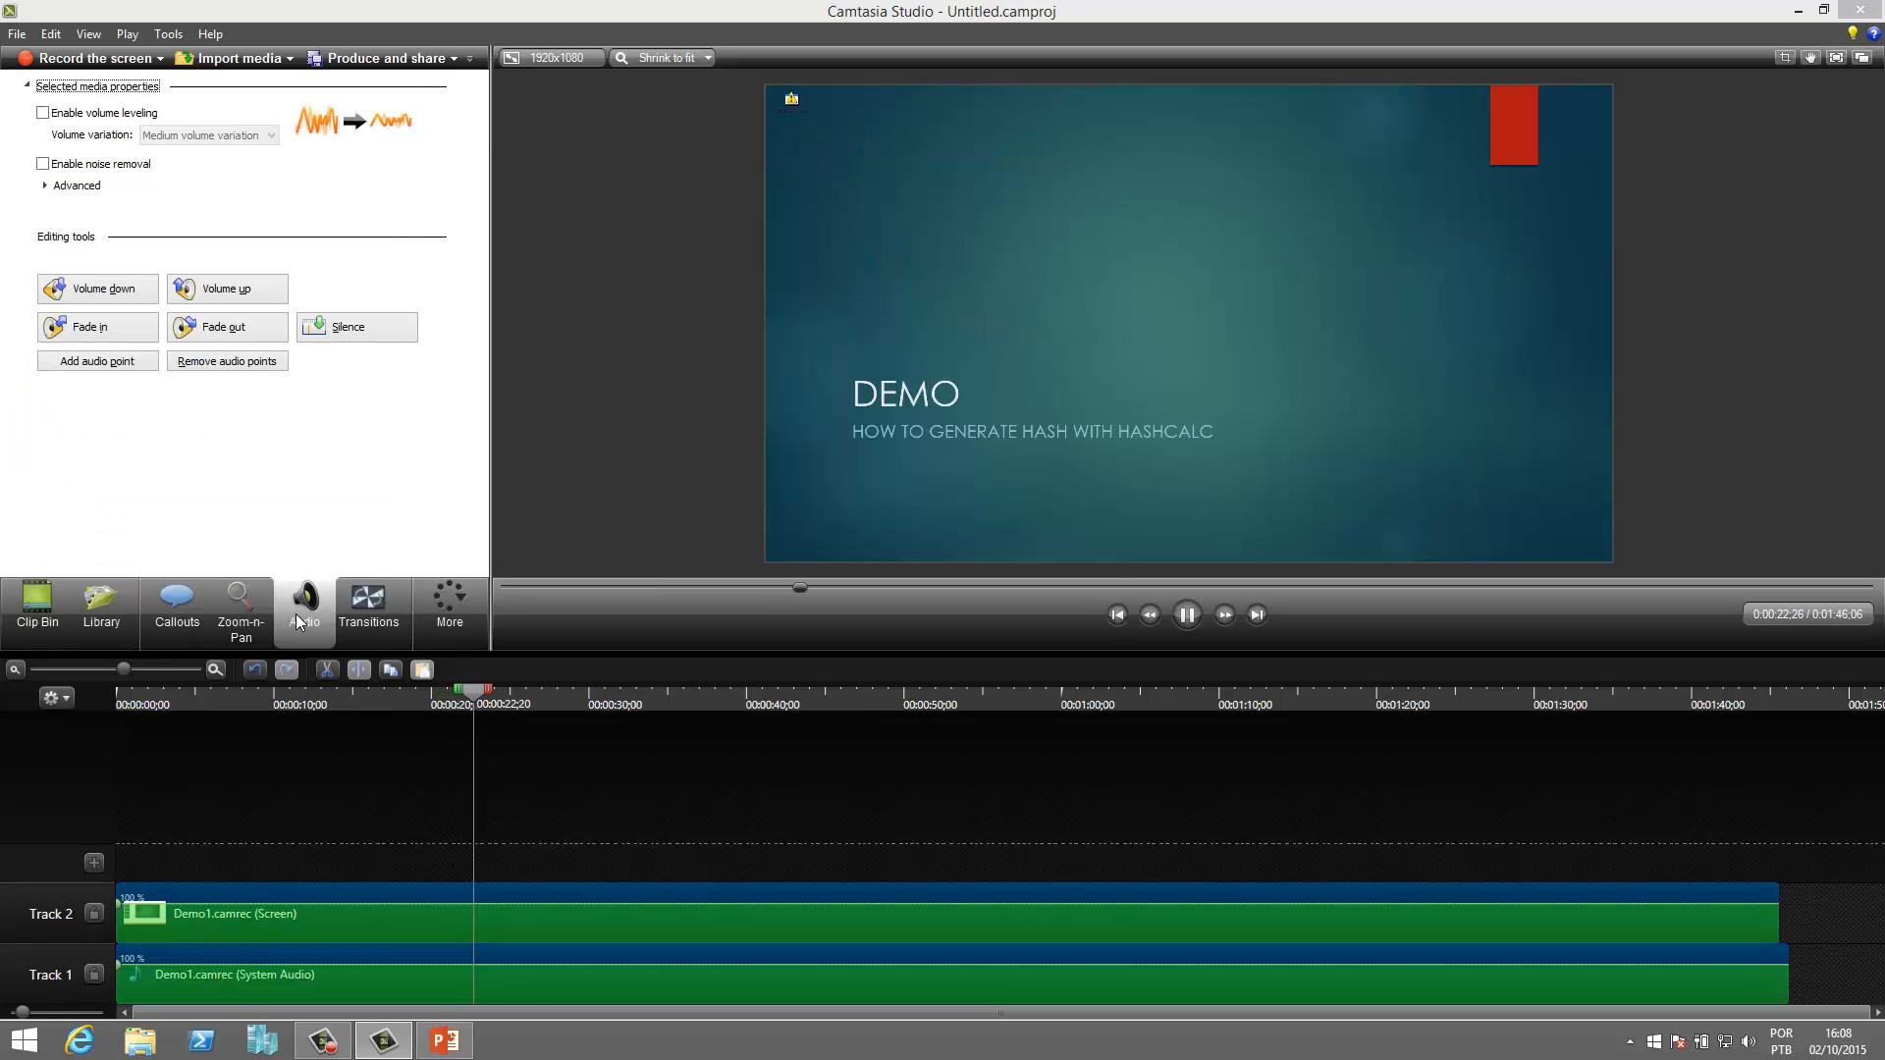
pyautogui.click(356, 621)
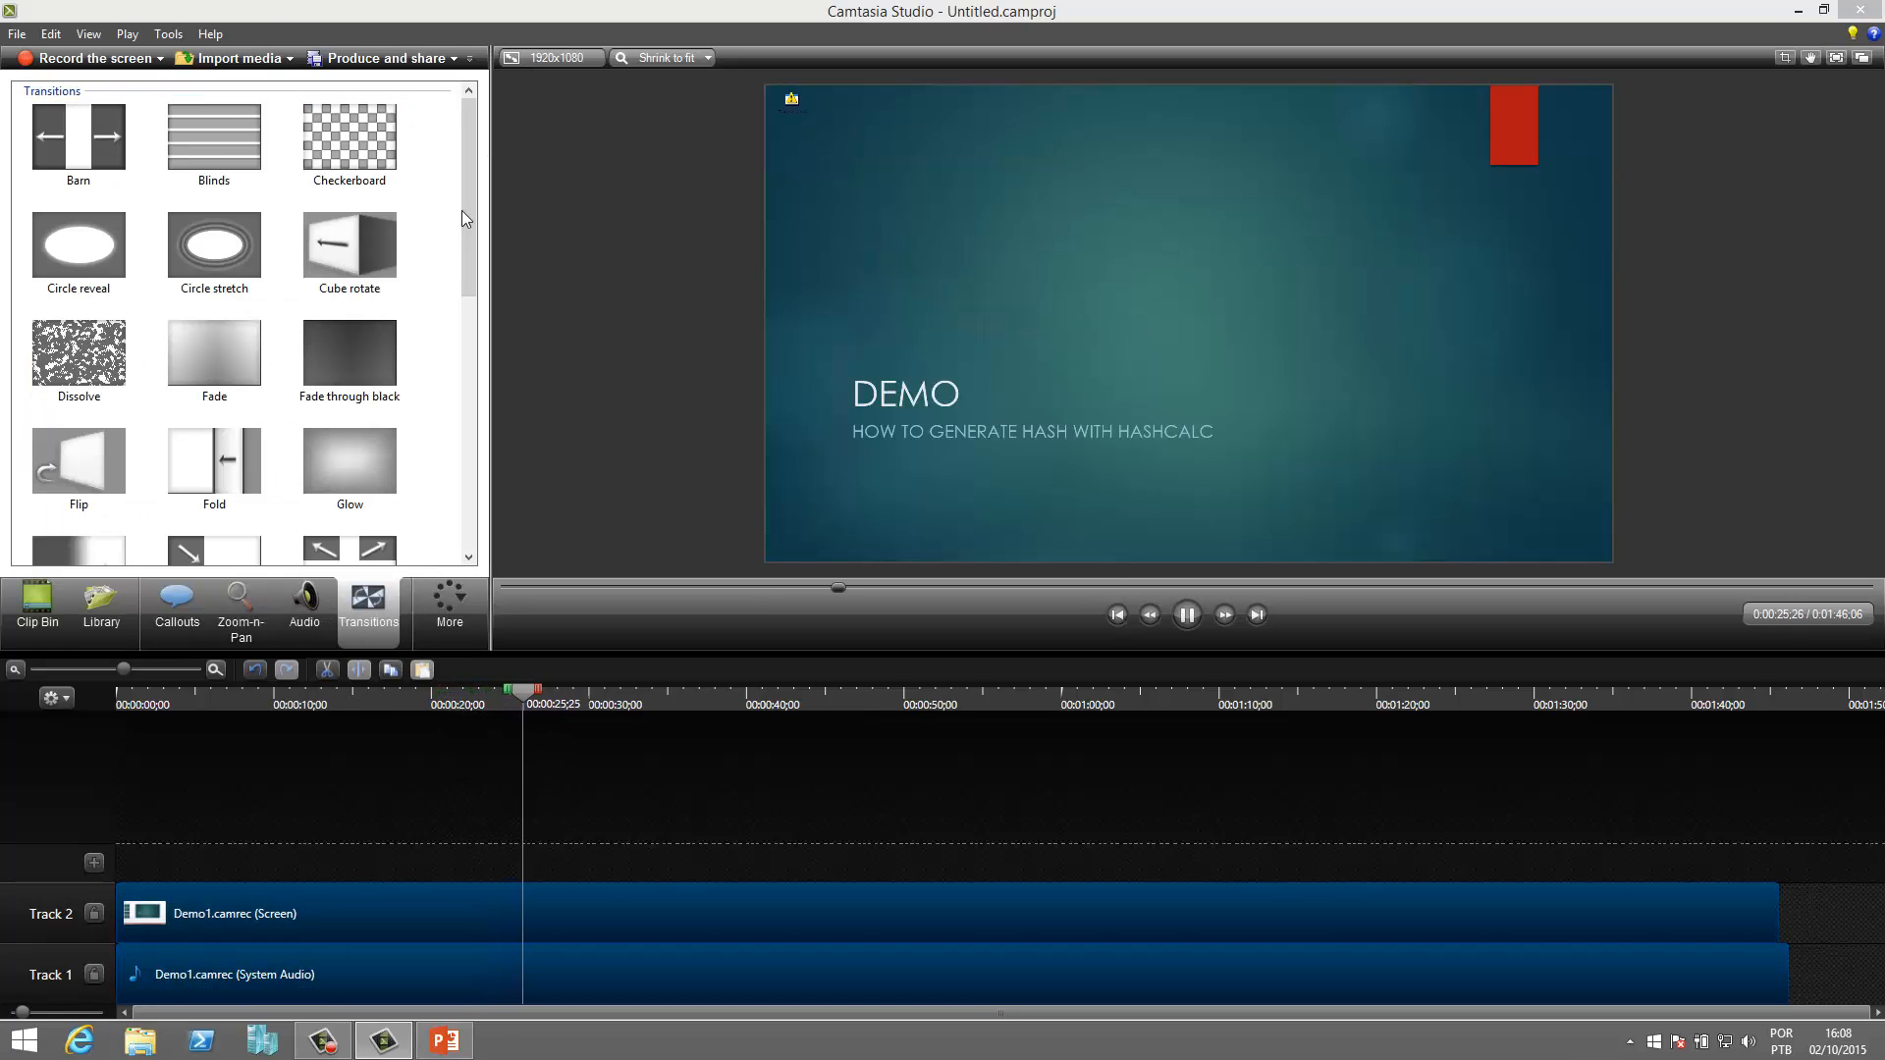
pyautogui.click(118, 603)
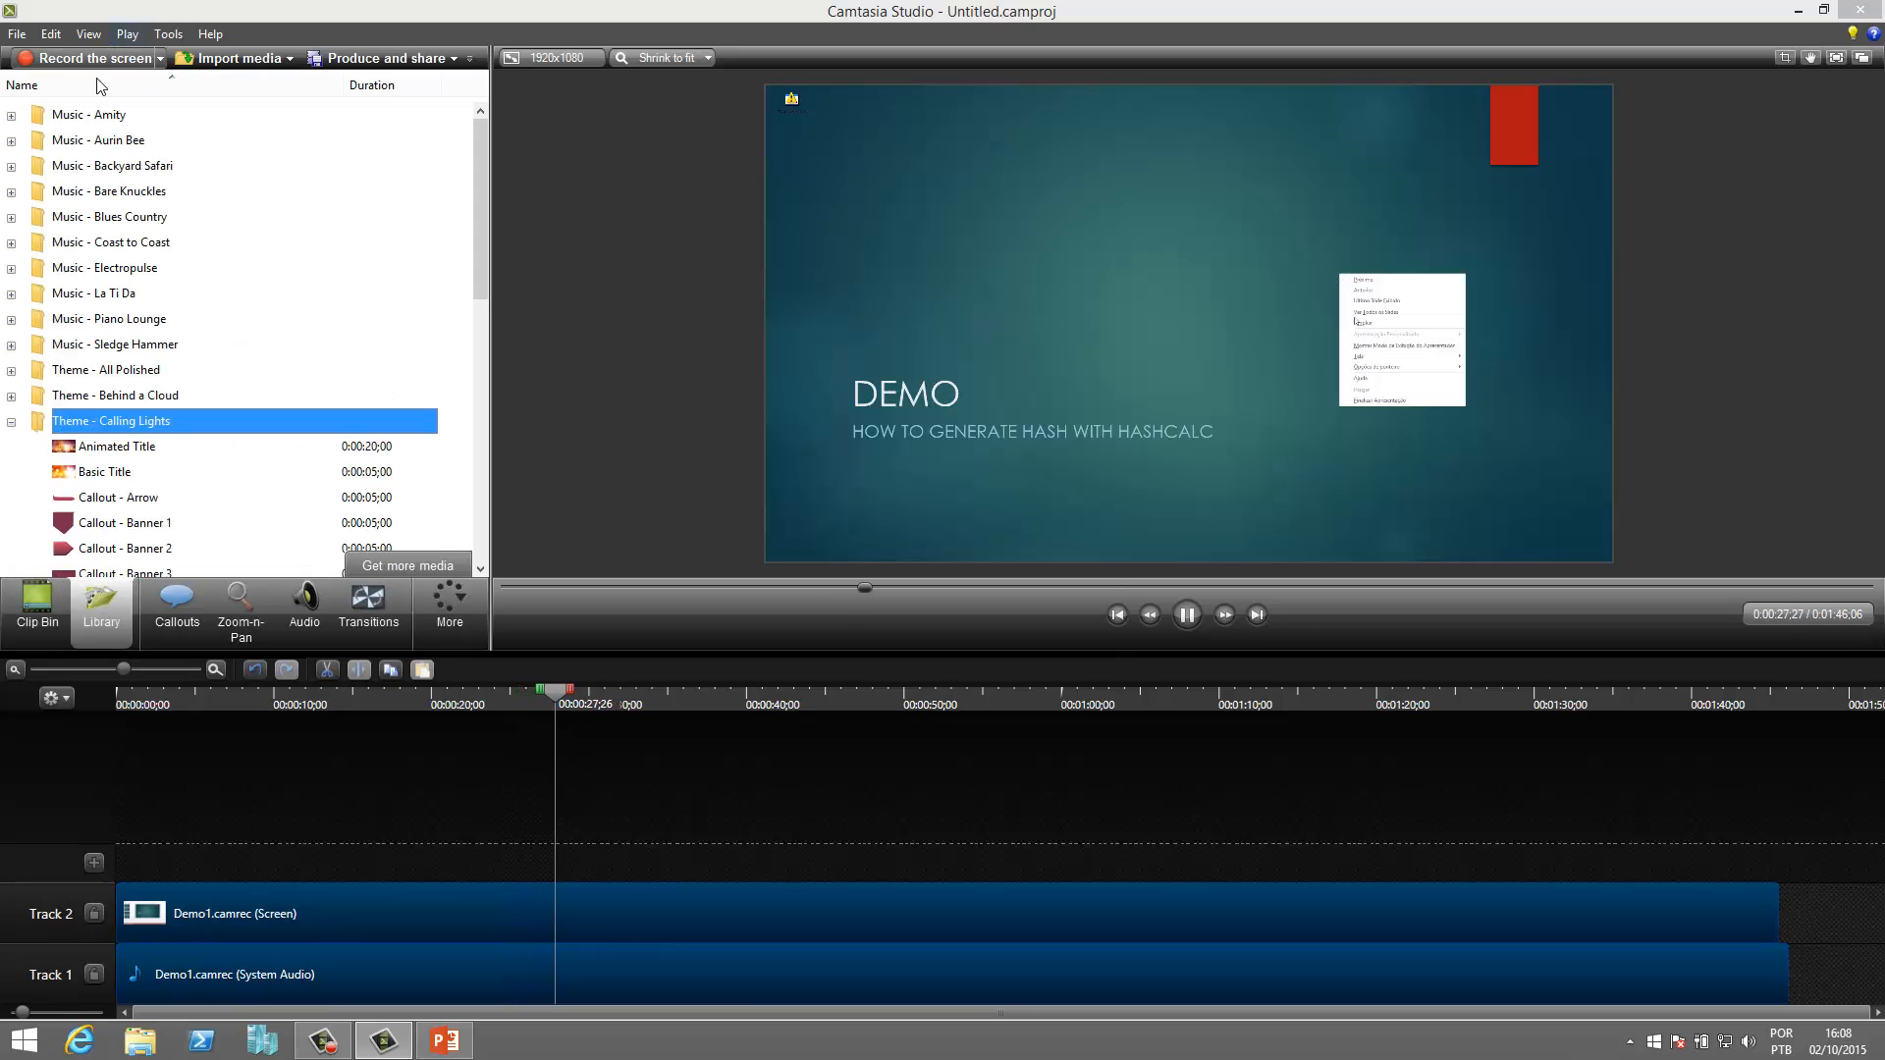
# Import "Beatles - I'm Looking Through You.mp3" and WP_20141112_079.mp4 from the Desktop into the project.
pyautogui.click(234, 58)
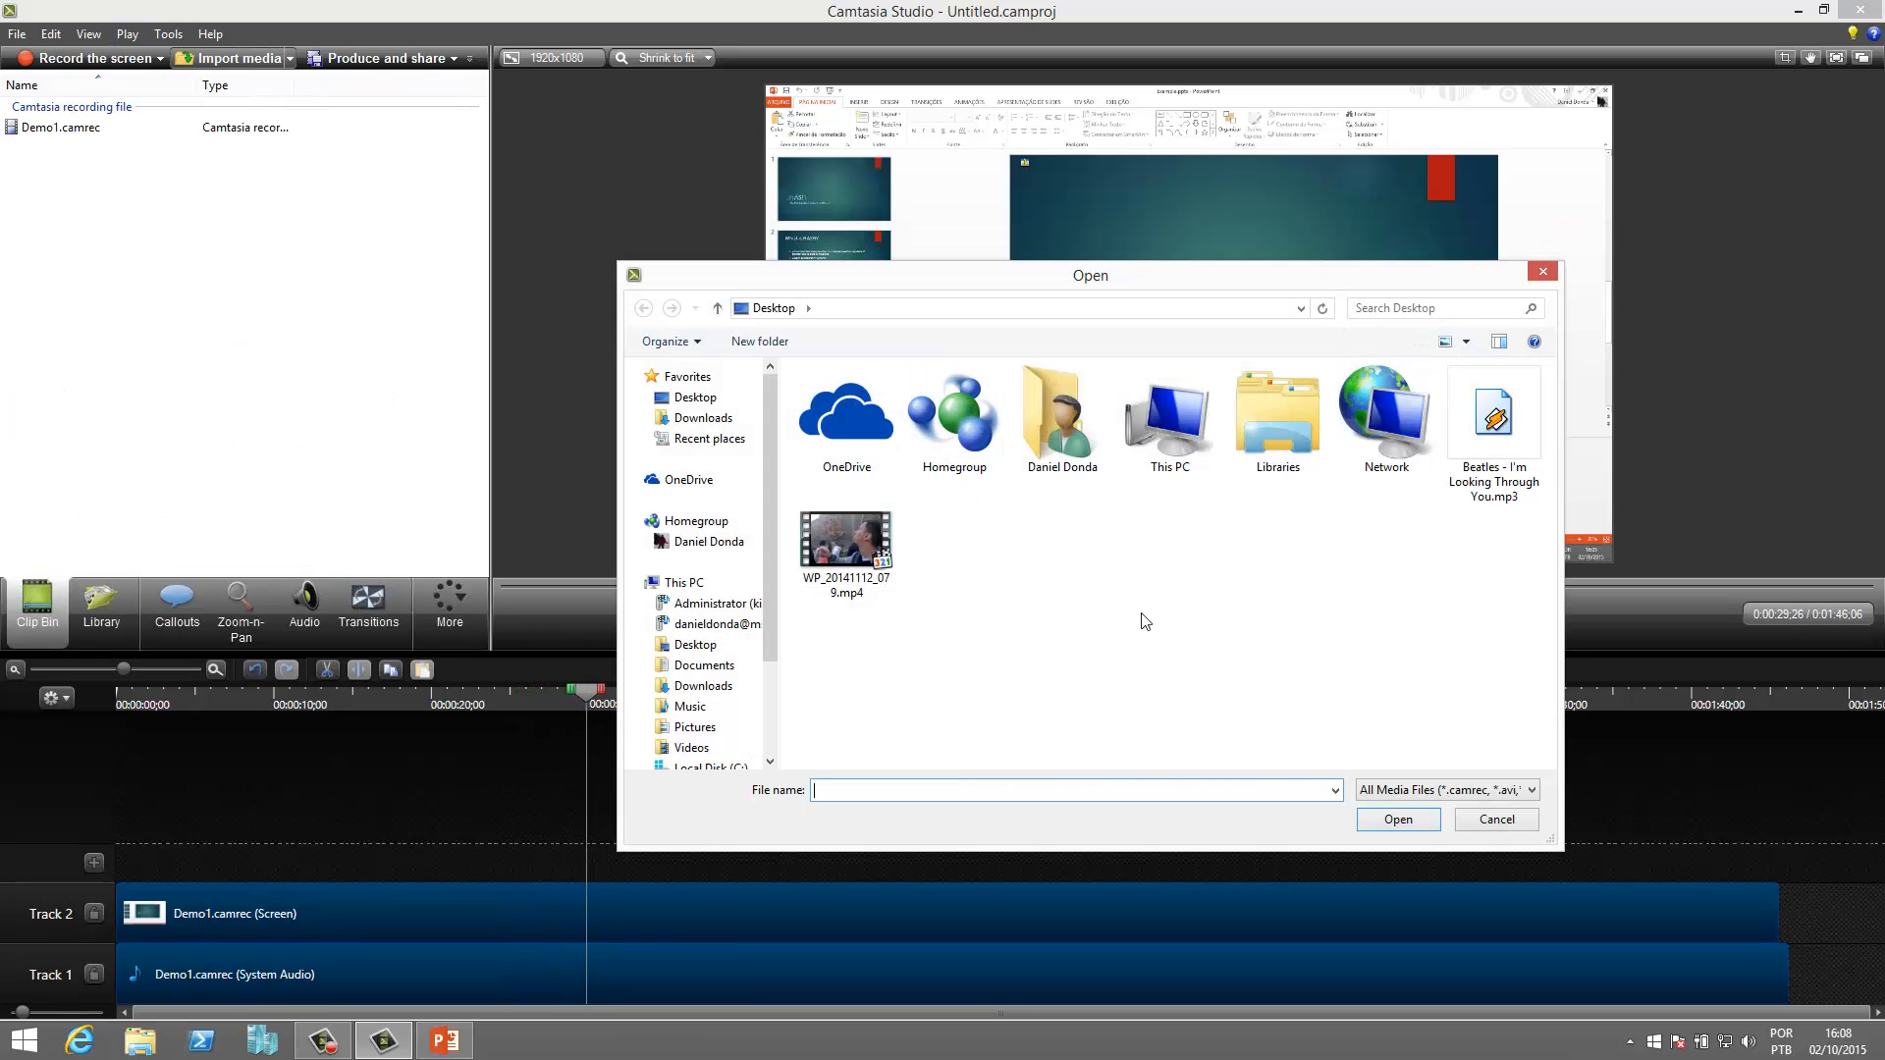
pyautogui.click(1477, 495)
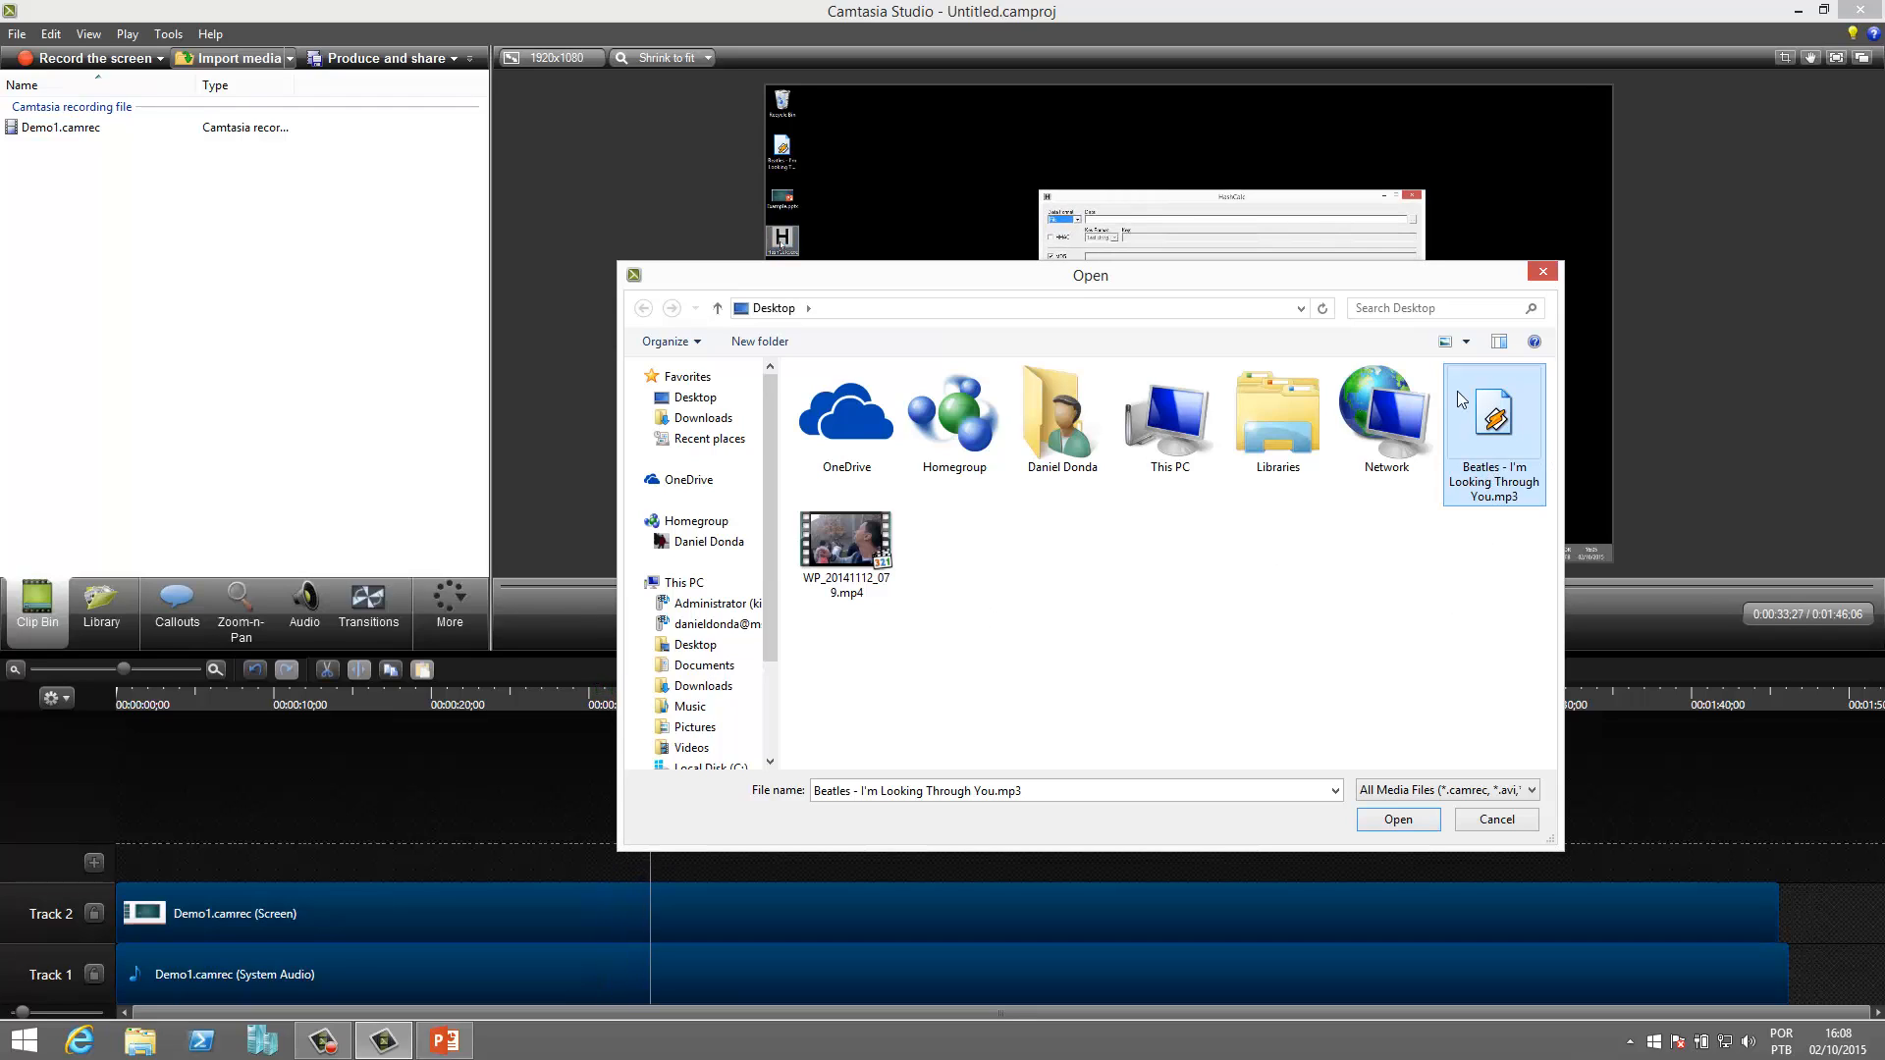
pyautogui.keyDown('ctrl'); pyautogui.click(864, 555); pyautogui.keyUp('ctrl')
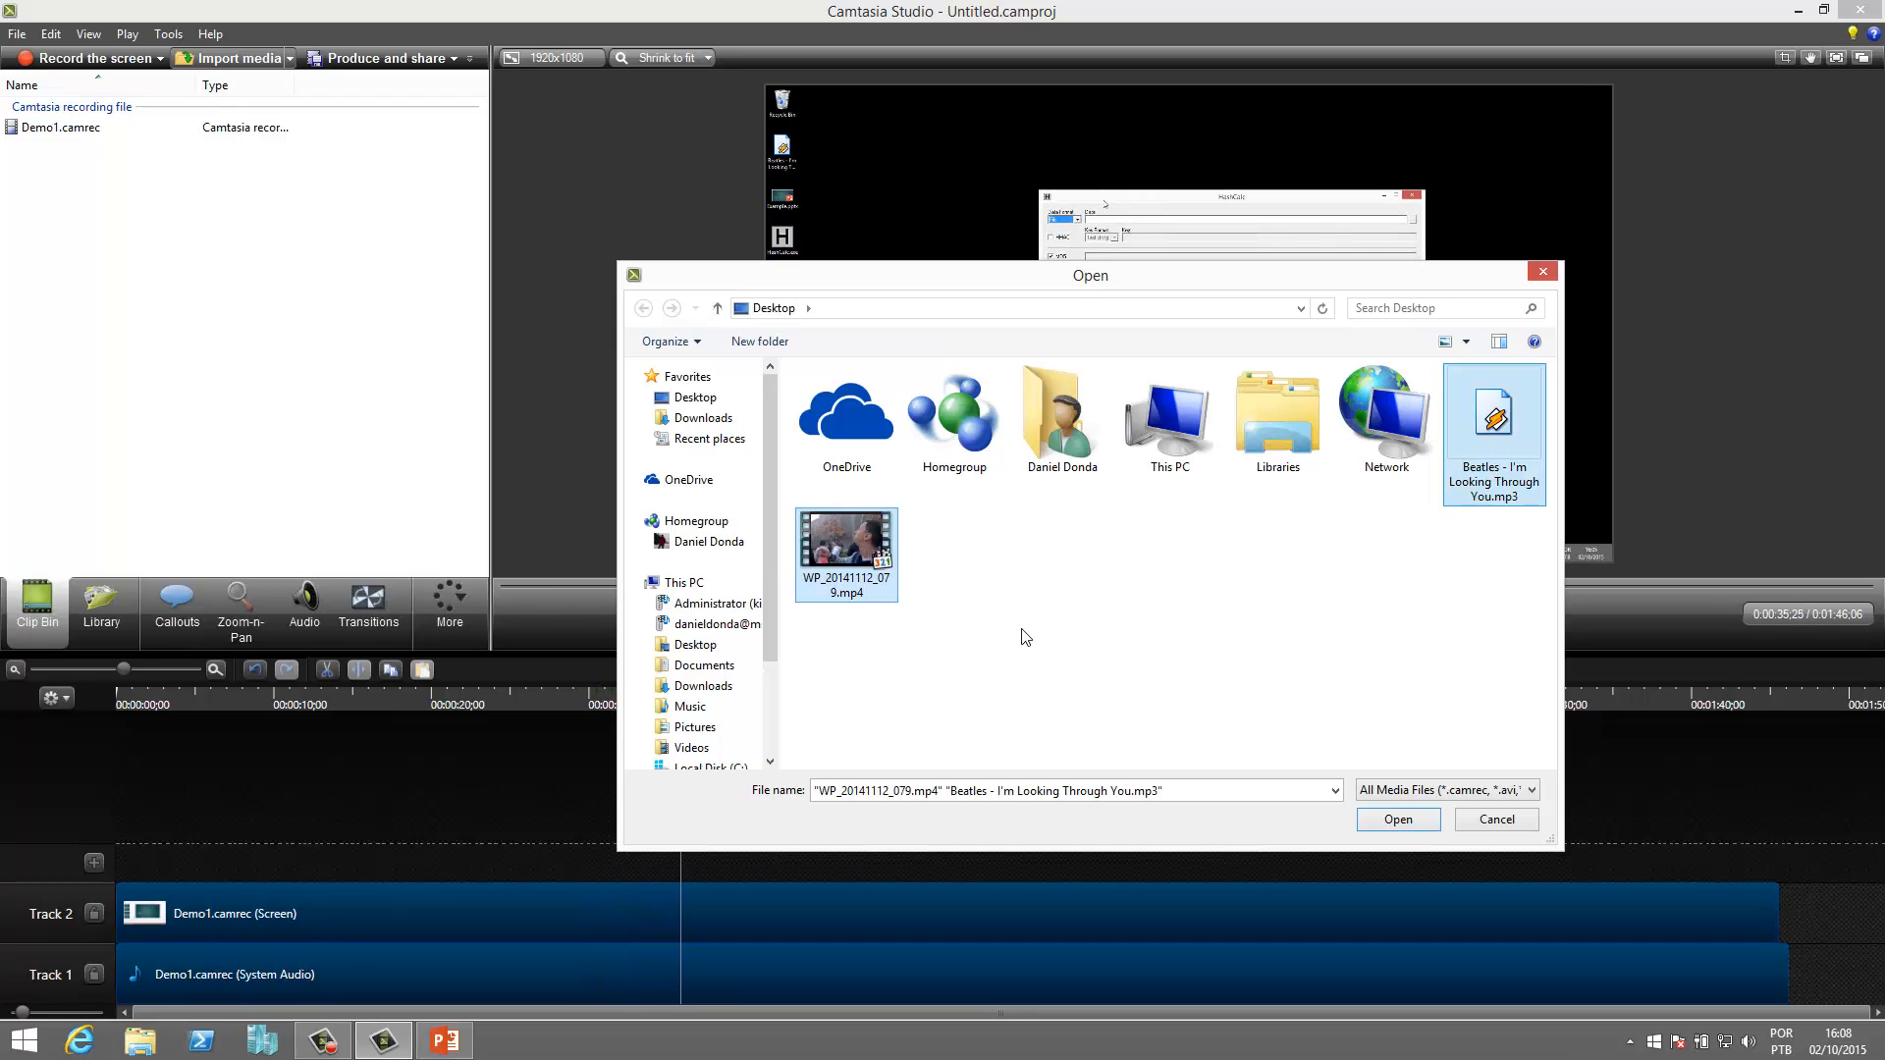
pyautogui.click(1397, 819)
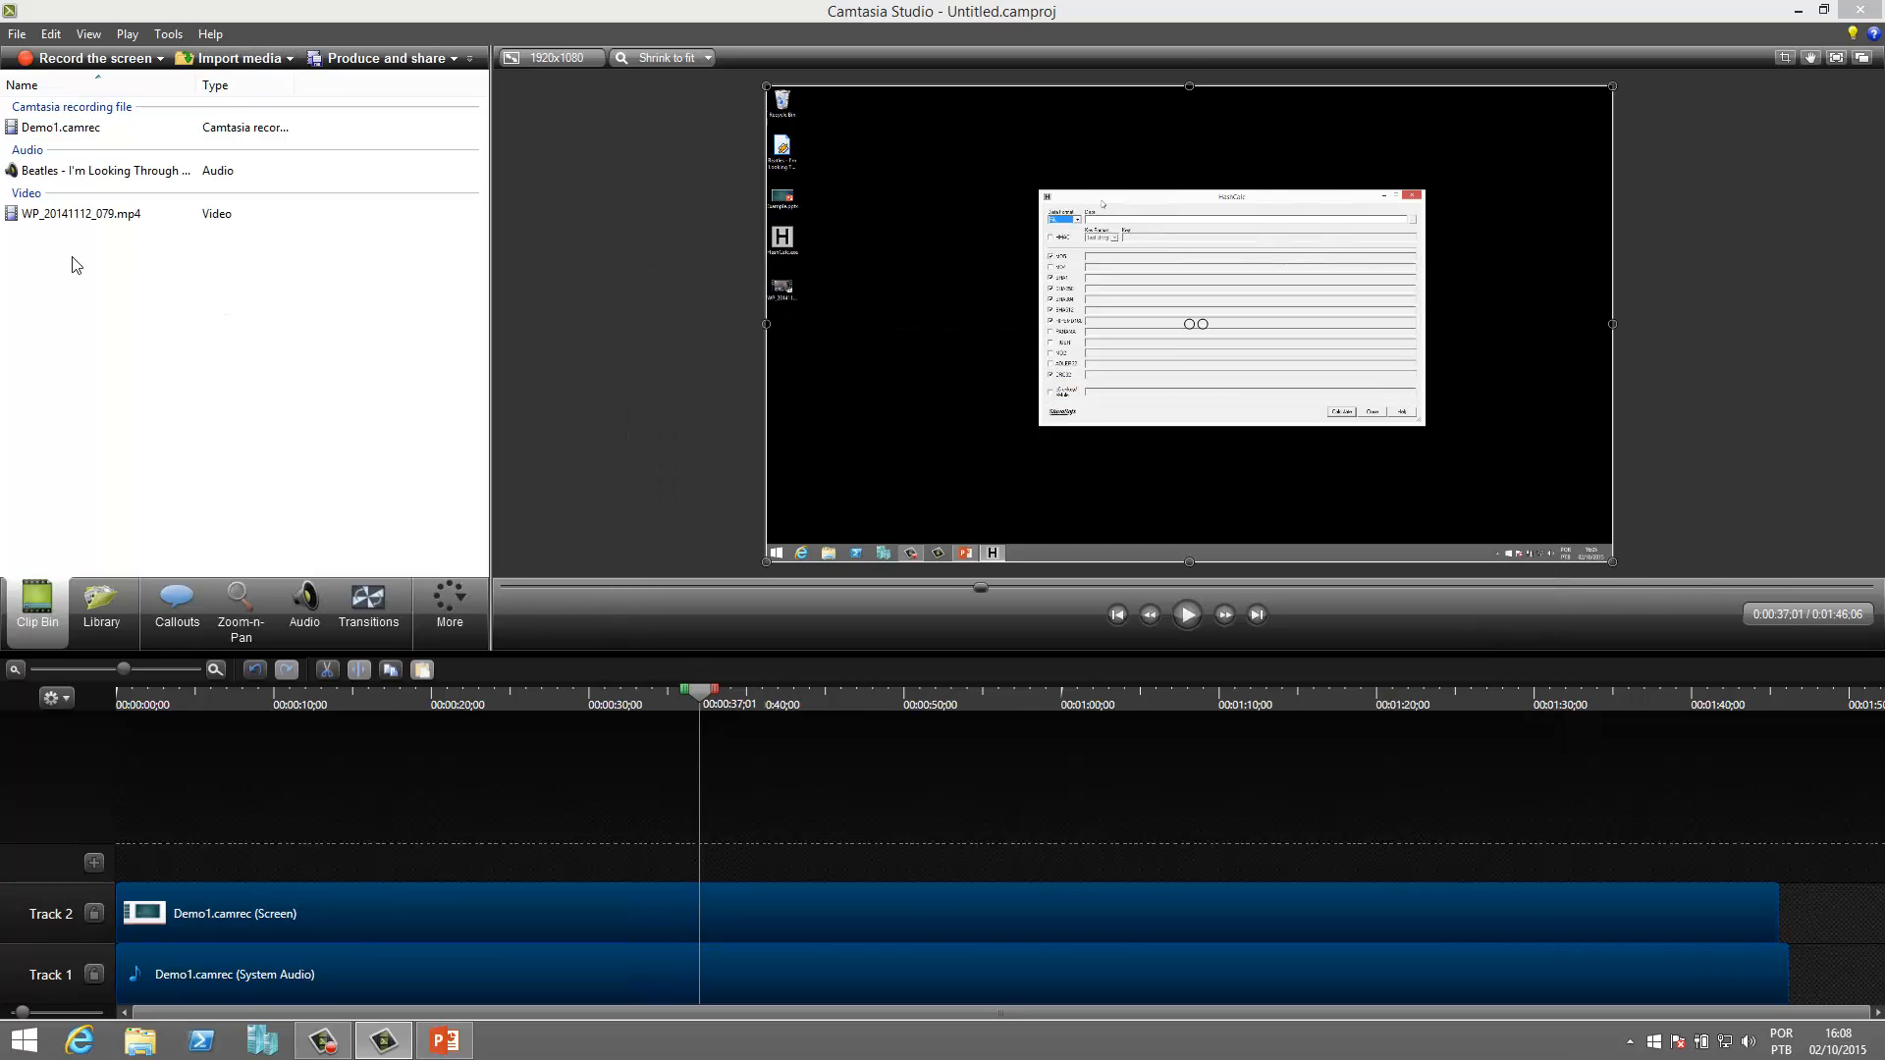
# Place the Beatles mp3 on a new track above the Demo1 recording, beginning at the start of the timeline.
pyautogui.click(54, 172)
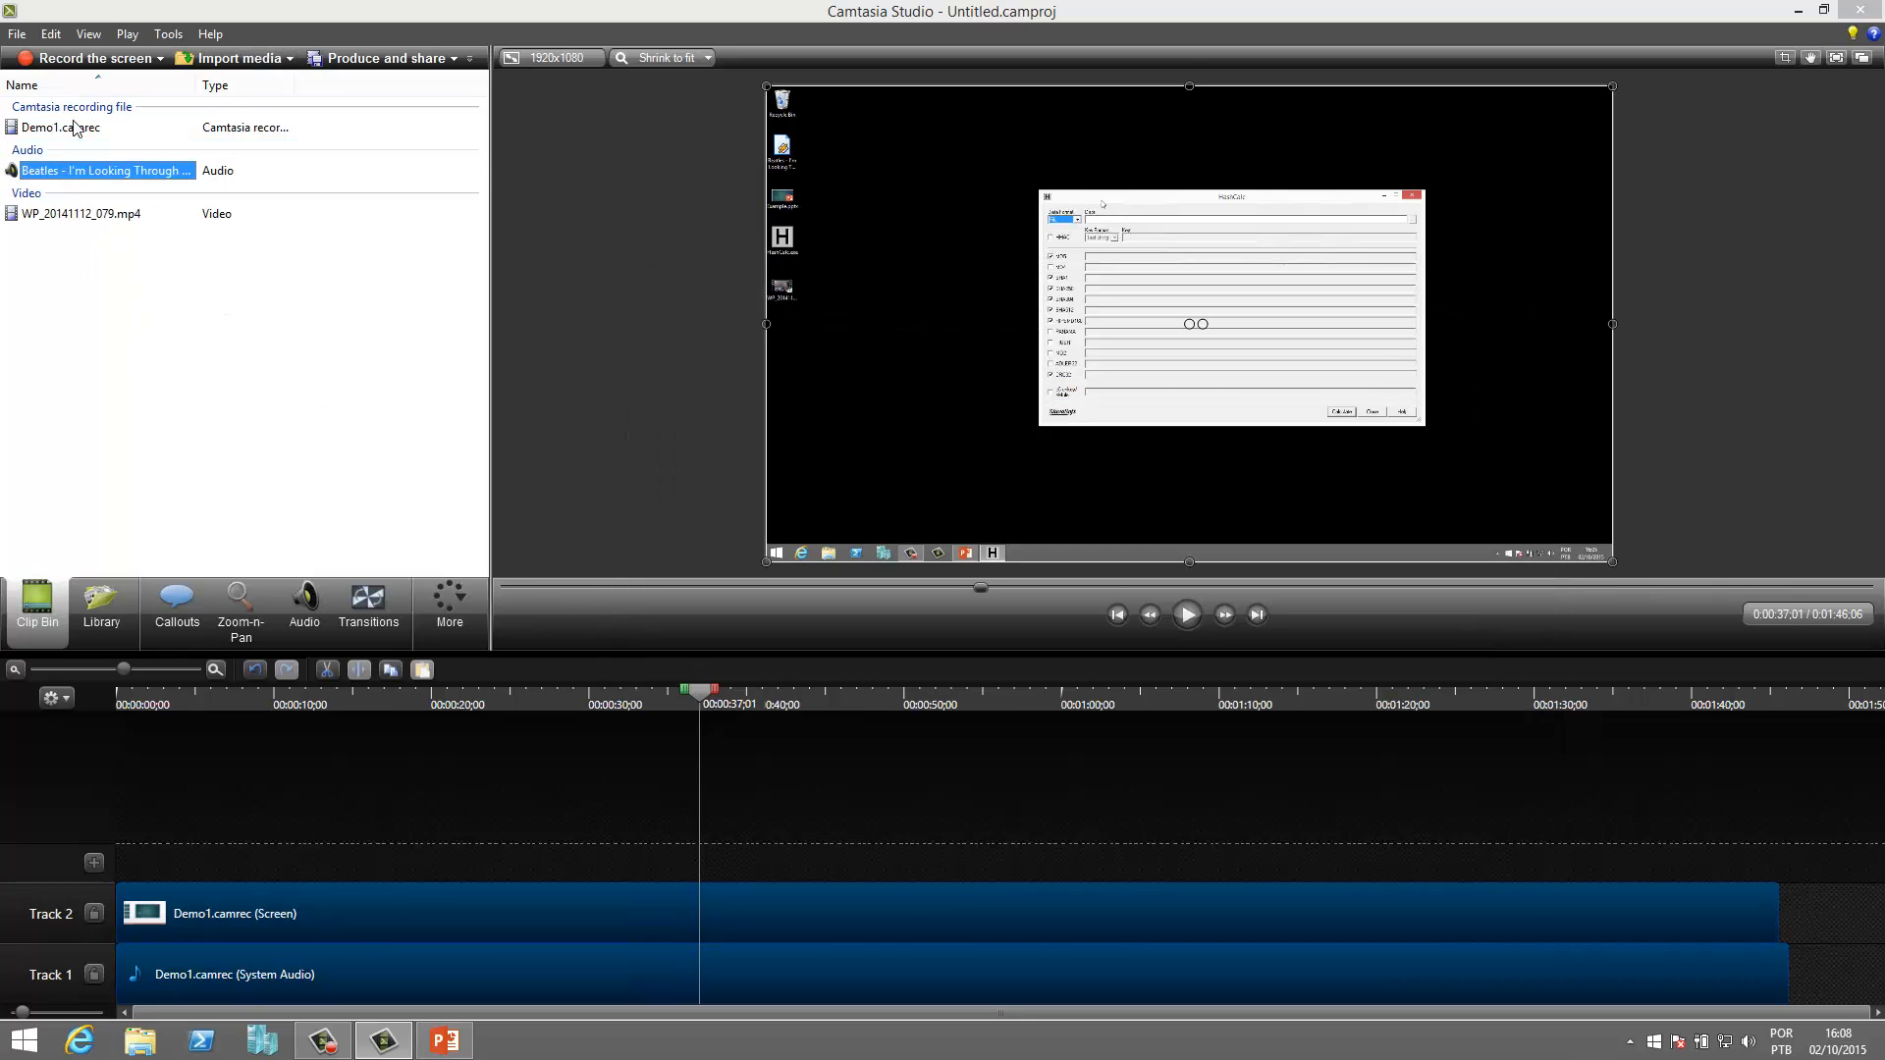
pyautogui.click(54, 218)
pyautogui.click(78, 177)
pyautogui.moveTo(131, 864); pyautogui.dragTo(234, 832)
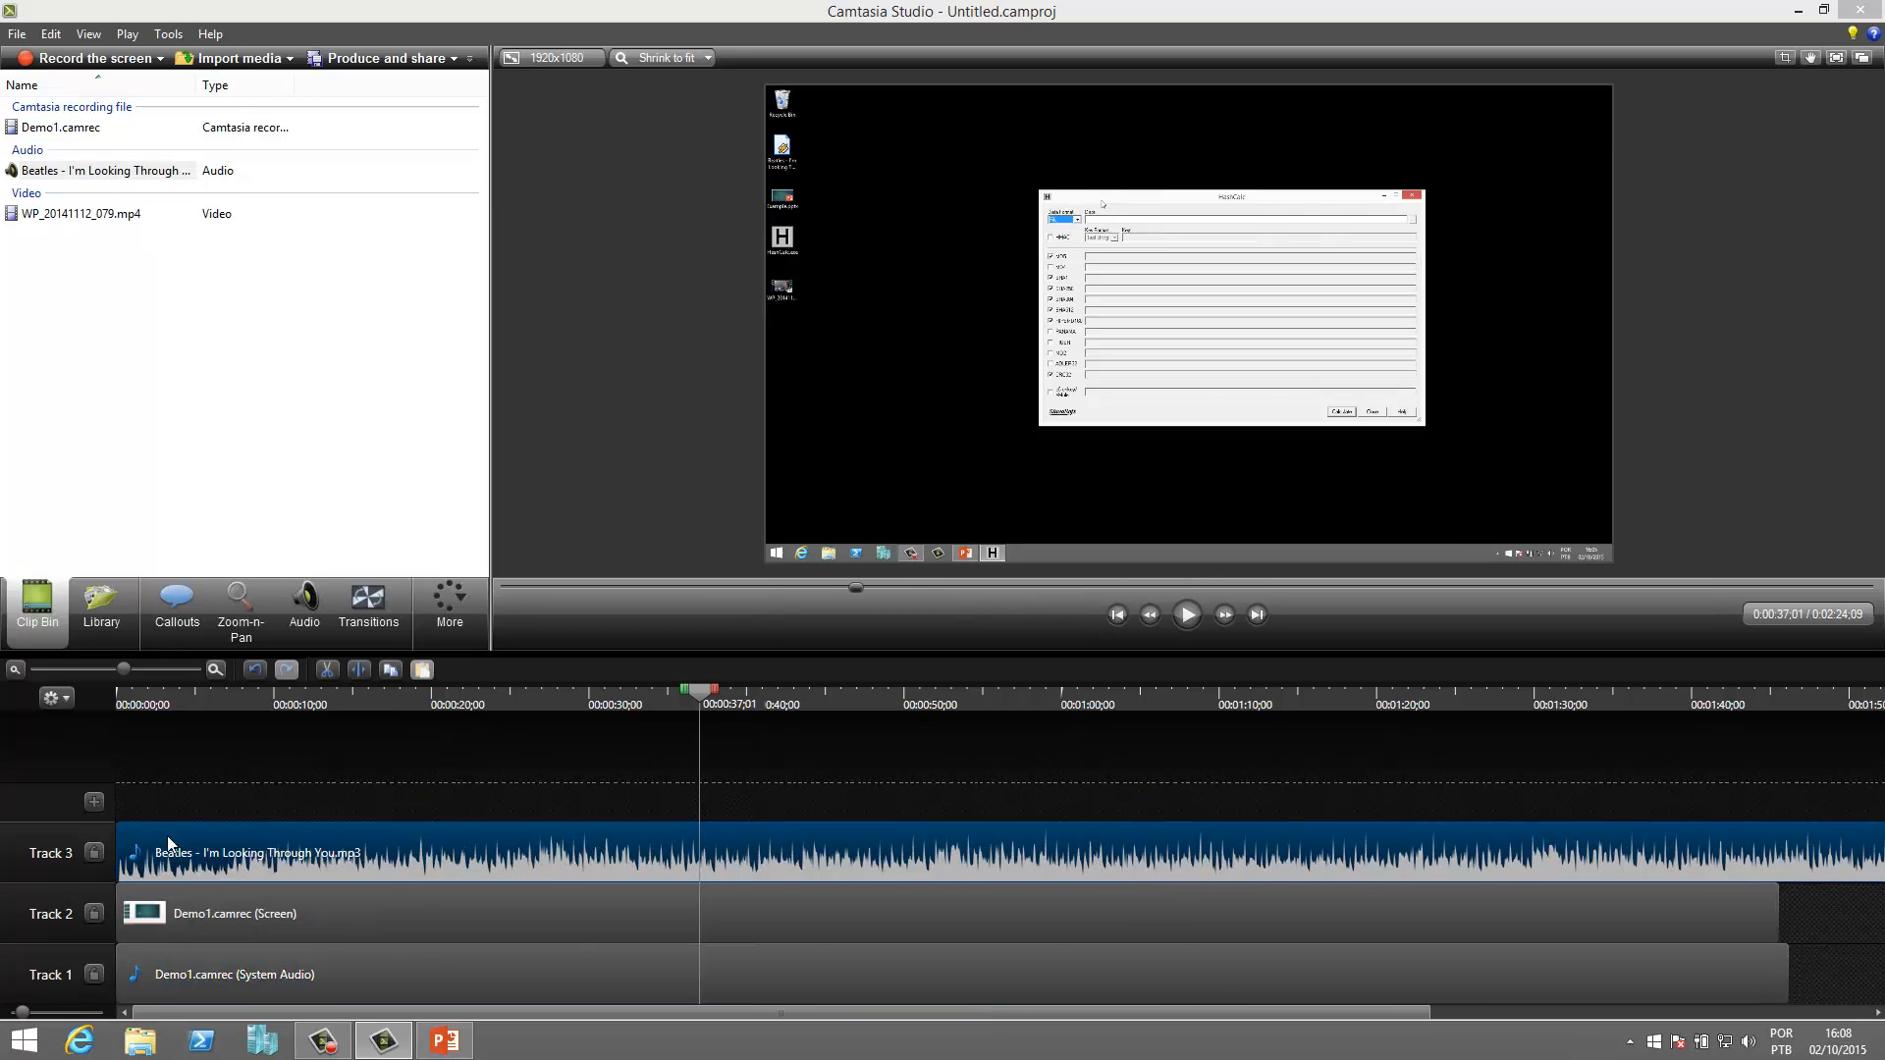
# Place WP_20141112_079.mp4 on a new track above the music at about 26 seconds and play it back.
pyautogui.click(70, 218)
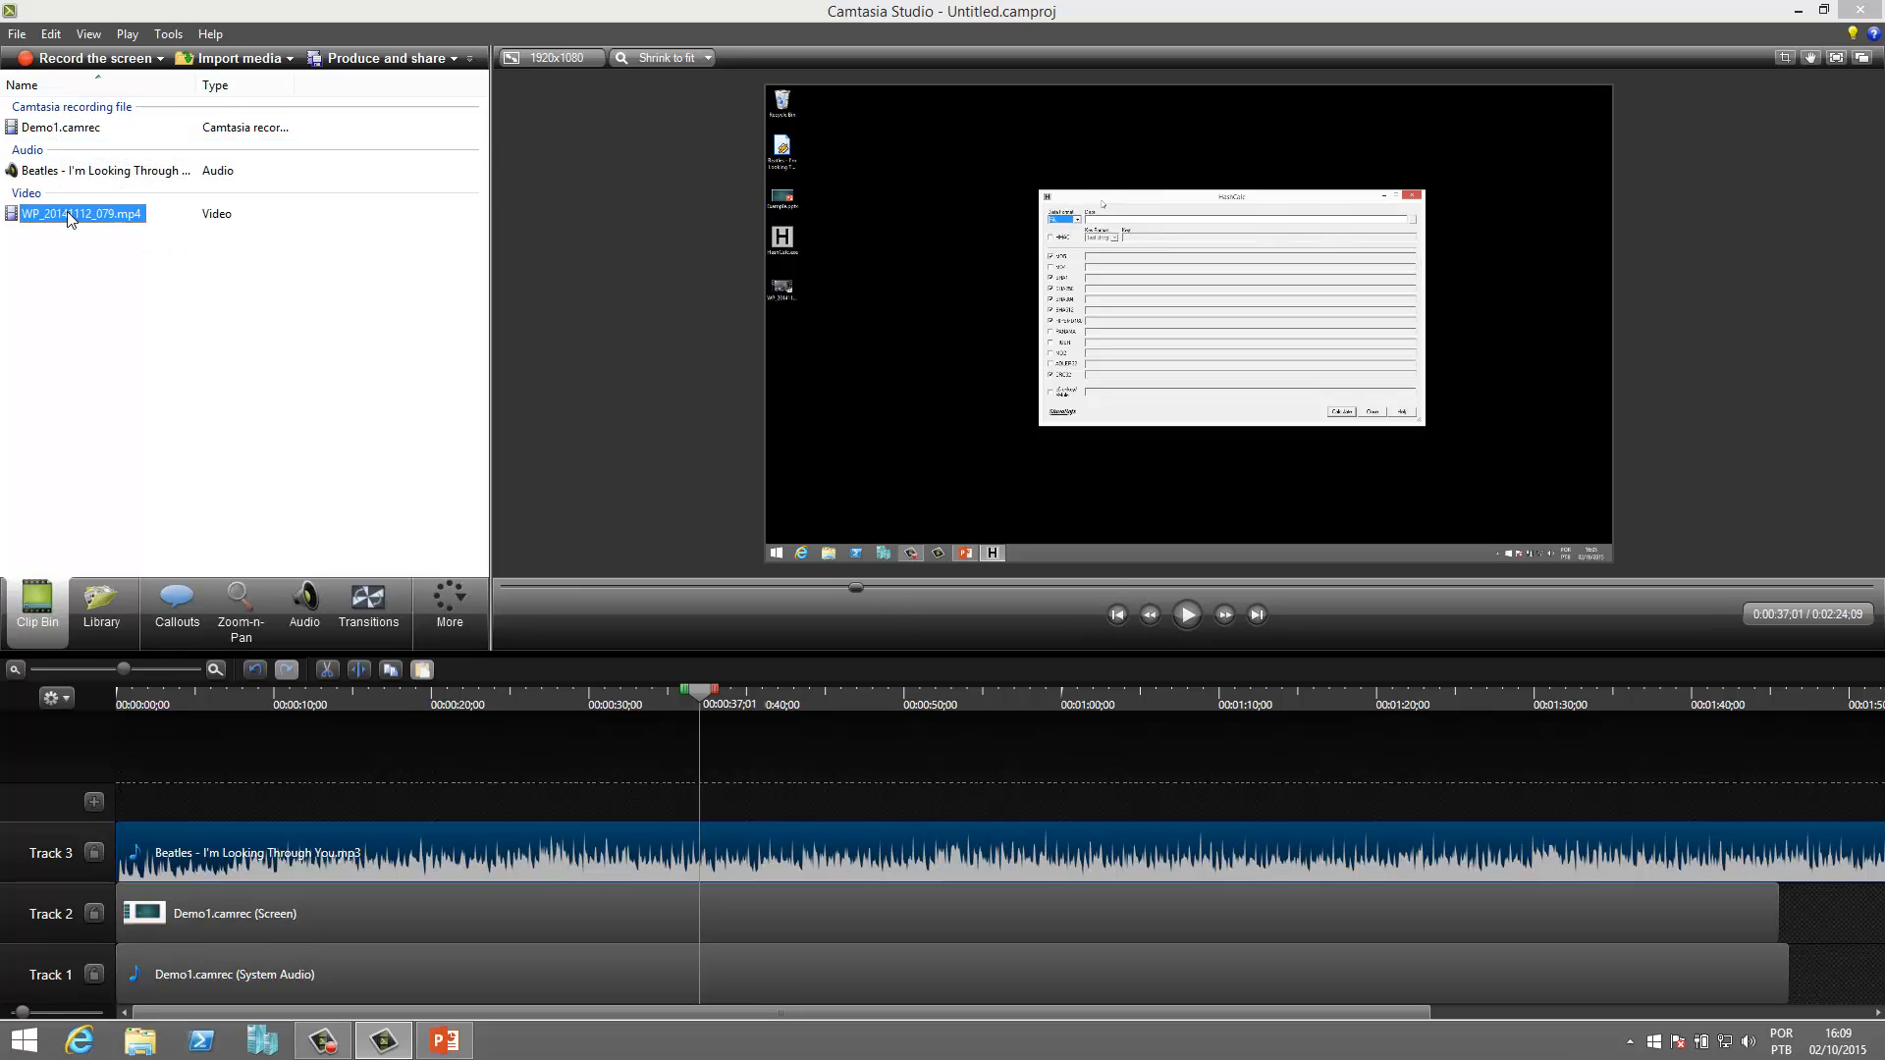
pyautogui.moveTo(532, 800); pyautogui.dragTo(532, 791)
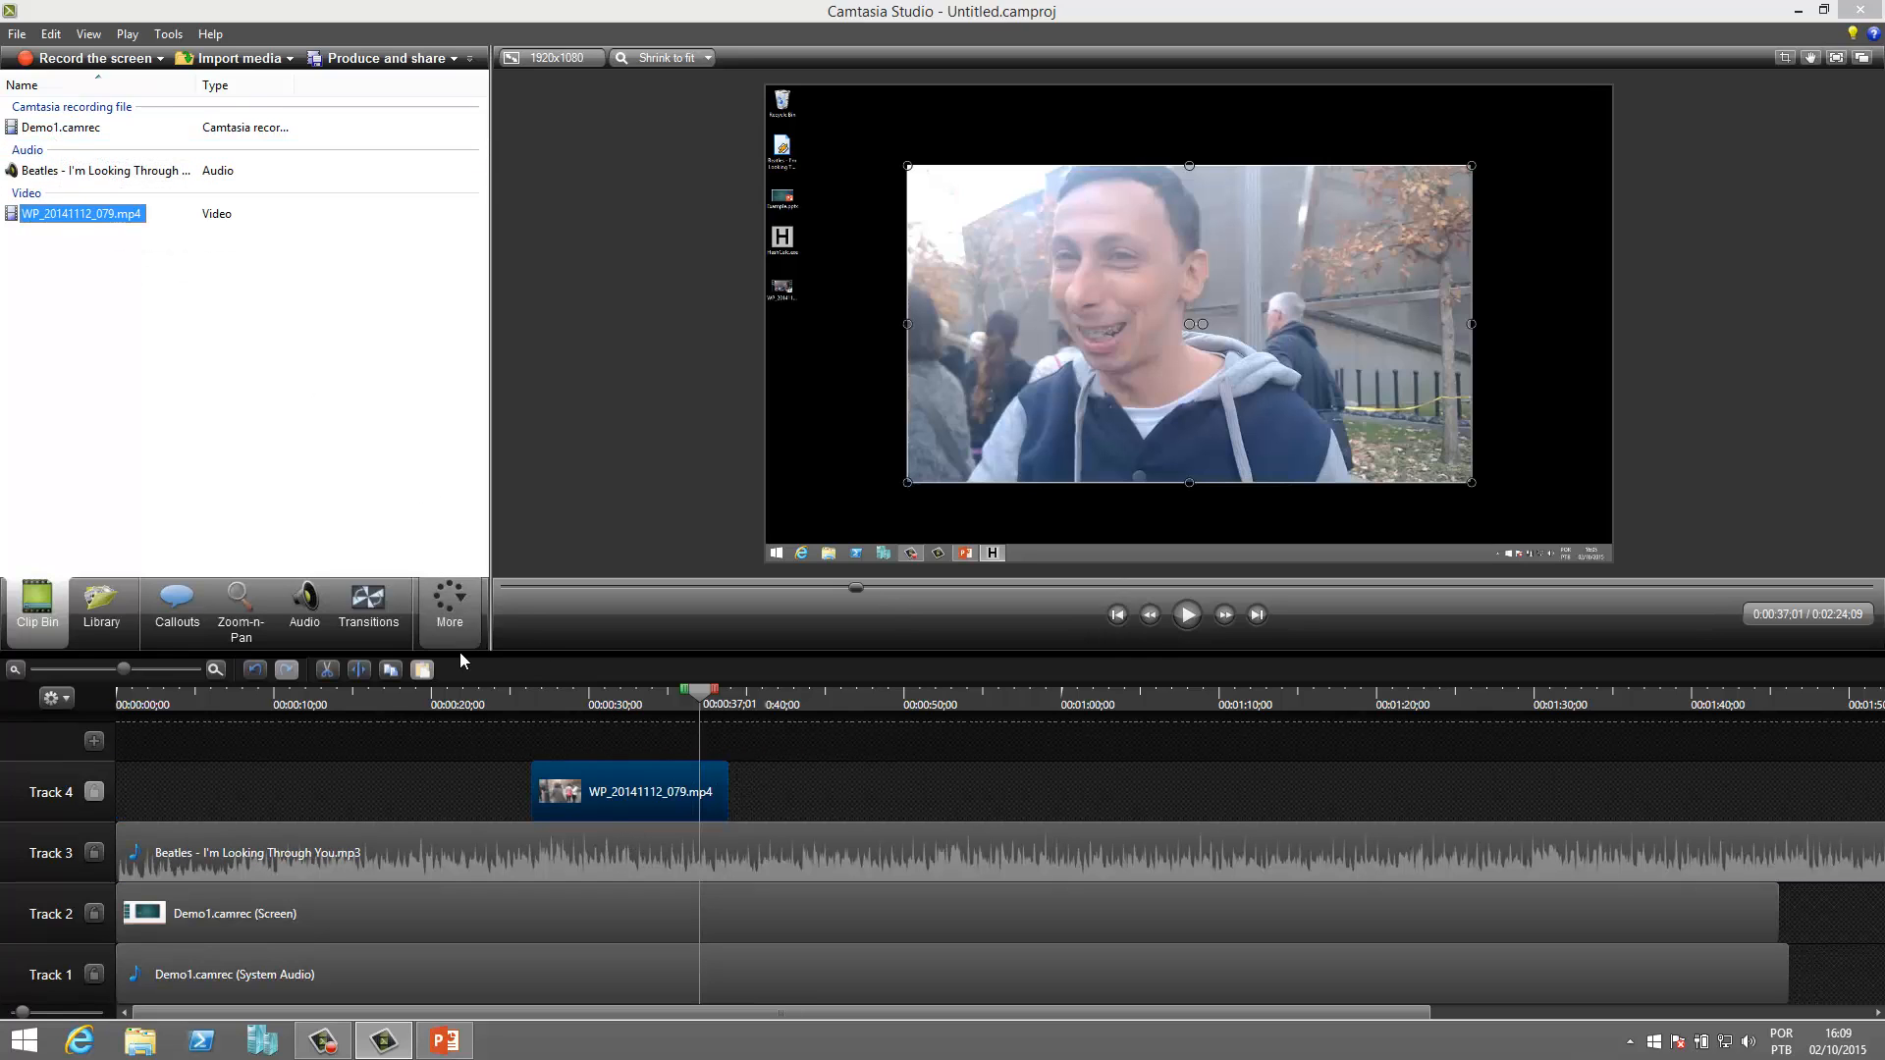
pyautogui.click(503, 698)
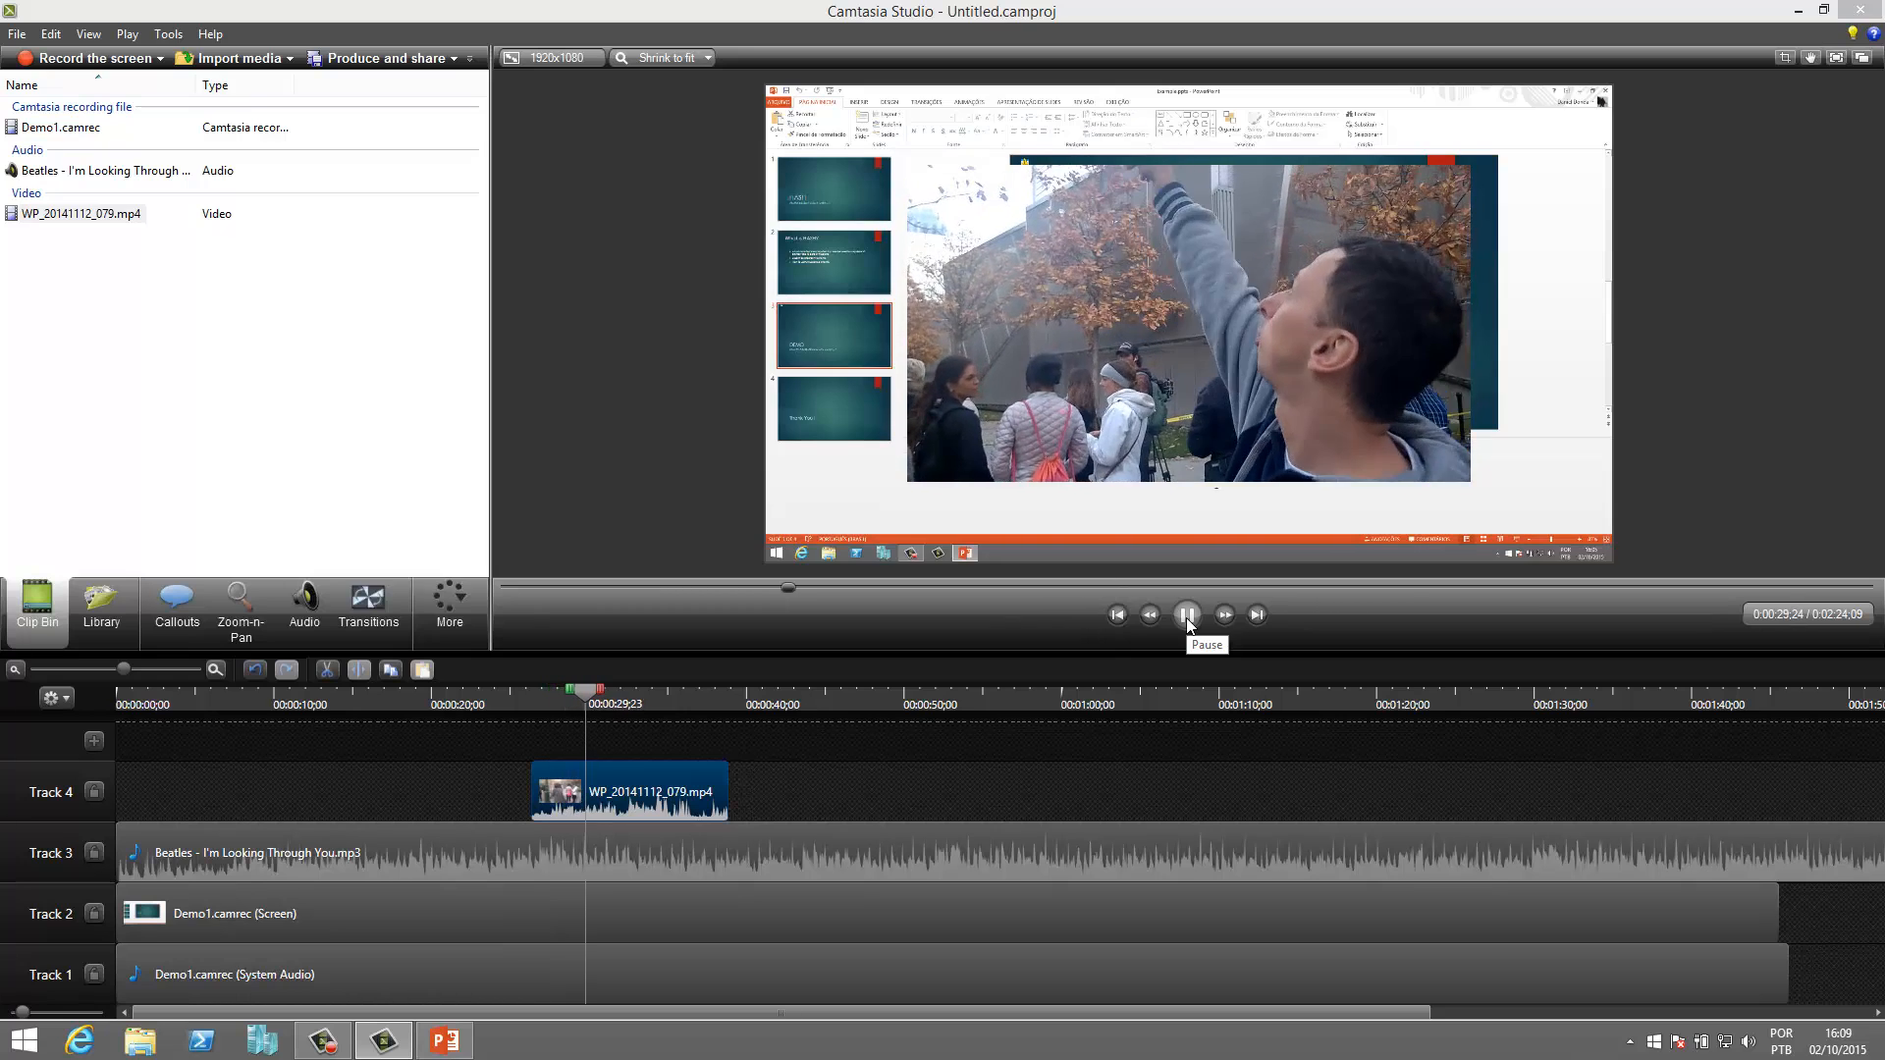
pyautogui.click(1186, 617)
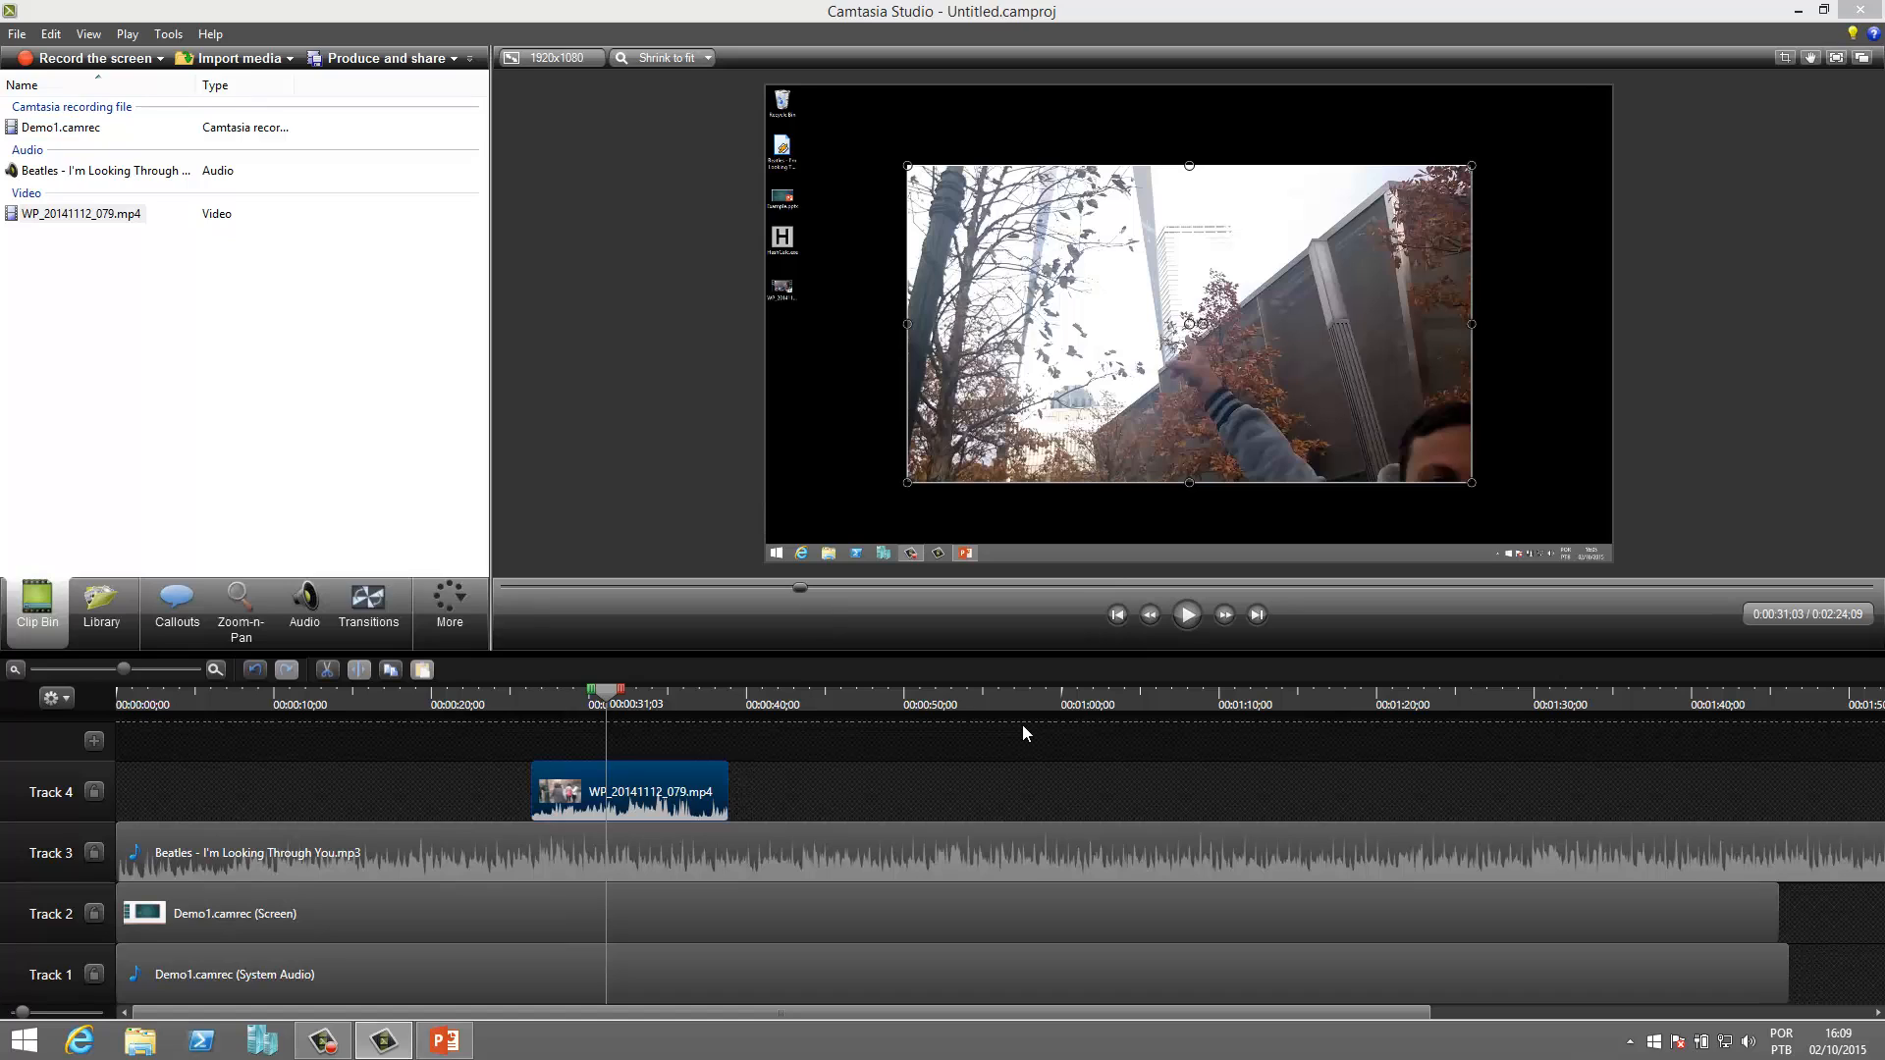
# Delete the WP_20141112_079.mp4 clip from Track 4.
pyautogui.rightClick(711, 780)
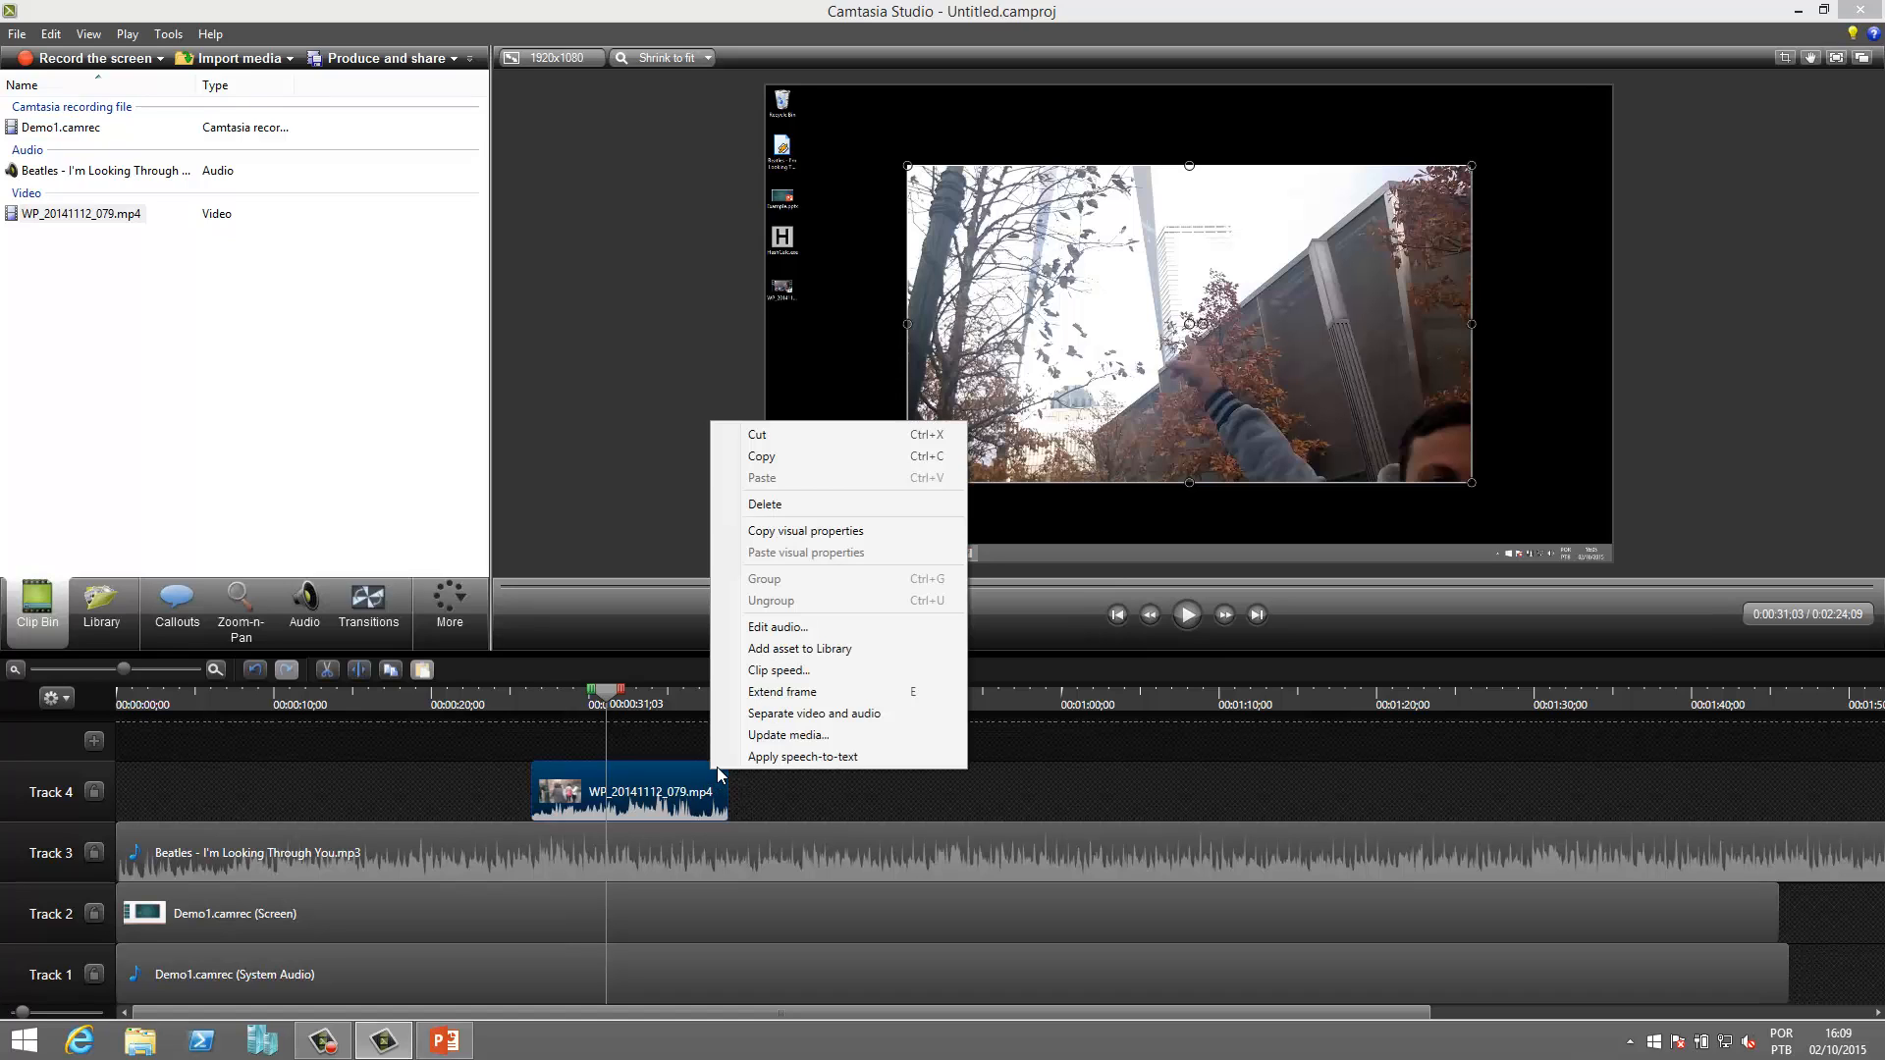
pyautogui.click(797, 504)
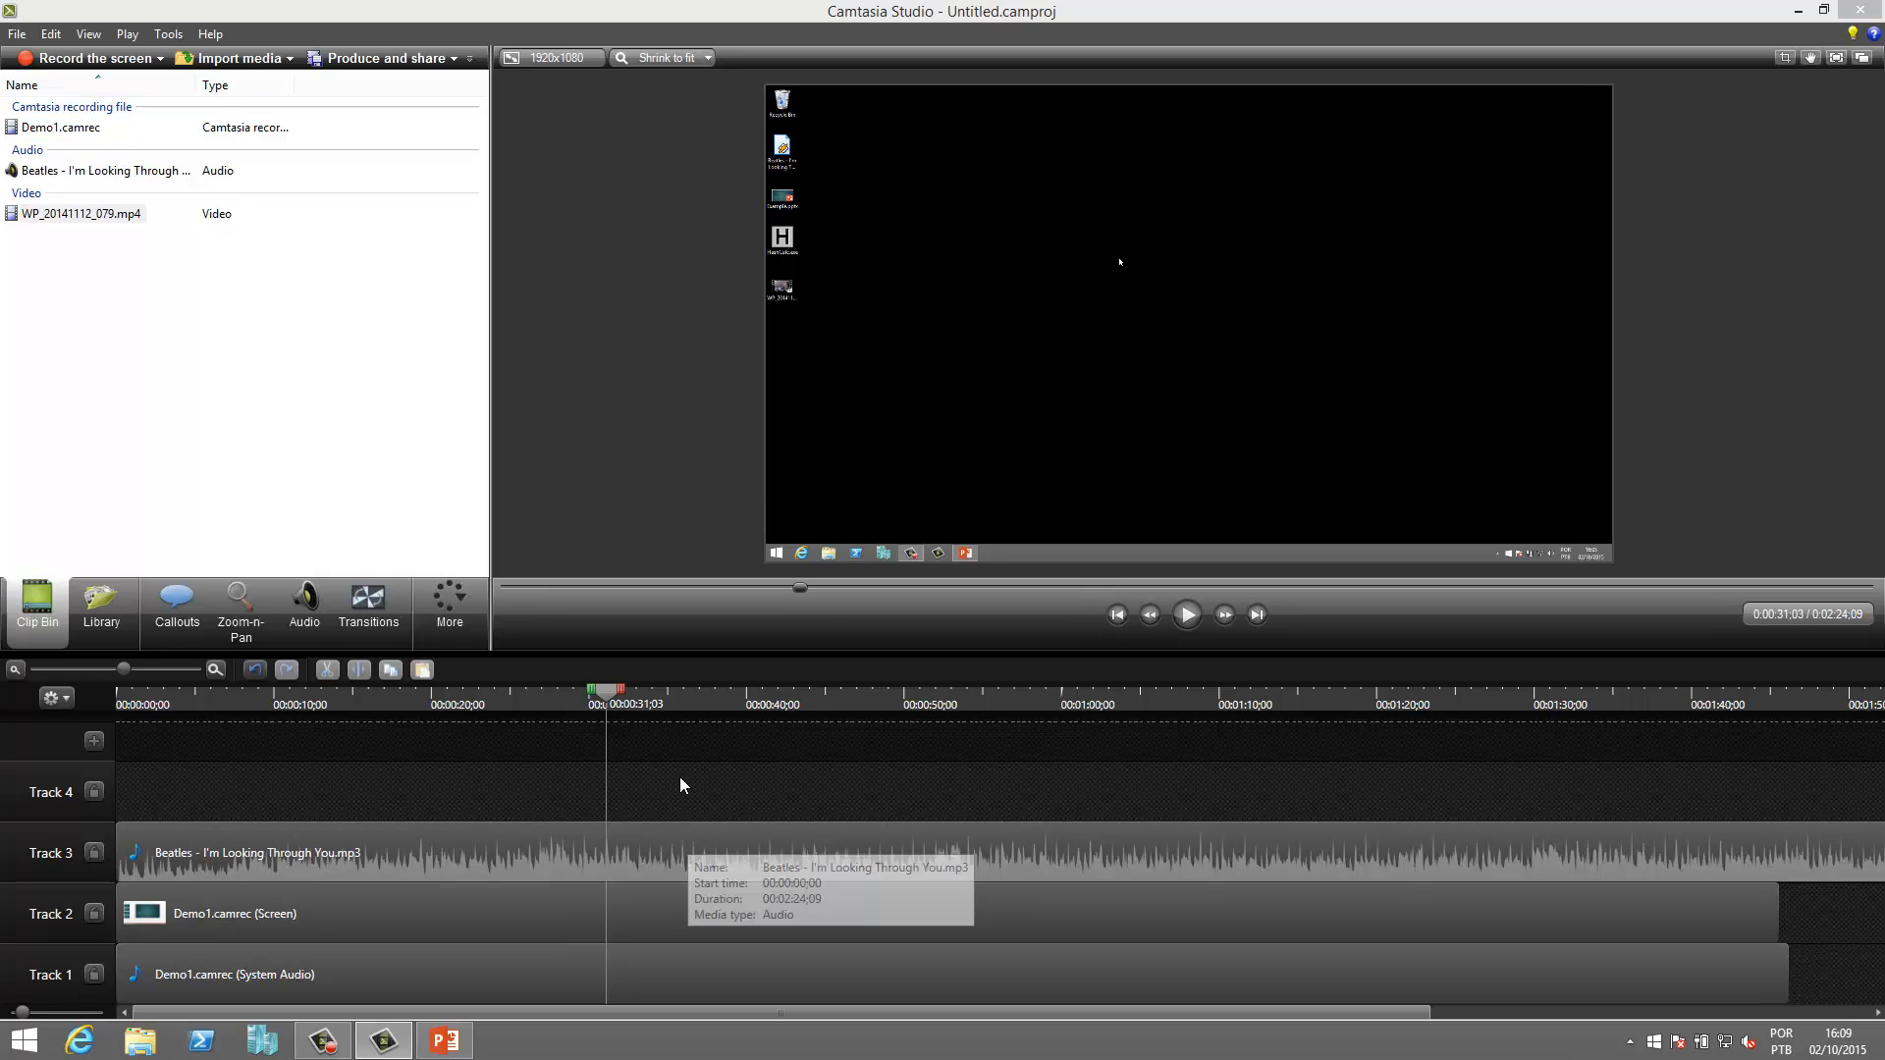
# Play the timeline from the beginning, pause at about 12 seconds, and select the range from the start to that point.
pyautogui.click(641, 868)
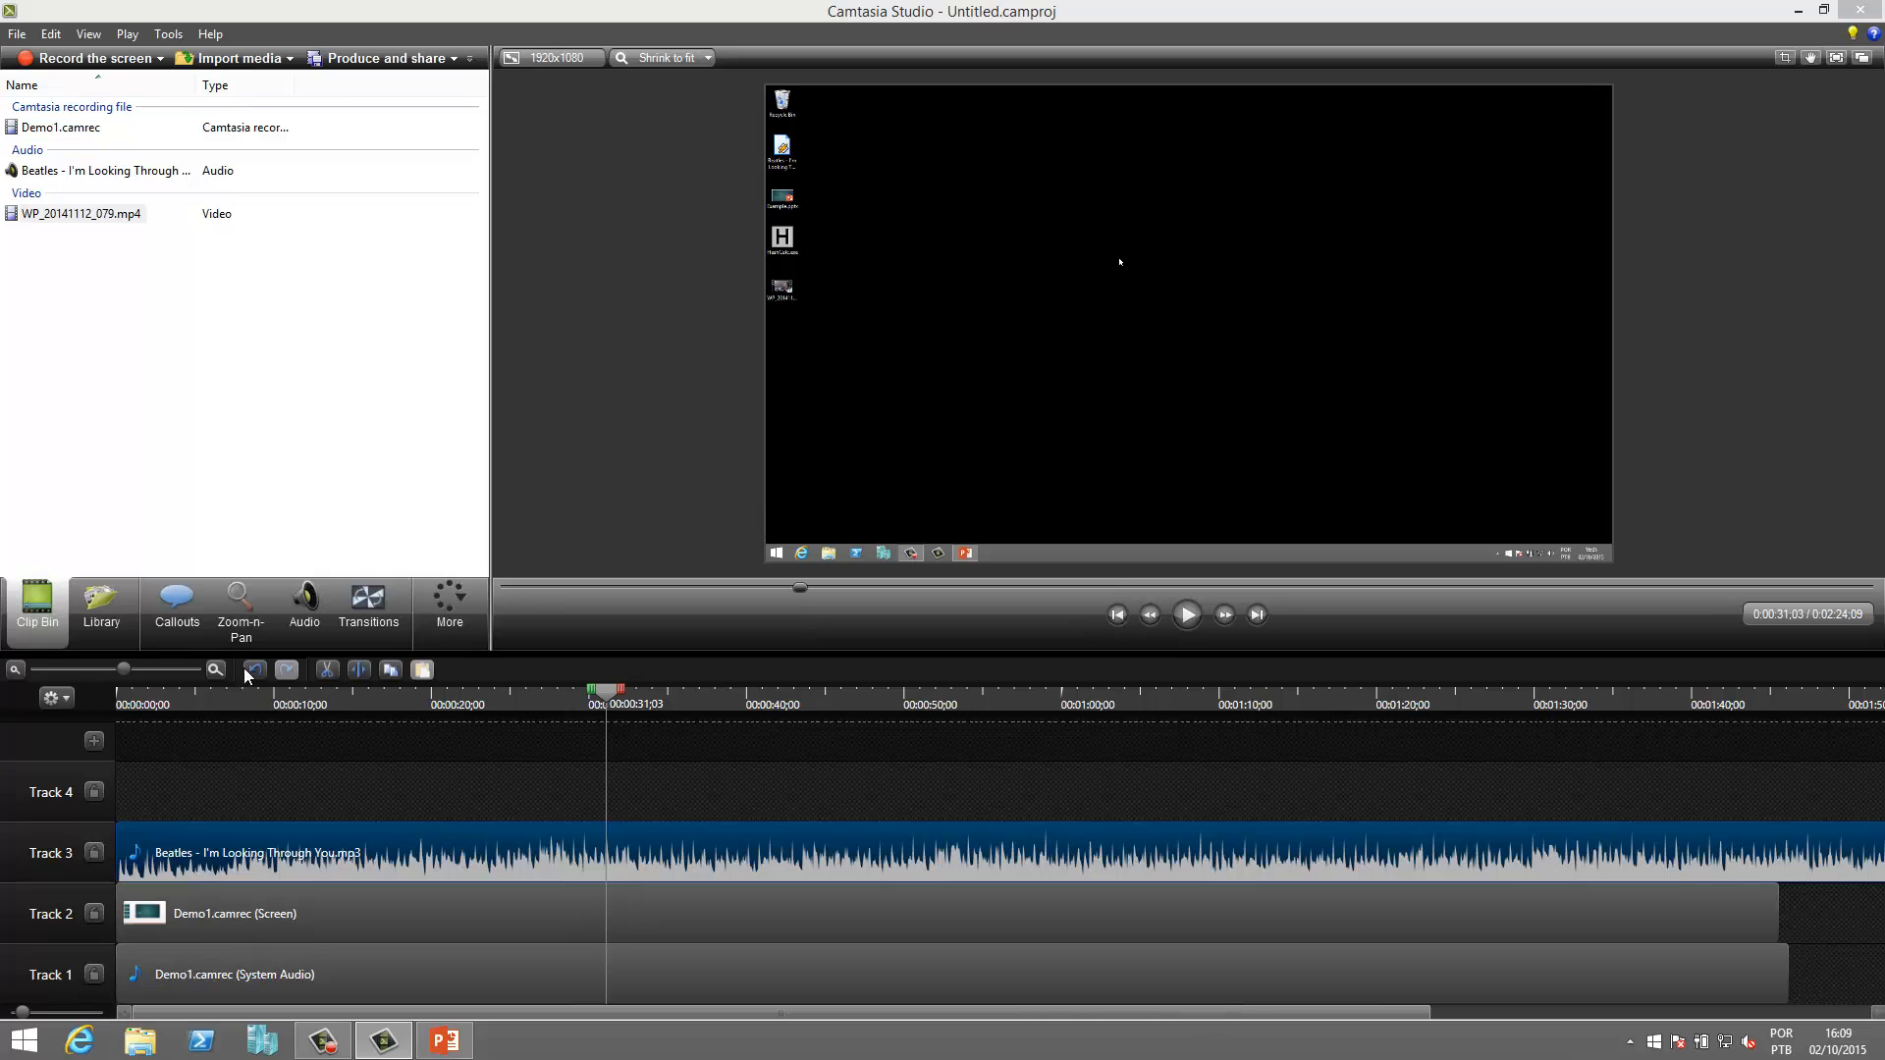
pyautogui.click(1114, 619)
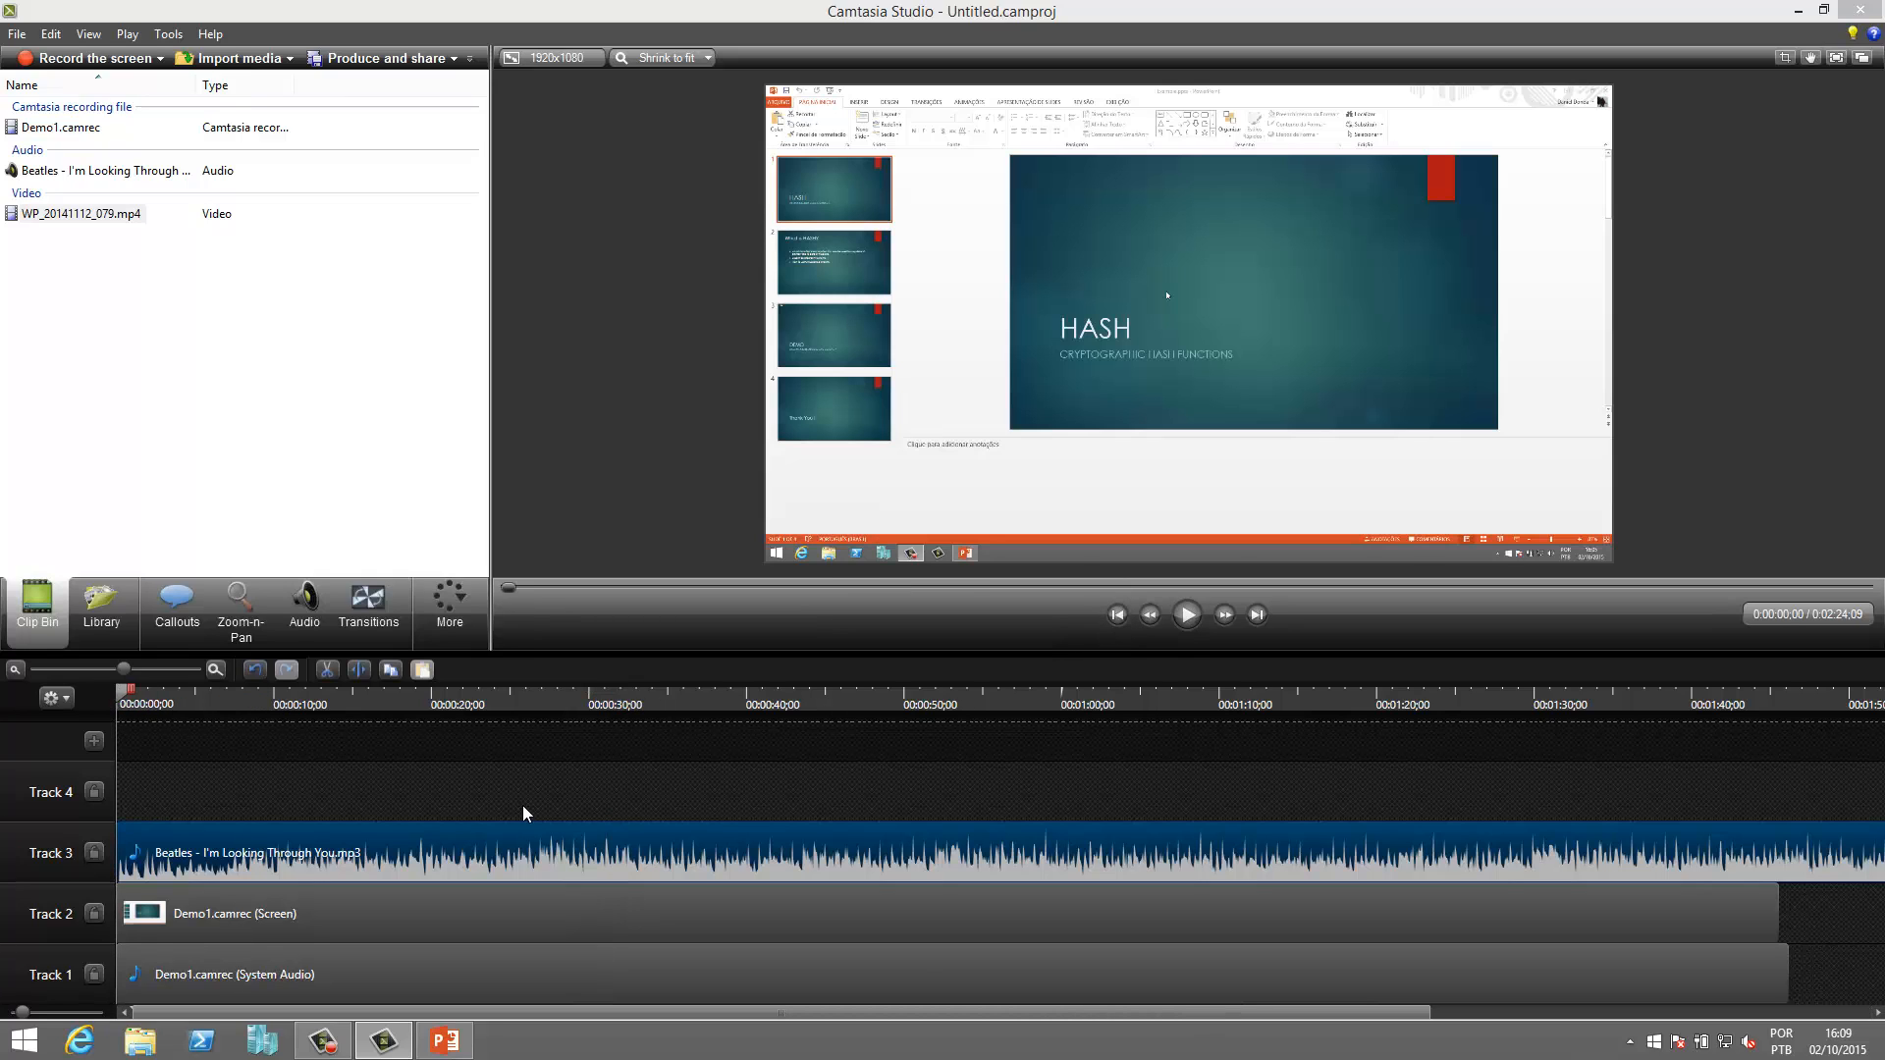
pyautogui.click(1188, 615)
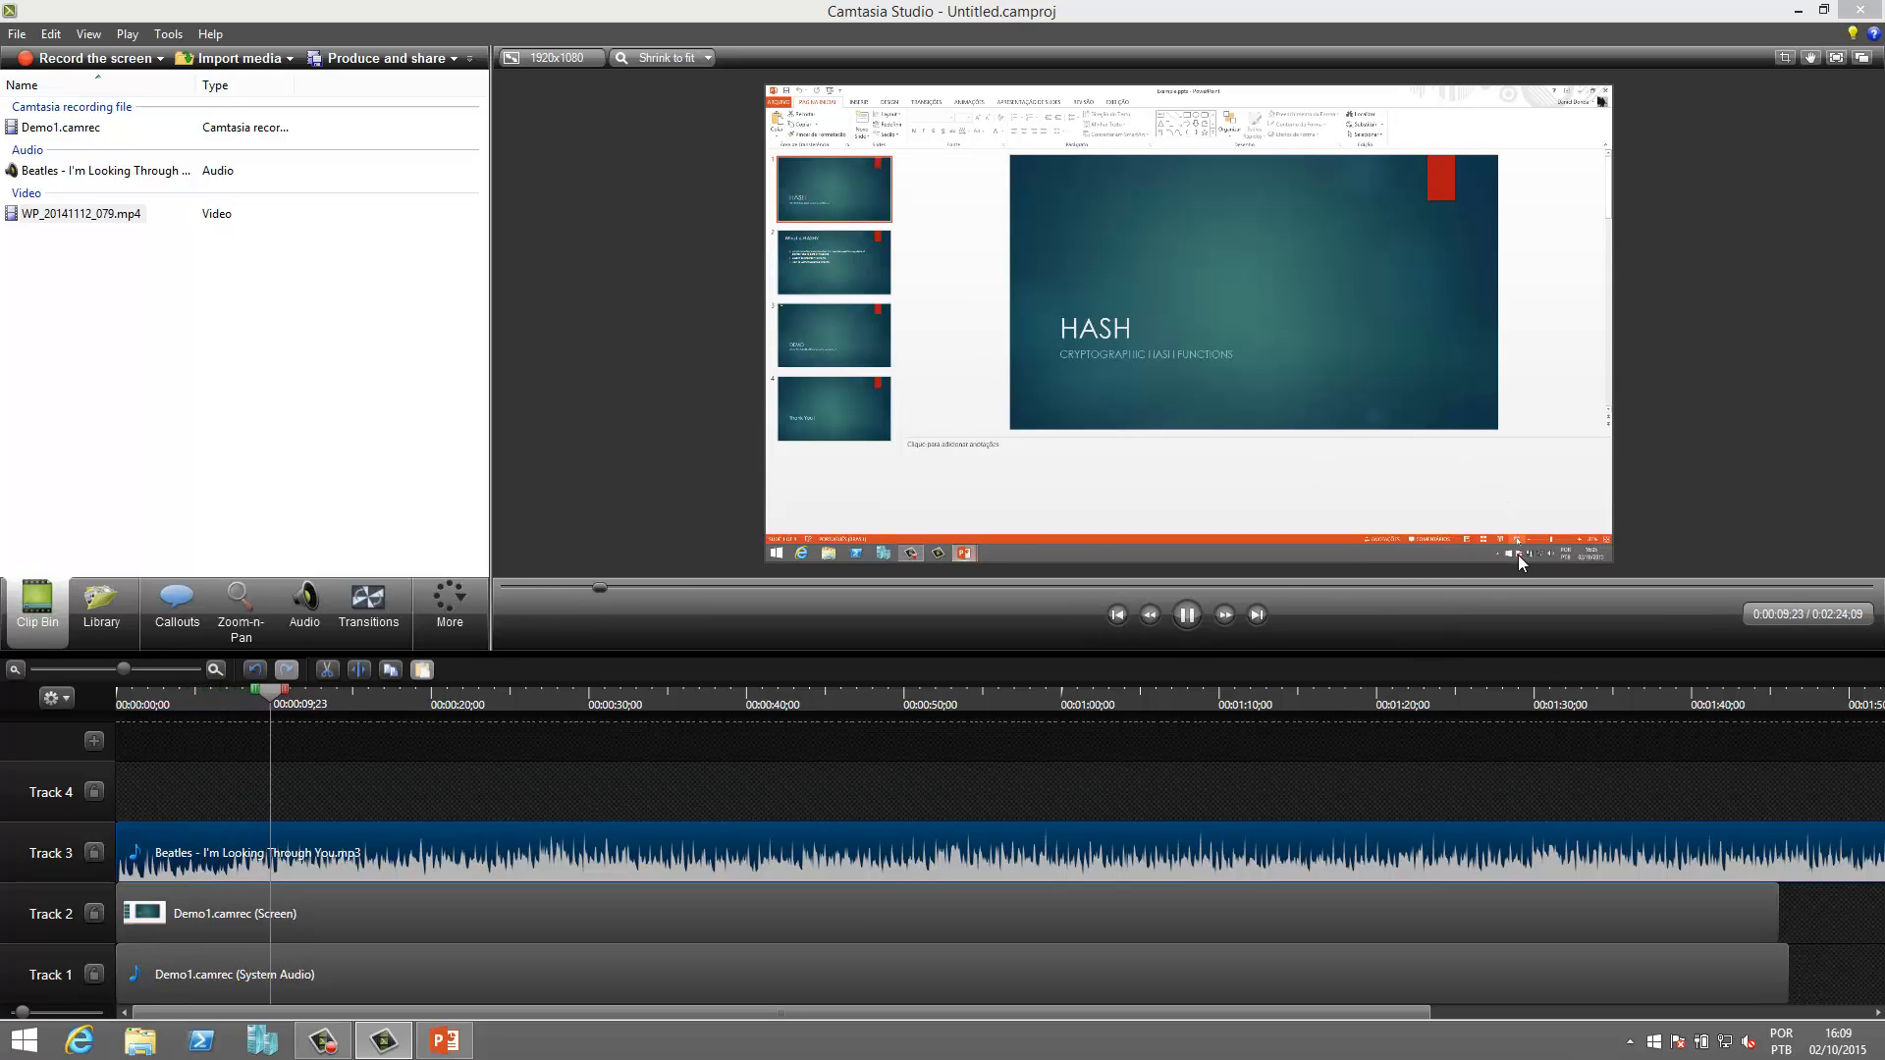
pyautogui.click(1200, 620)
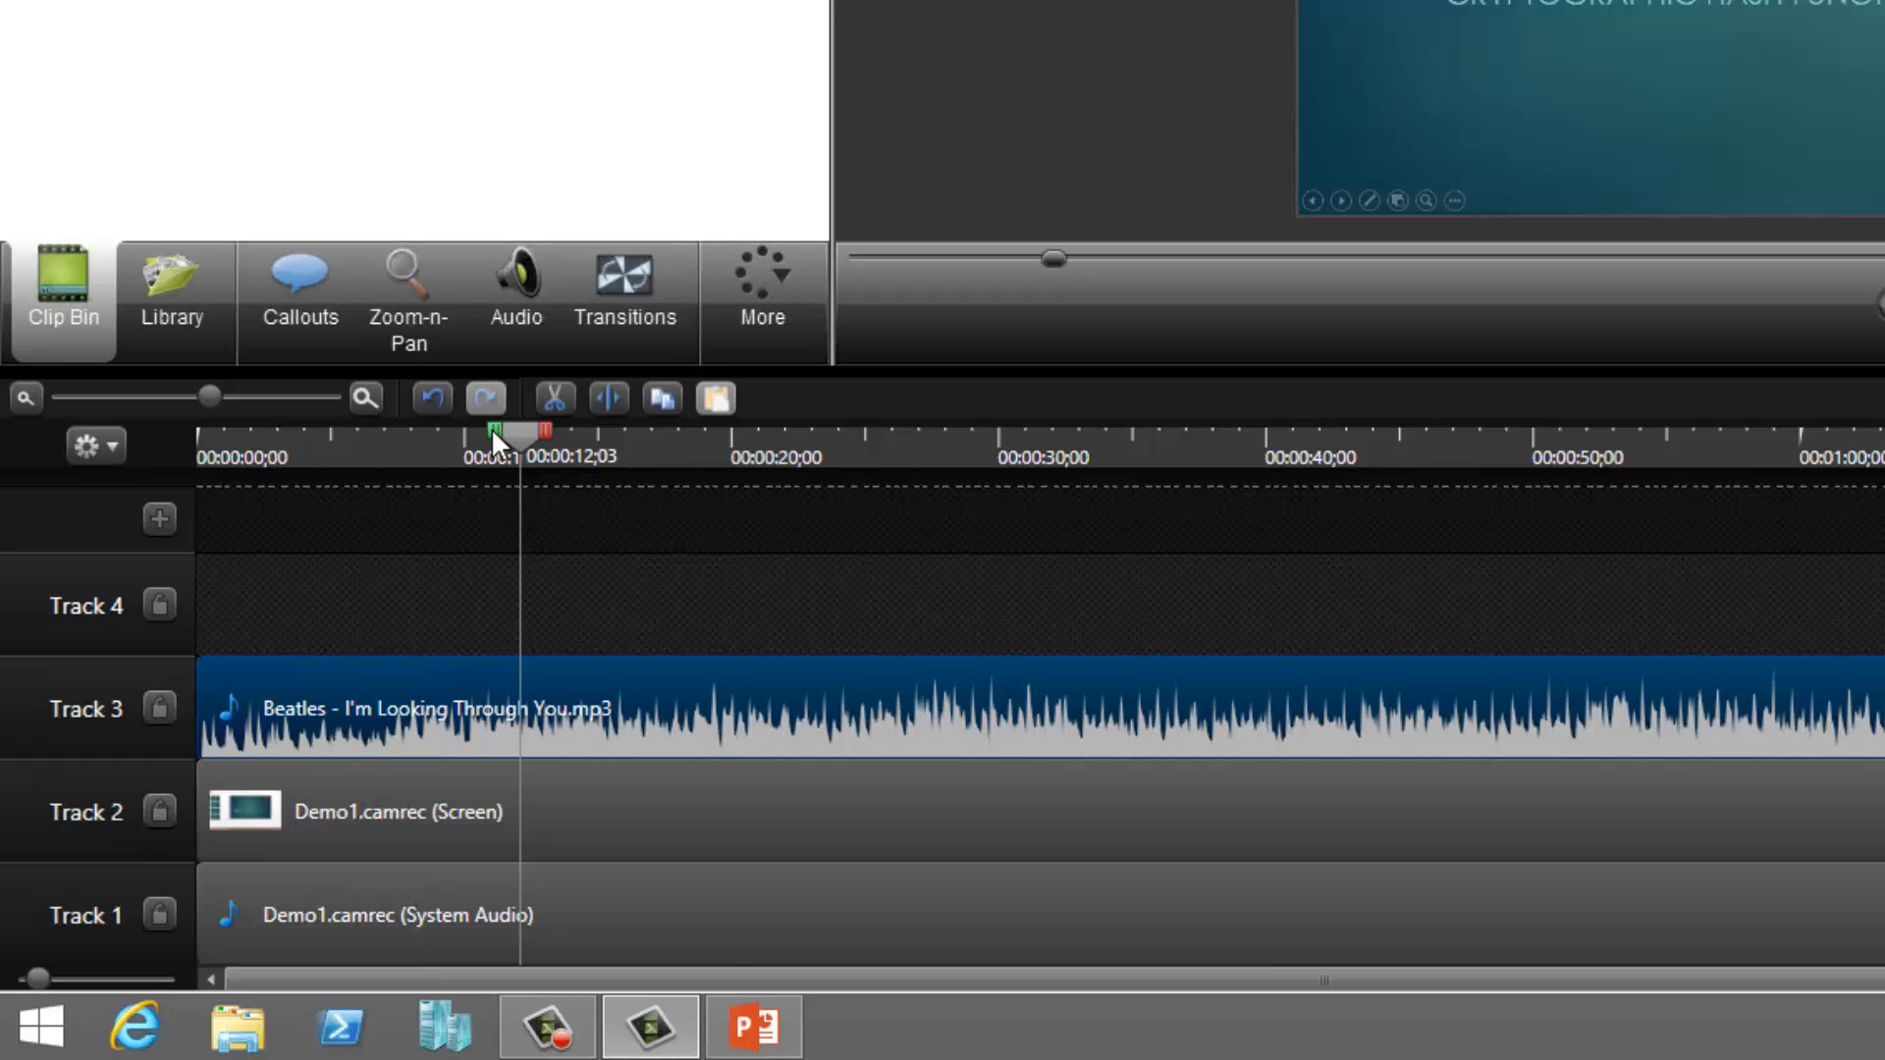
pyautogui.moveTo(492, 432); pyautogui.dragTo(309, 454)
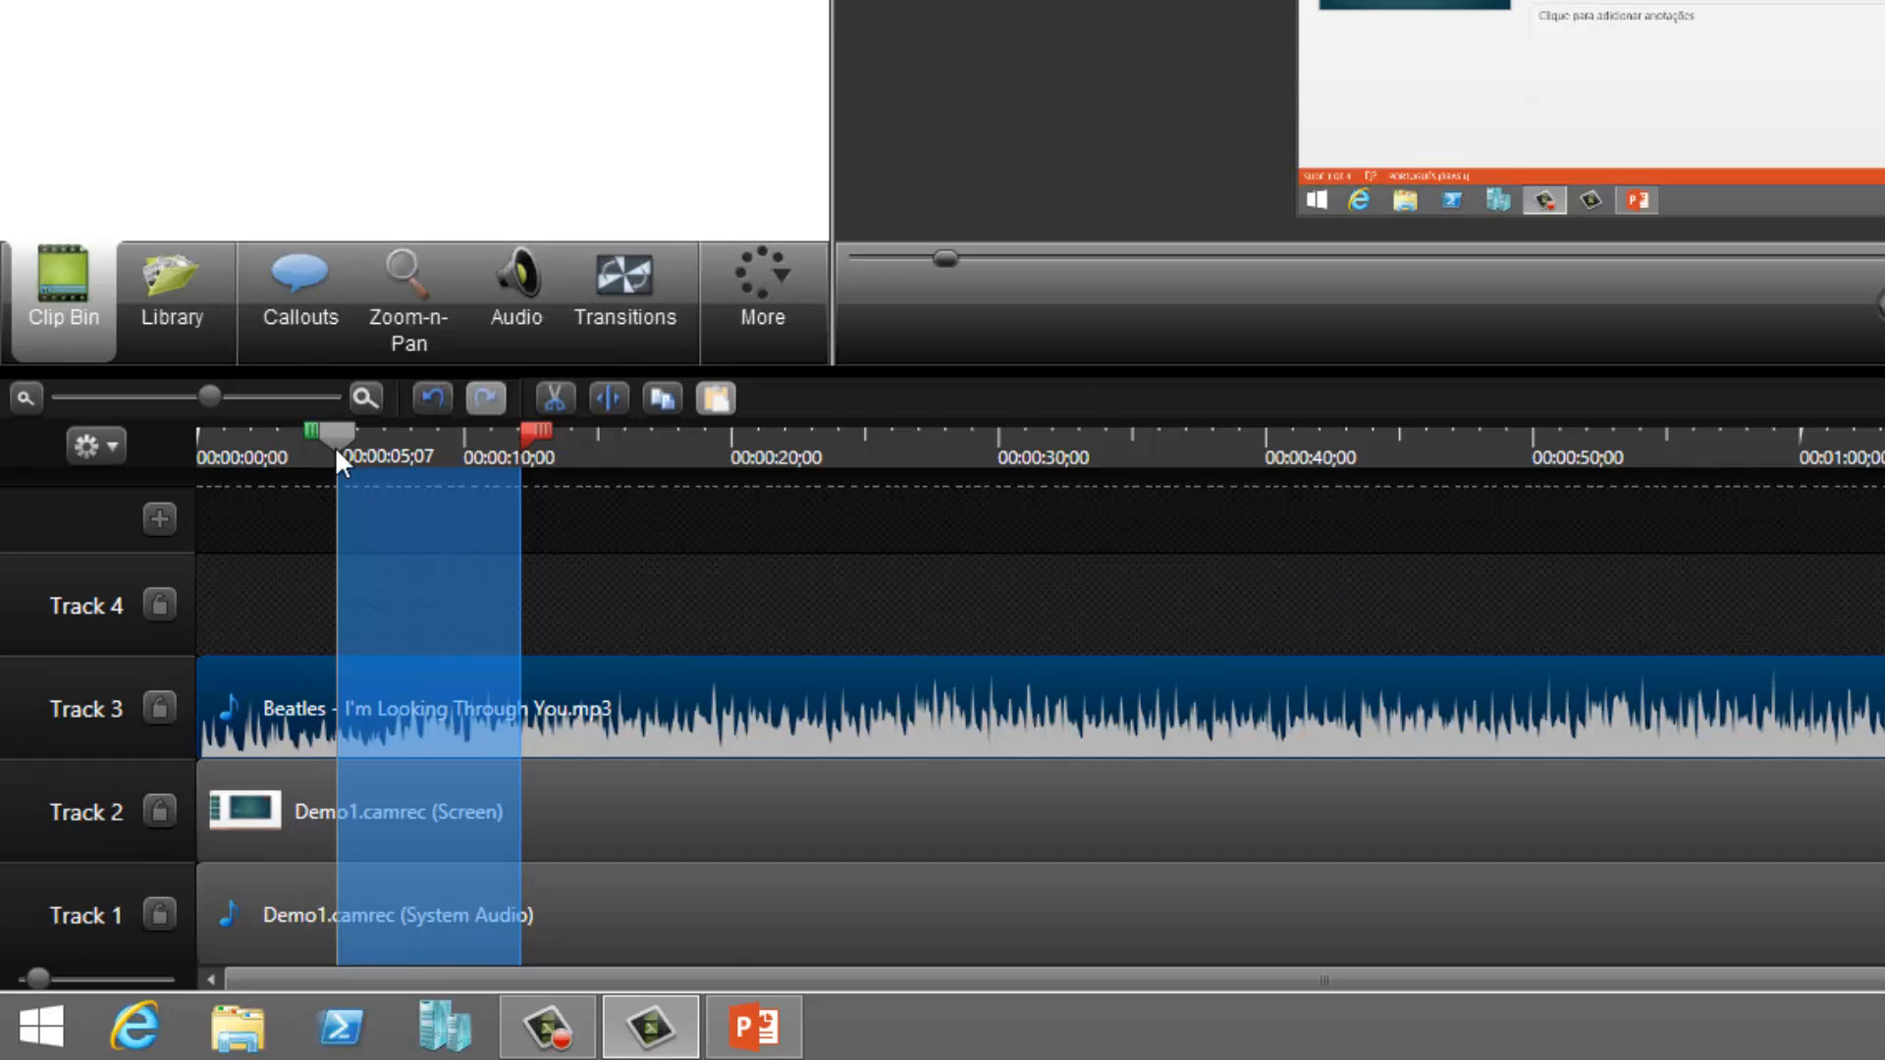
pyautogui.moveTo(310, 432); pyautogui.dragTo(142, 428)
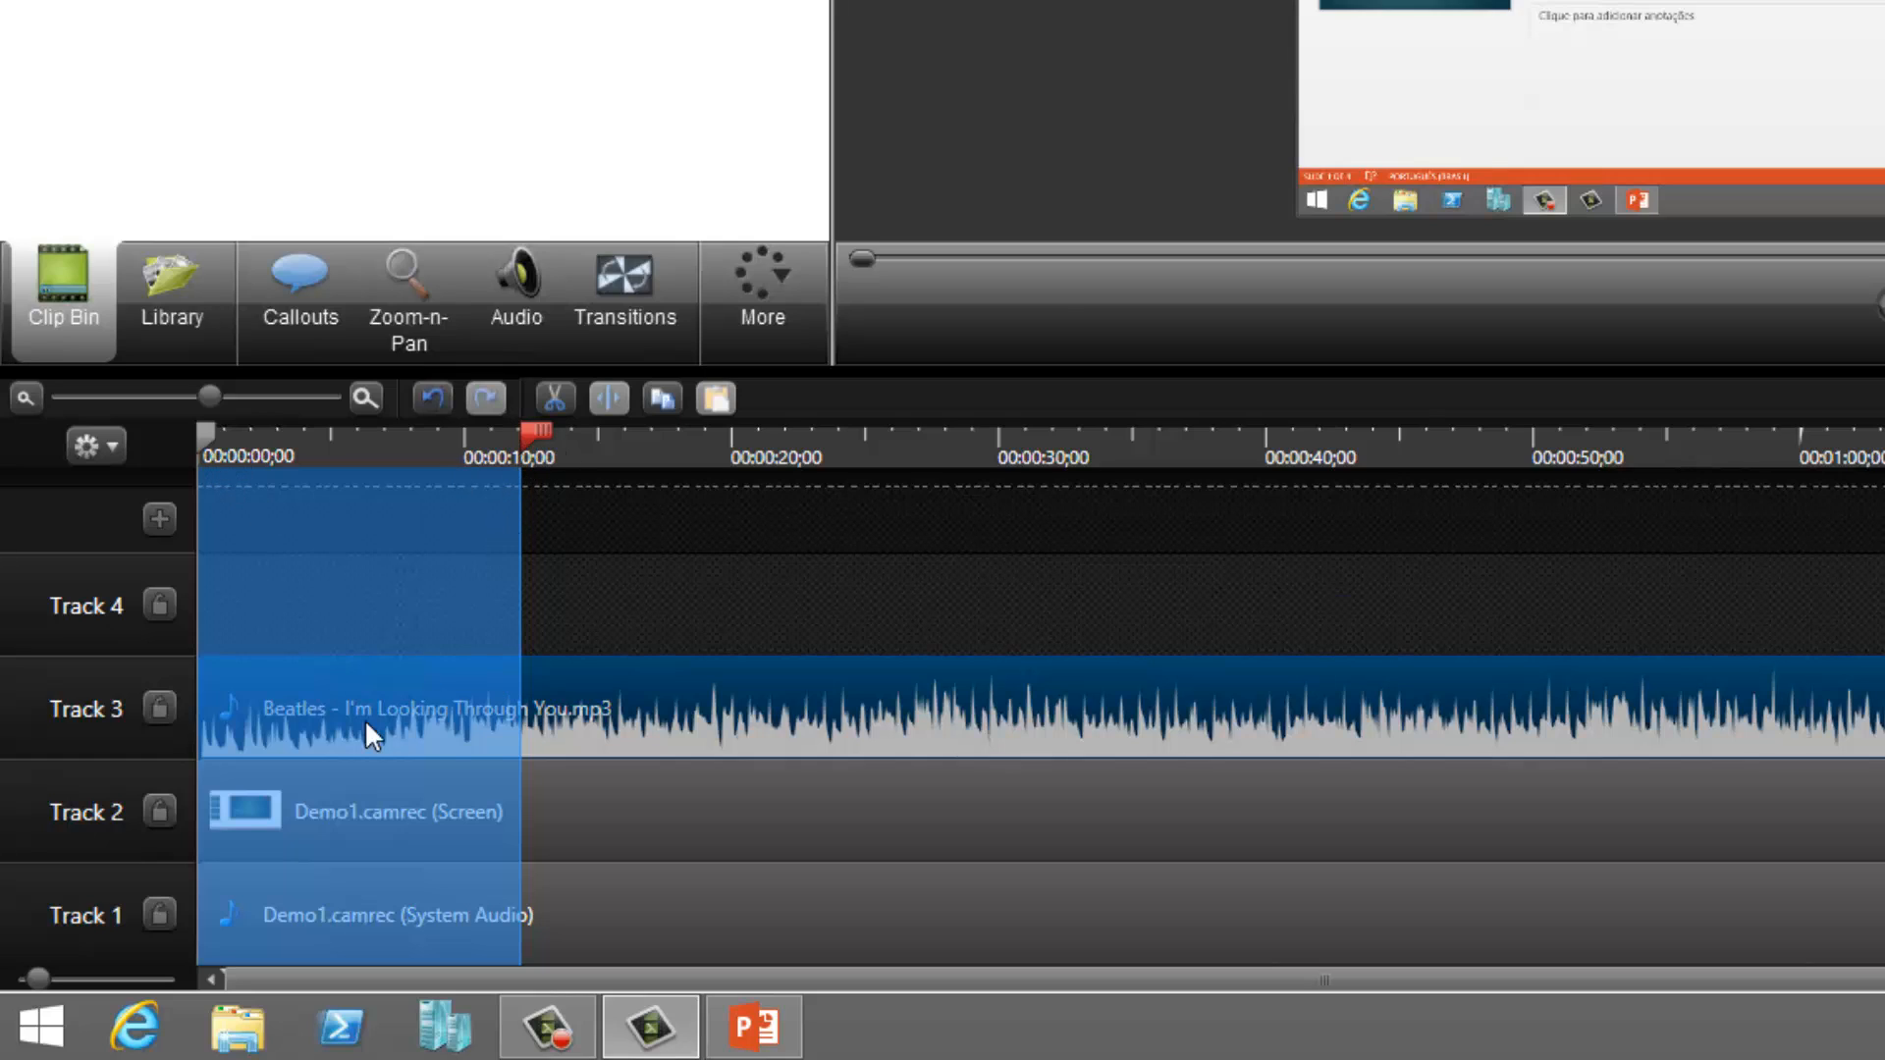
pyautogui.rightClick(414, 516)
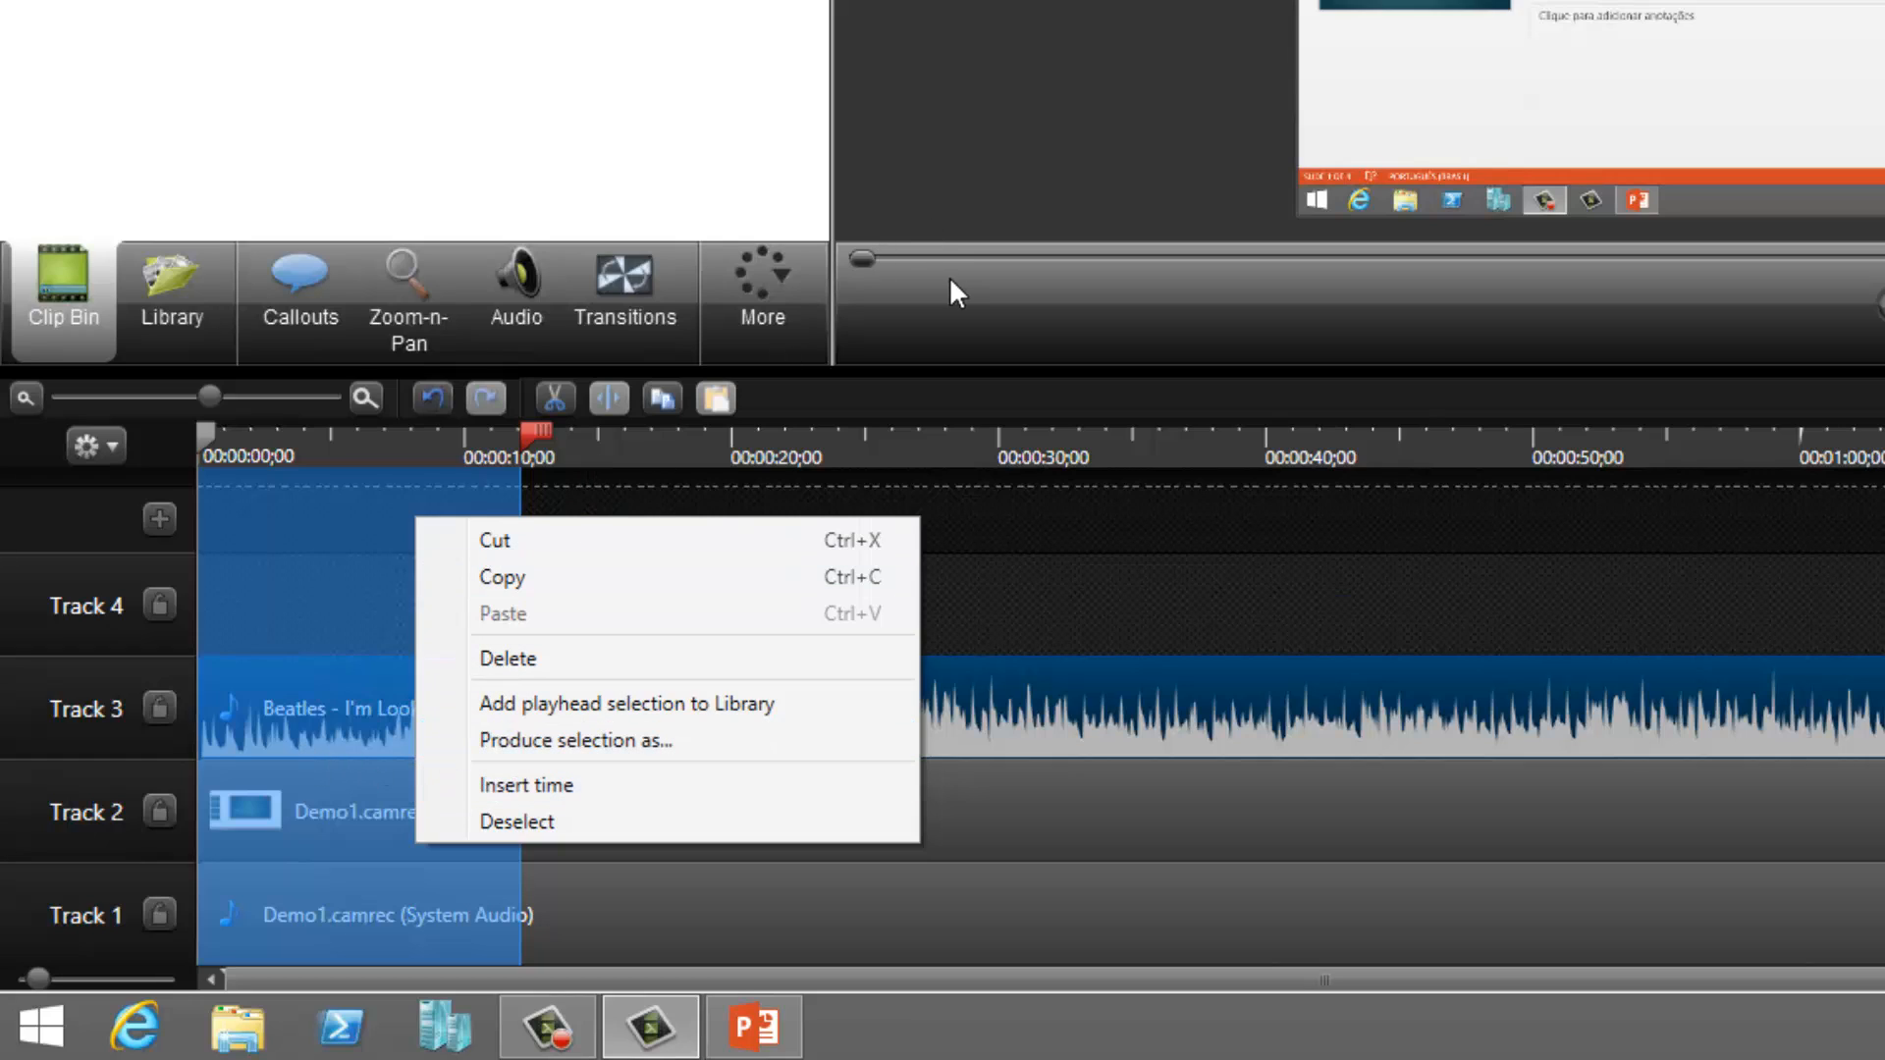
pyautogui.click(71, 618)
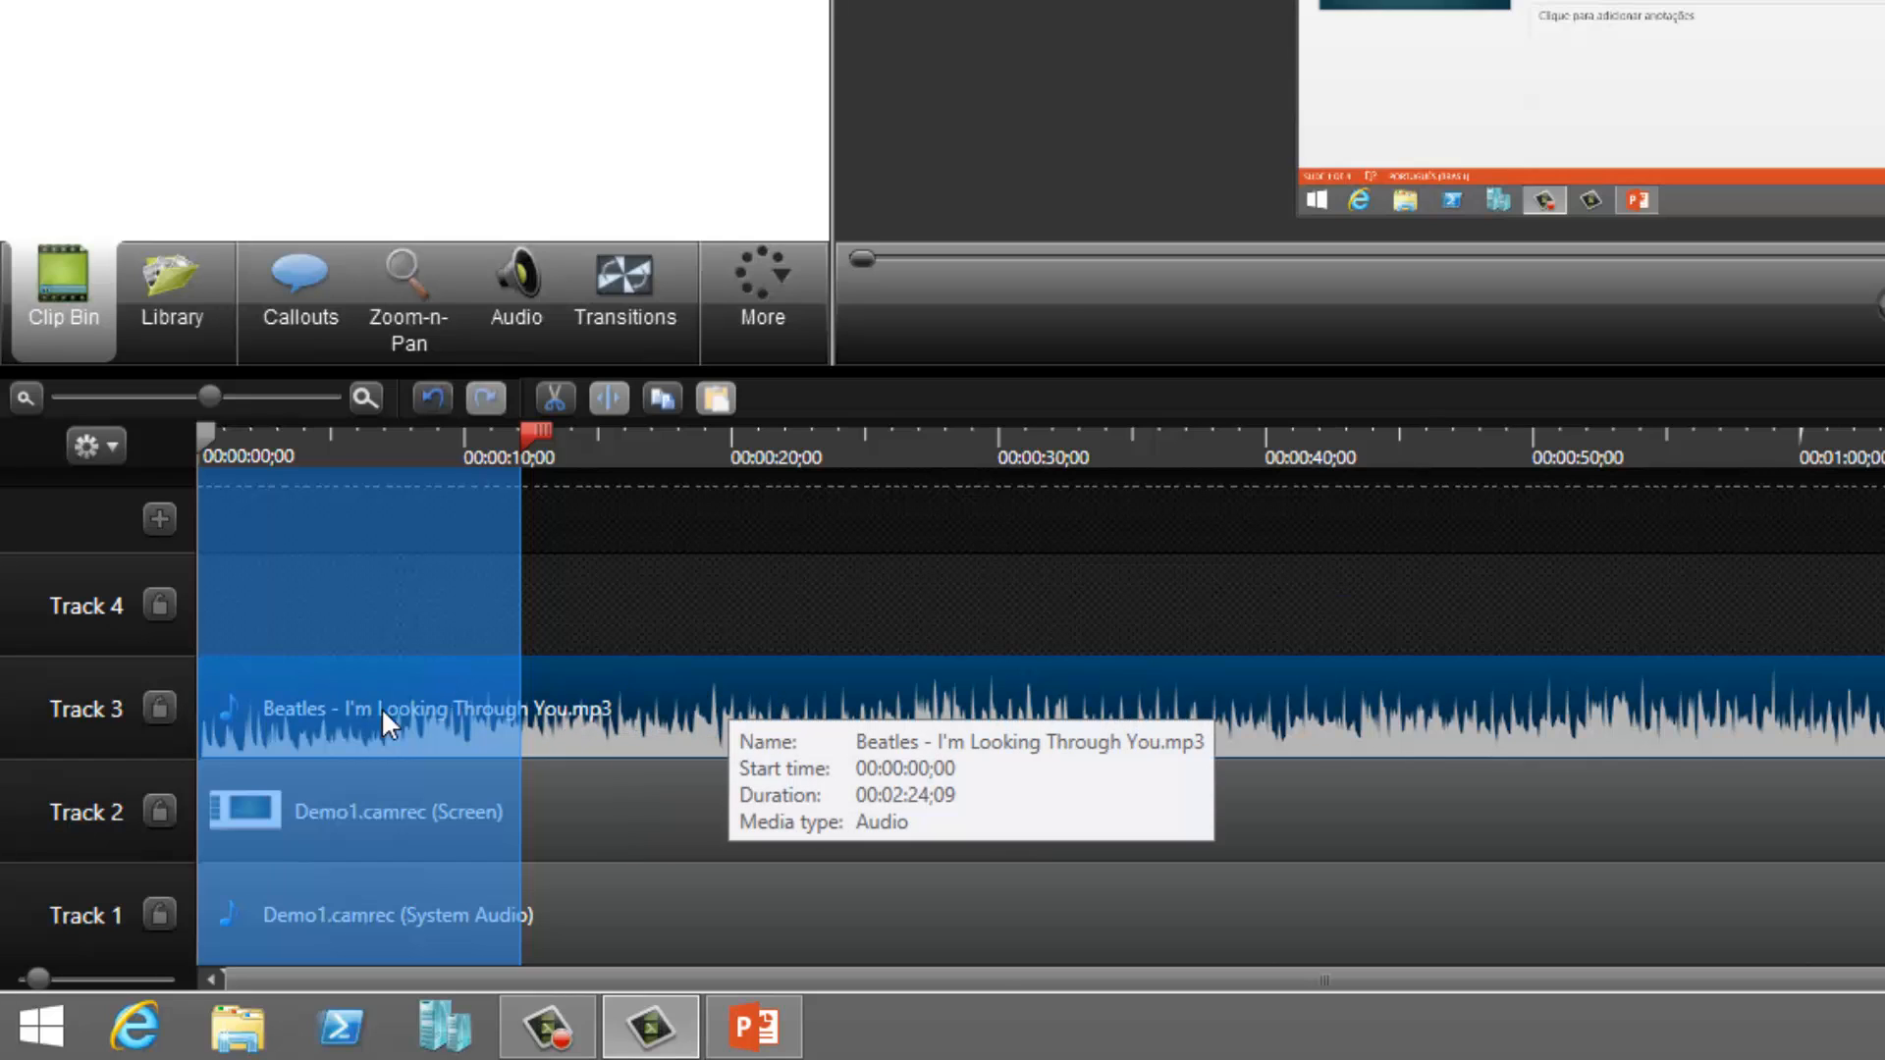
# Lock the music on Track 3 and cut the selected opening 12 seconds from the unlocked tracks.
pyautogui.click(160, 704)
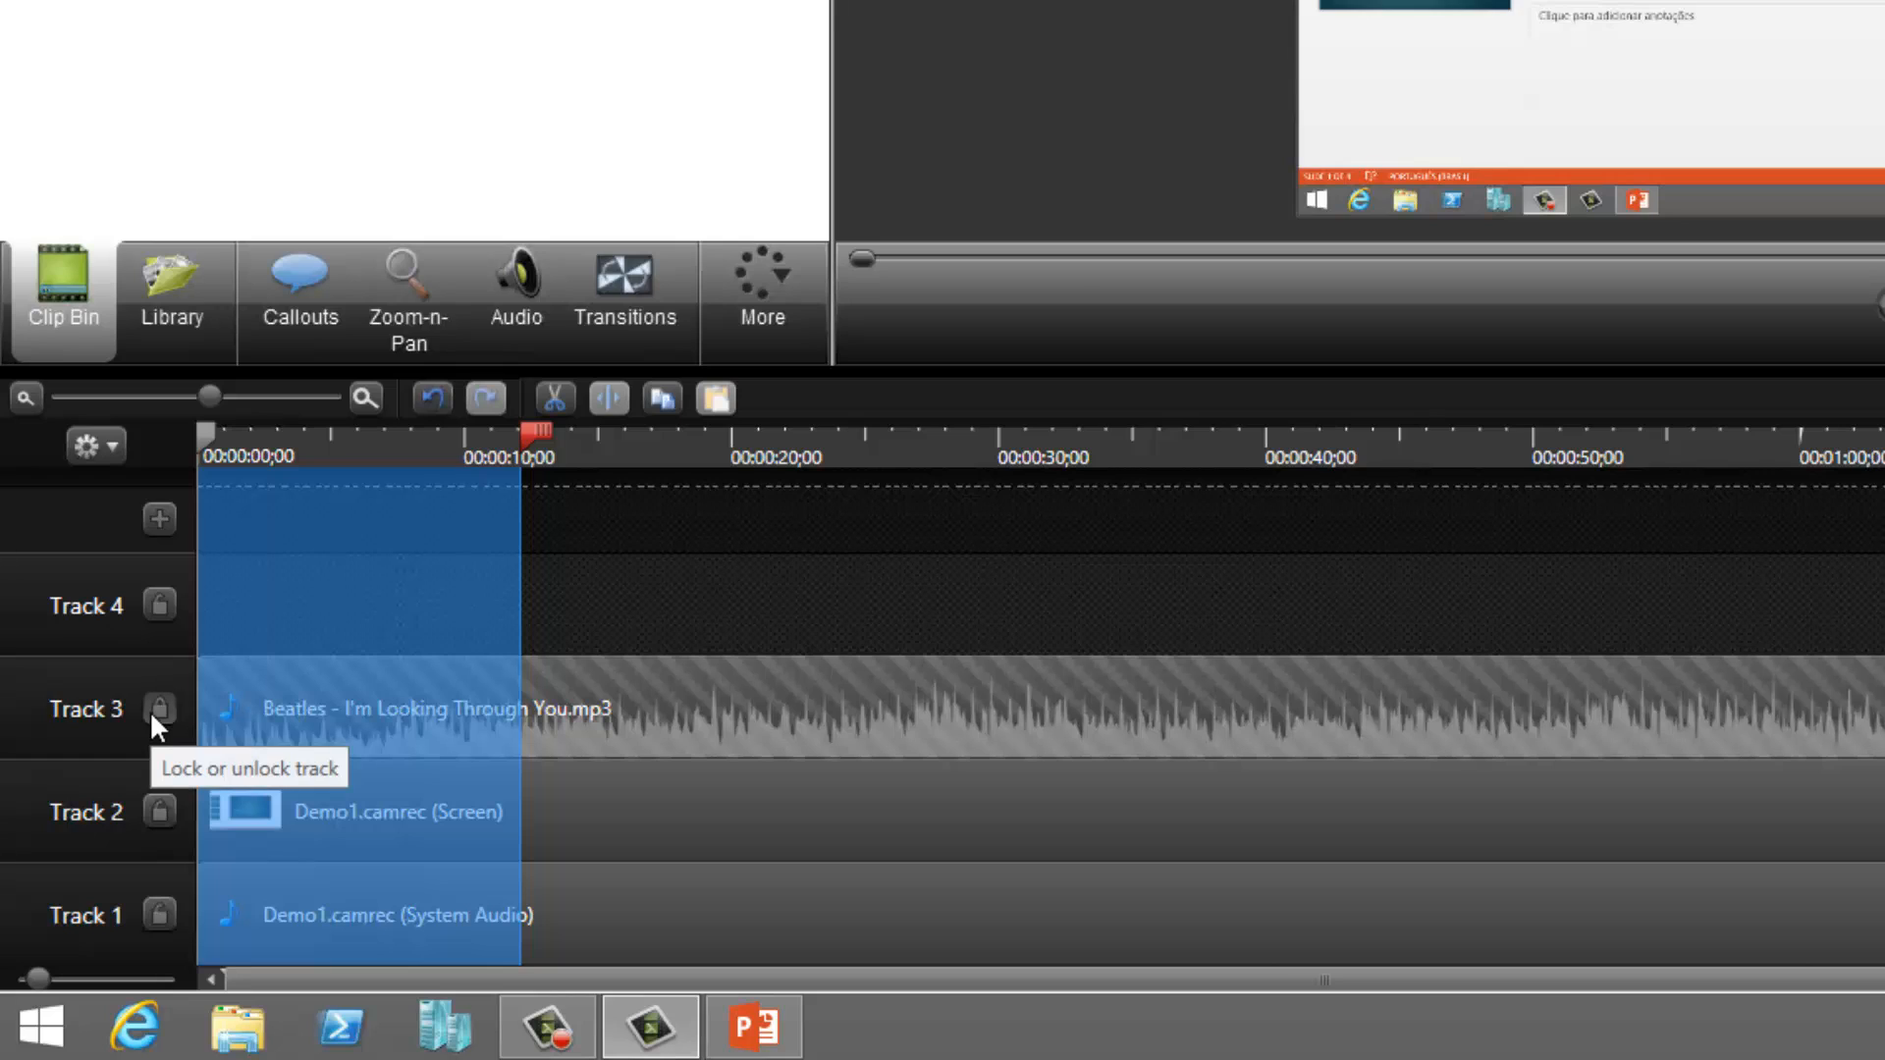
pyautogui.rightClick(369, 524)
pyautogui.click(397, 553)
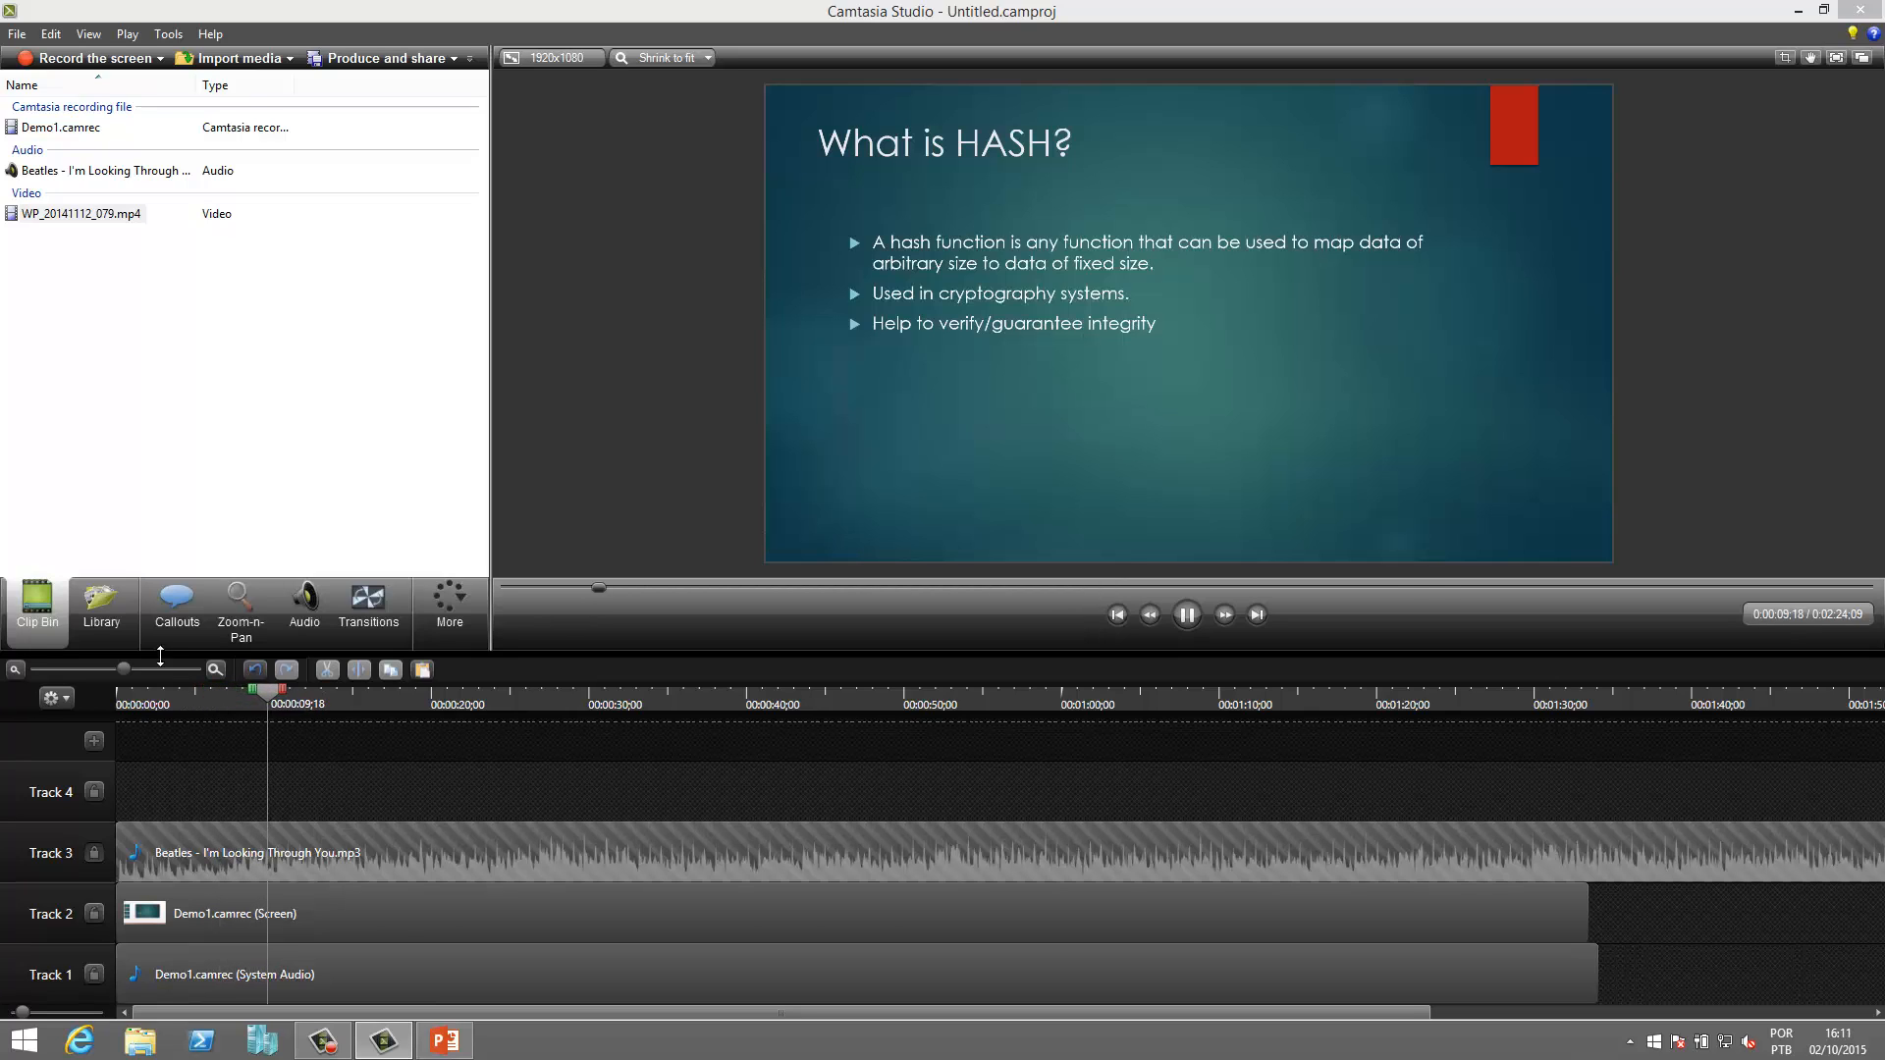
# Pause playback, select the range from about 15 to 21 seconds, and cut it from the unlocked tracks.
pyautogui.click(1186, 616)
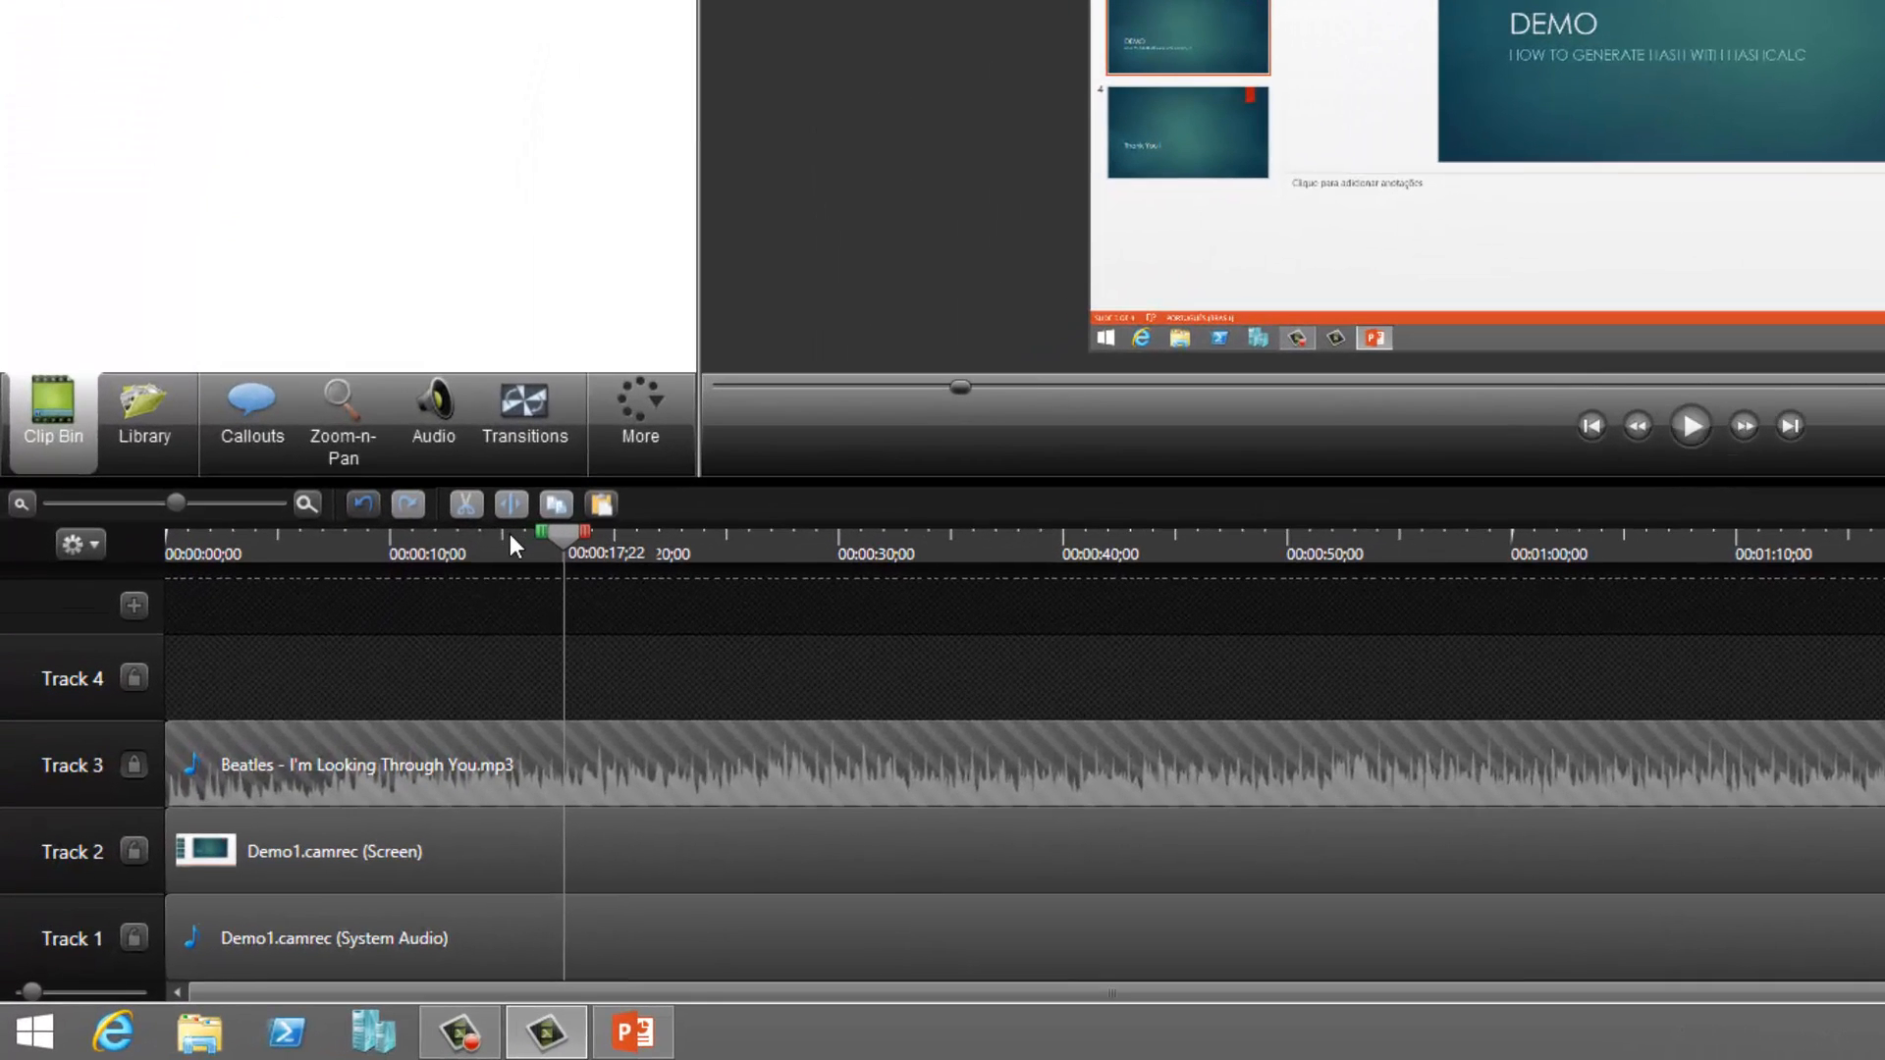
pyautogui.click(504, 536)
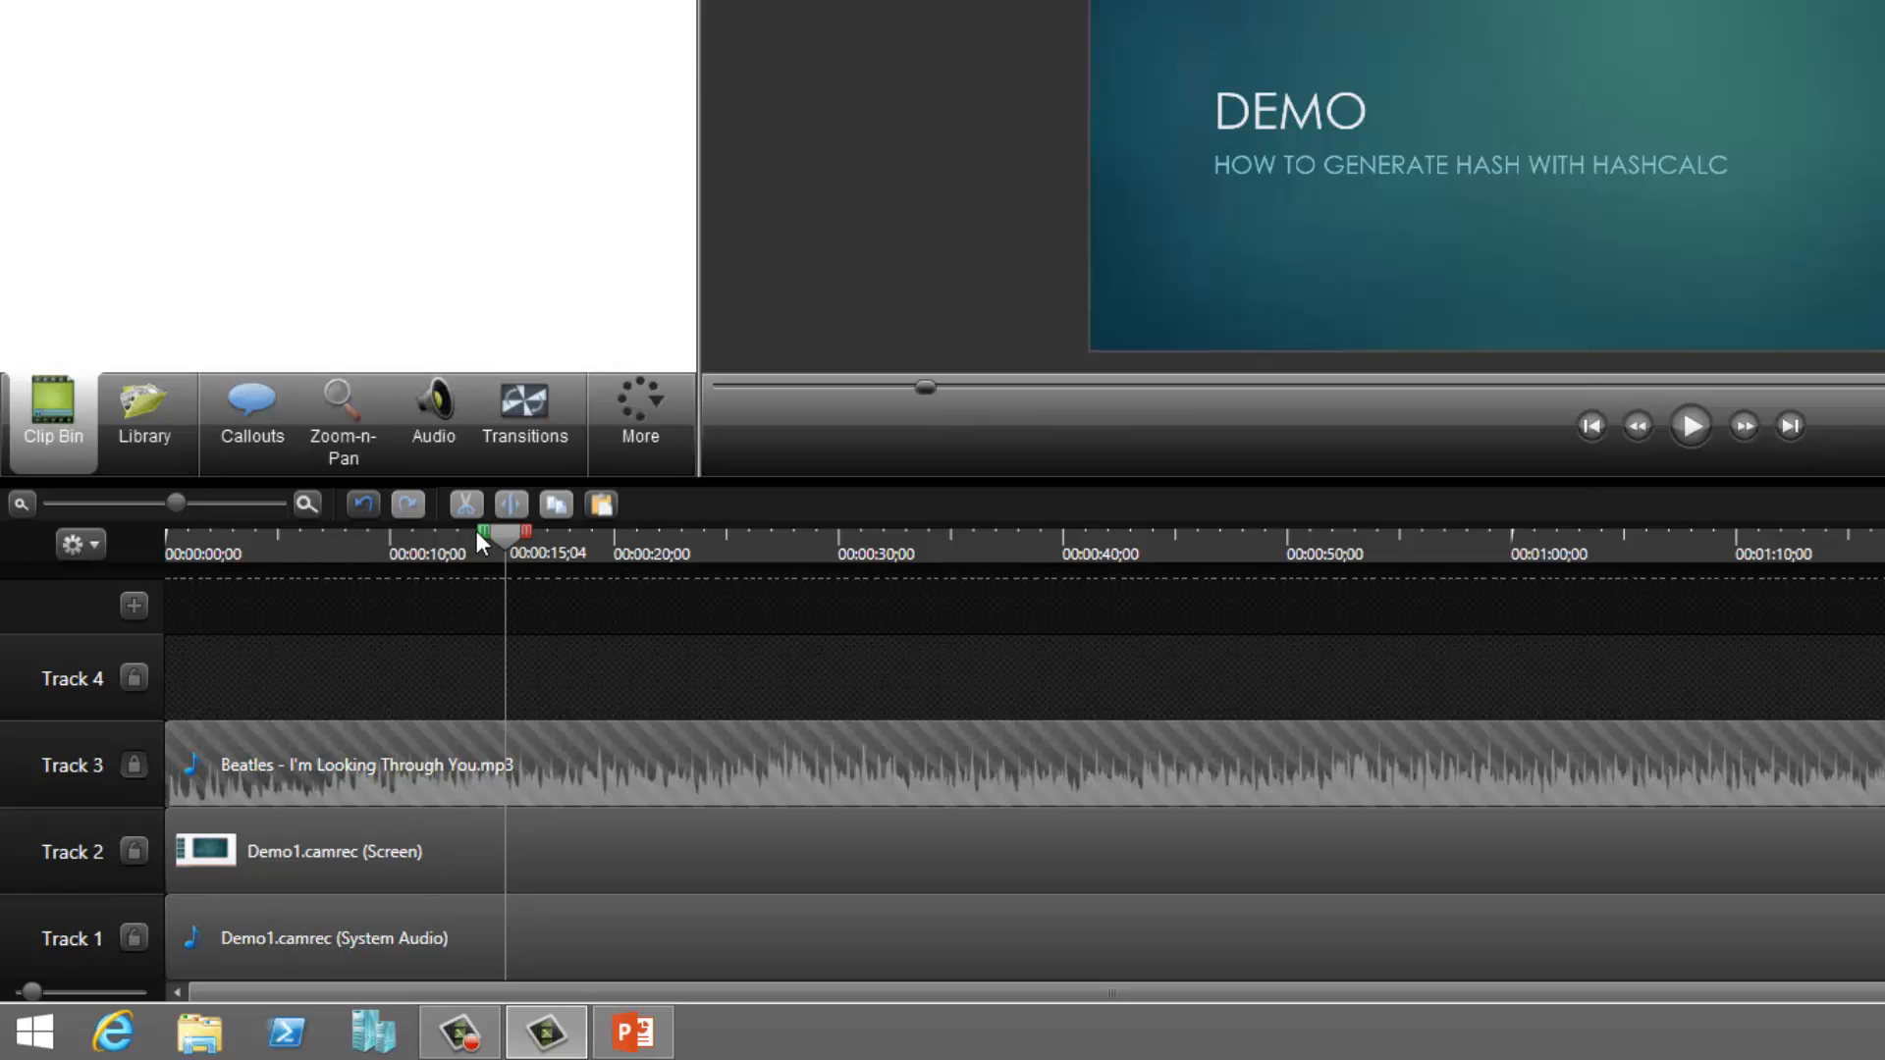
pyautogui.moveTo(526, 531); pyautogui.dragTo(656, 552)
pyautogui.rightClick(612, 587)
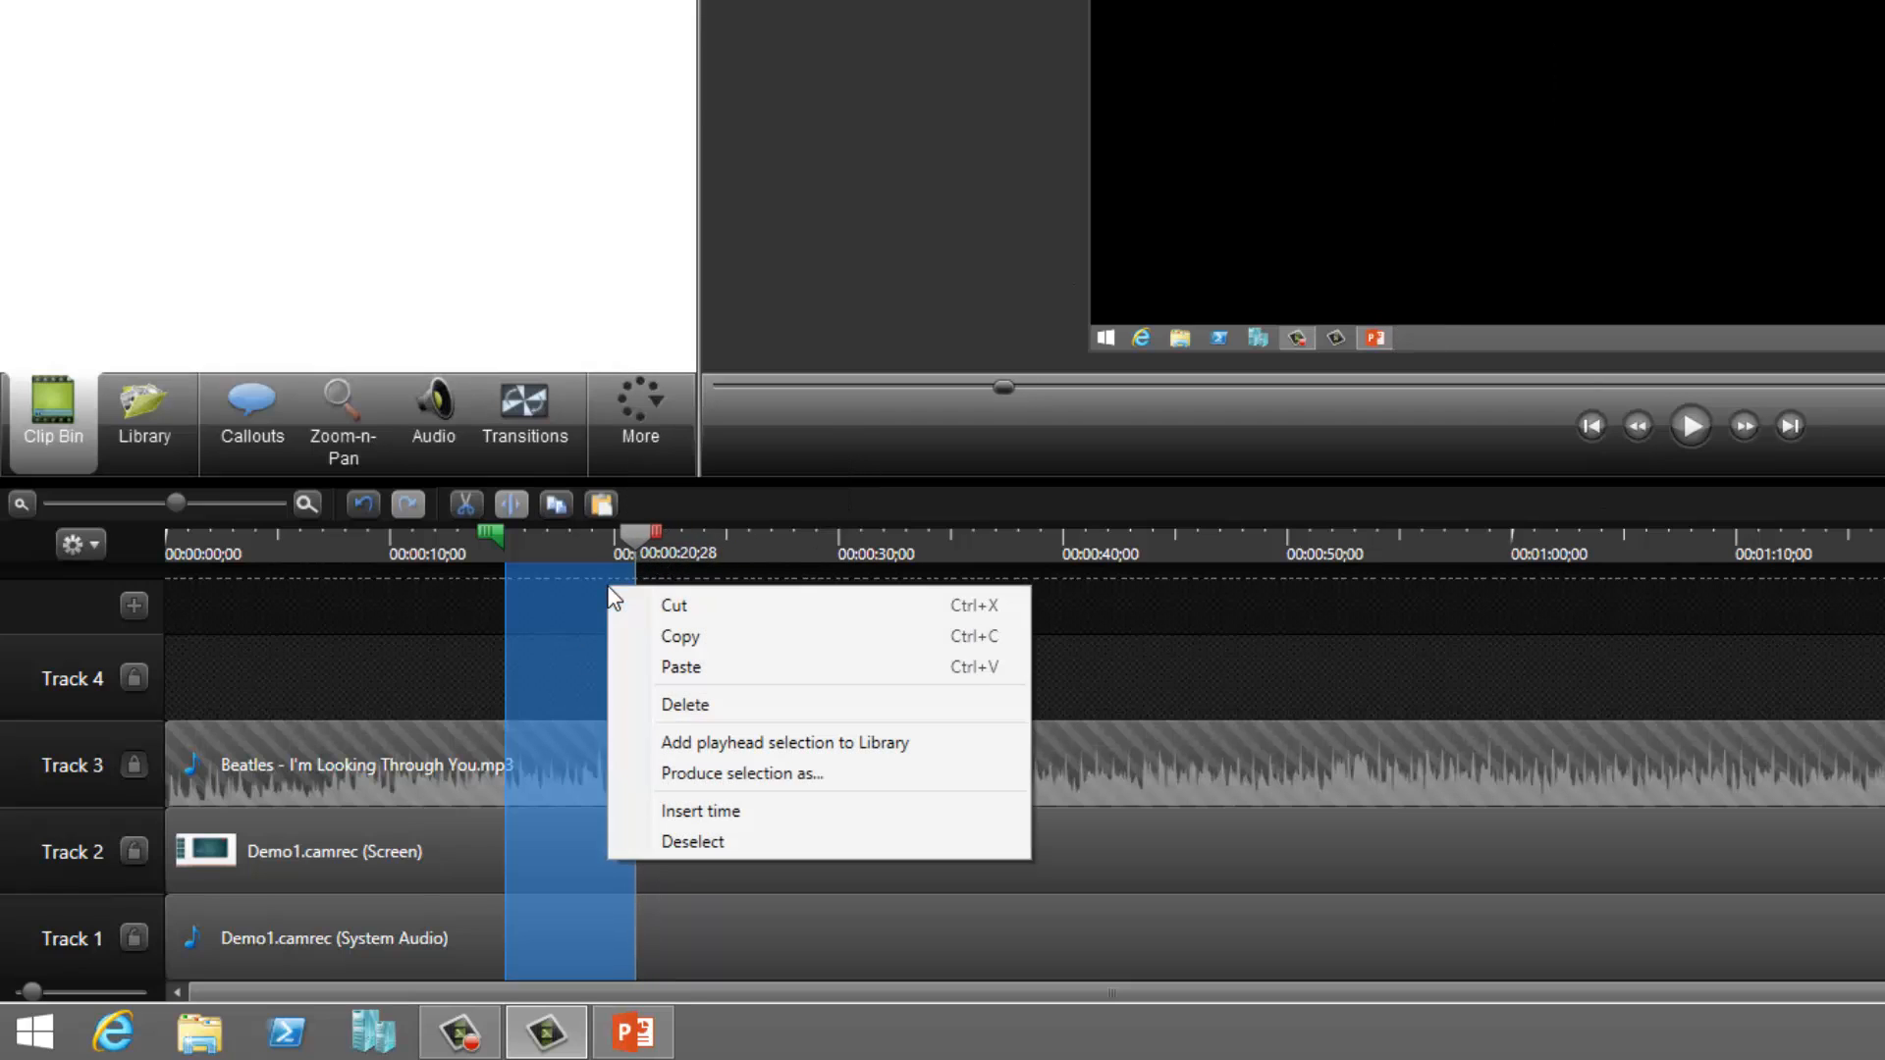
pyautogui.click(652, 608)
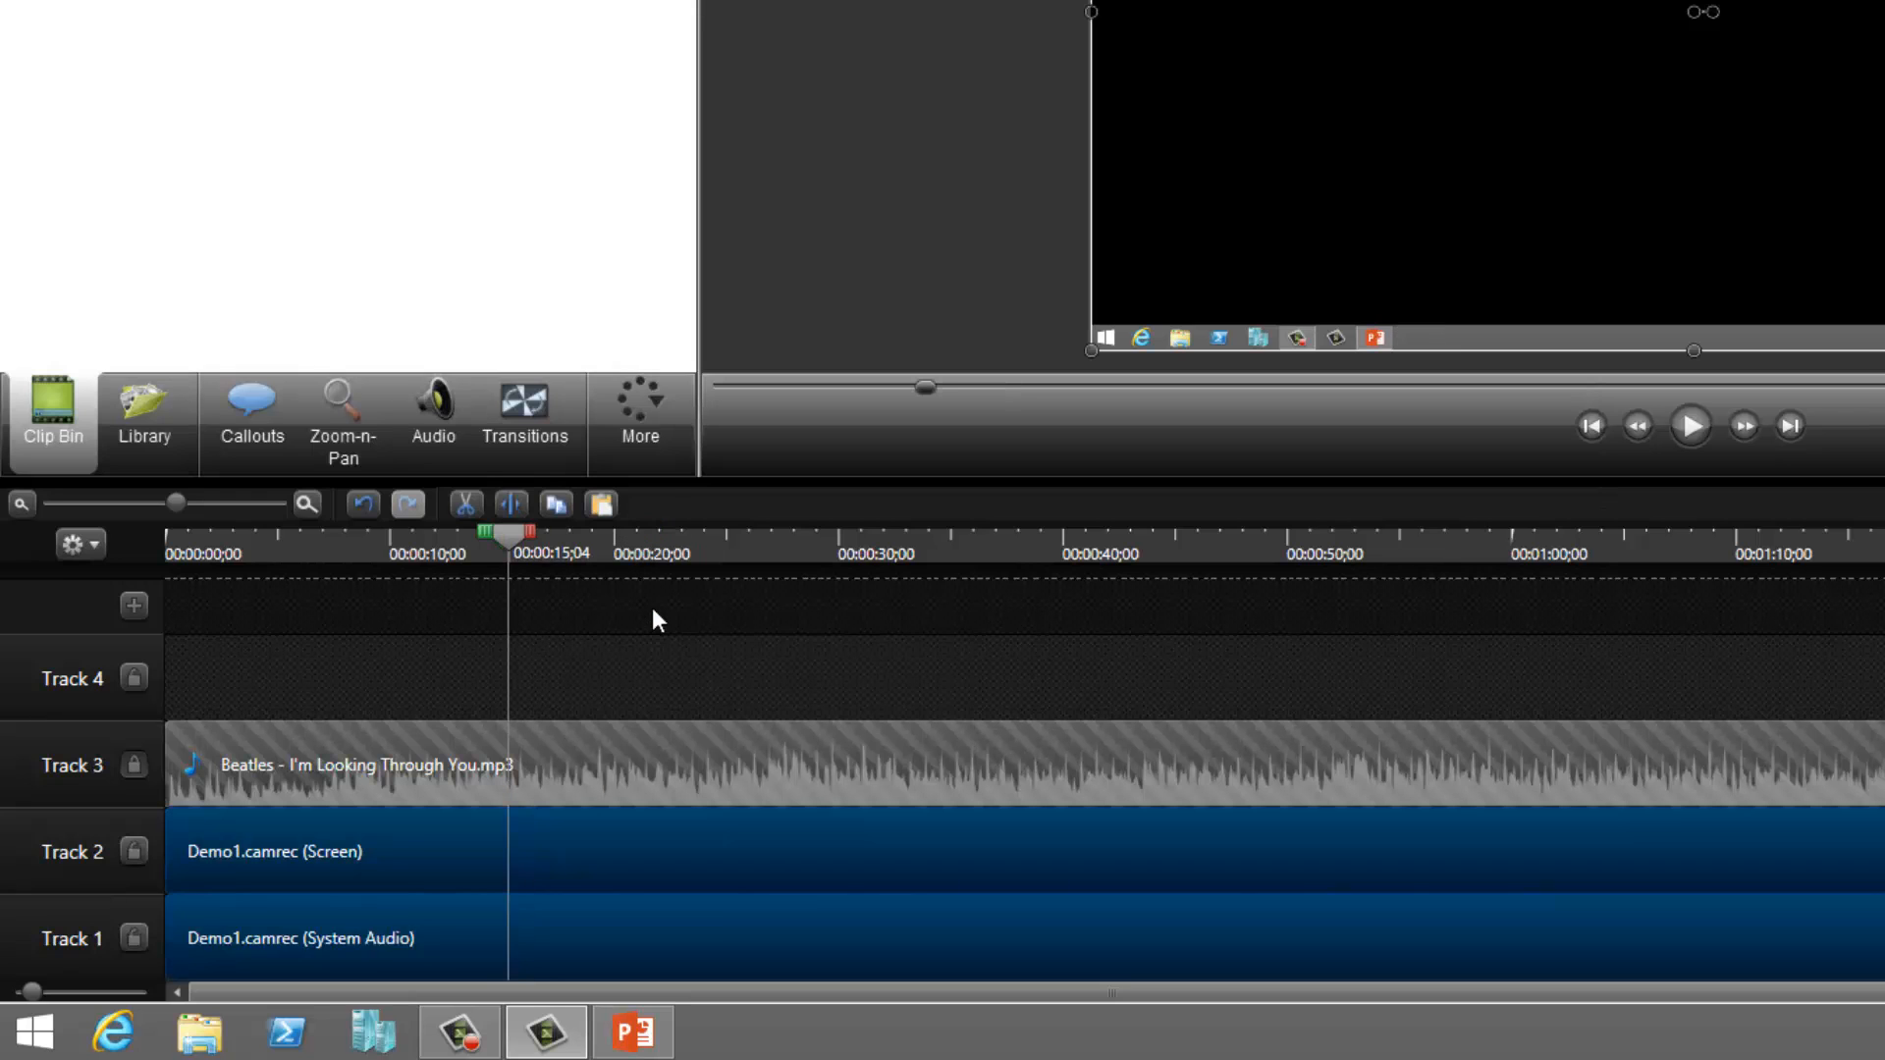
# Play back the transition around the cut at about 15 seconds and return the playhead to just before it.
pyautogui.click(1689, 427)
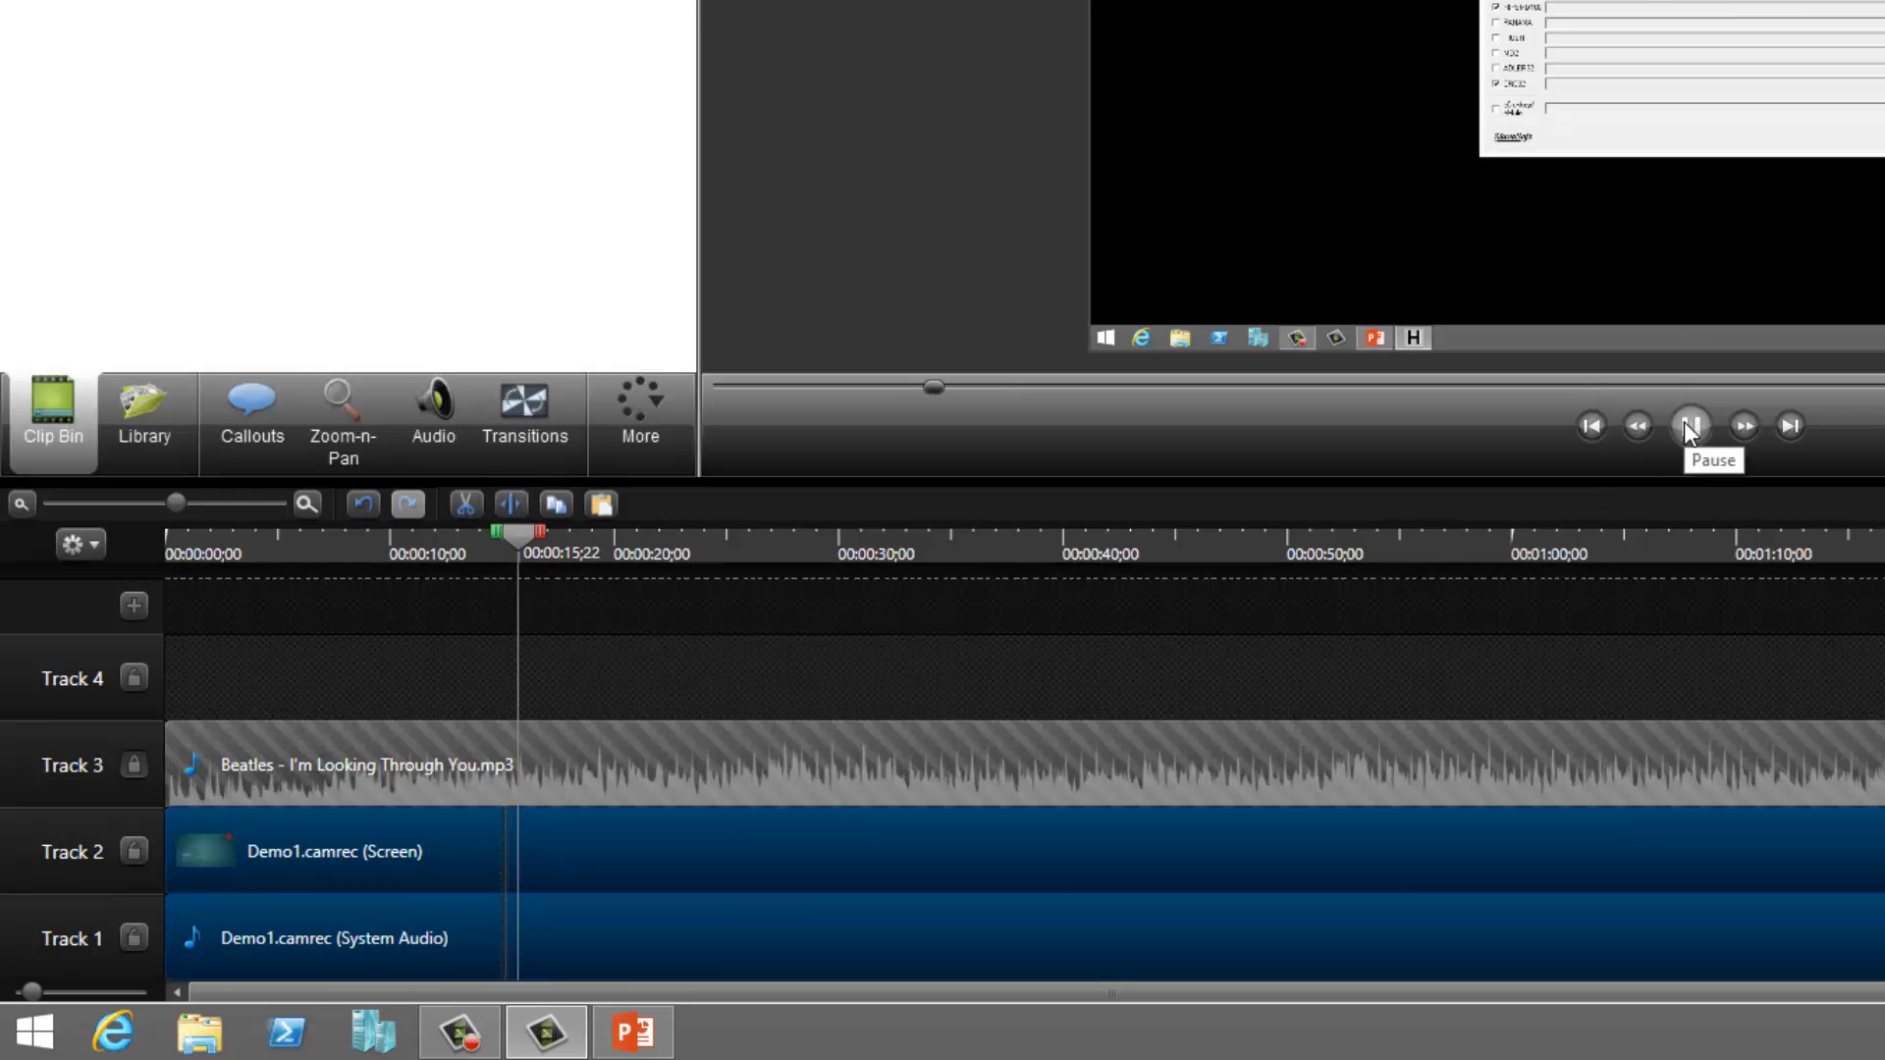
pyautogui.click(1689, 427)
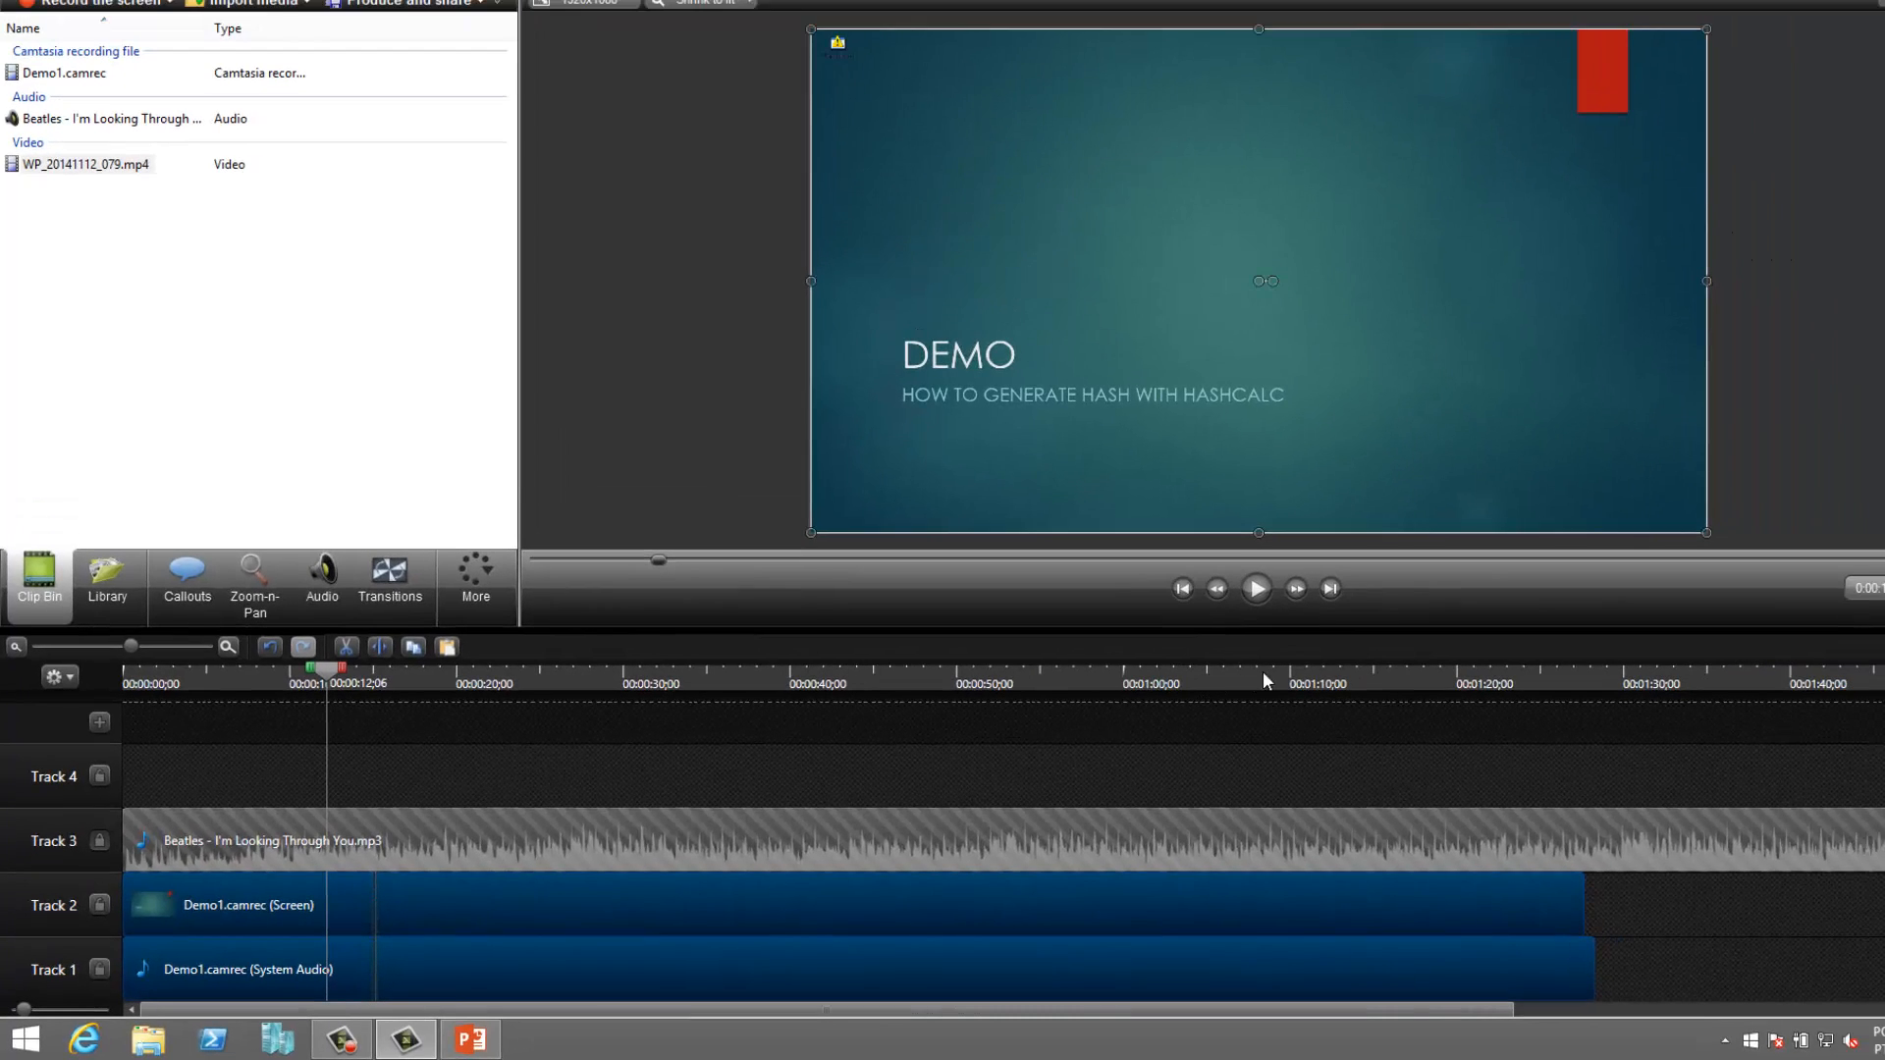
pyautogui.click(1254, 589)
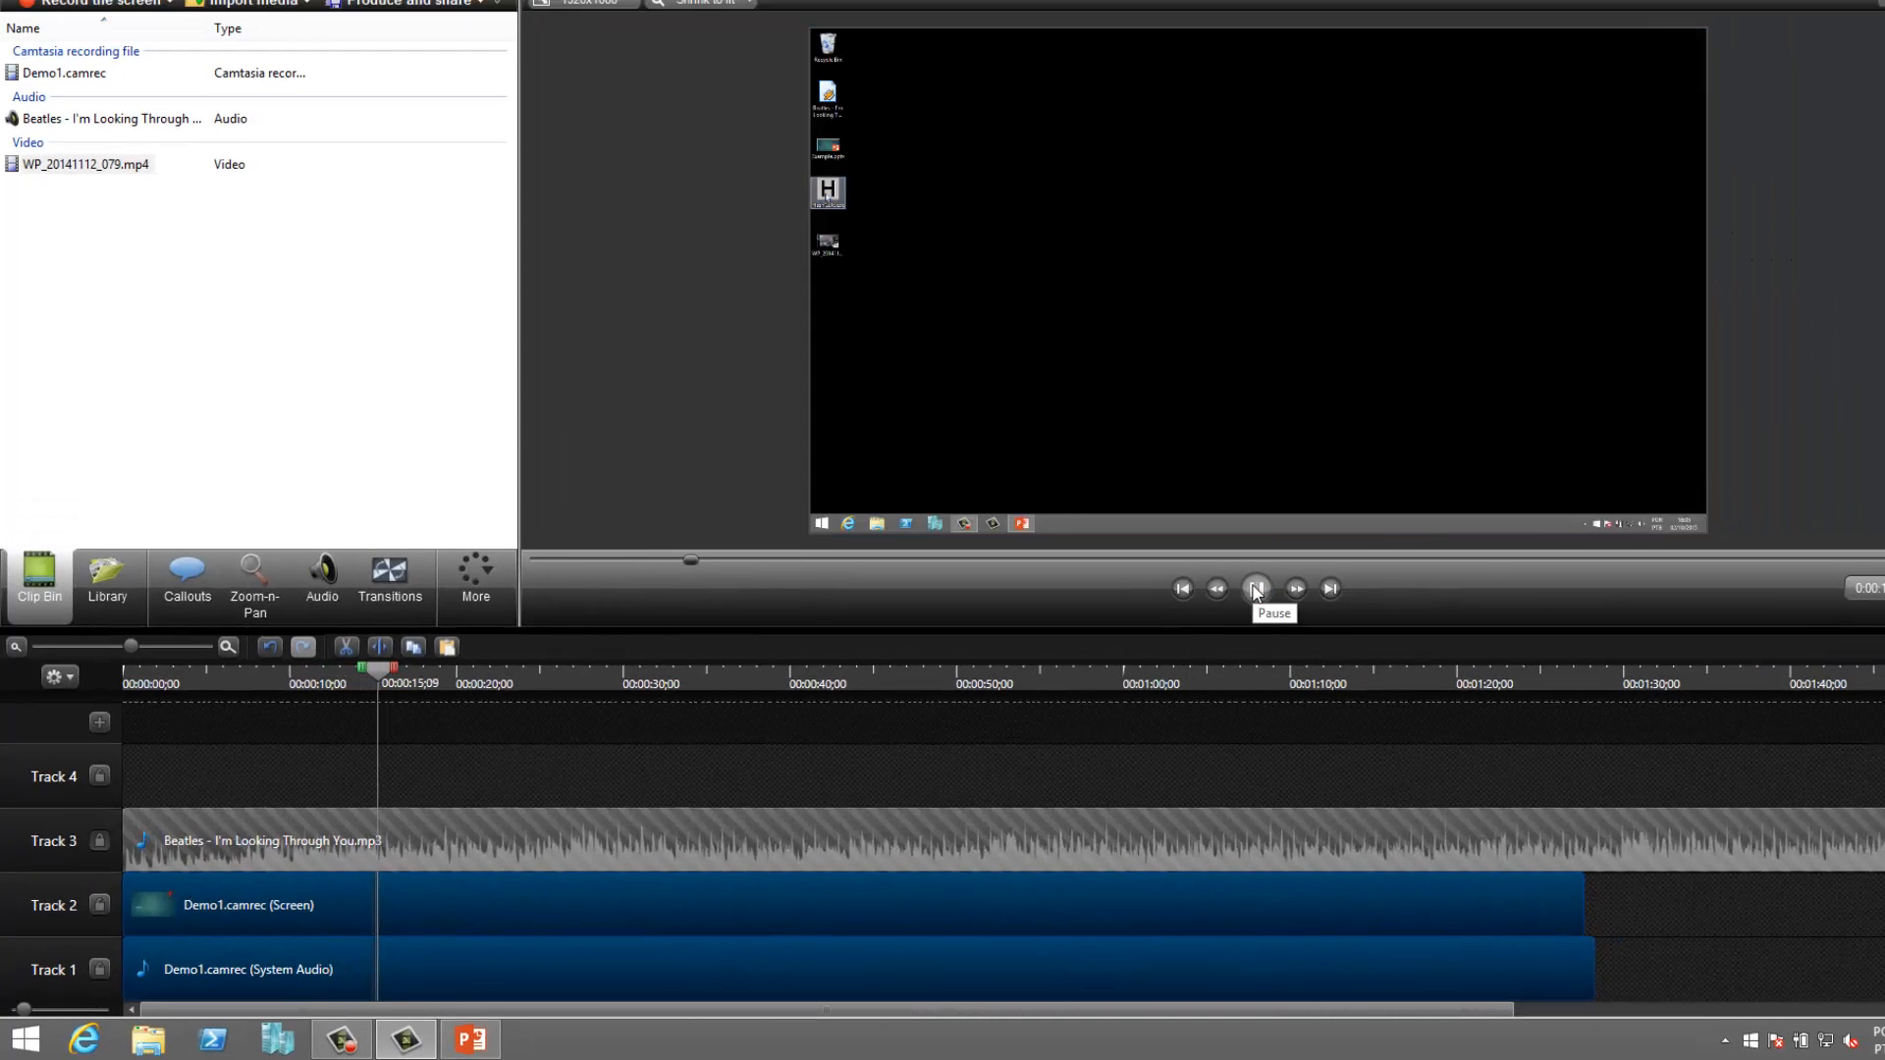
pyautogui.click(365, 678)
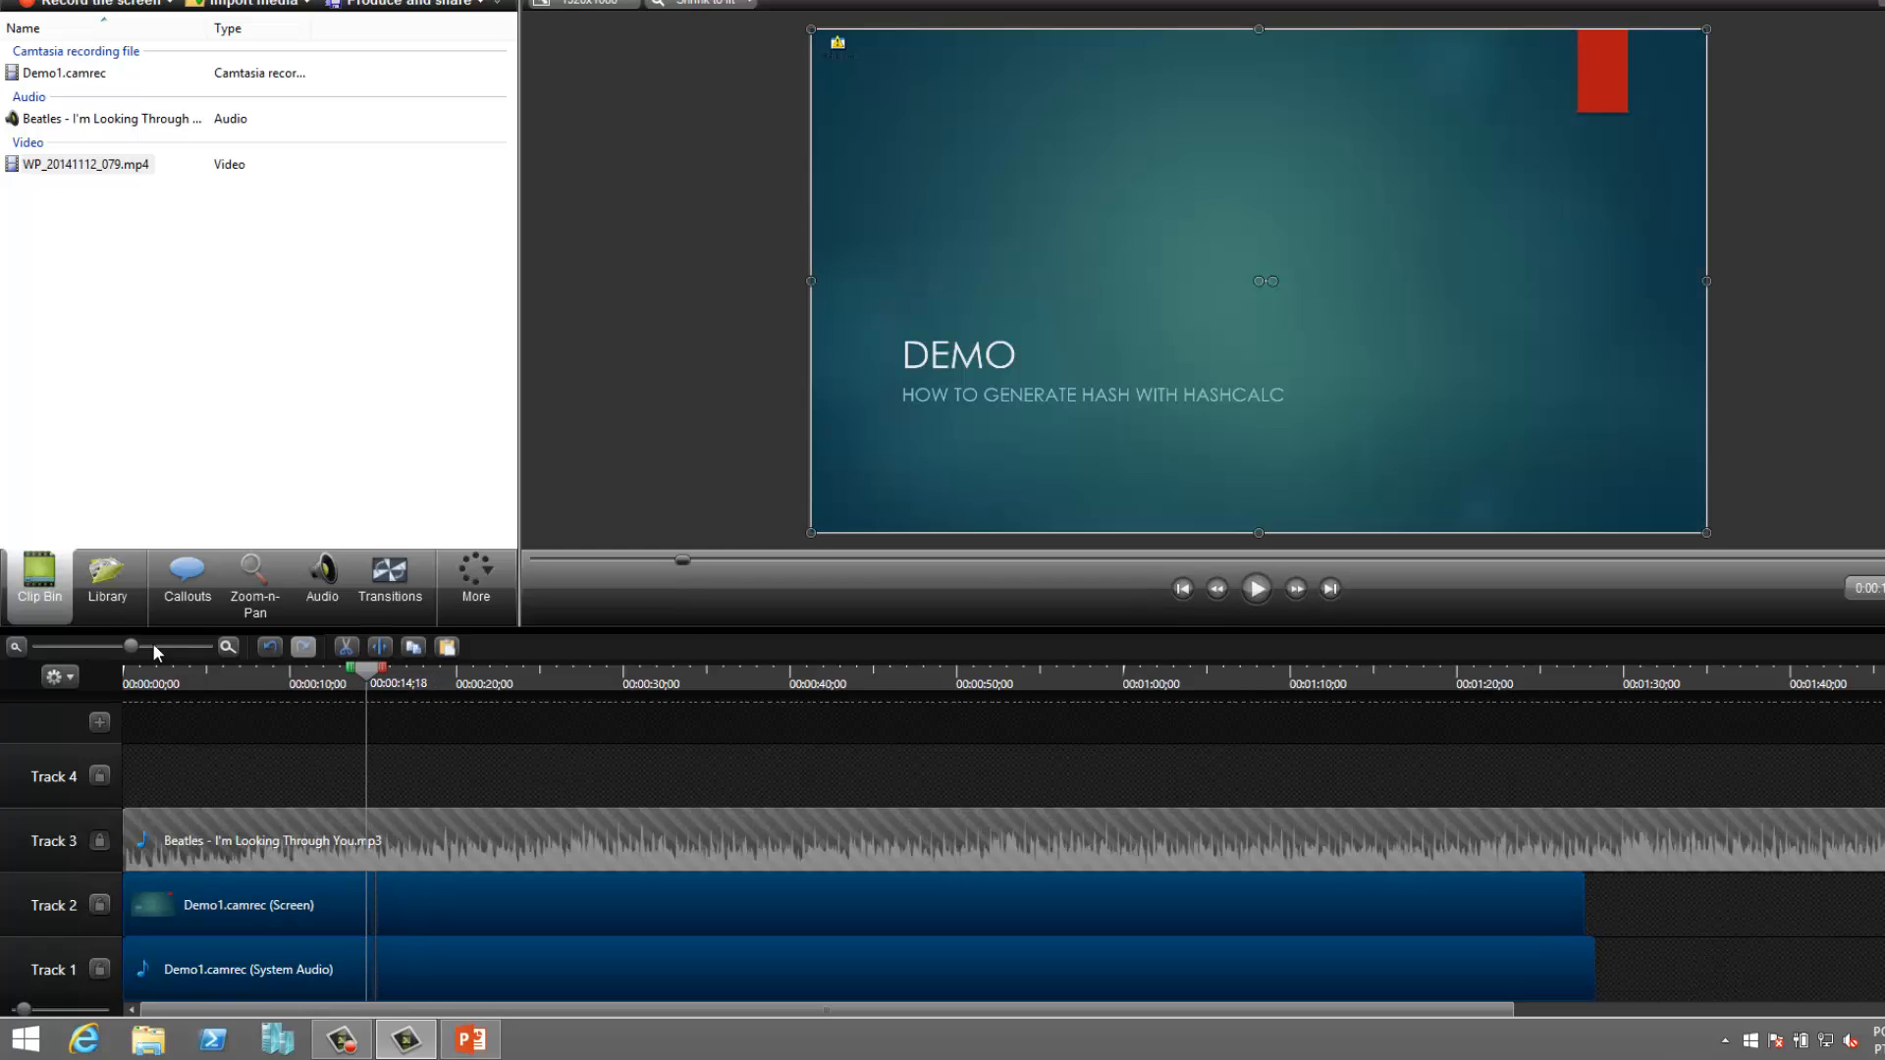
# Play across the join near 15 seconds, select the range from 14;26 to 15;08, and cut it from the unlocked tracks.
pyautogui.click(183, 646)
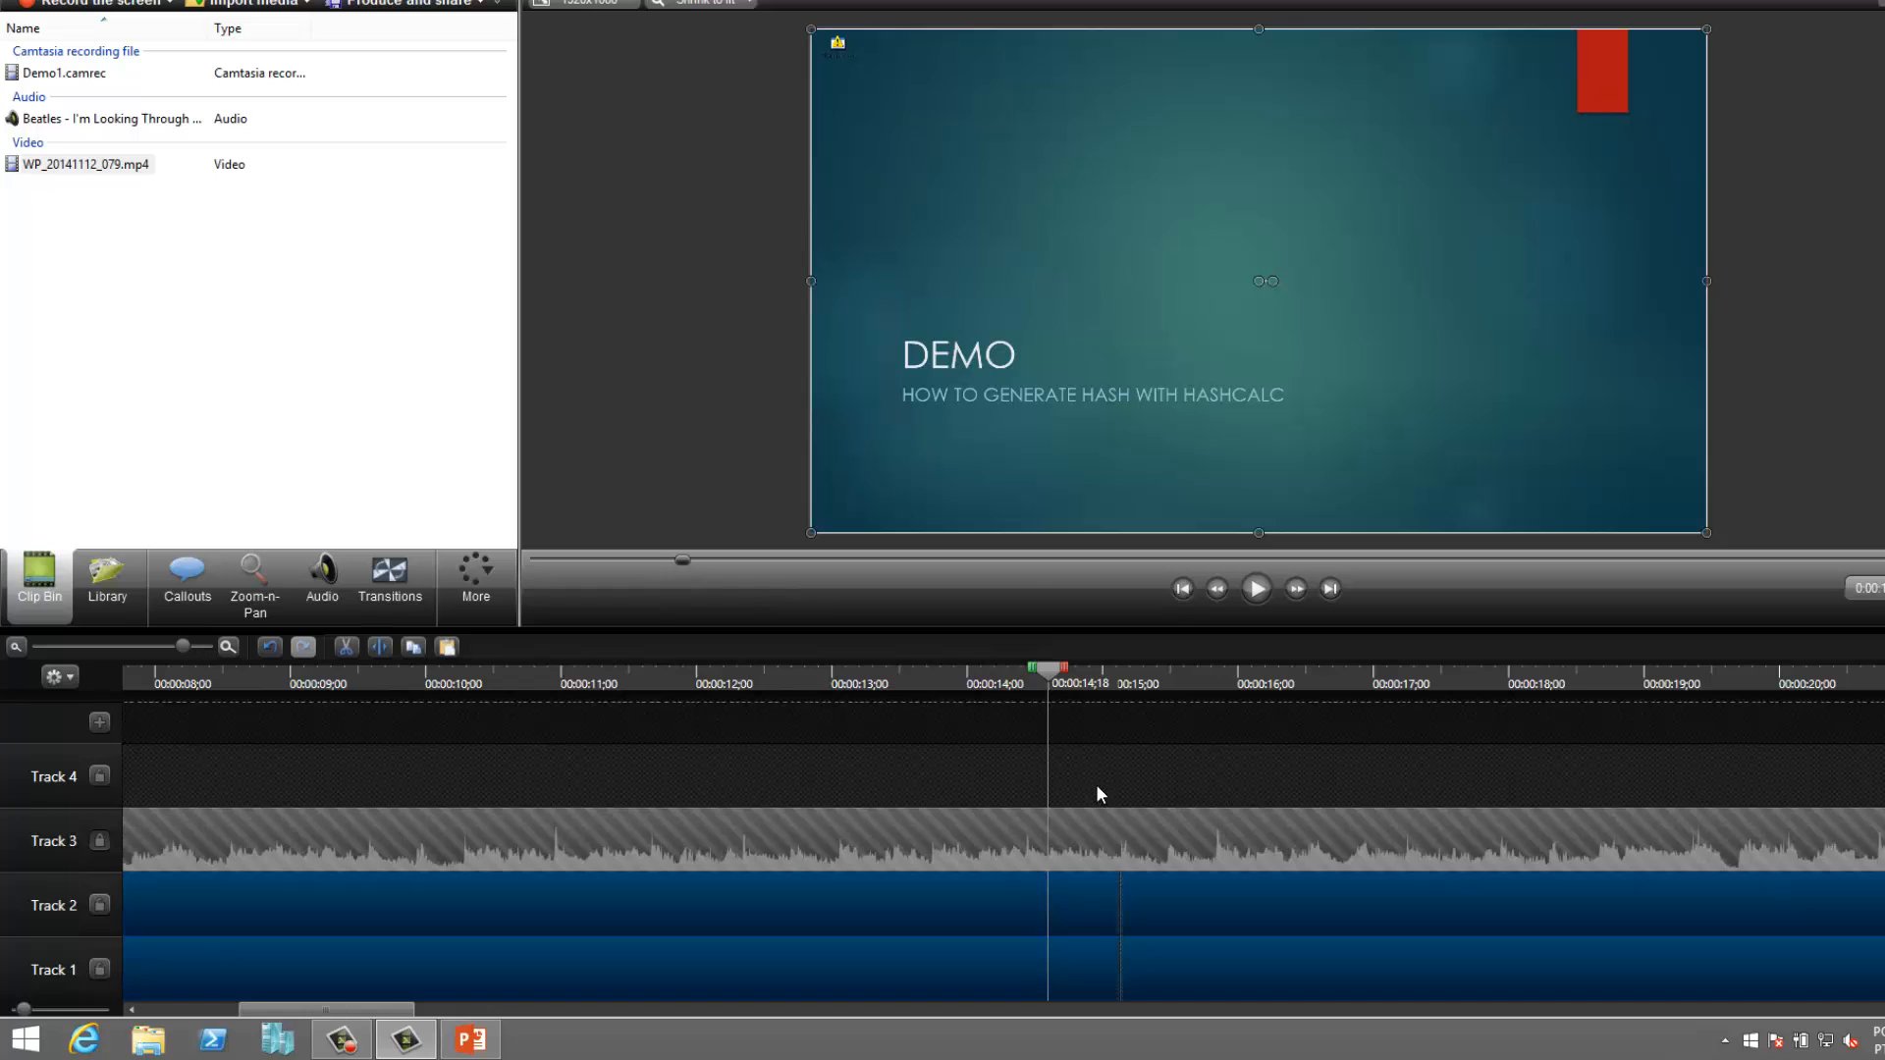
pyautogui.click(1249, 597)
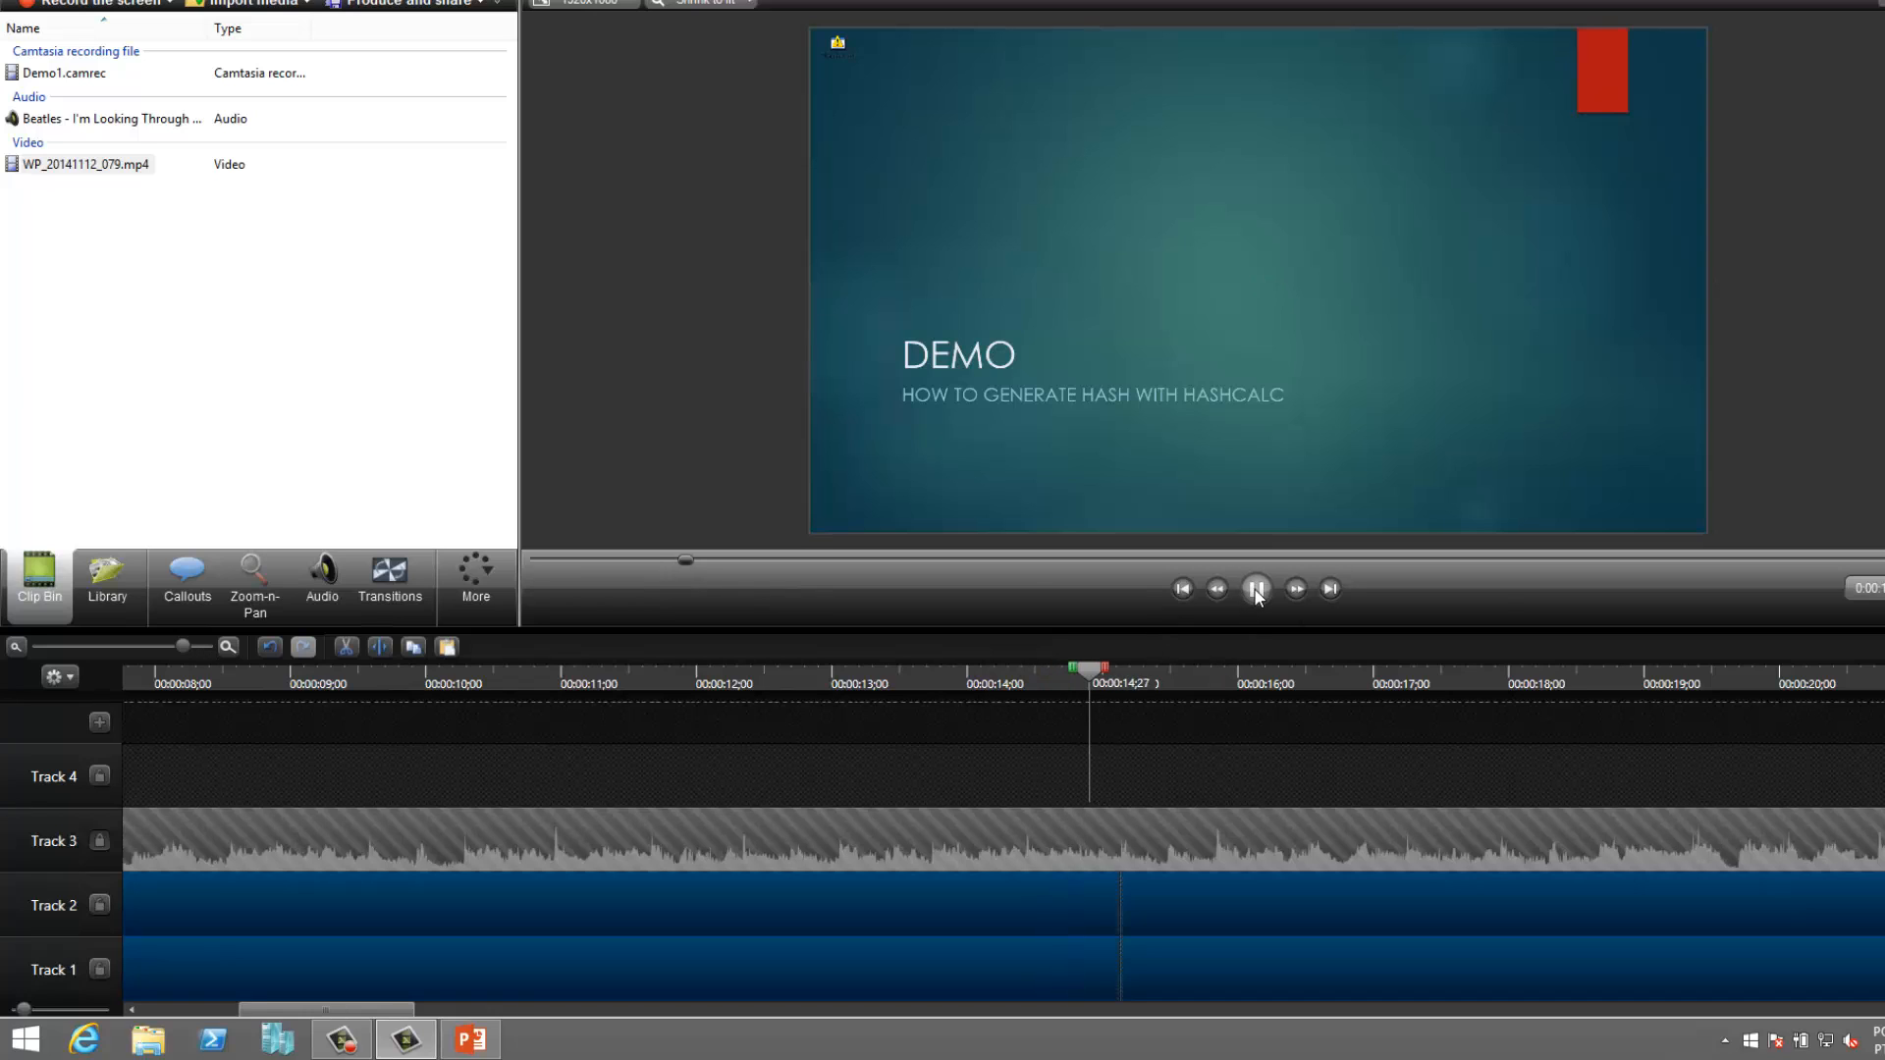
pyautogui.moveTo(1197, 652); pyautogui.dragTo(1151, 670)
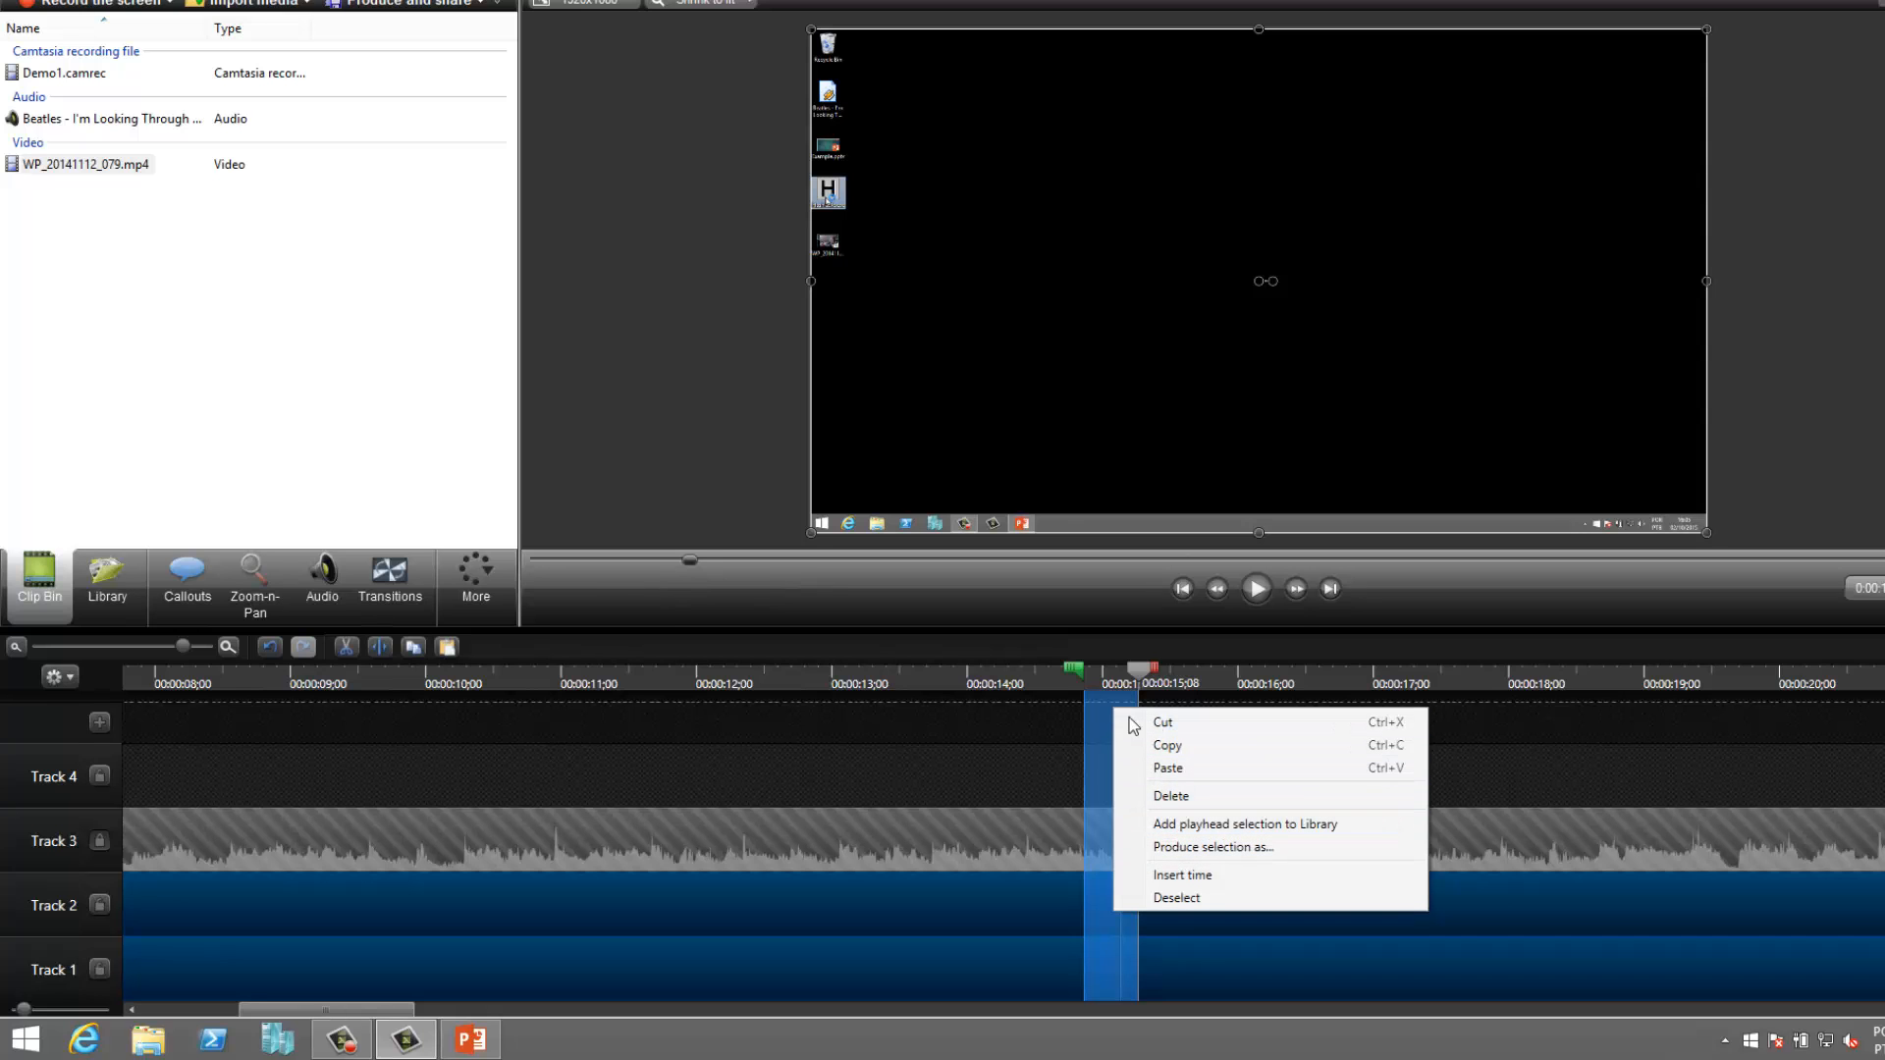
pyautogui.click(1163, 724)
# Split all unlocked tracks at 14;26 and add a Cube rotate transition between the two Track 2 clips.
pyautogui.rightClick(1078, 667)
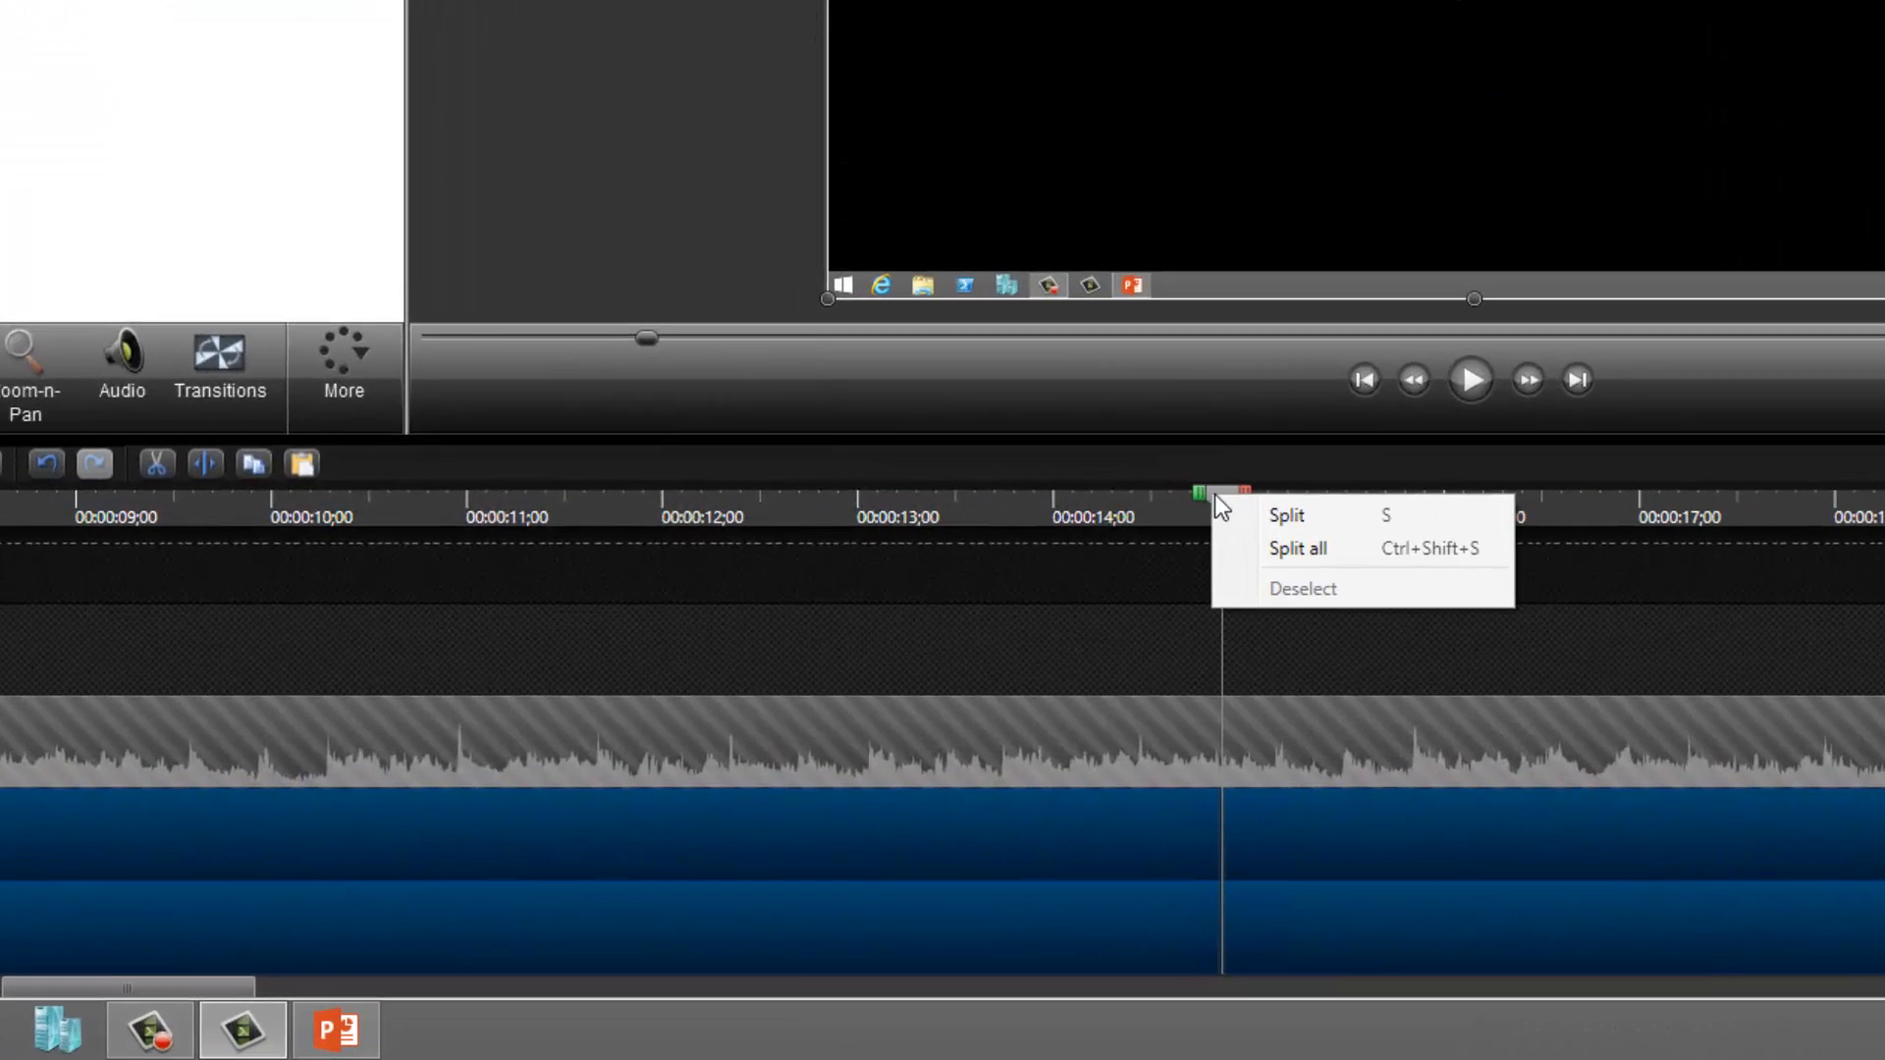
pyautogui.click(1222, 622)
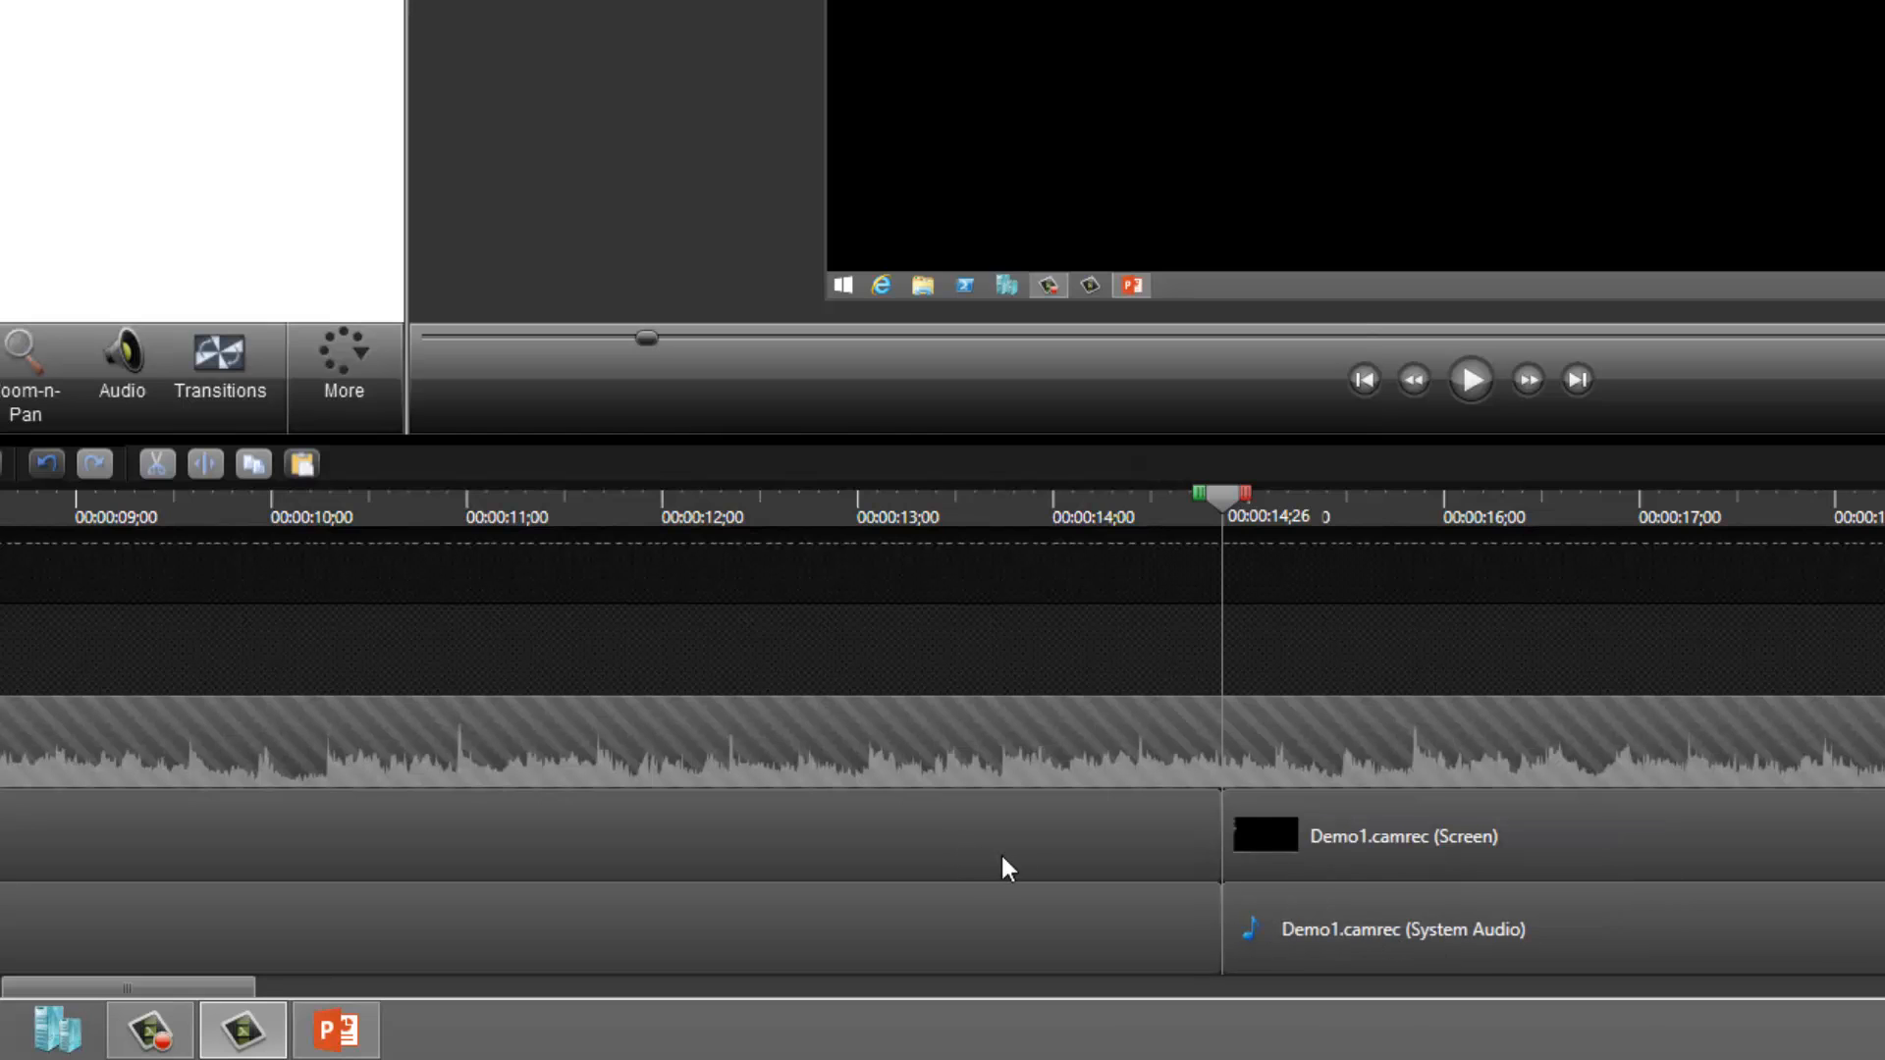
pyautogui.click(221, 404)
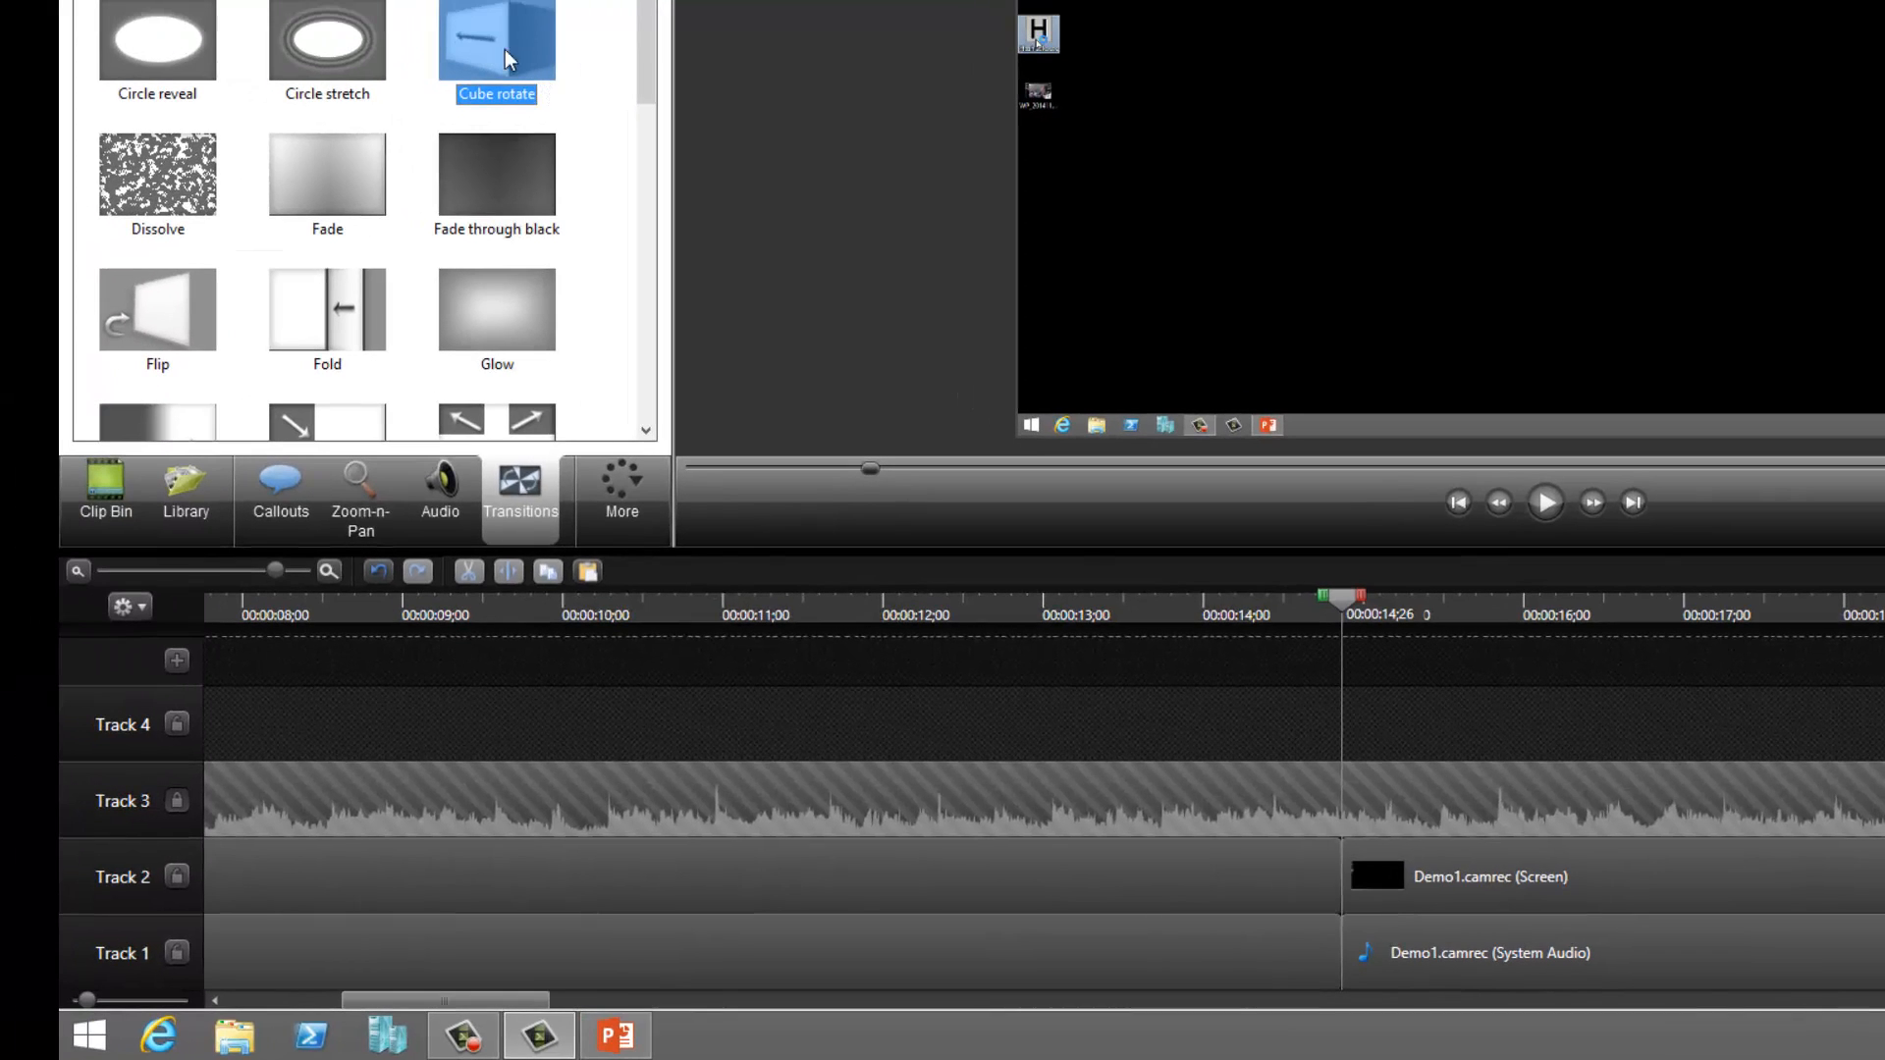
pyautogui.moveTo(374, 7); pyautogui.dragTo(1292, 862)
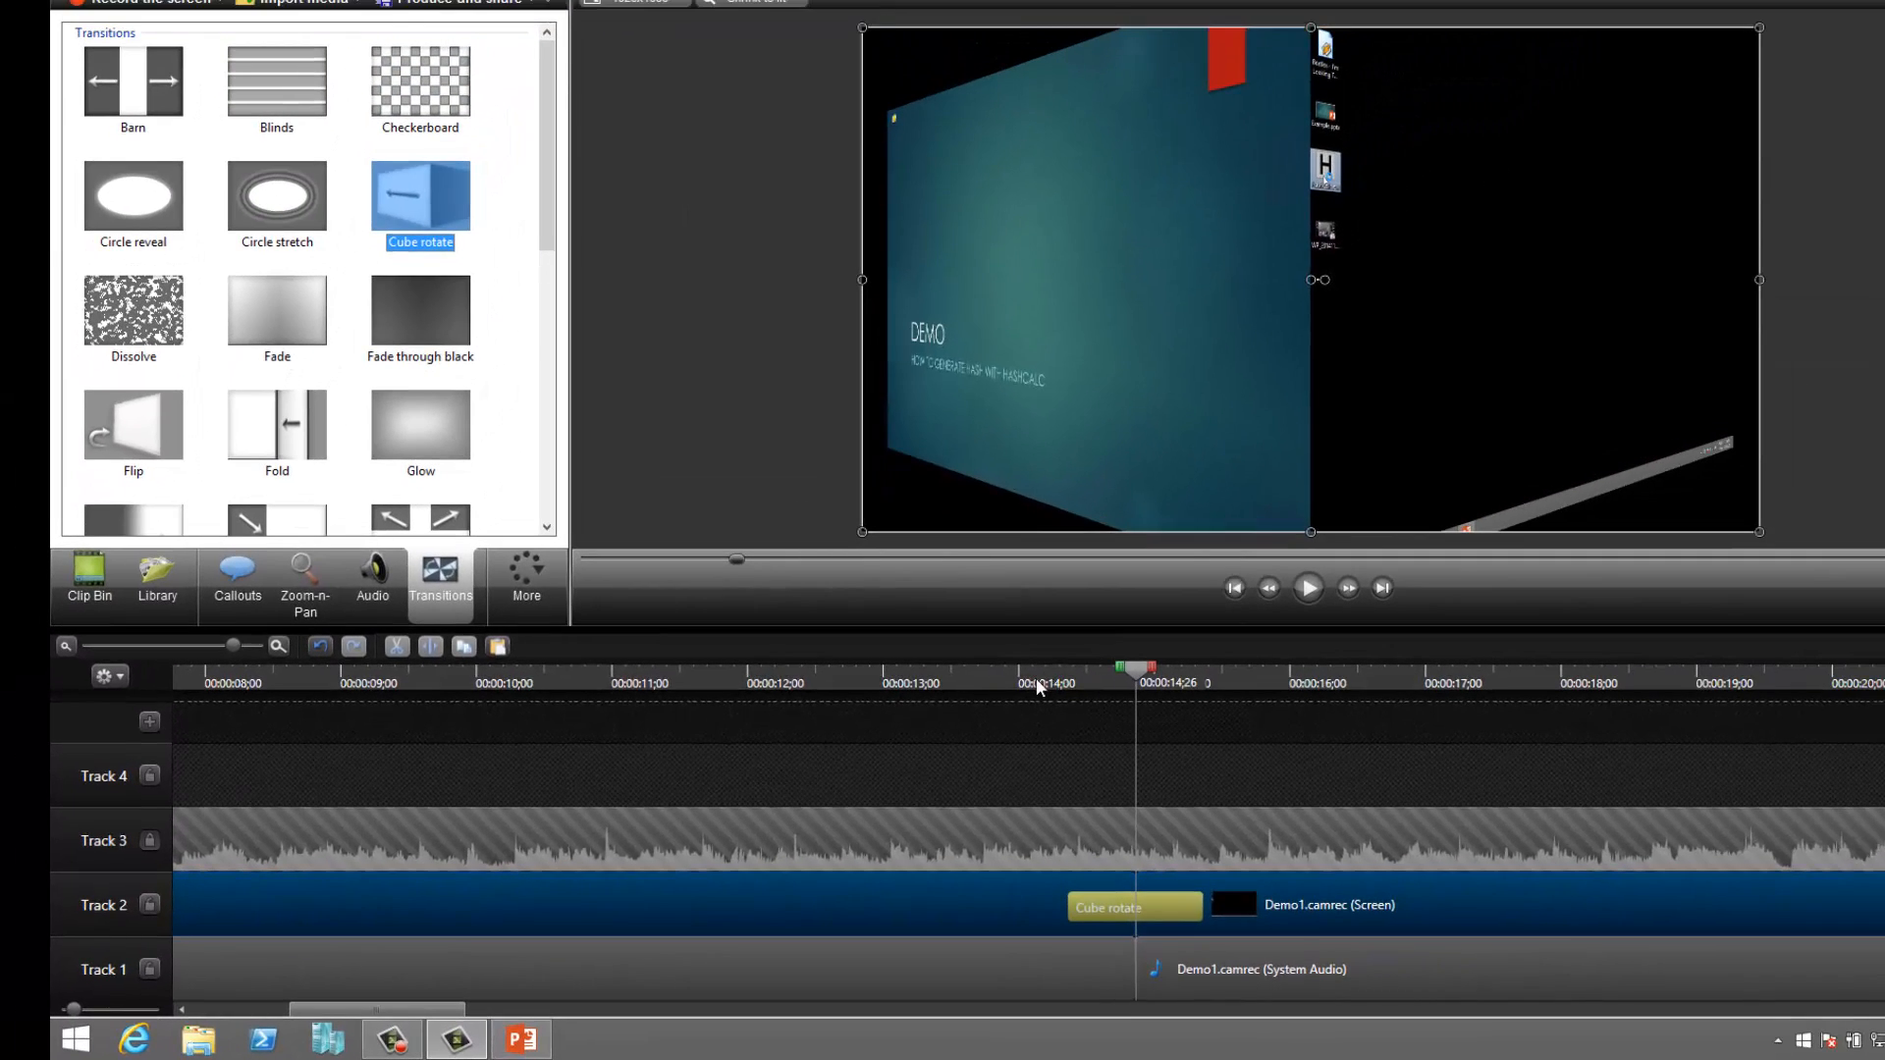
# Play back the Cube rotate transition from about 14 seconds and pause at about 18 seconds.
pyautogui.click(1226, 608)
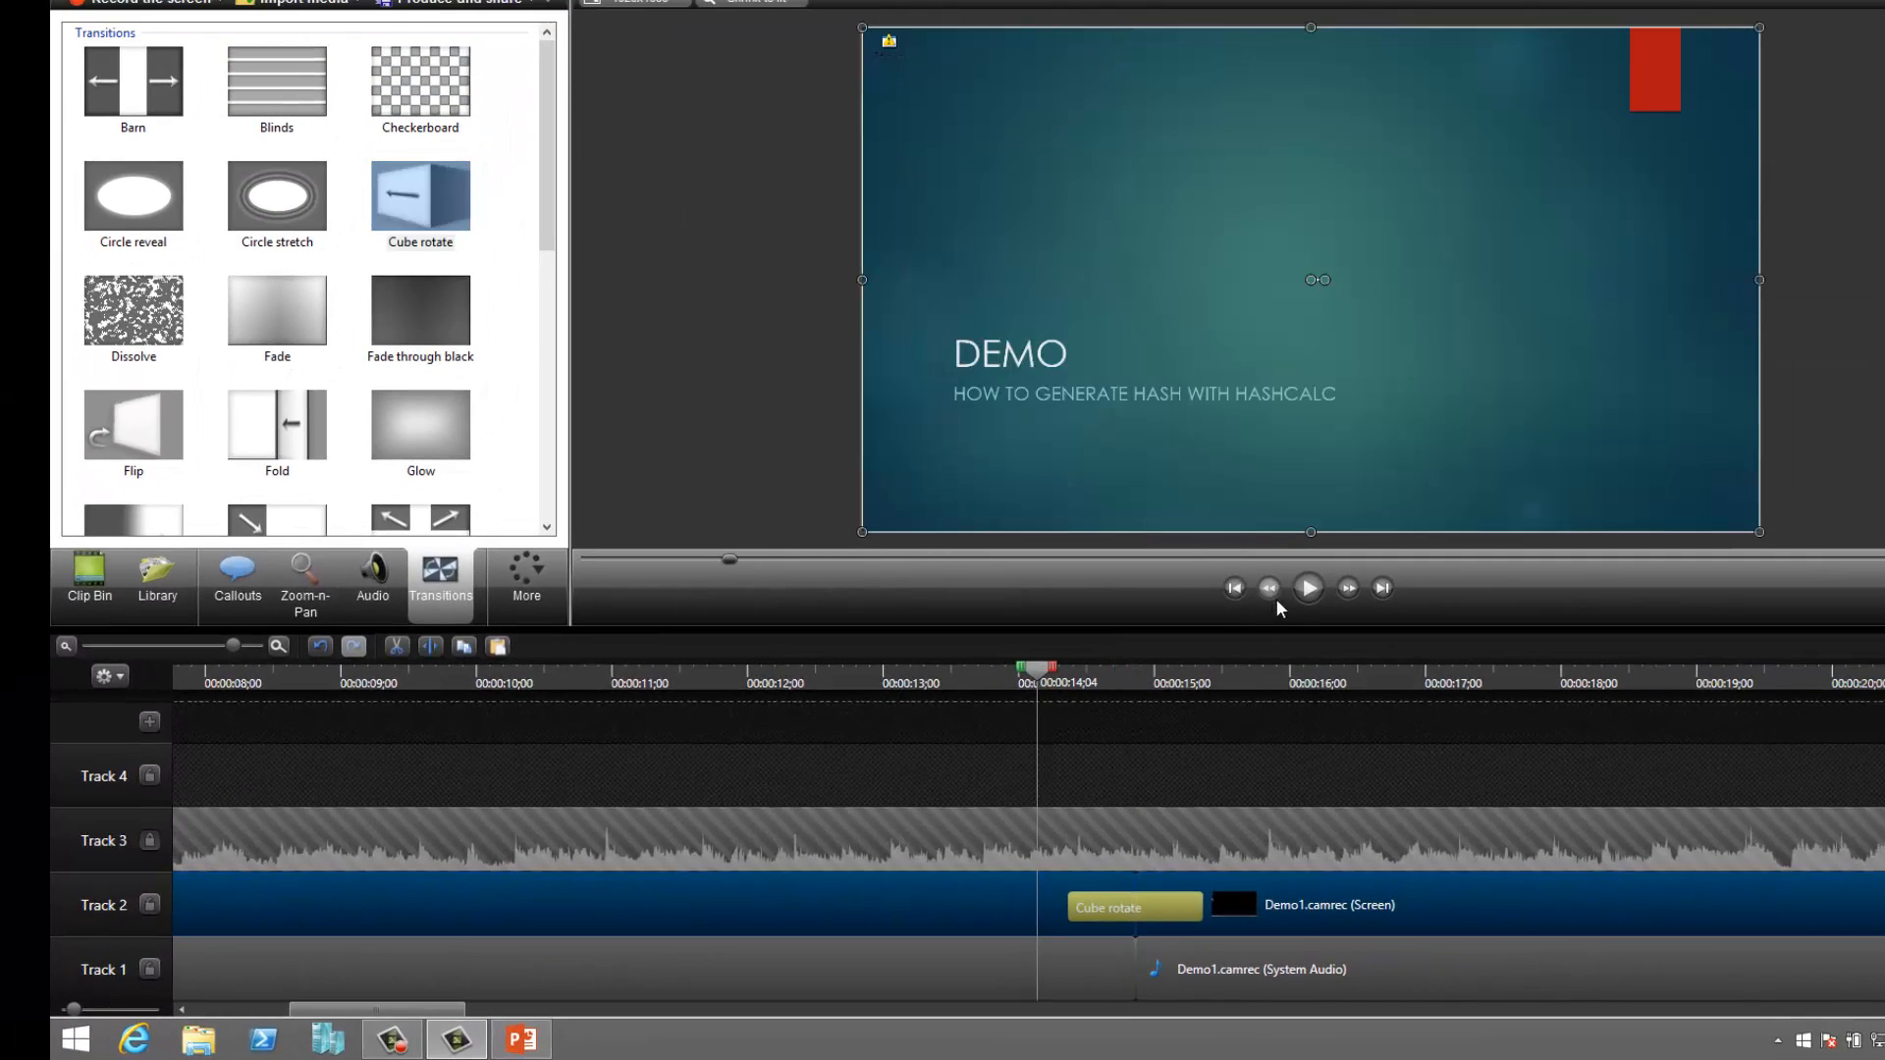
pyautogui.click(1308, 588)
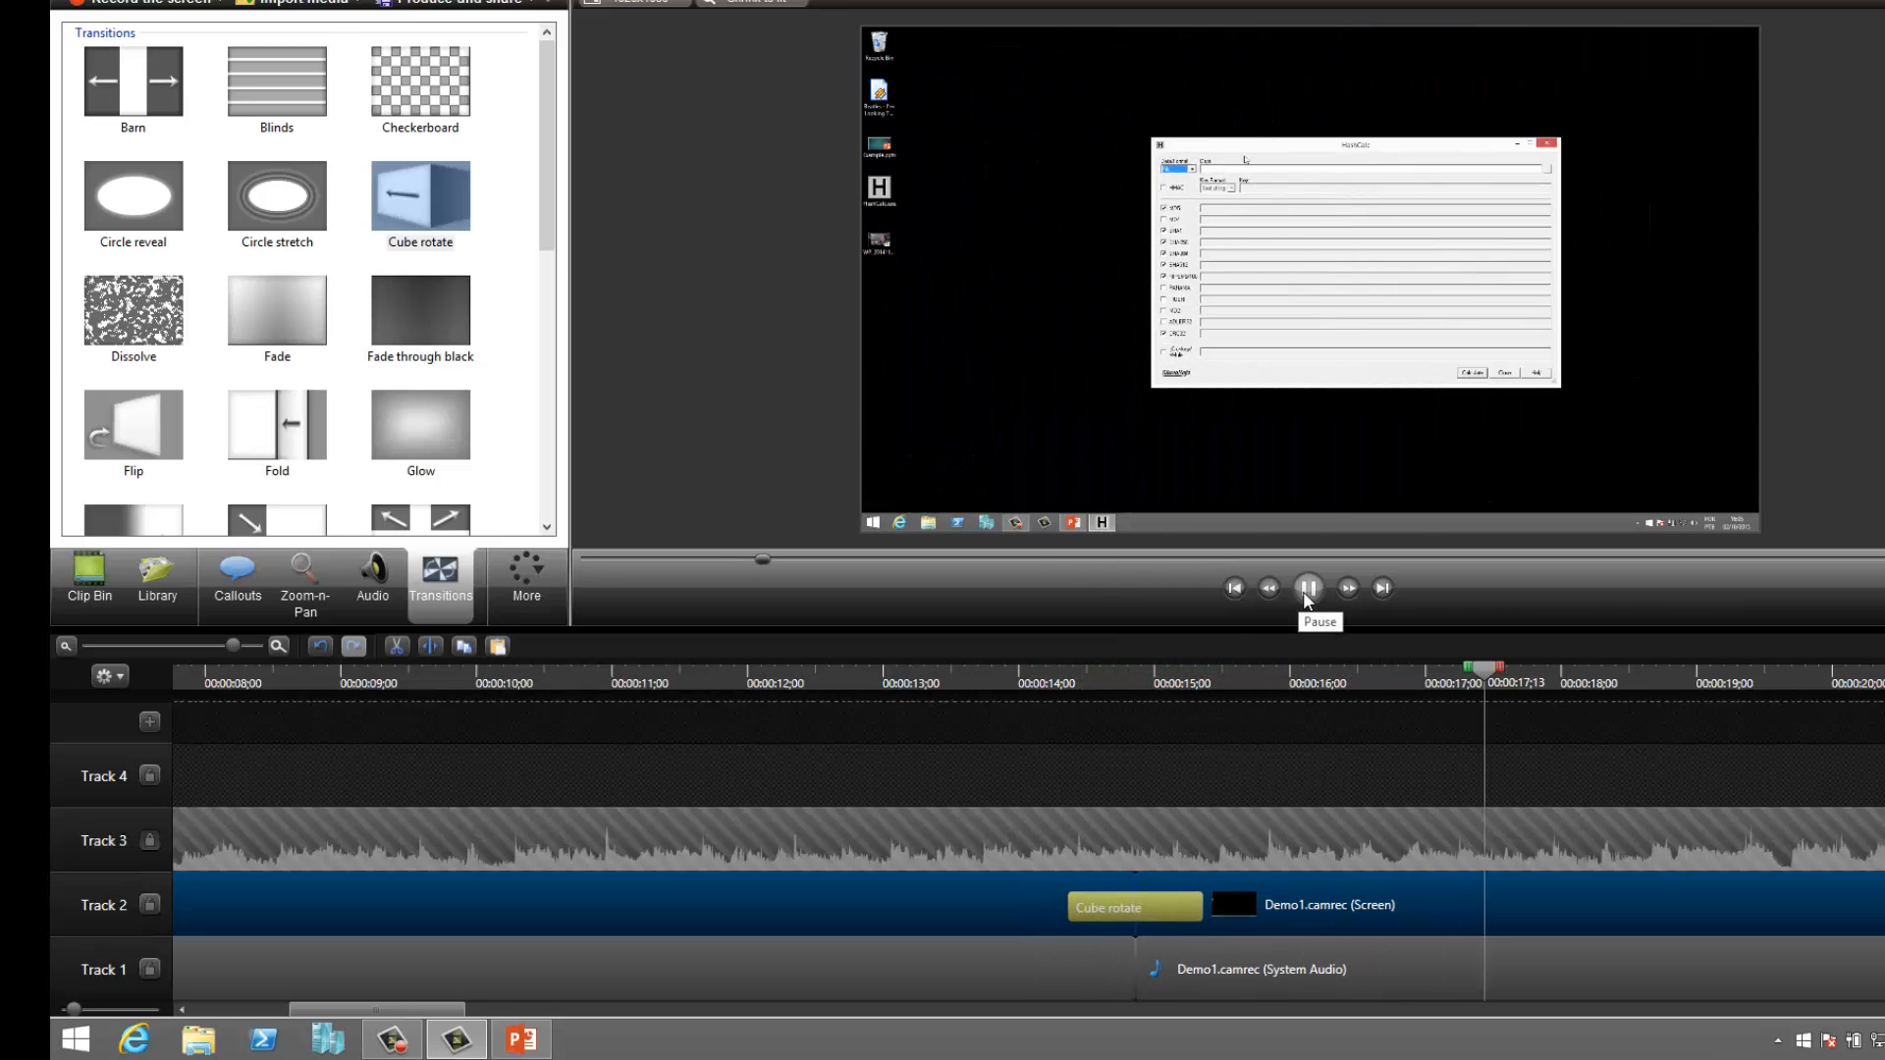
pyautogui.click(1308, 593)
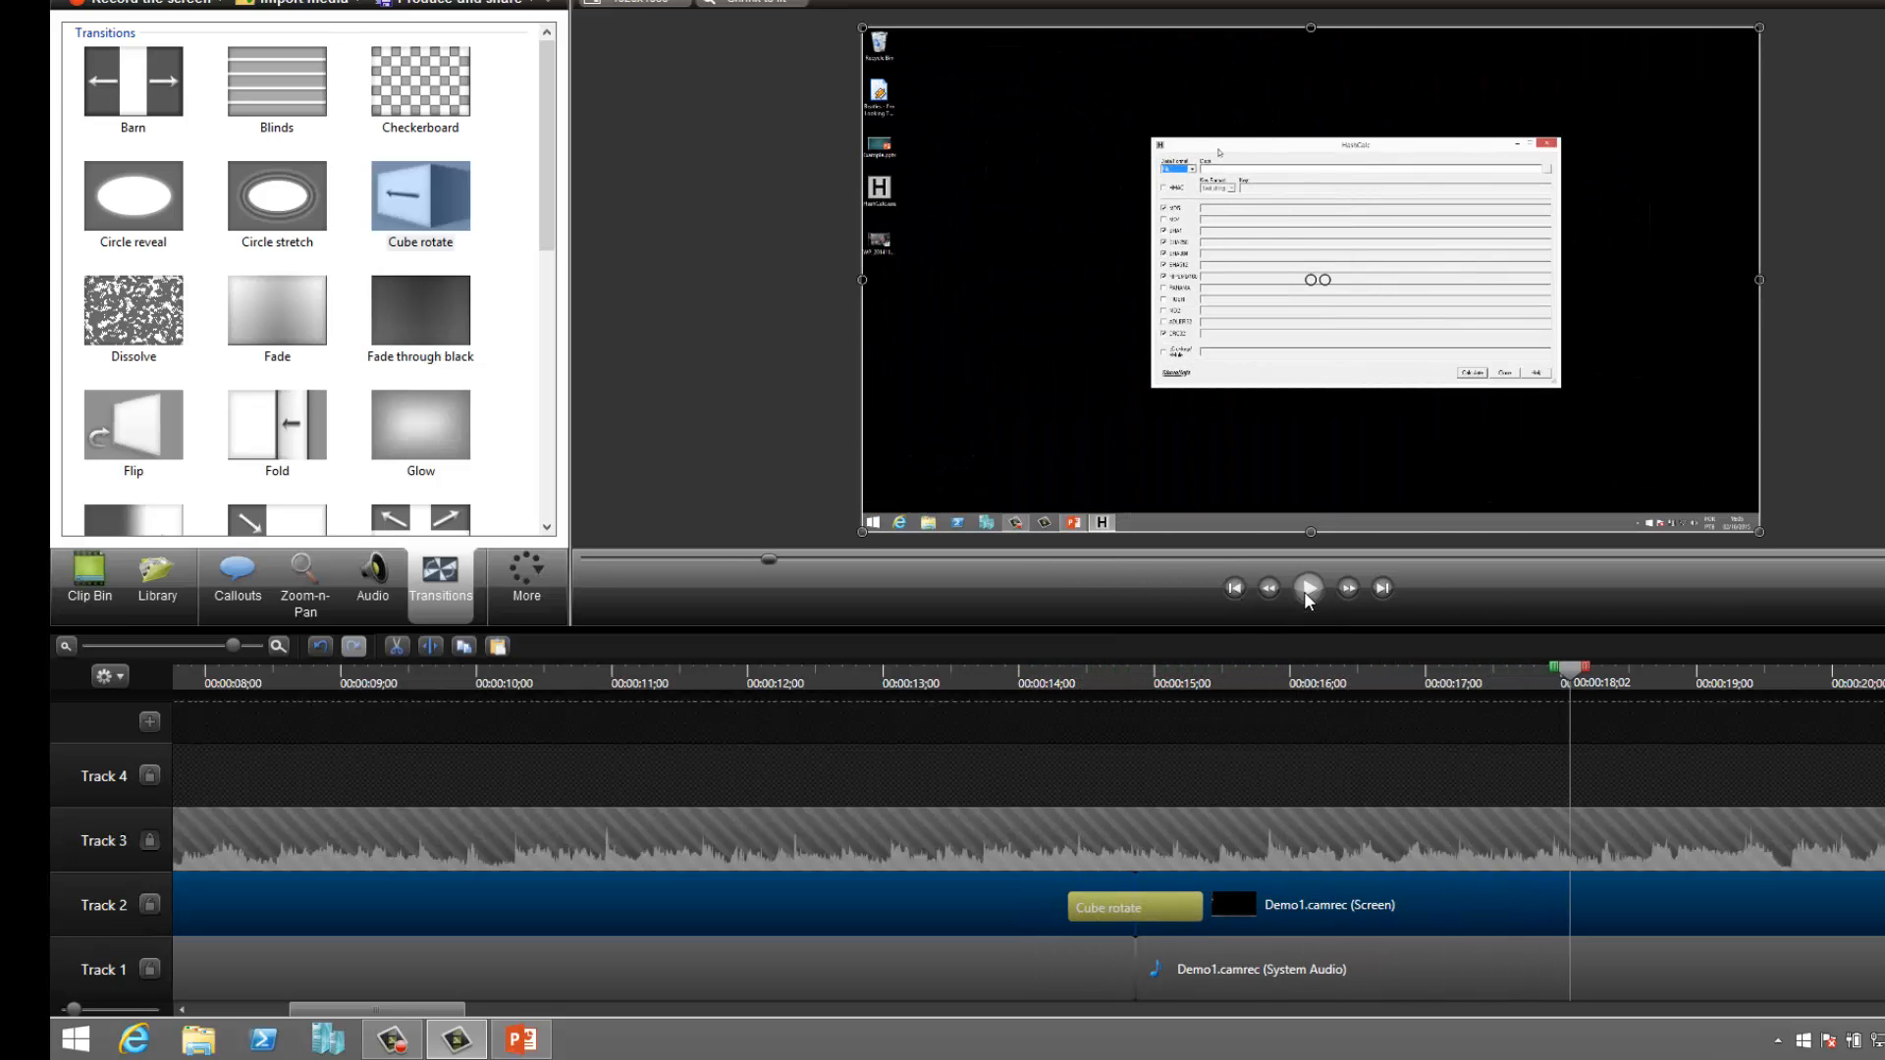
# Add a zoom at about 17 seconds on Track 2, scaled to 128% and framed around the HashCalc window.
pyautogui.click(1431, 683)
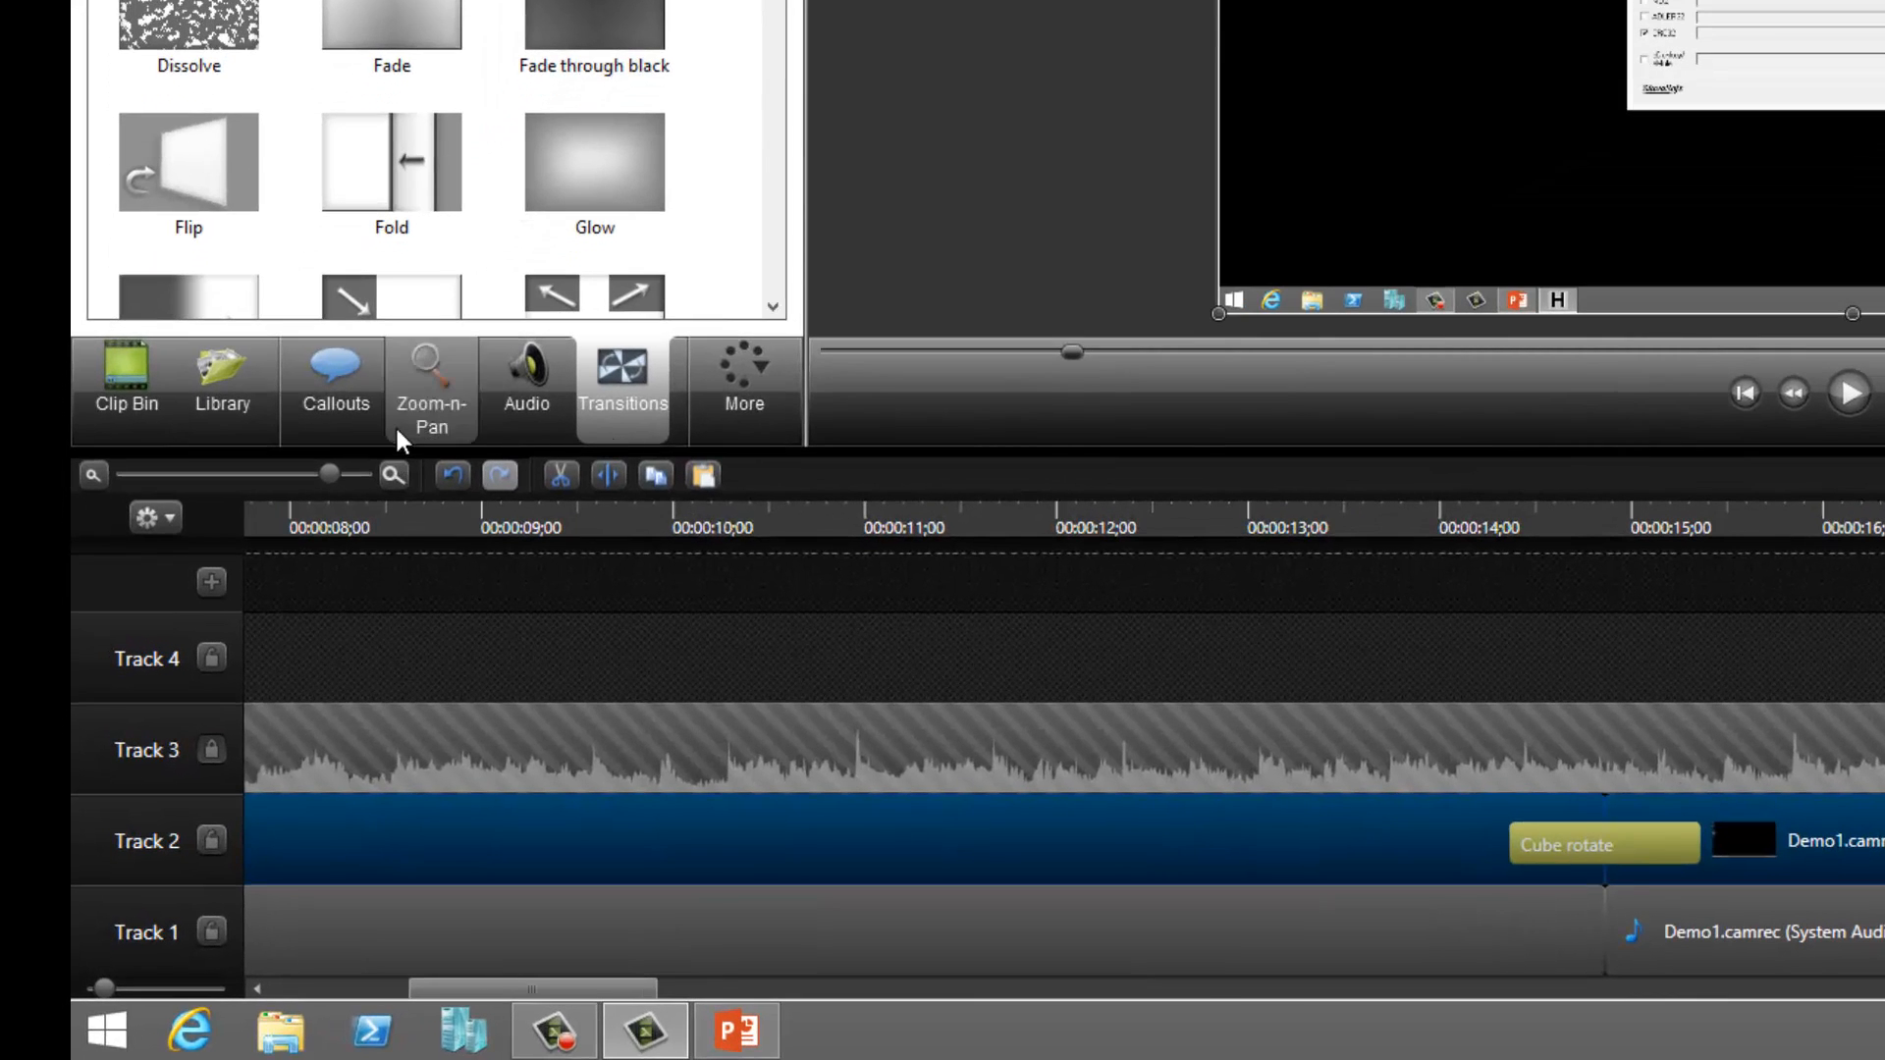
pyautogui.click(421, 412)
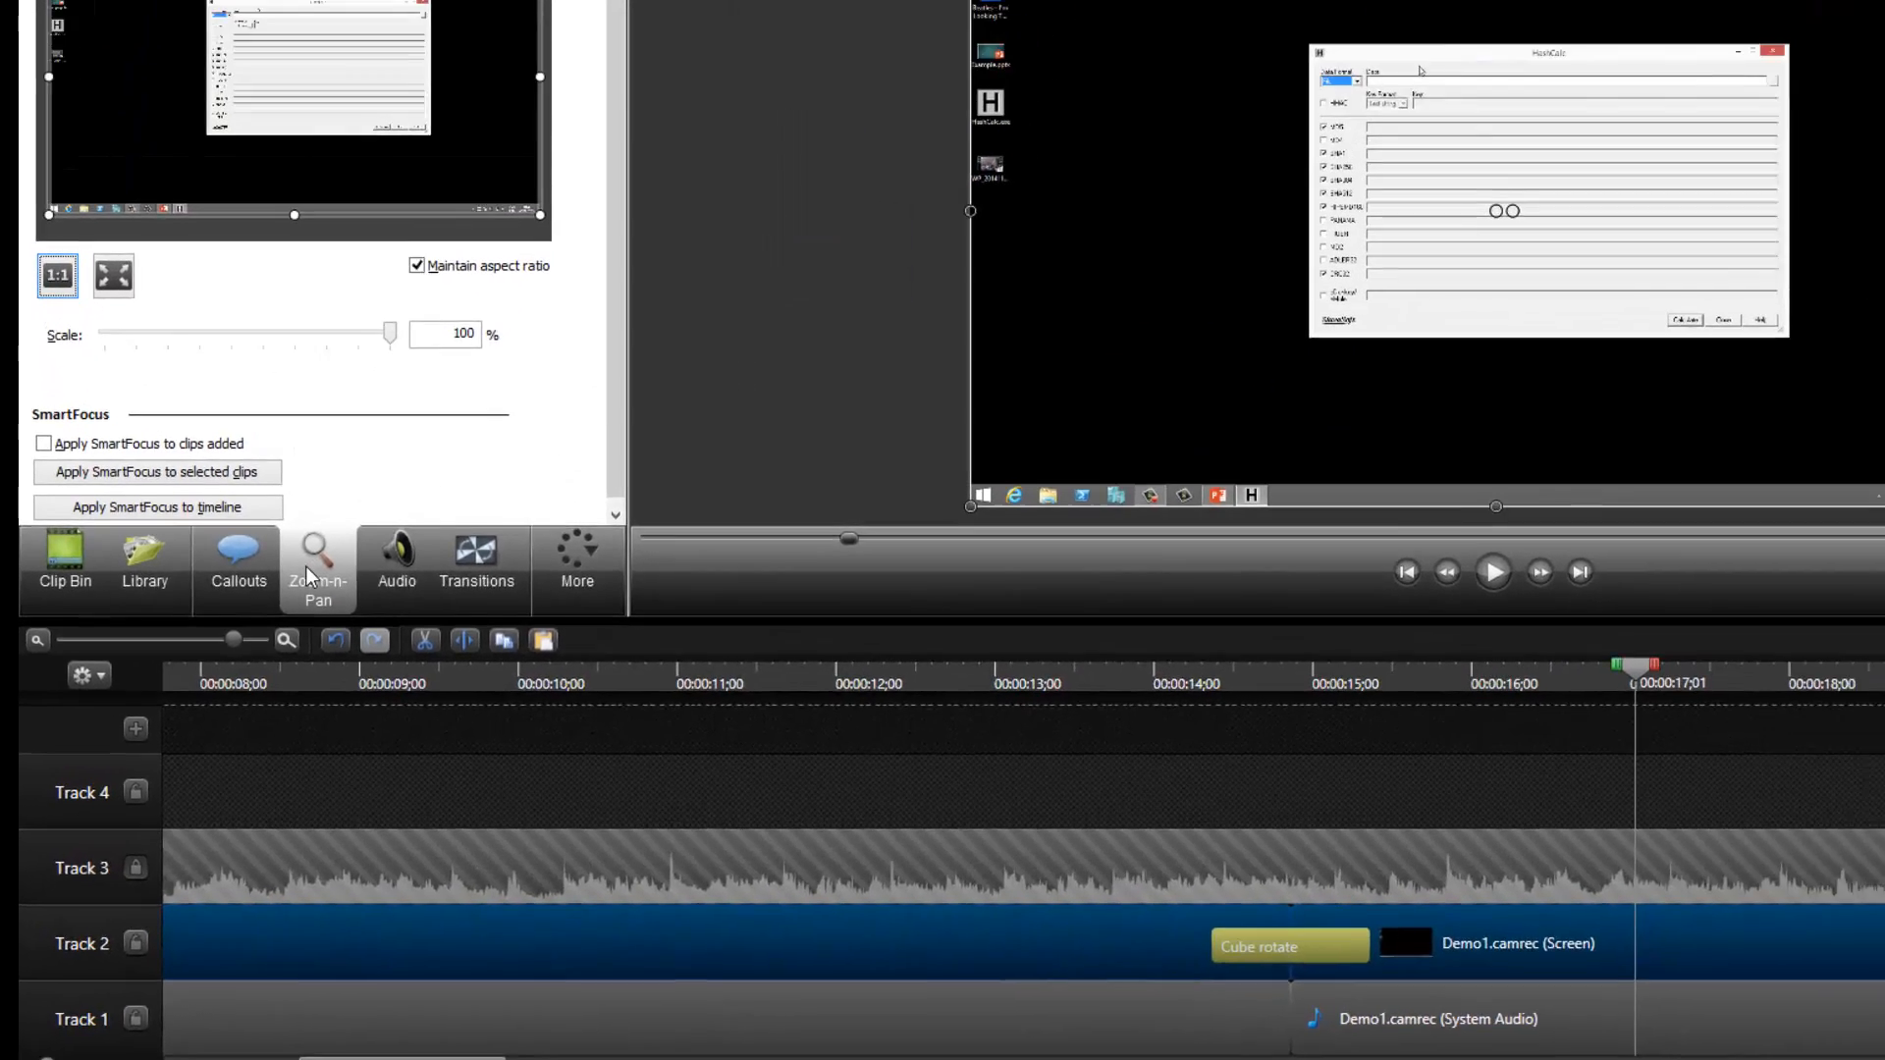
pyautogui.moveTo(481, 305); pyautogui.dragTo(421, 272)
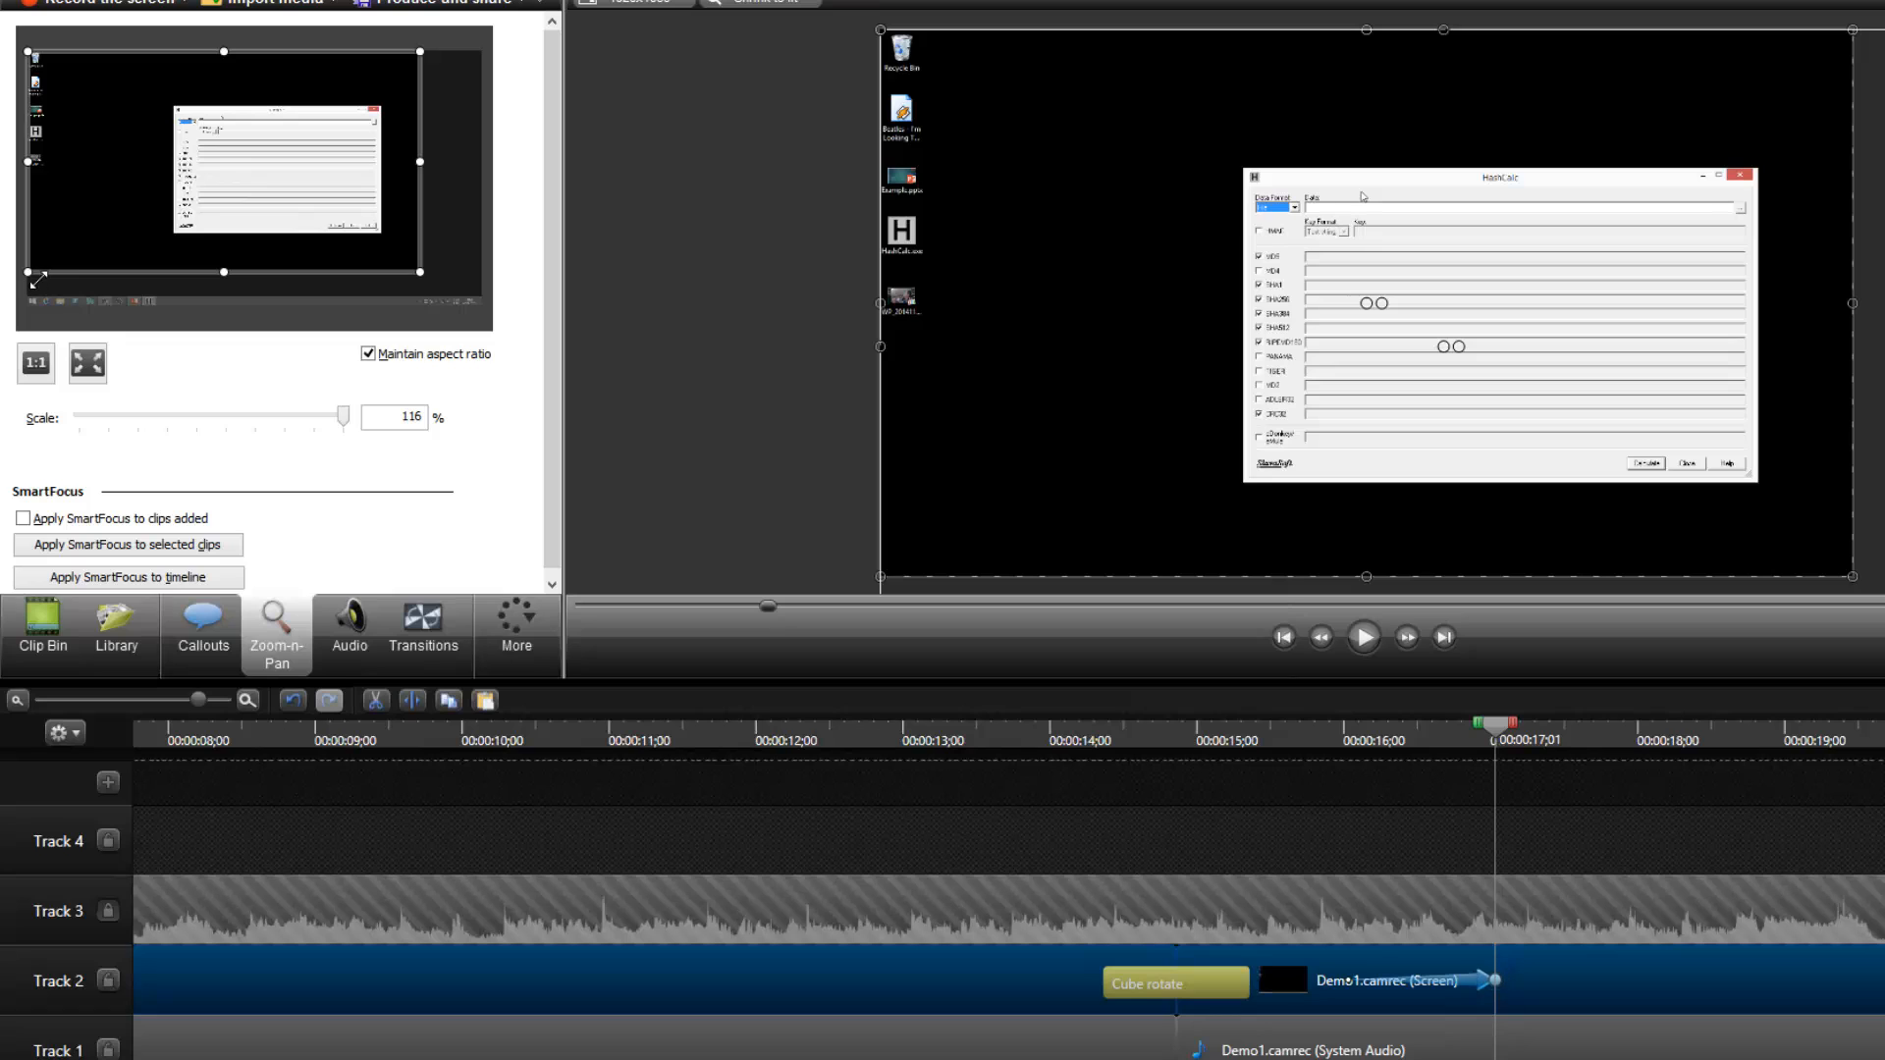
pyautogui.moveTo(42, 279); pyautogui.dragTo(72, 262)
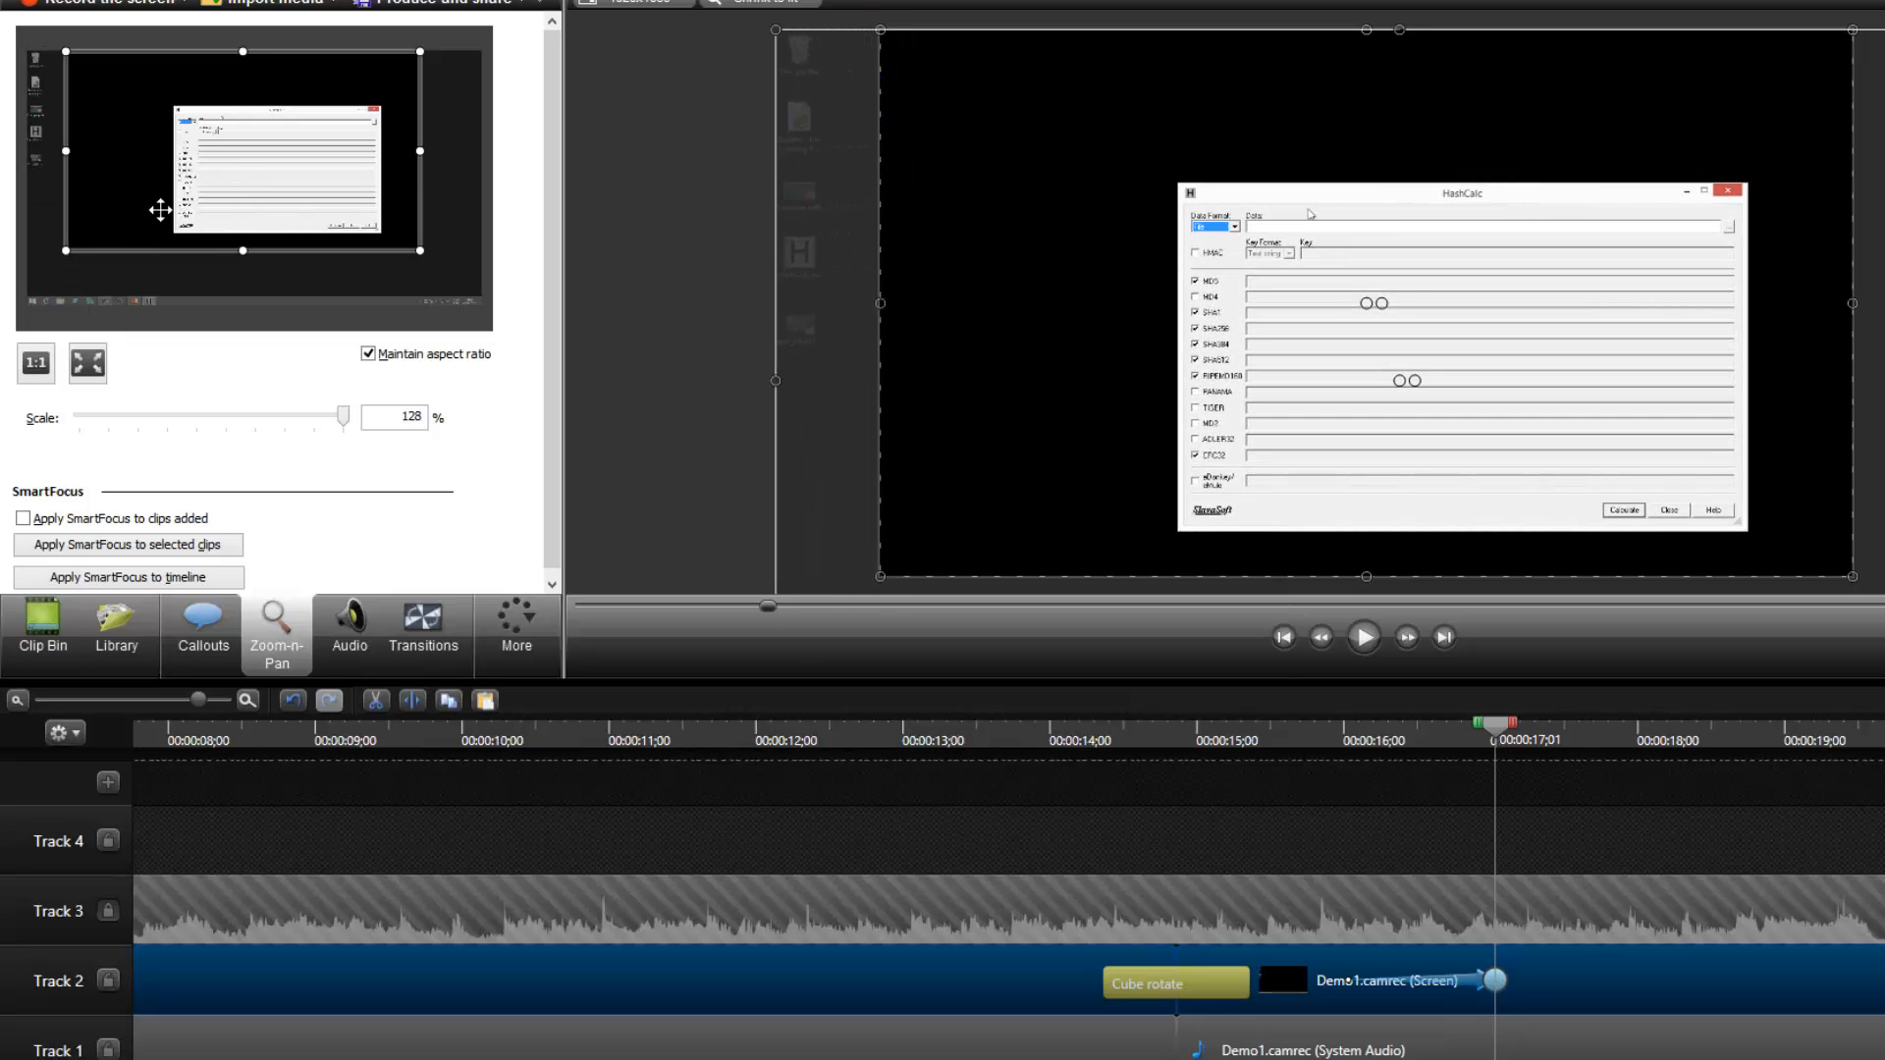
pyautogui.moveTo(160, 206); pyautogui.dragTo(225, 238)
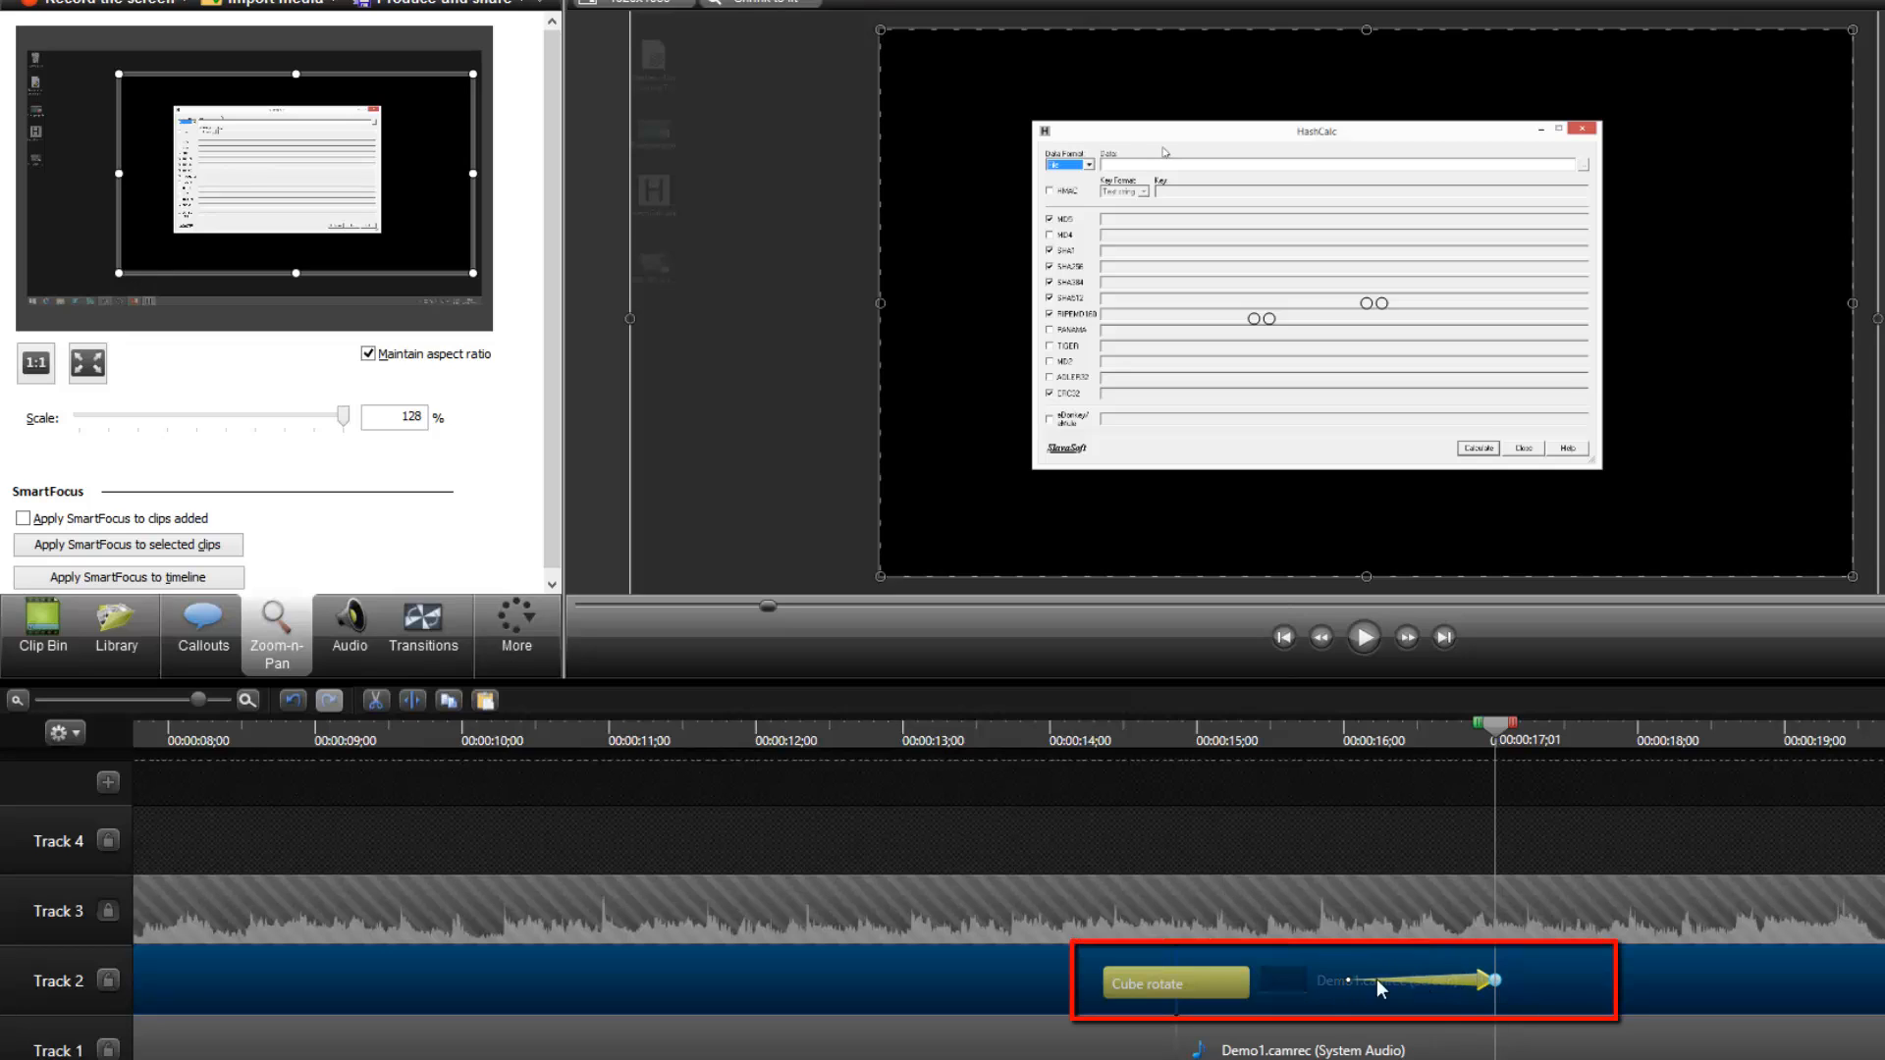
# Play back the zoom into the HashCalc window from just before it starts, and pause after it ends.
pyautogui.click(1317, 728)
pyautogui.click(1365, 637)
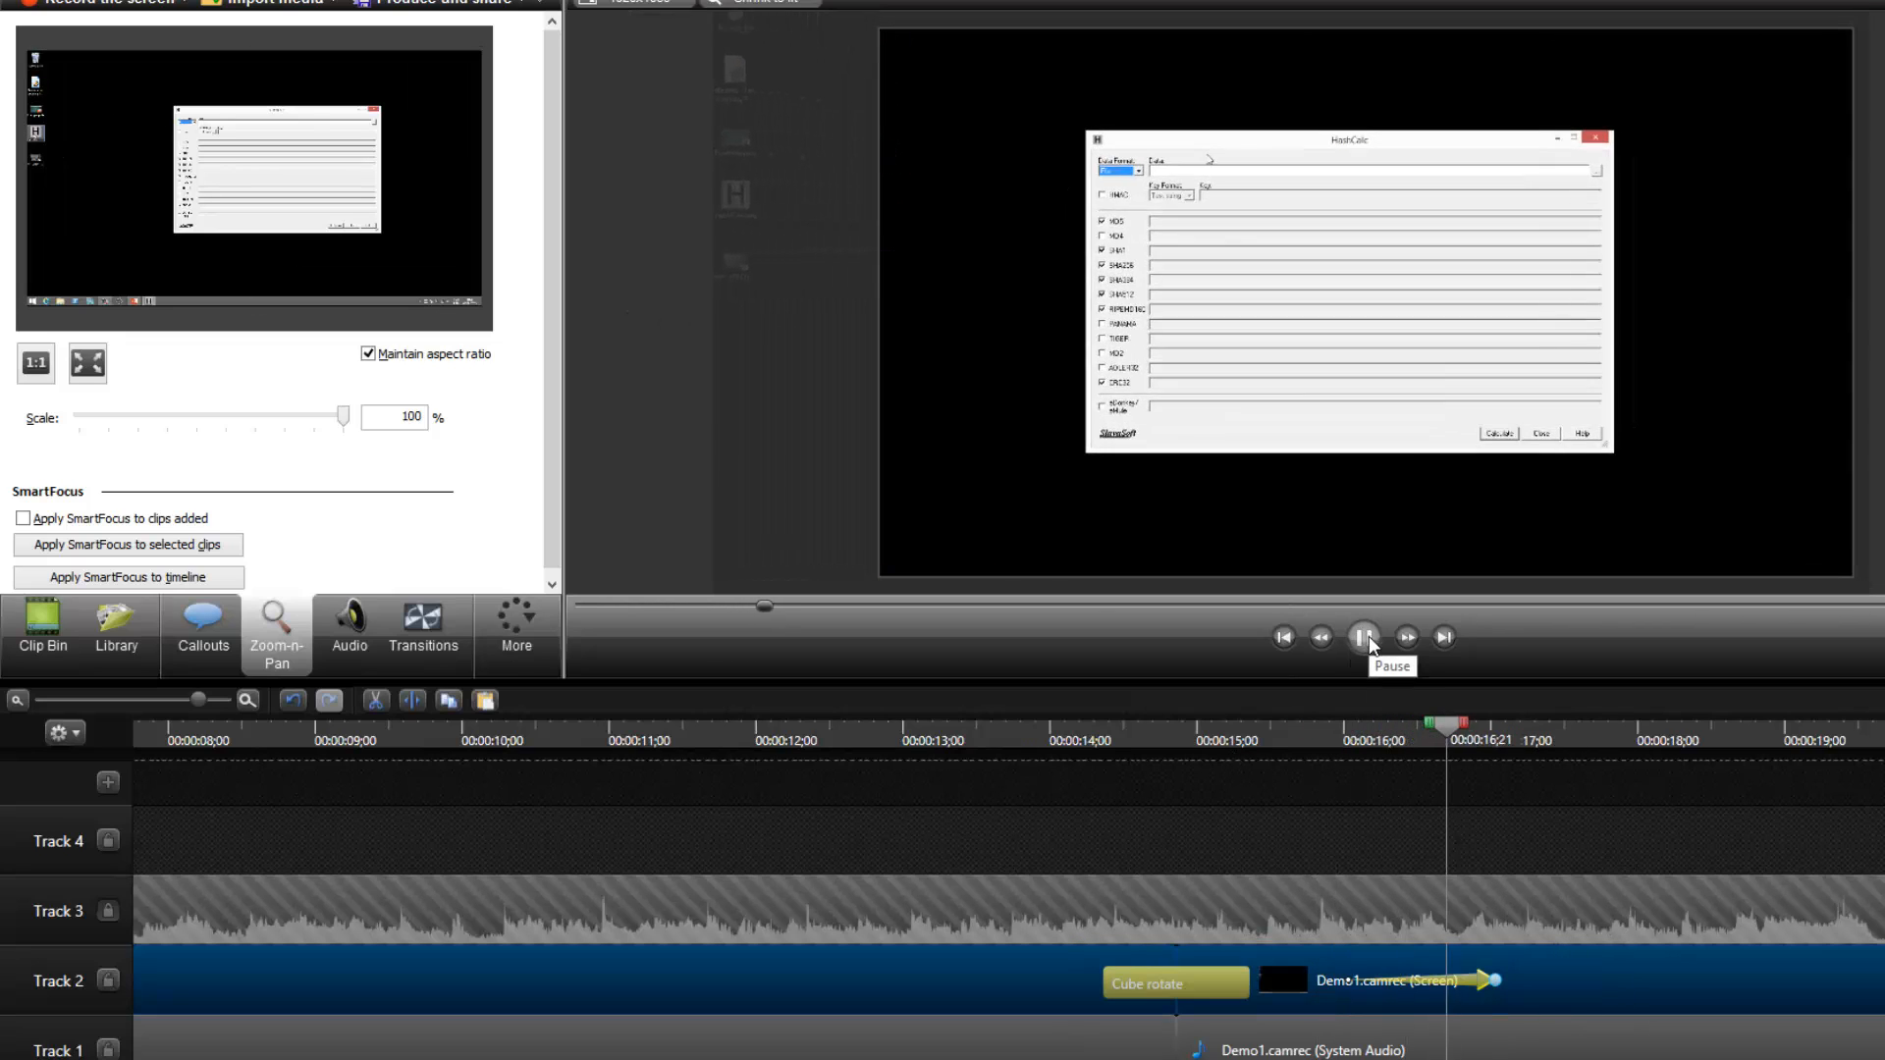
pyautogui.click(1365, 637)
# Move the end of the Track 2 zoom animation slightly earlier and replay it from just before it starts.
pyautogui.click(1357, 974)
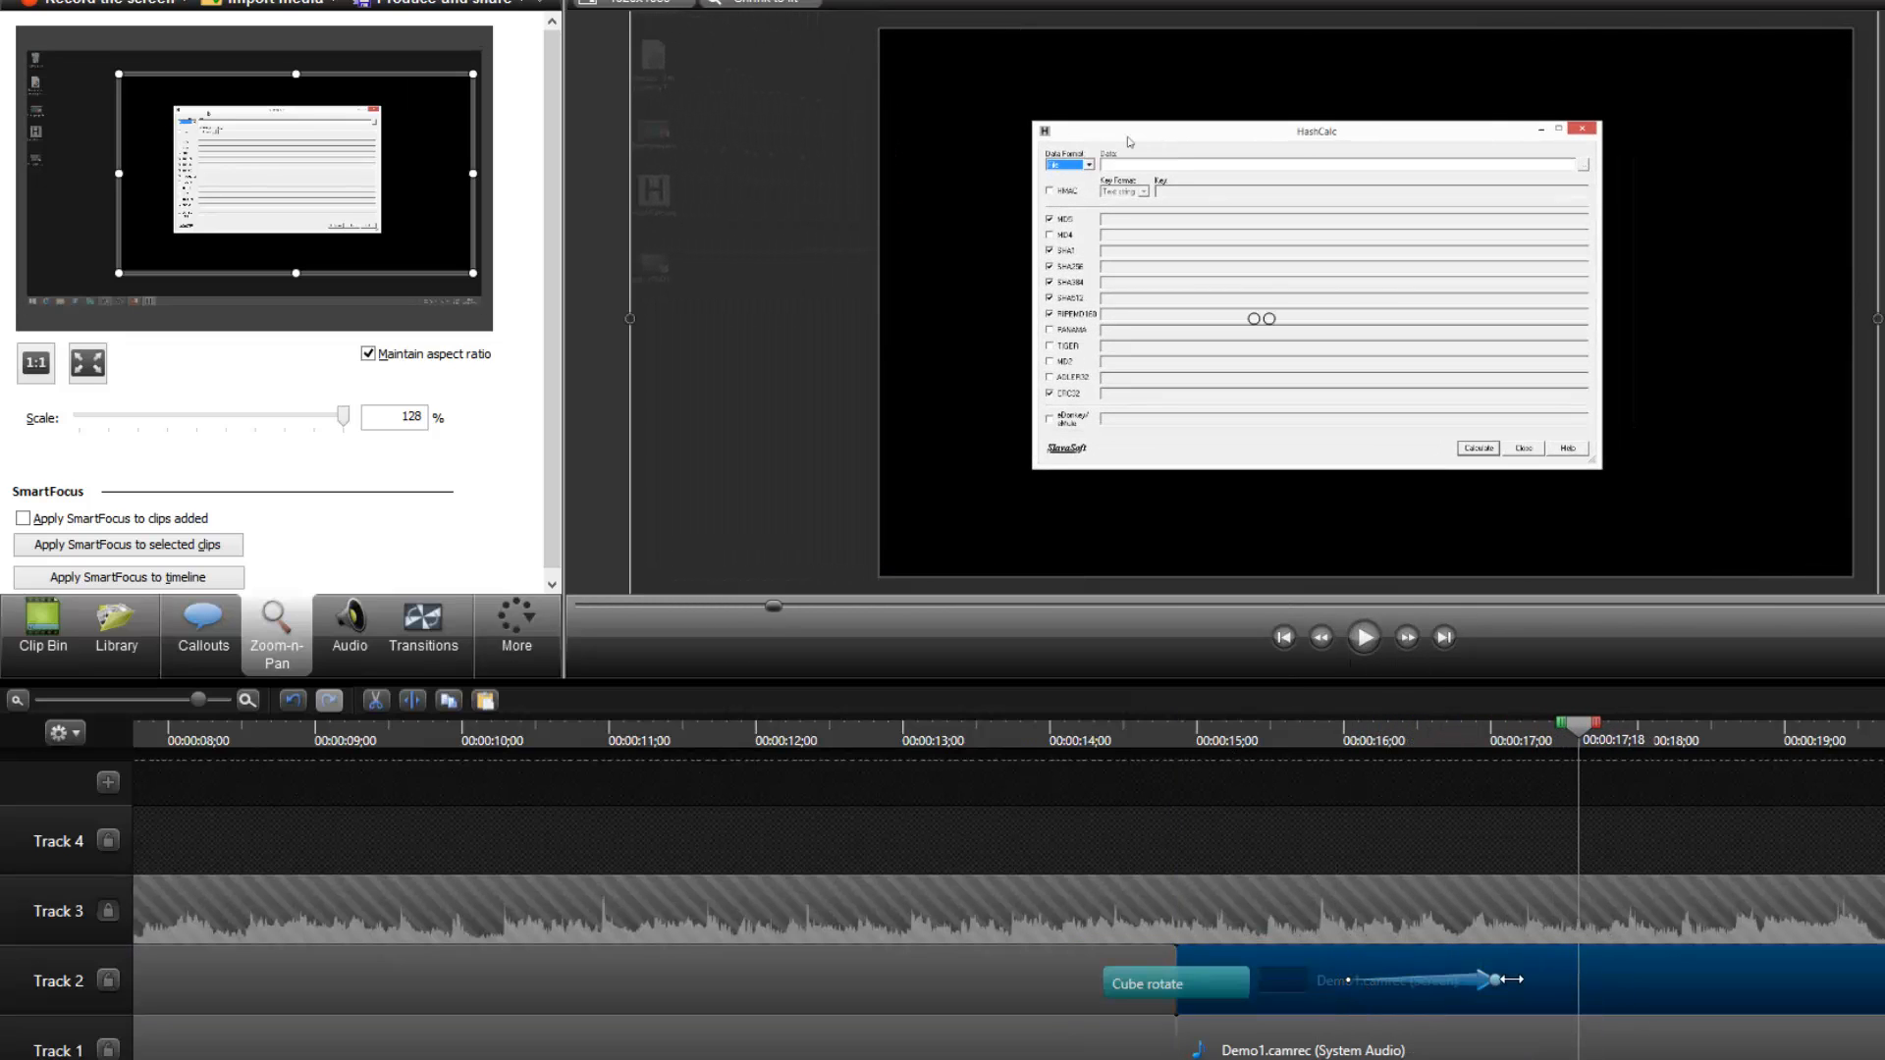
pyautogui.moveTo(1494, 979); pyautogui.dragTo(1452, 985)
pyautogui.click(1355, 750)
pyautogui.click(1364, 639)
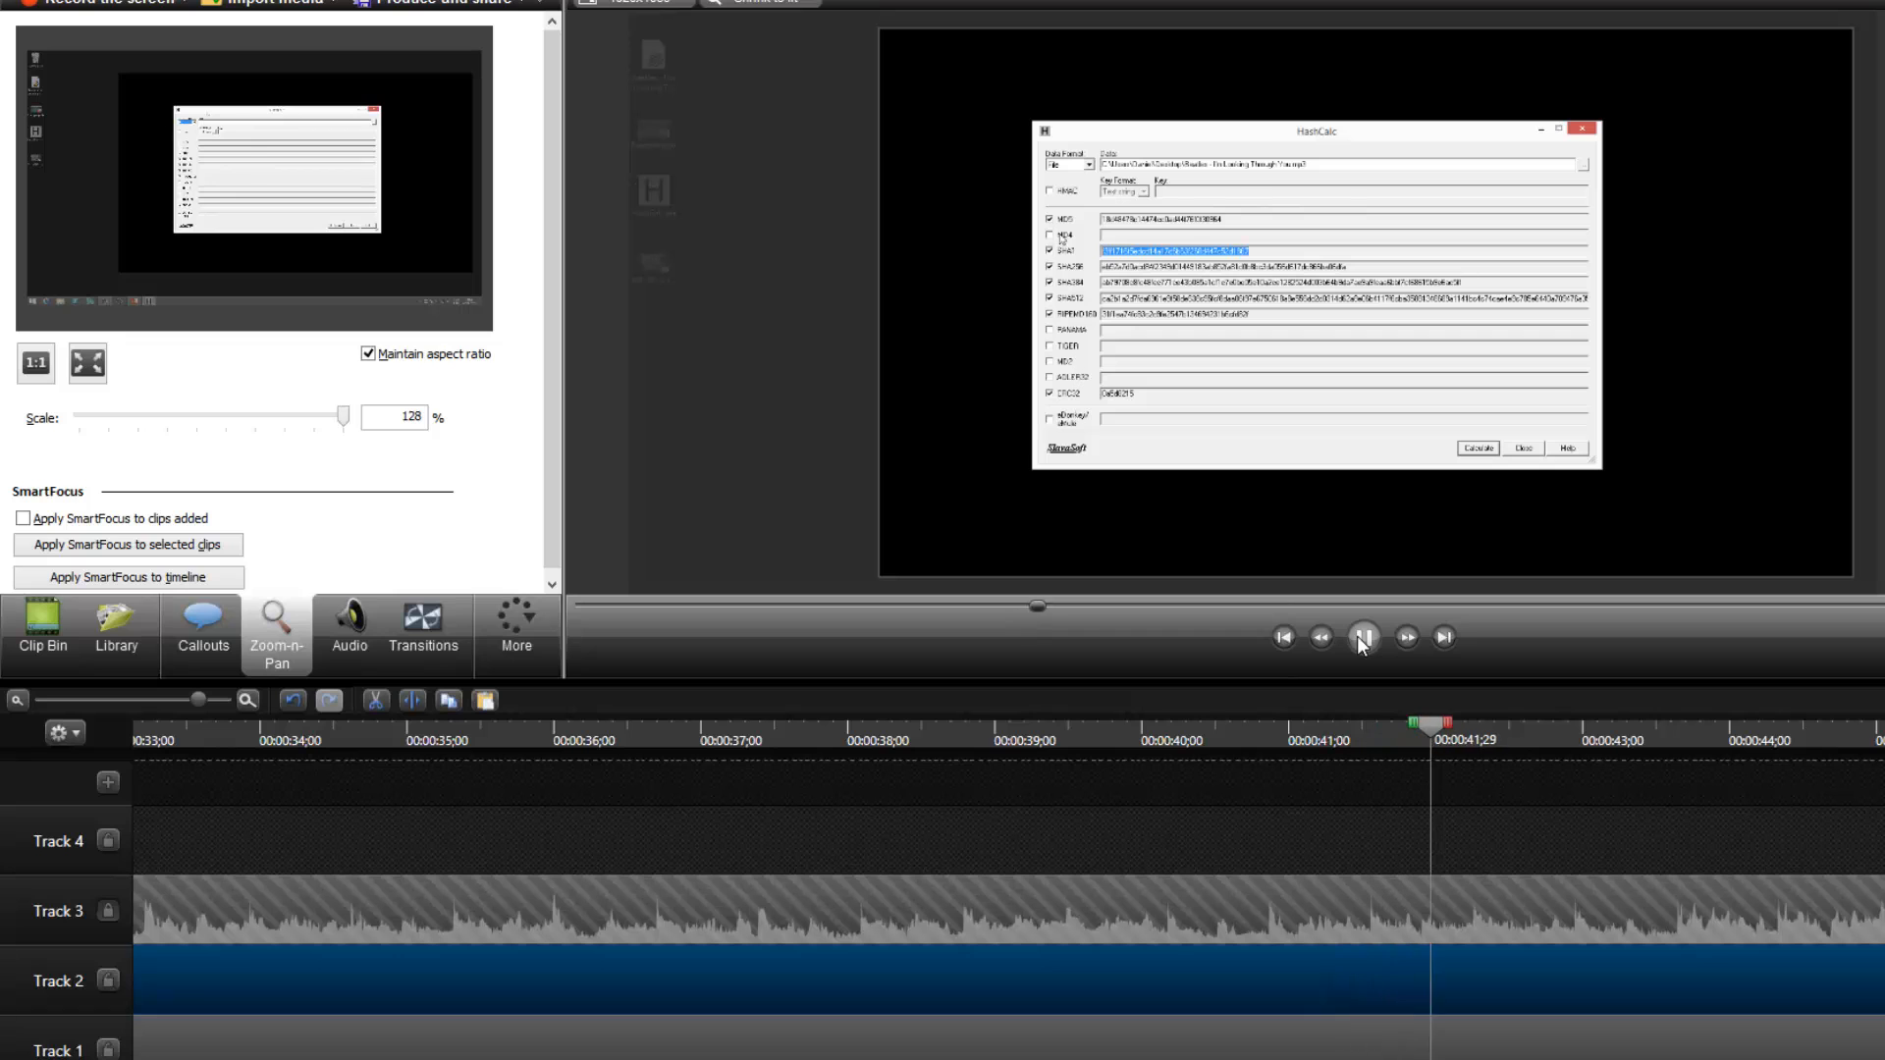
# Pause at about 45 seconds, select the range from there back to 38;18, and cut it from the unlocked tracks.
pyautogui.click(1364, 638)
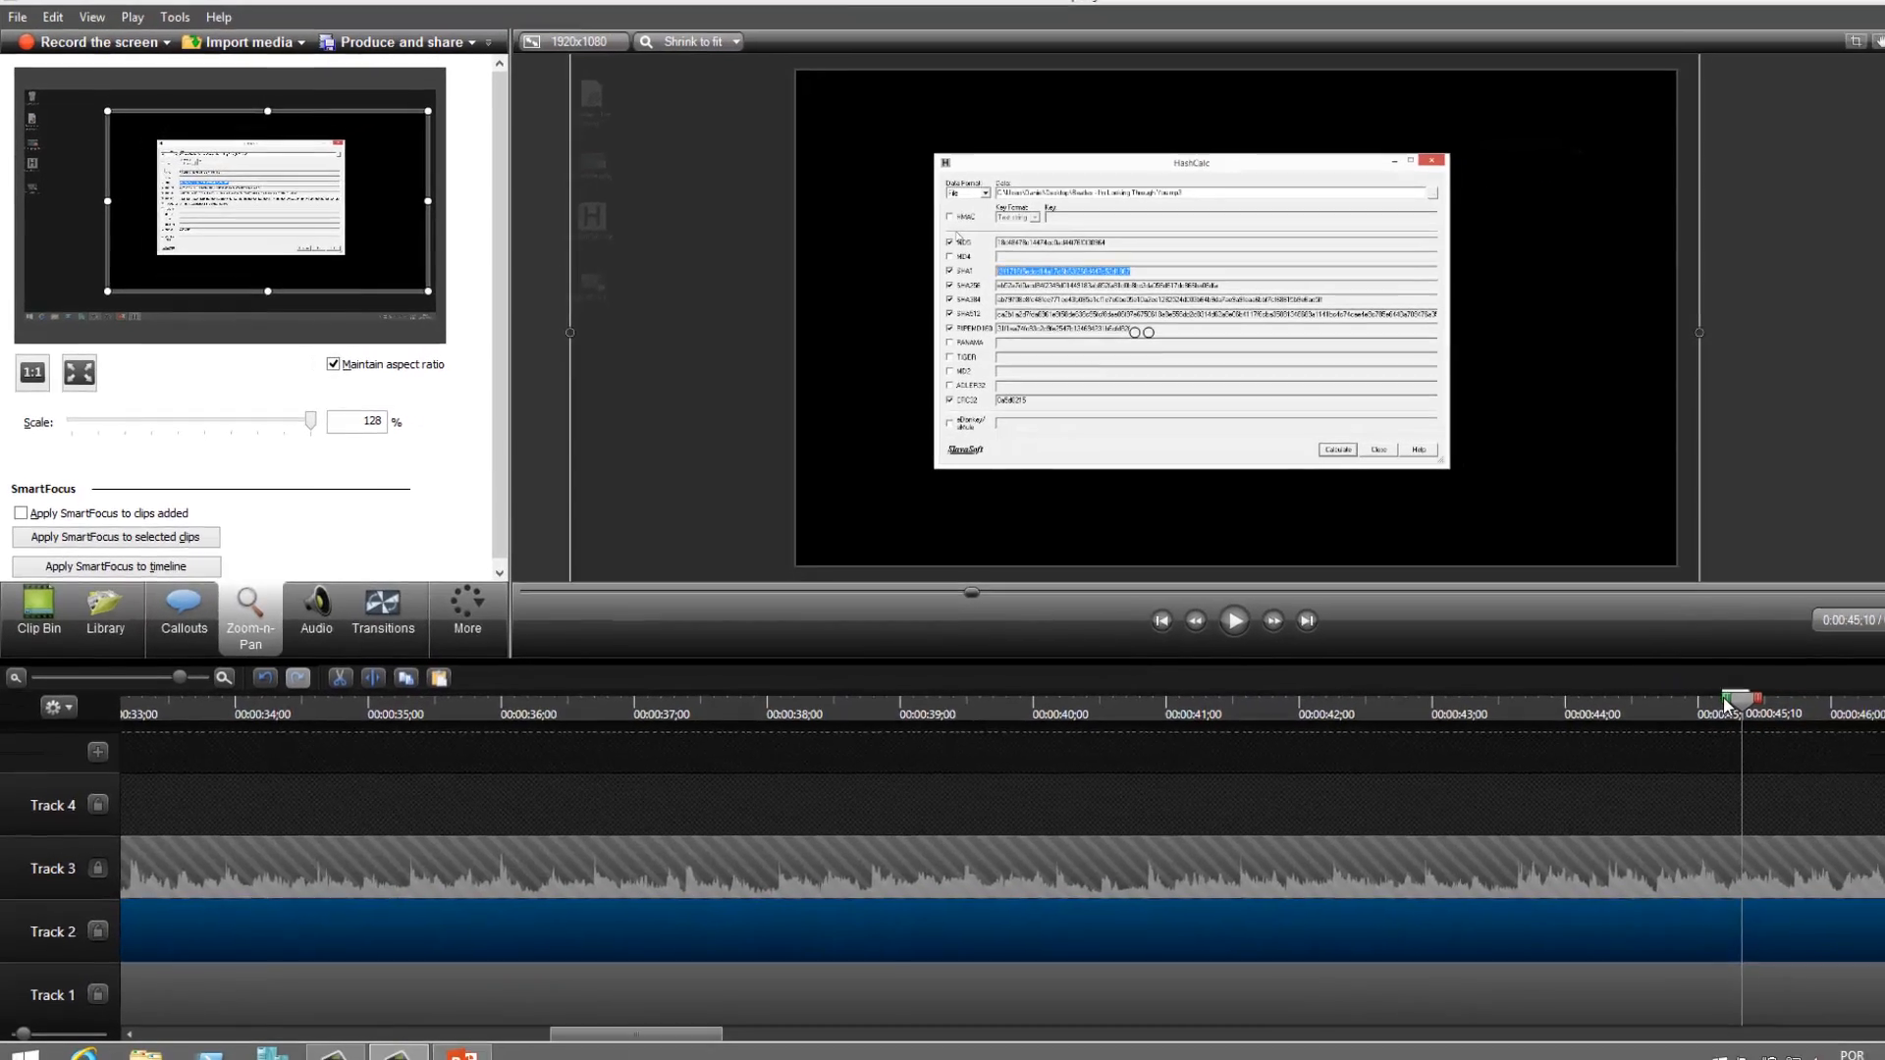
pyautogui.moveTo(1730, 701); pyautogui.dragTo(797, 751)
pyautogui.rightClick(1007, 789)
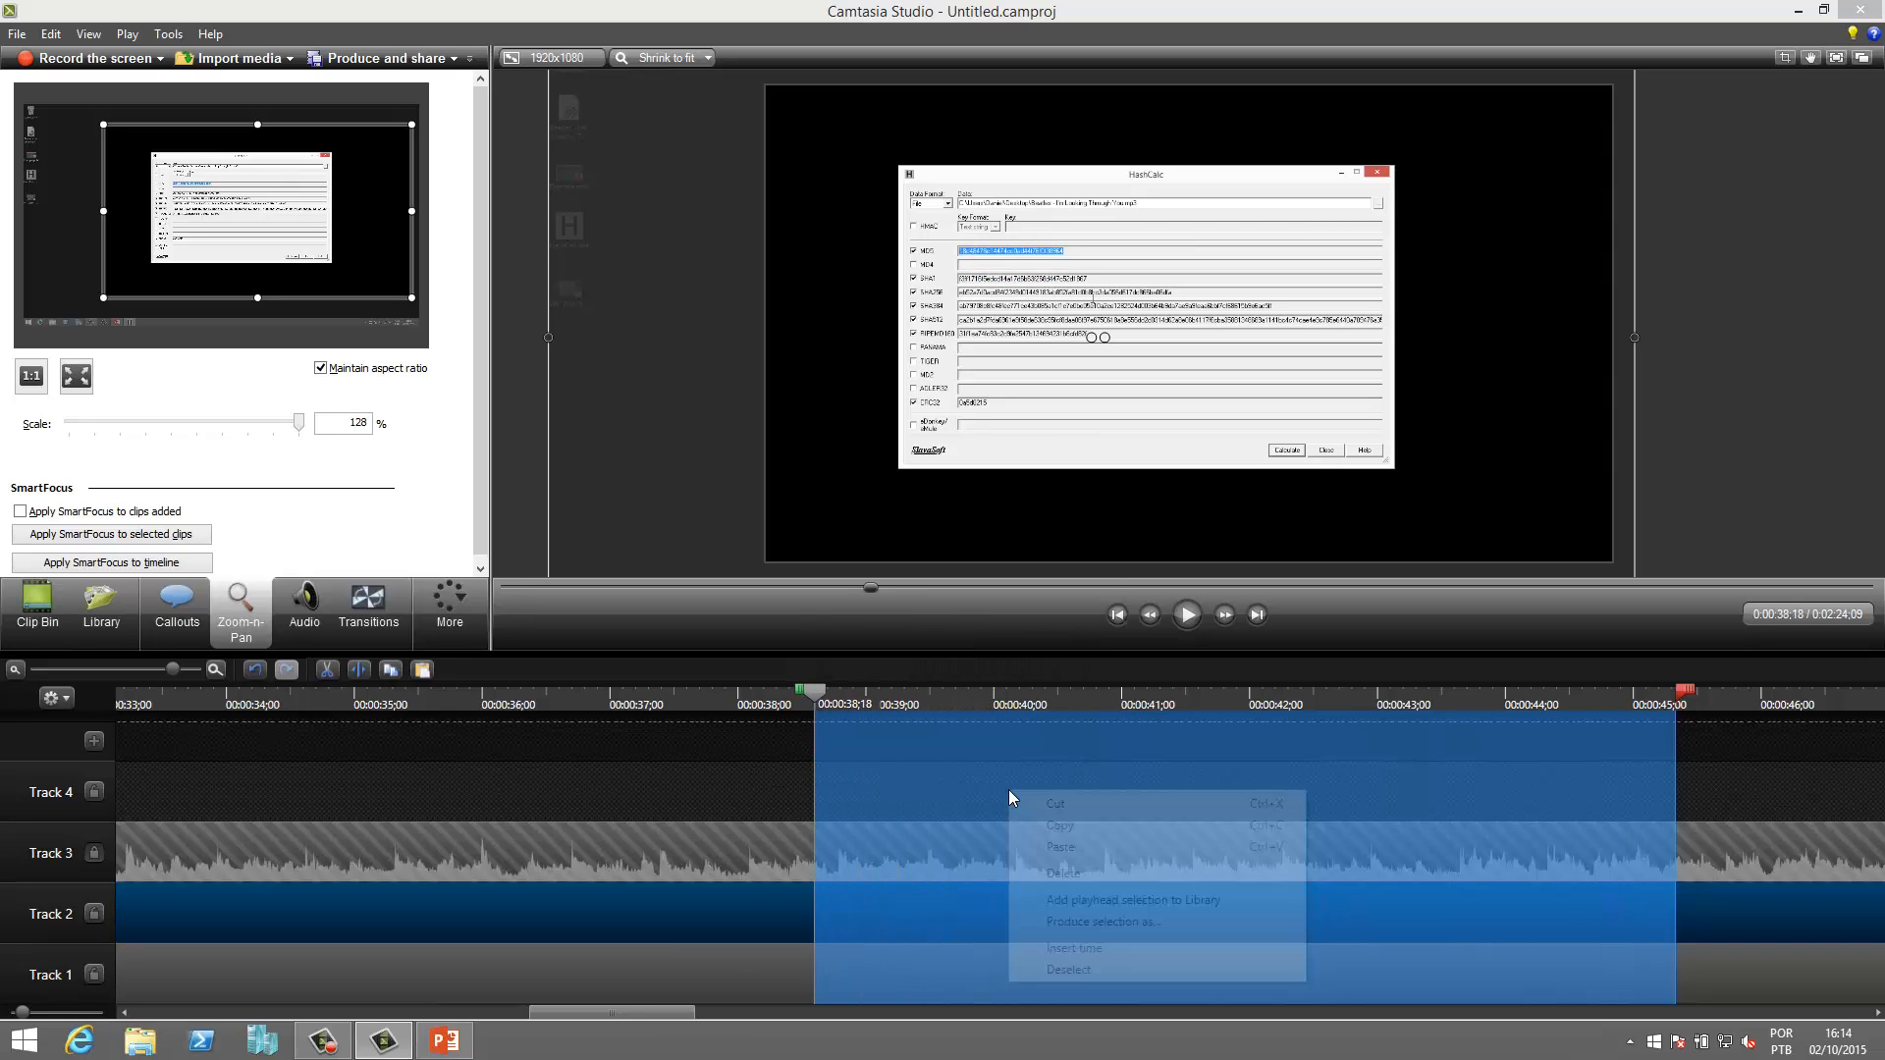
pyautogui.click(1040, 807)
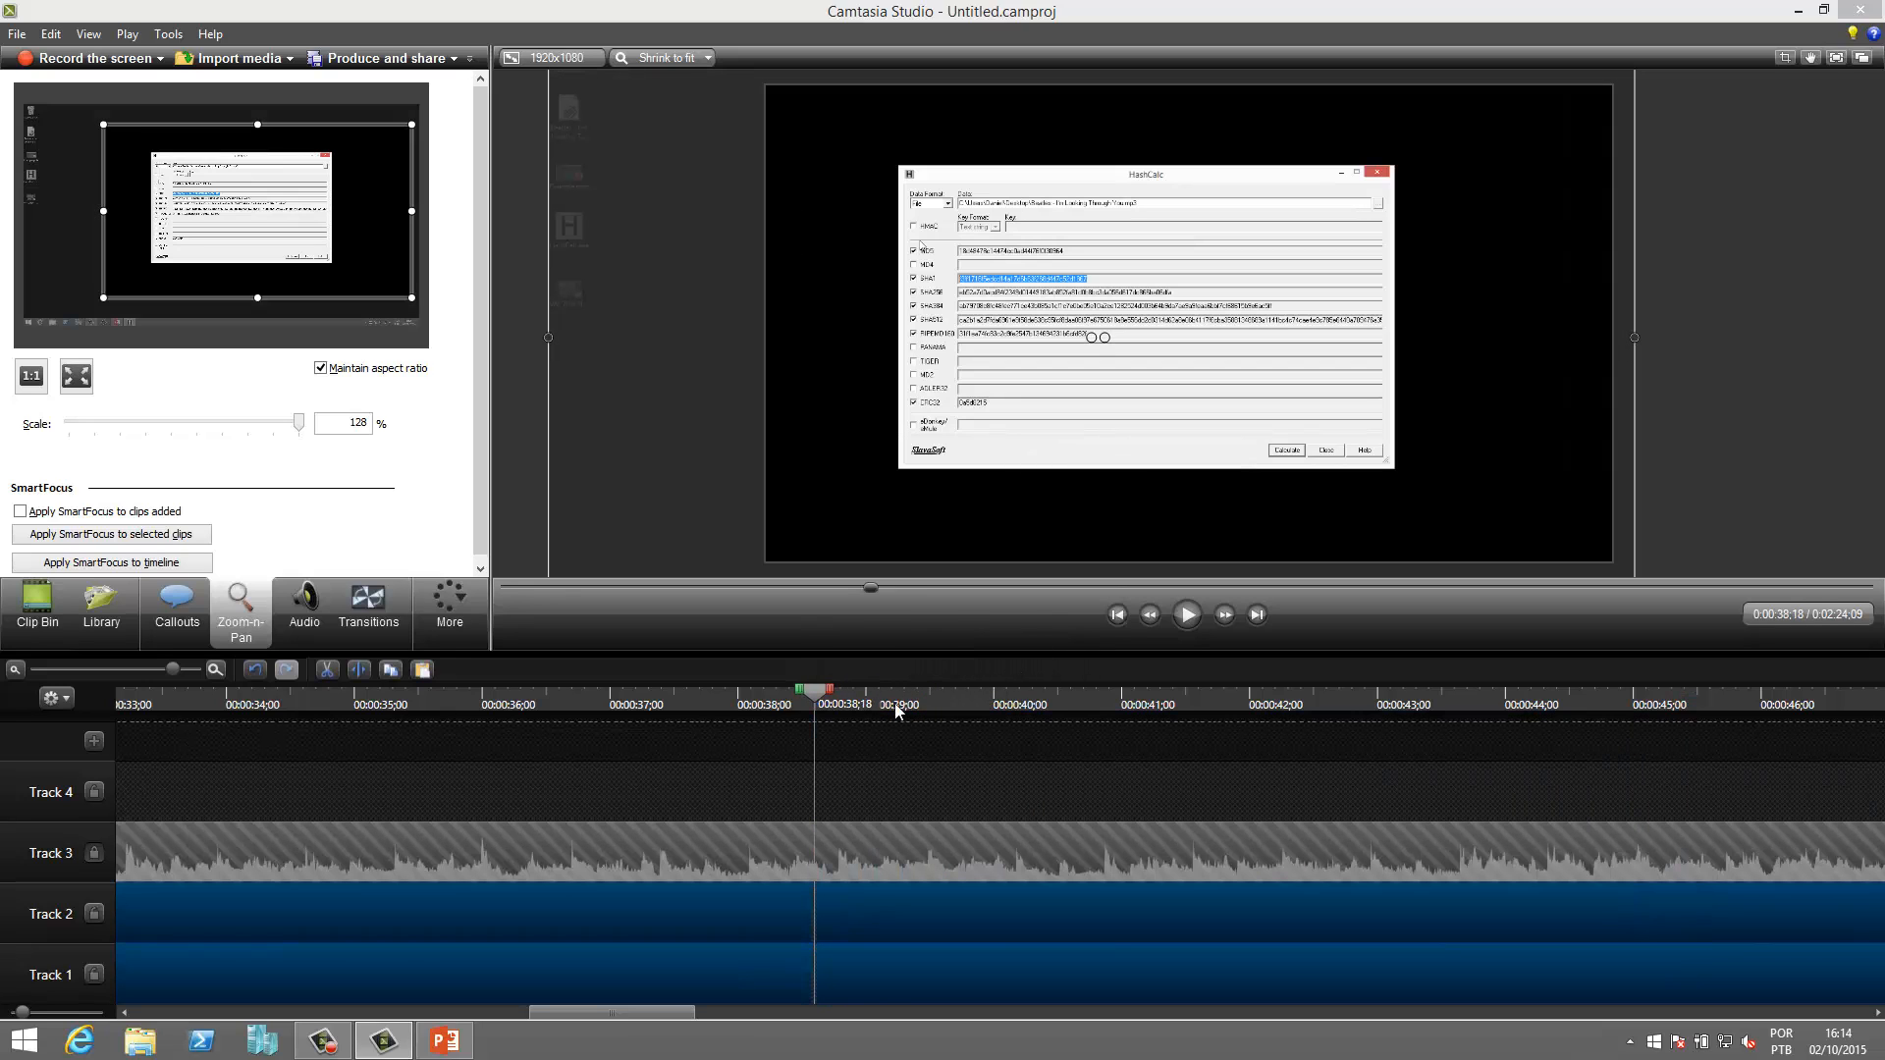
# Play on to about 49 seconds, where HashCalc has closed, and zoom Track 2 back out to fit the entire canvas.
pyautogui.click(1188, 617)
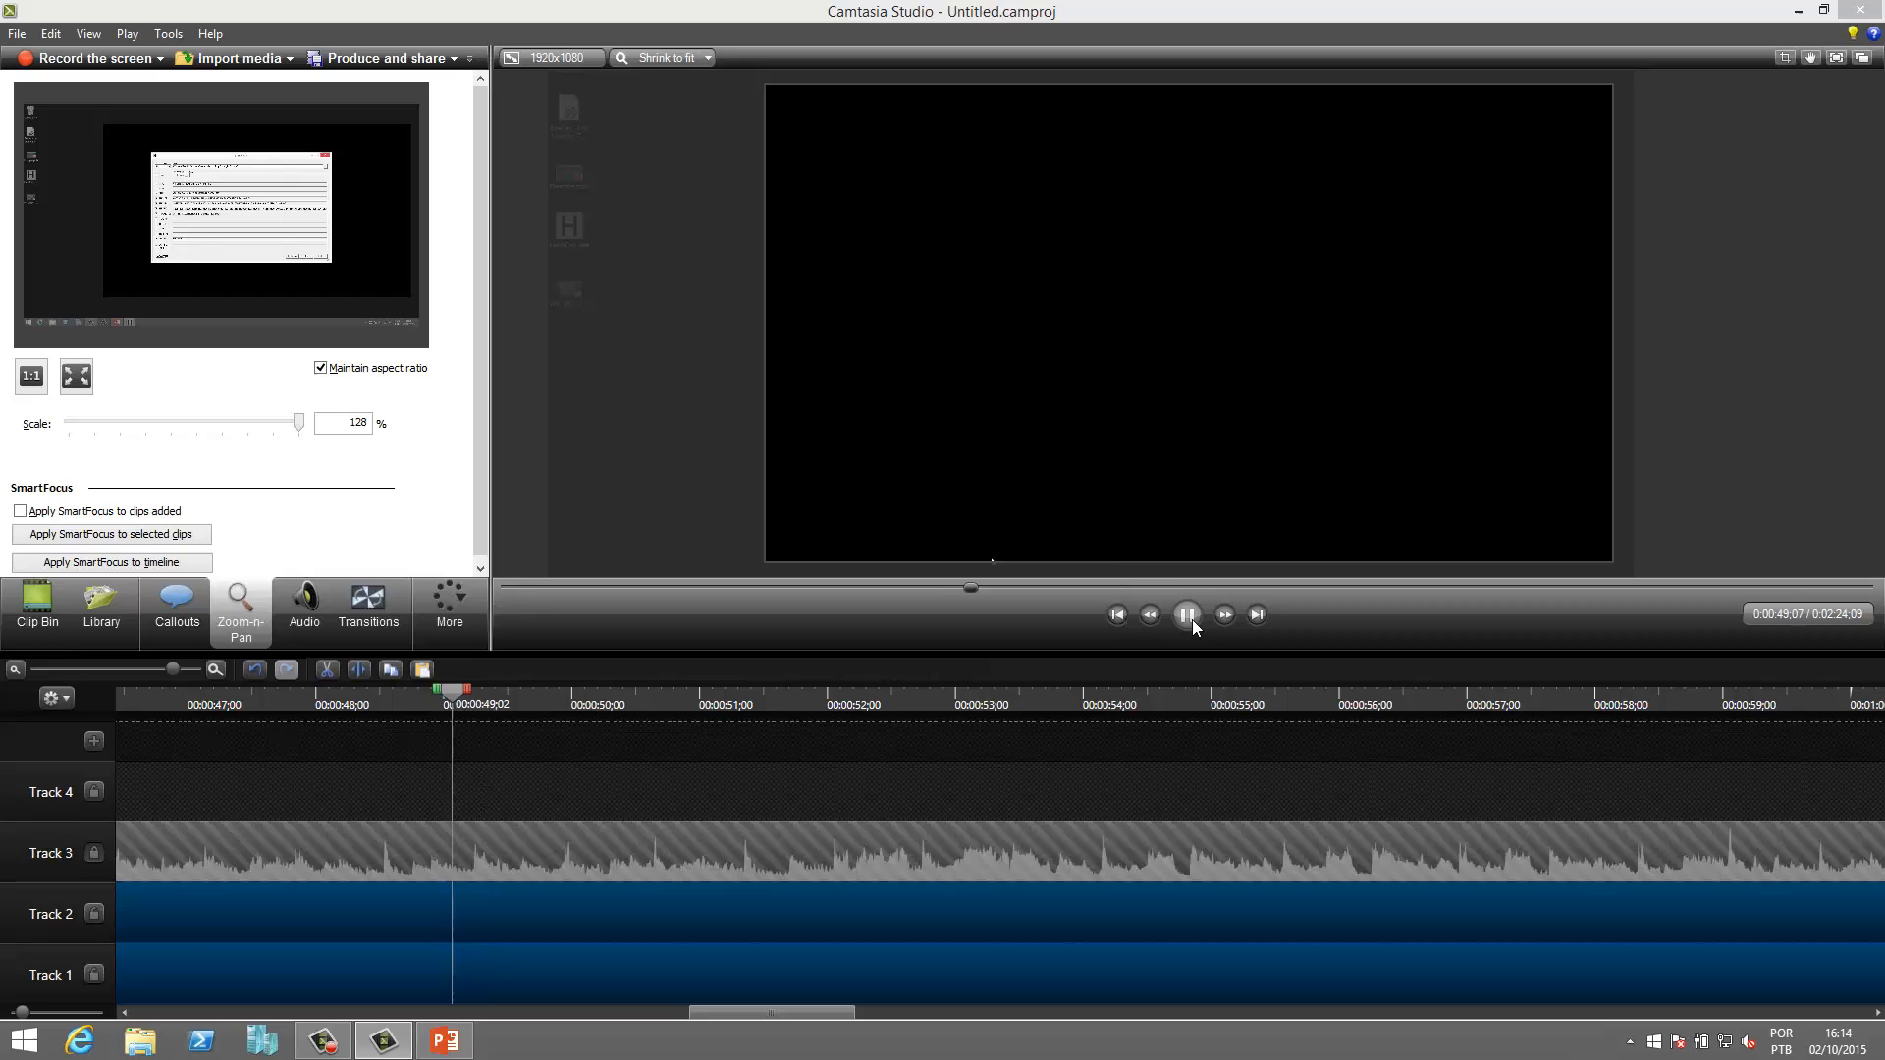
pyautogui.click(1192, 621)
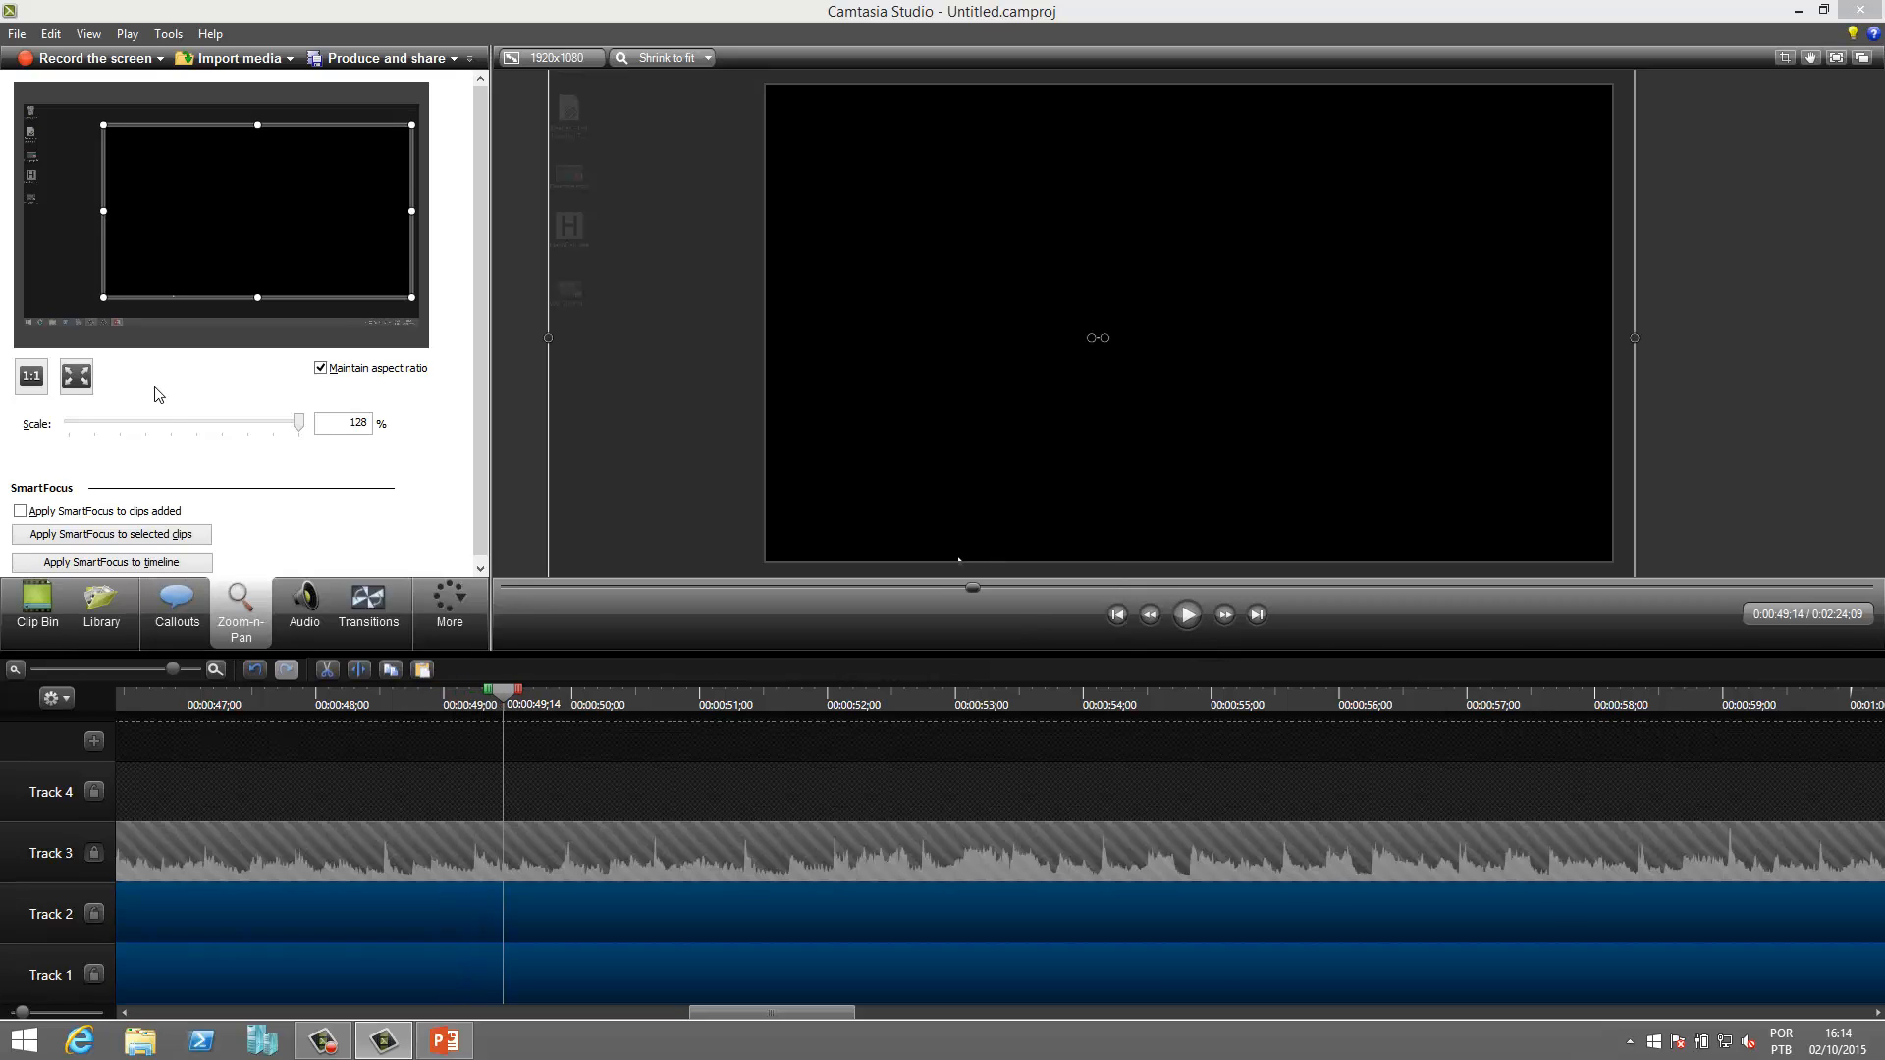
pyautogui.click(76, 378)
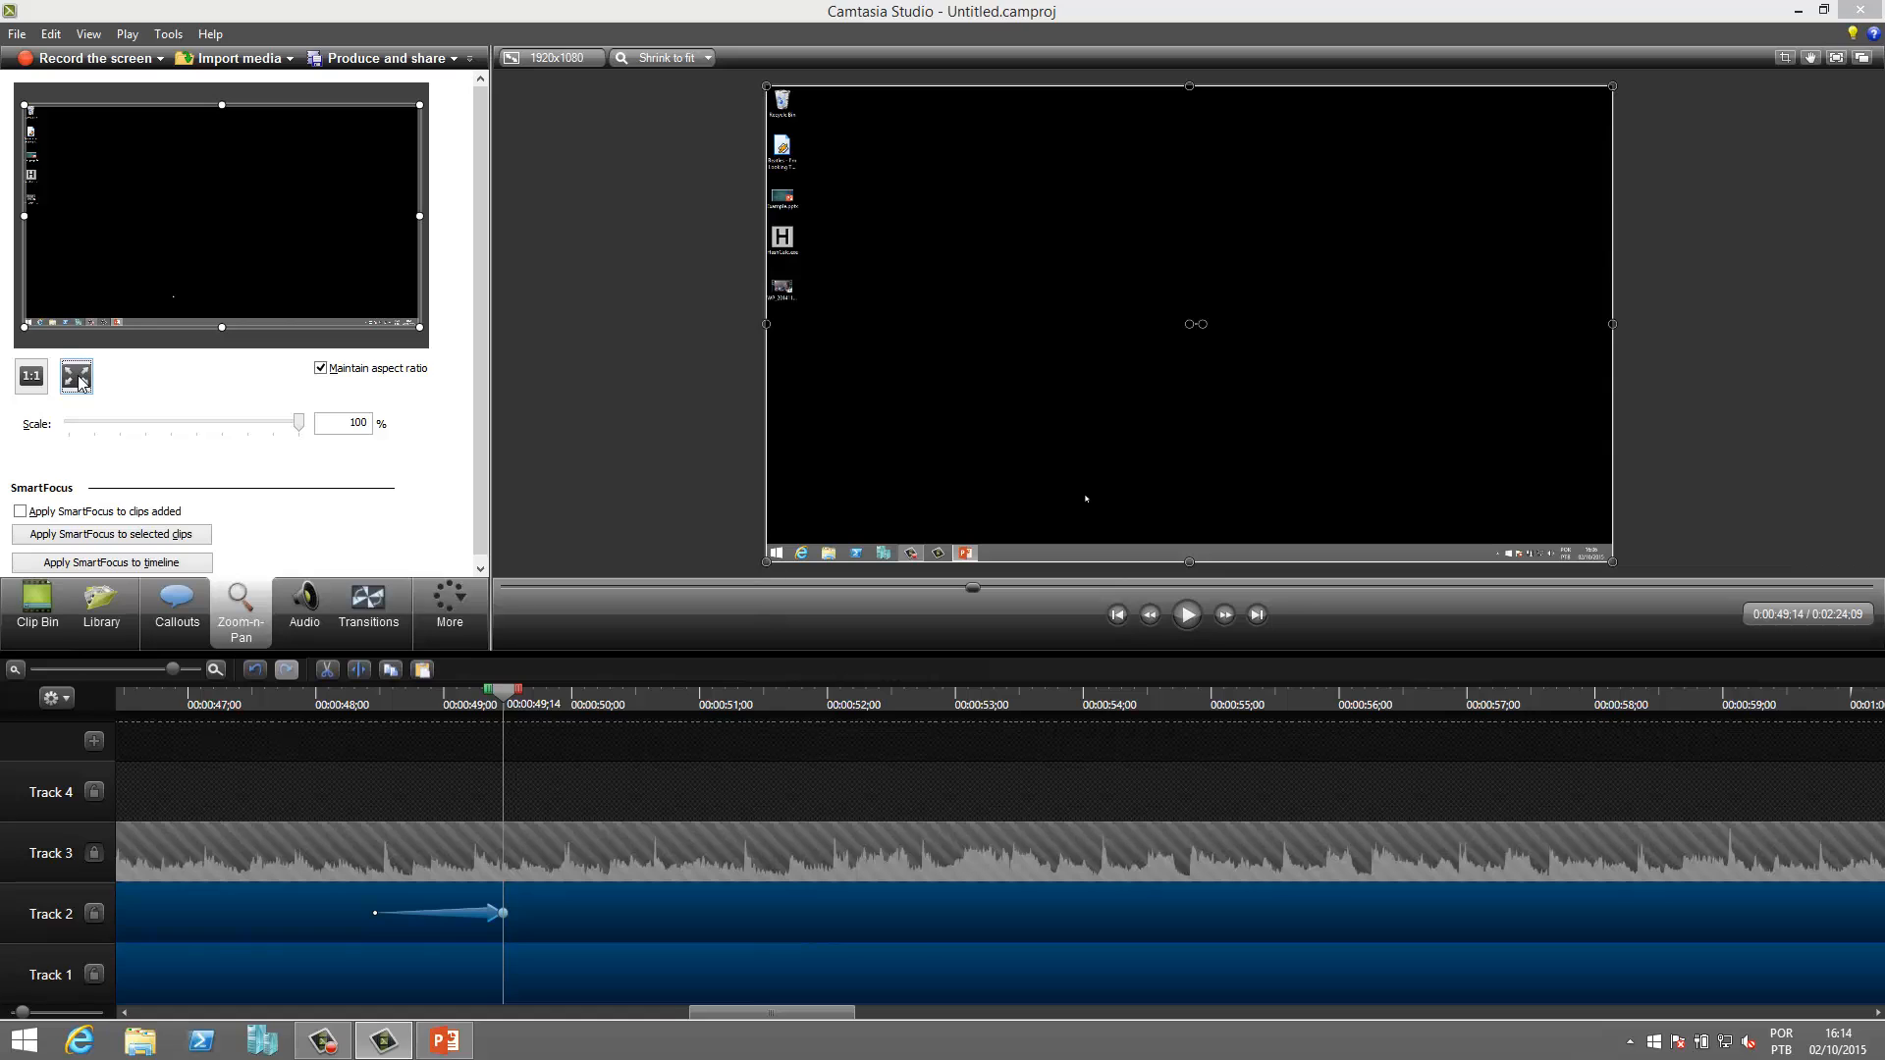
# Play on to the Thank You slide, select the range from 49;25 to about 56;16, and cut it from the unlocked tracks.
pyautogui.click(1188, 616)
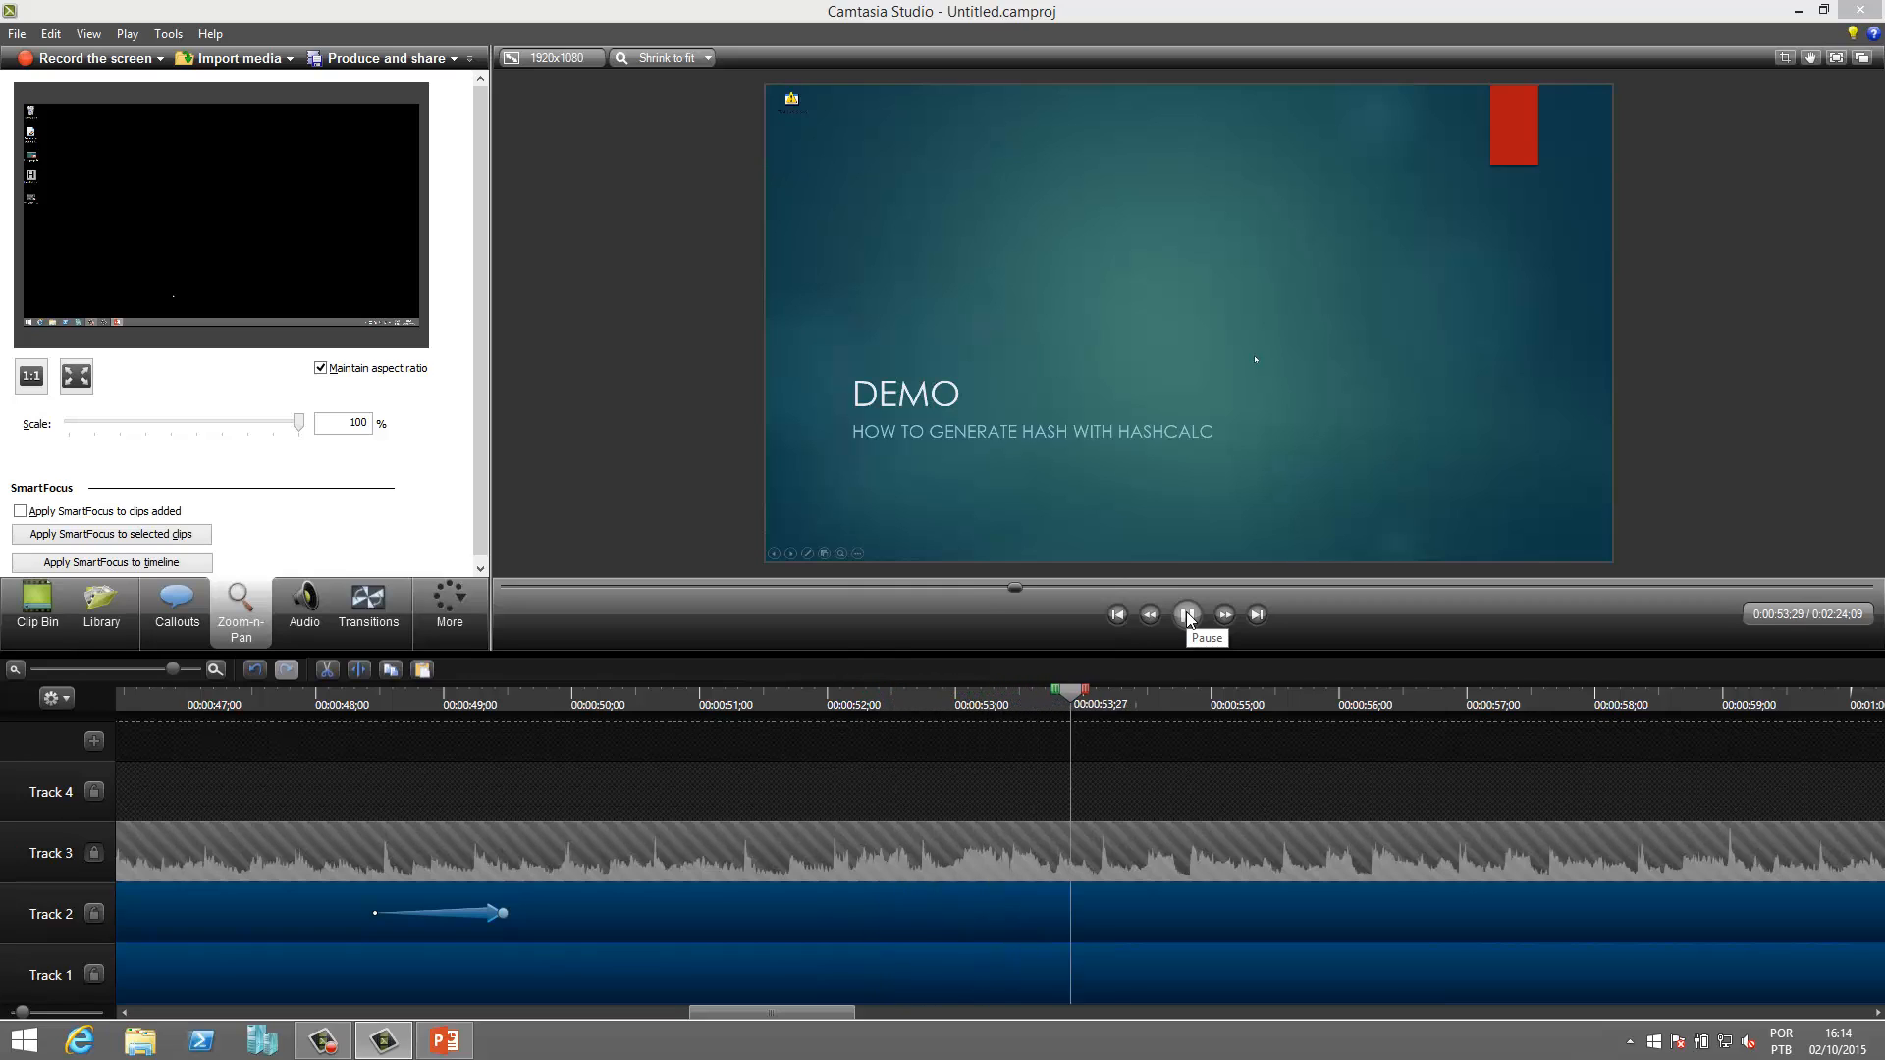
pyautogui.click(1187, 617)
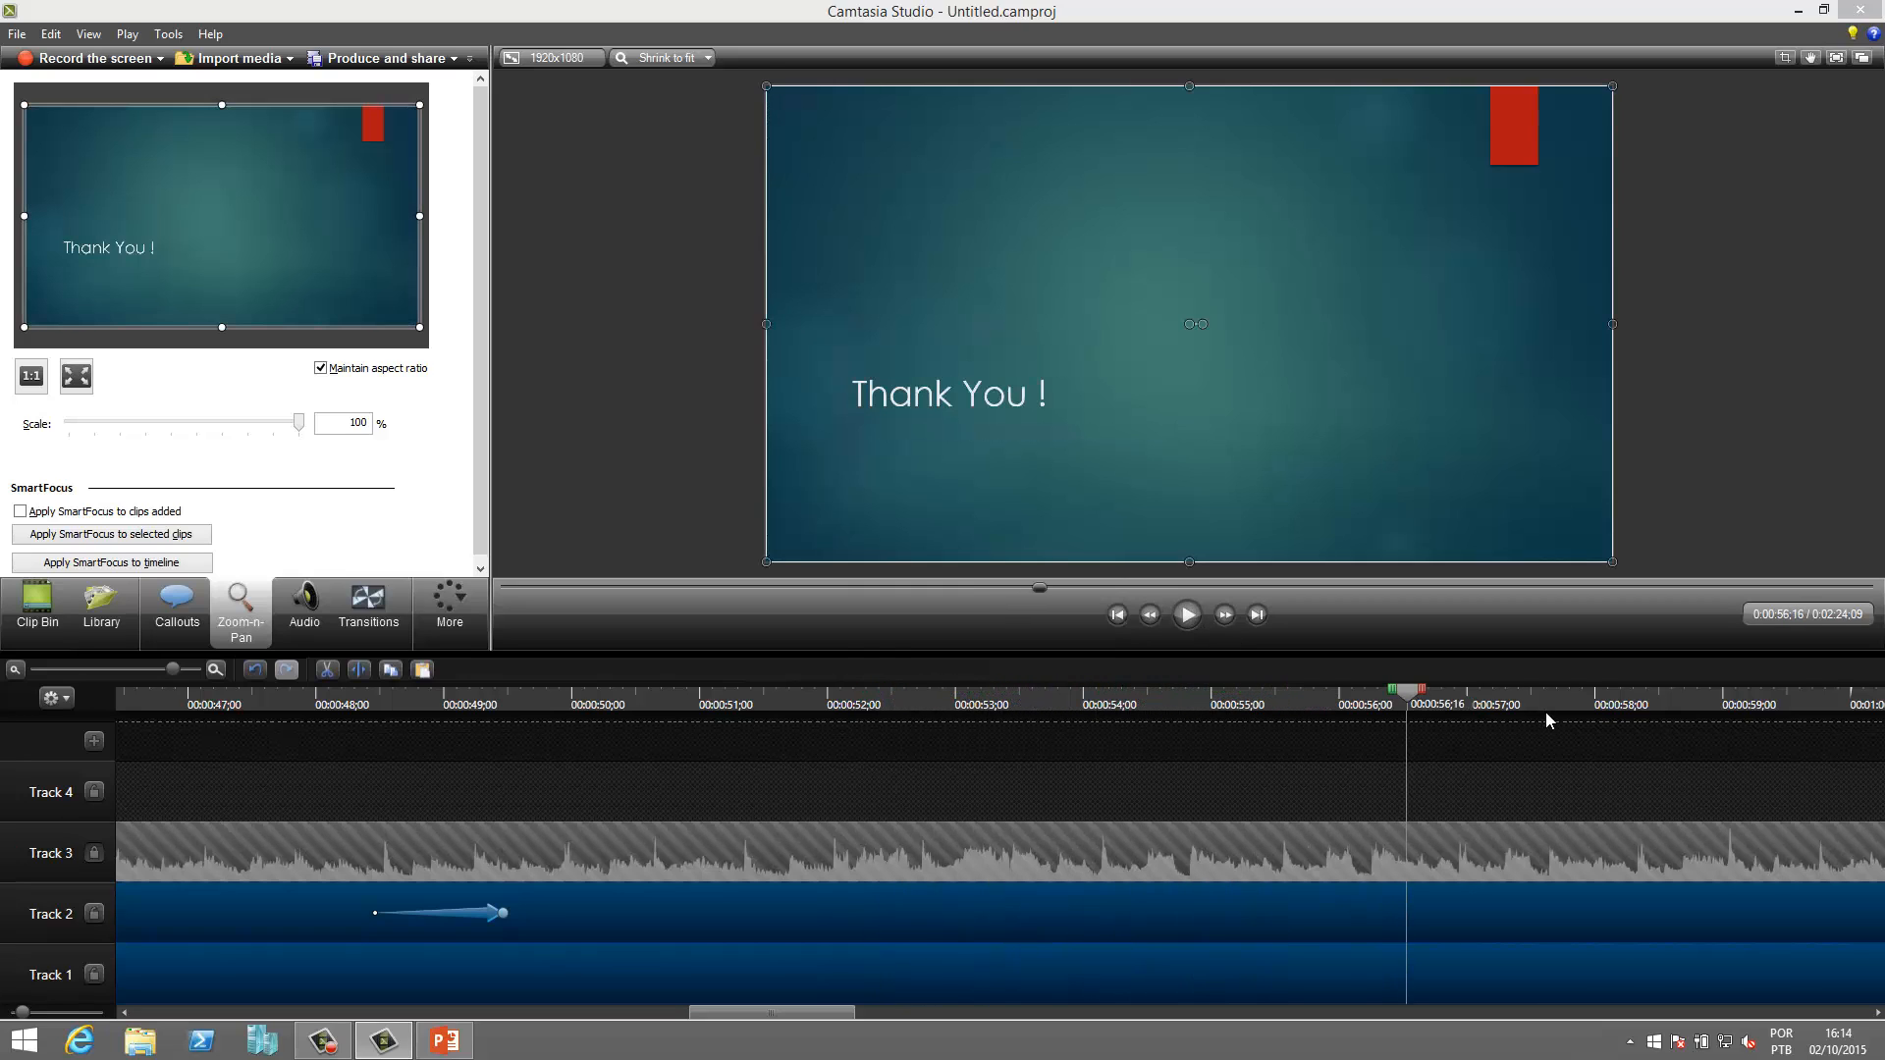
pyautogui.moveTo(1394, 690); pyautogui.dragTo(536, 725)
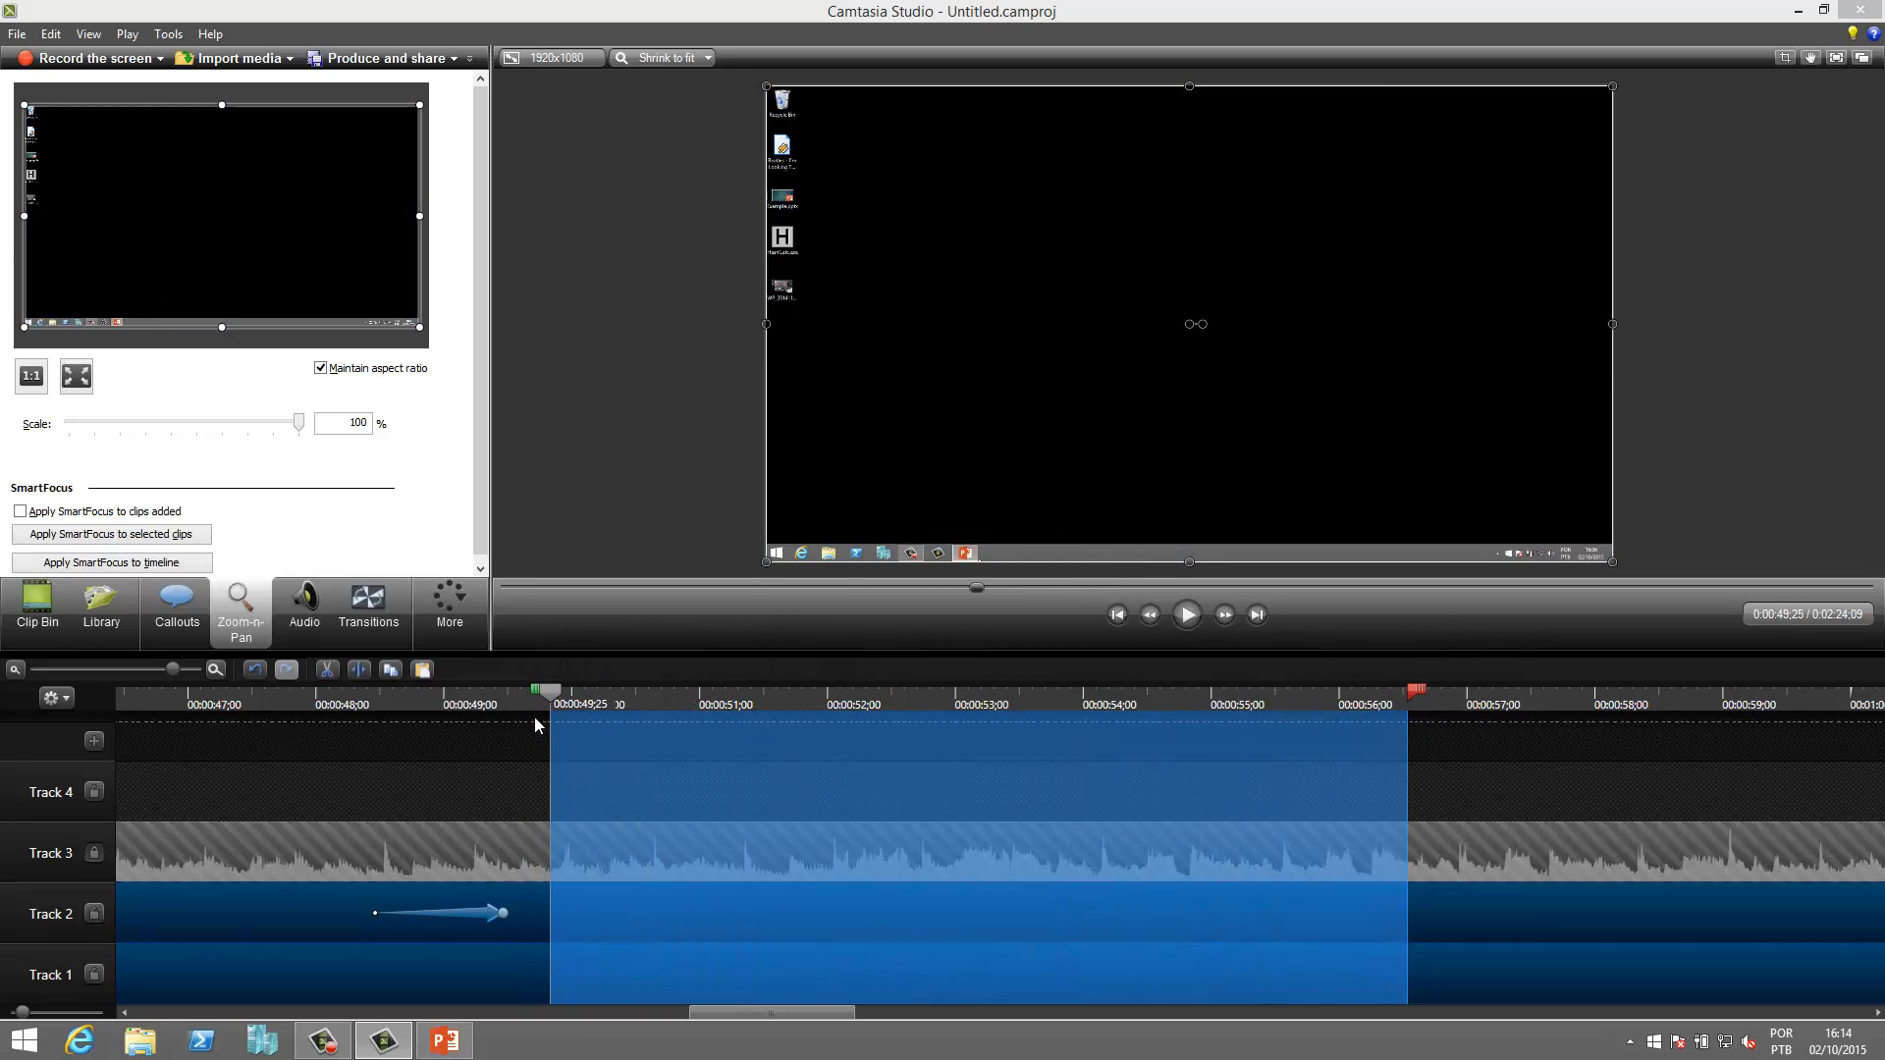
pyautogui.rightClick(546, 691)
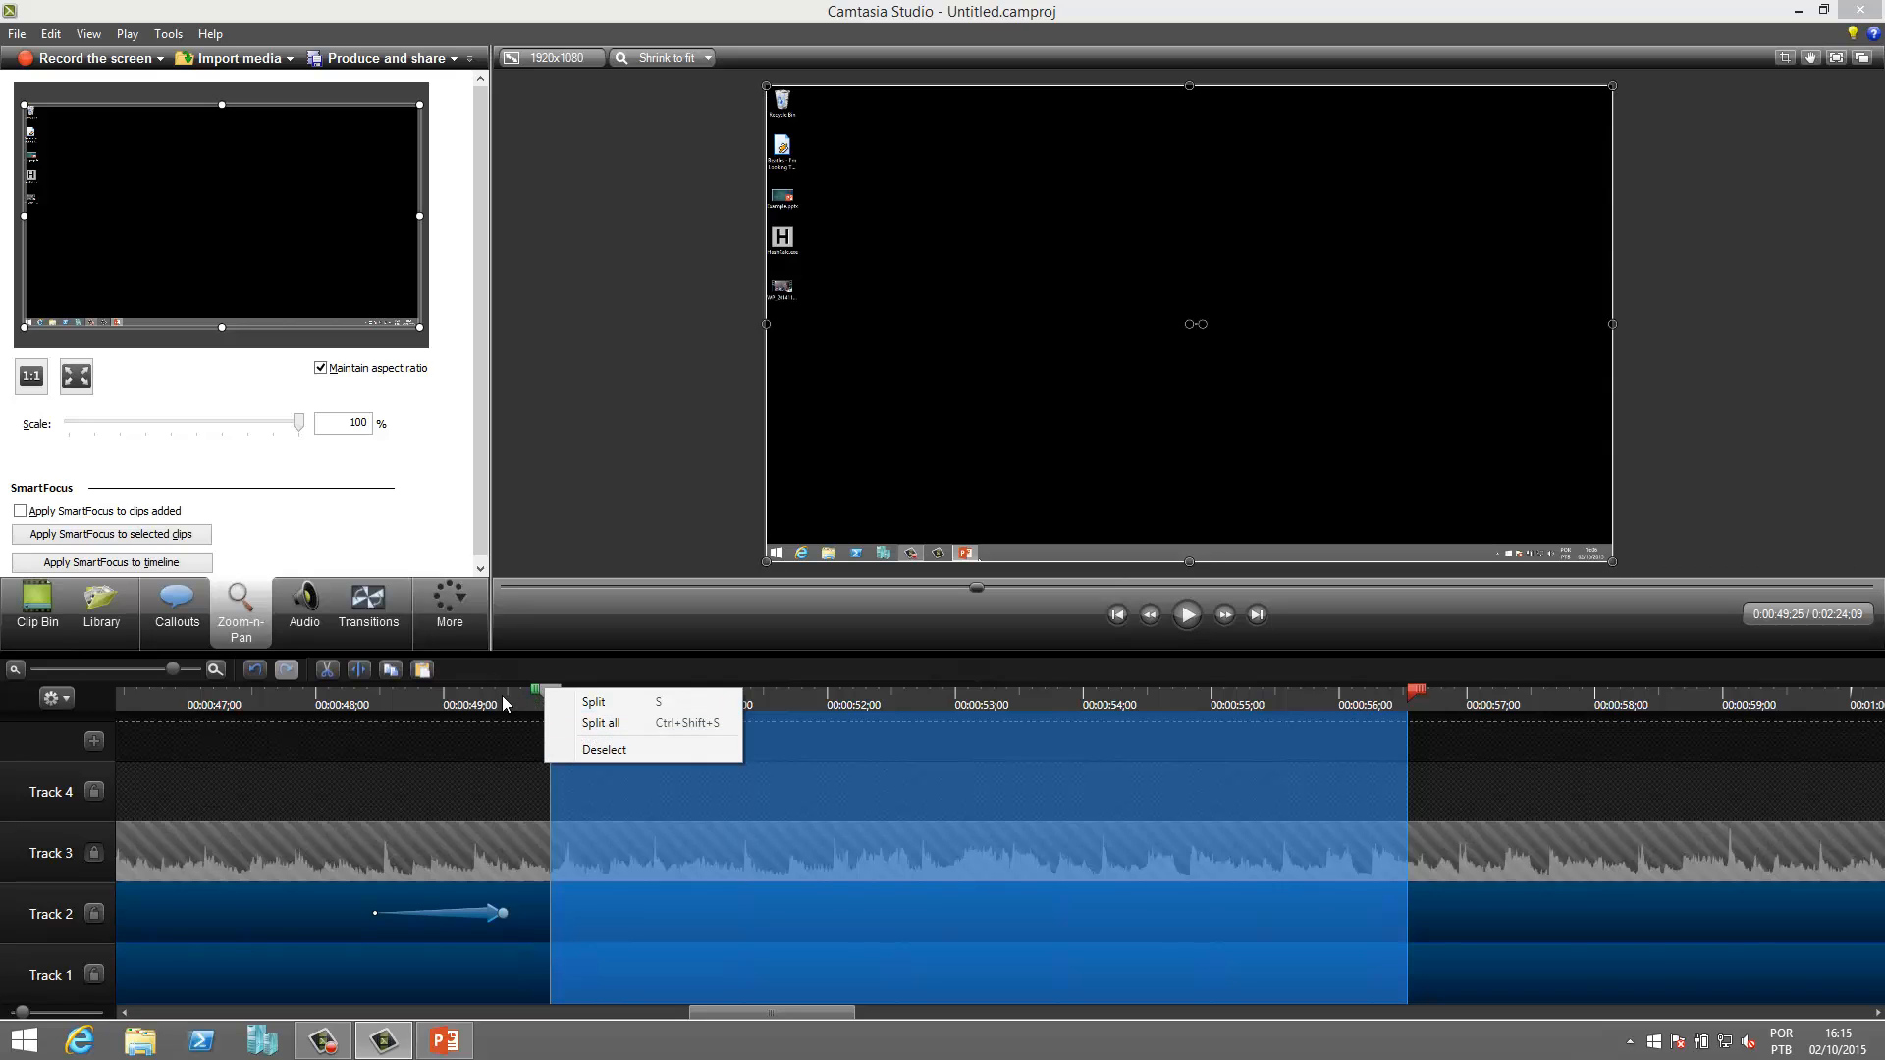
pyautogui.press('Escape')
pyautogui.rightClick(1089, 750)
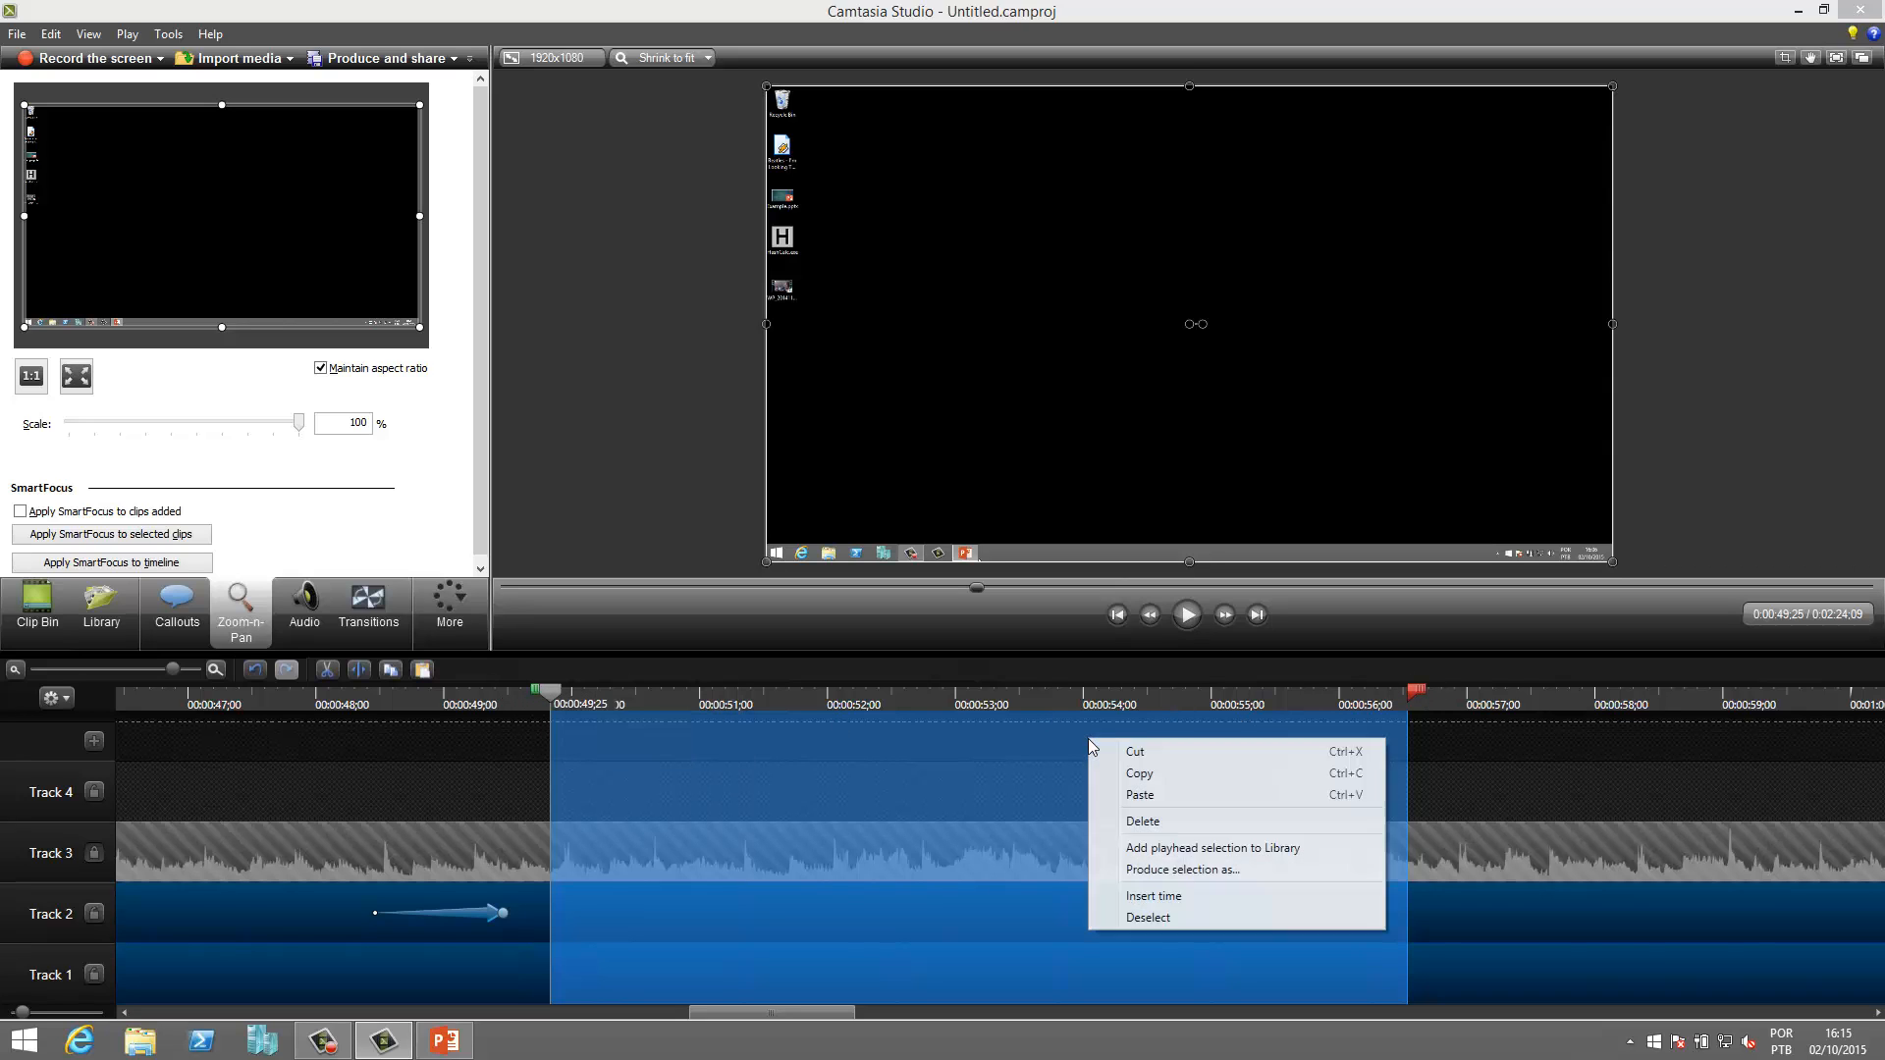
pyautogui.click(1114, 751)
# Split all unlocked tracks at 49;25 and add a Cube rotate transition on Track 2 before the Thank You slide.
pyautogui.rightClick(551, 693)
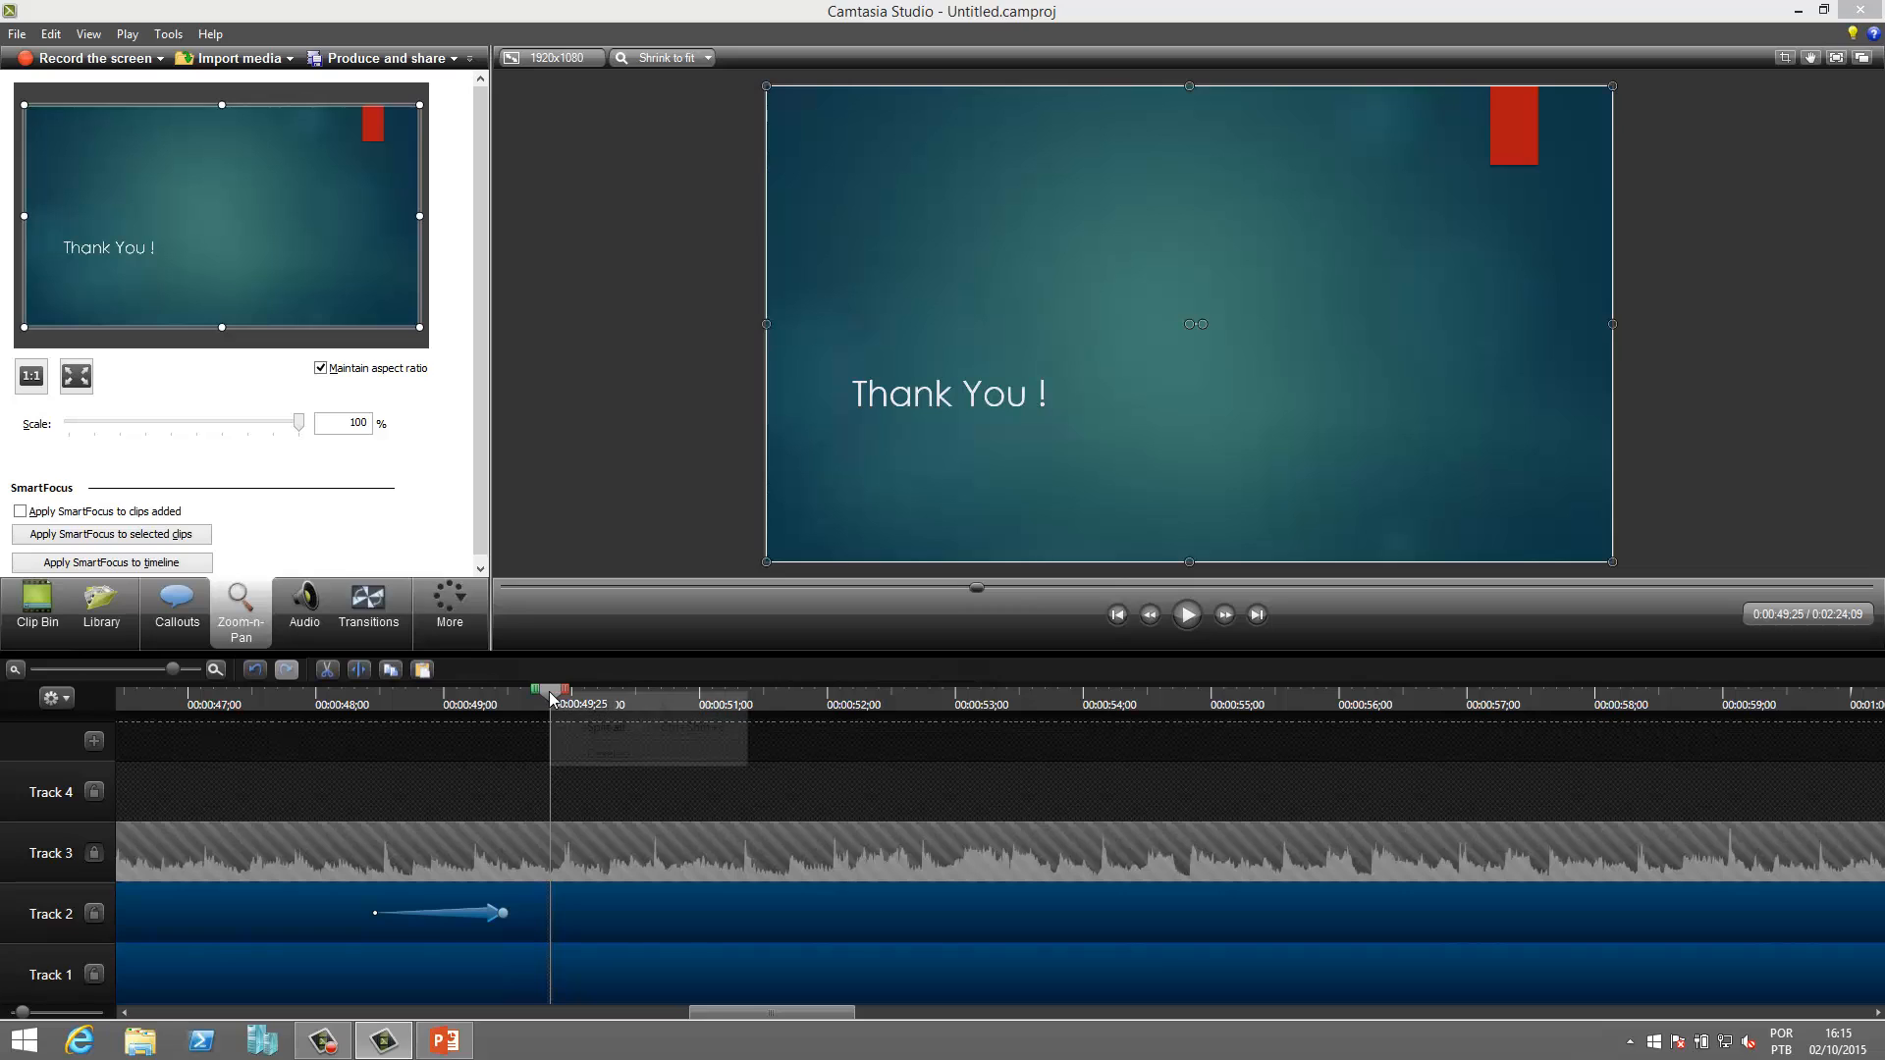
pyautogui.click(562, 726)
pyautogui.click(385, 618)
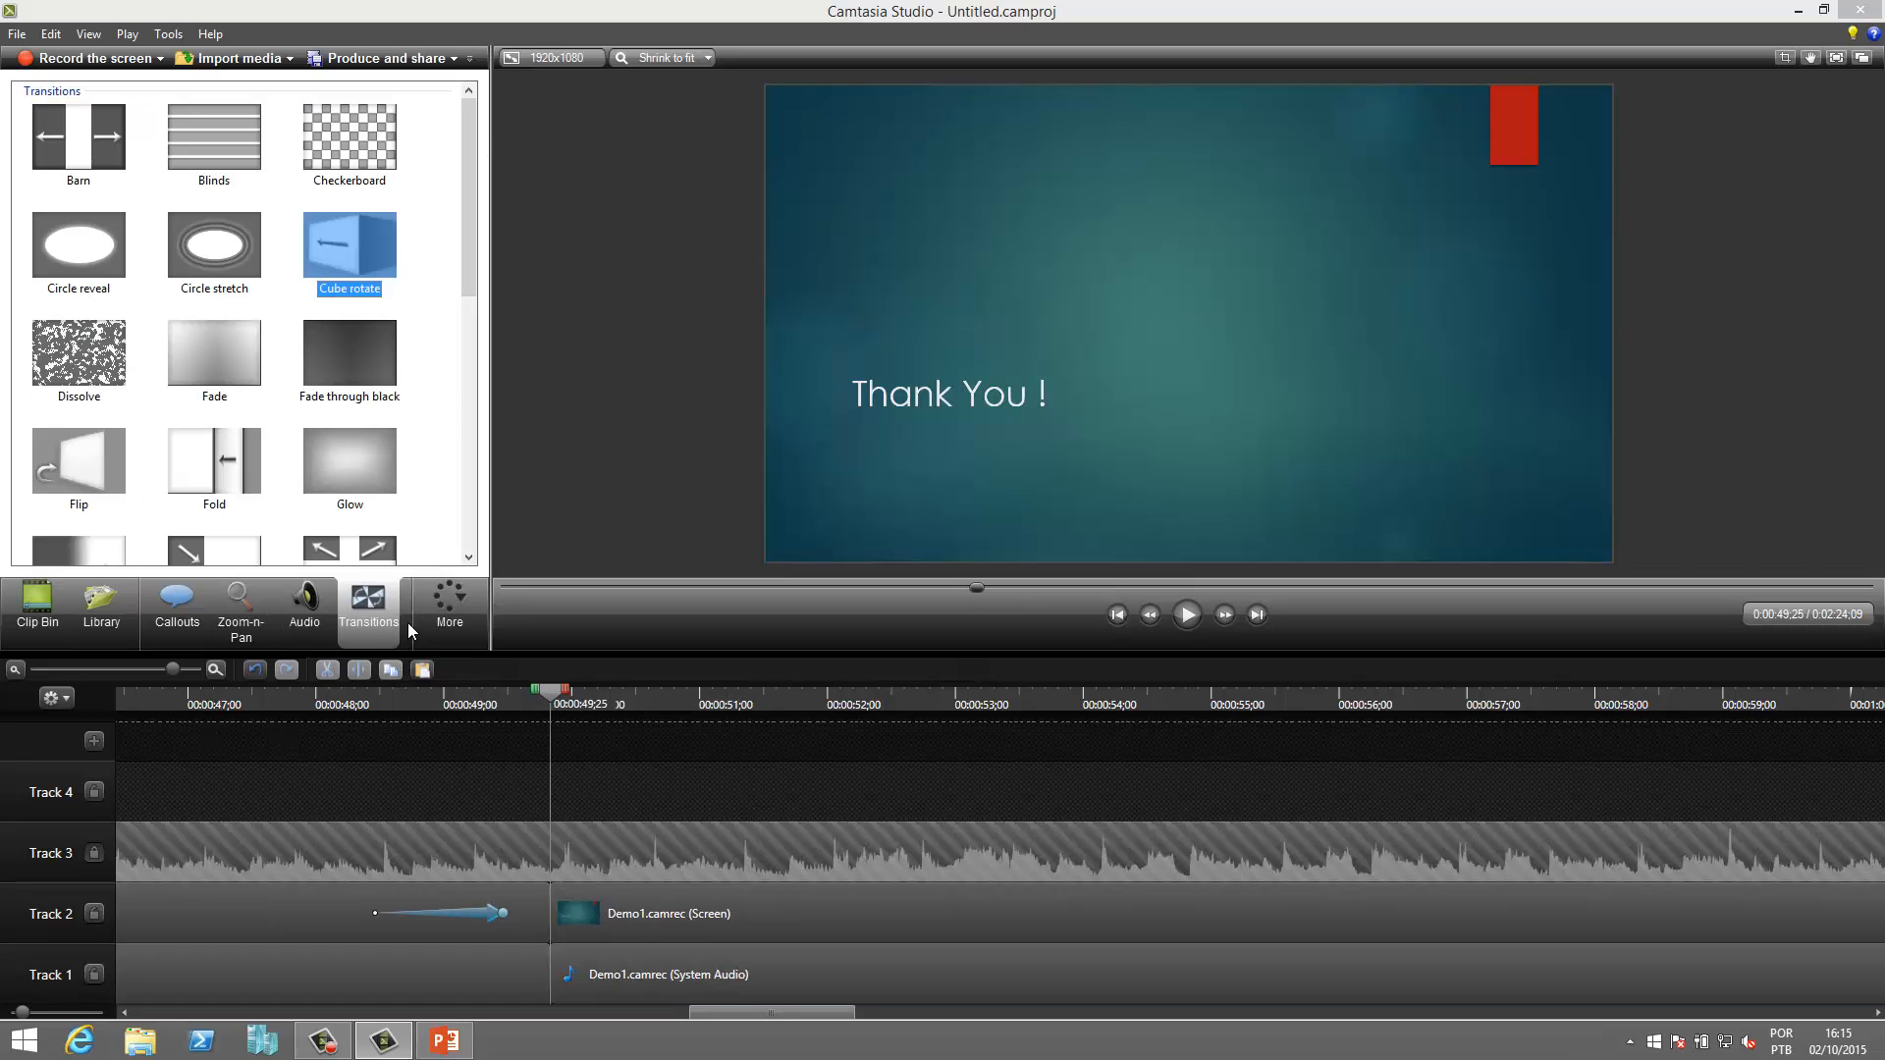
pyautogui.moveTo(356, 232); pyautogui.dragTo(556, 816)
pyautogui.moveTo(536, 904); pyautogui.dragTo(533, 904)
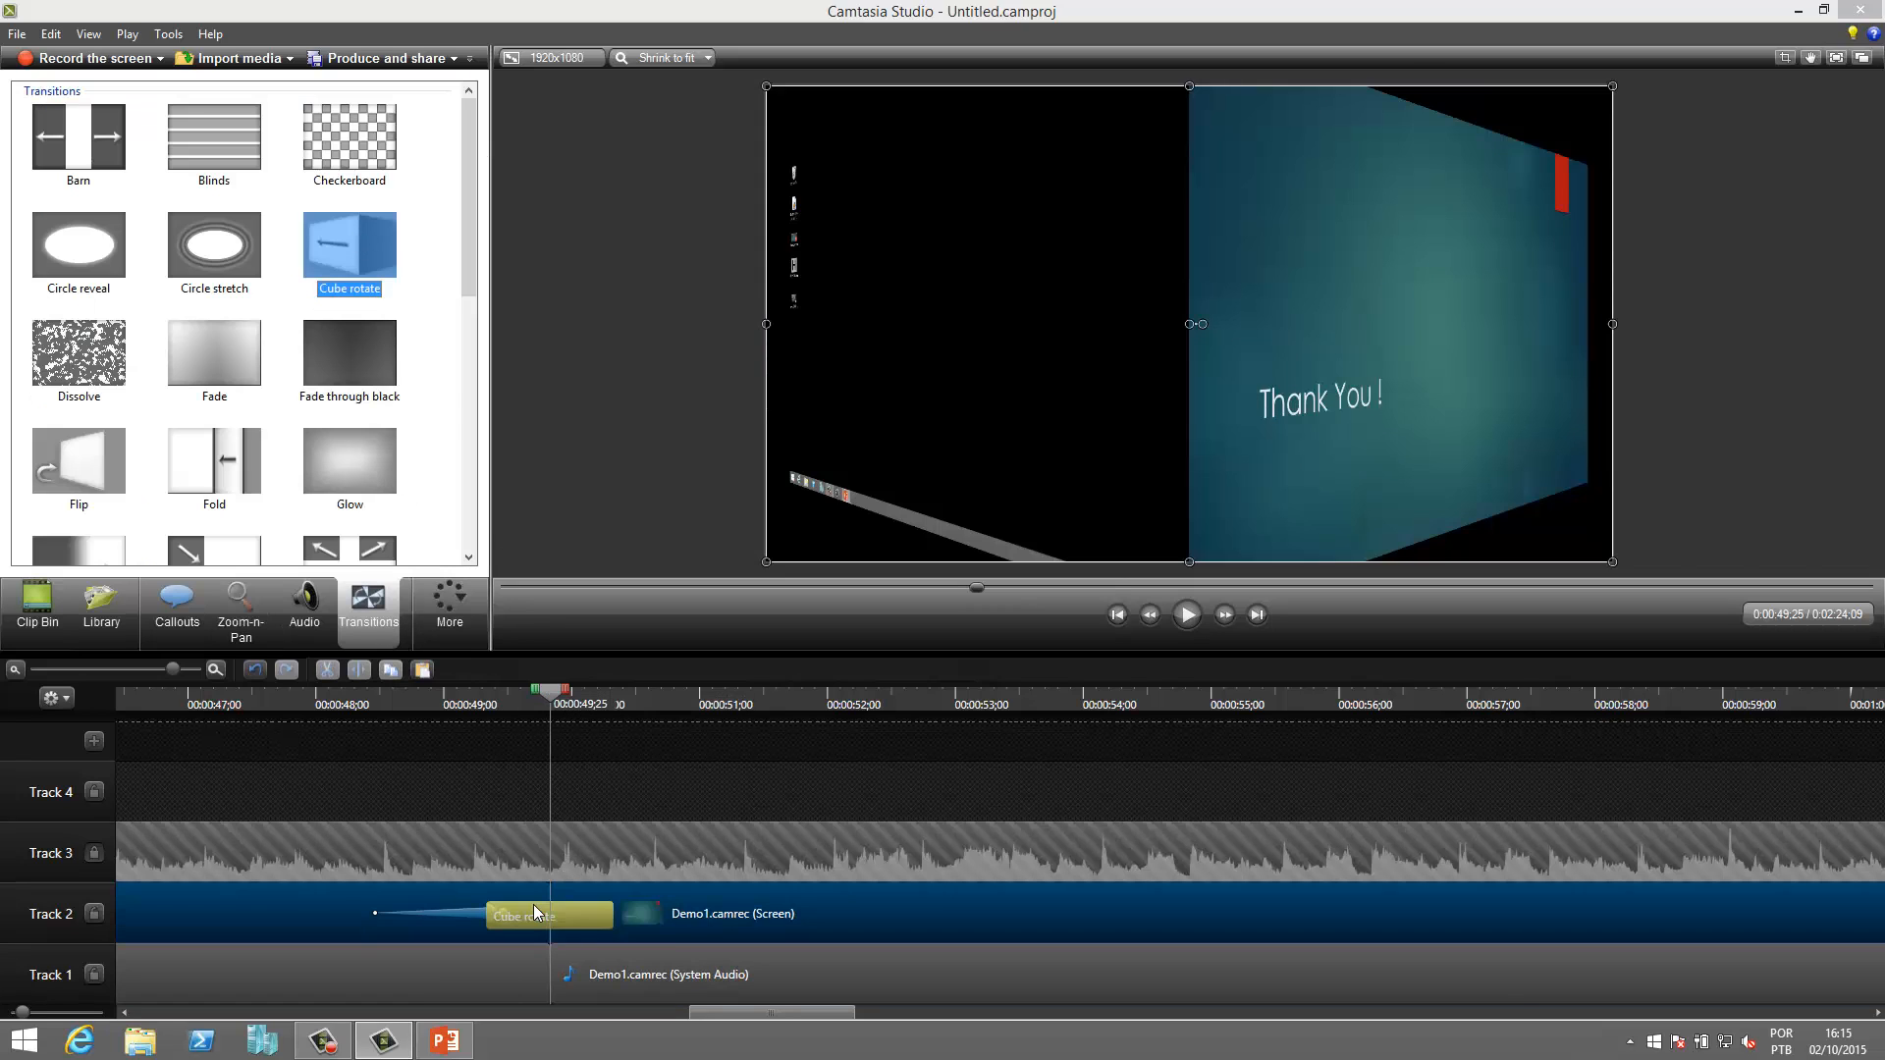
# Play the transition into the Thank You slide from 47;26 and split all unlocked tracks at 54;01.
pyautogui.click(298, 699)
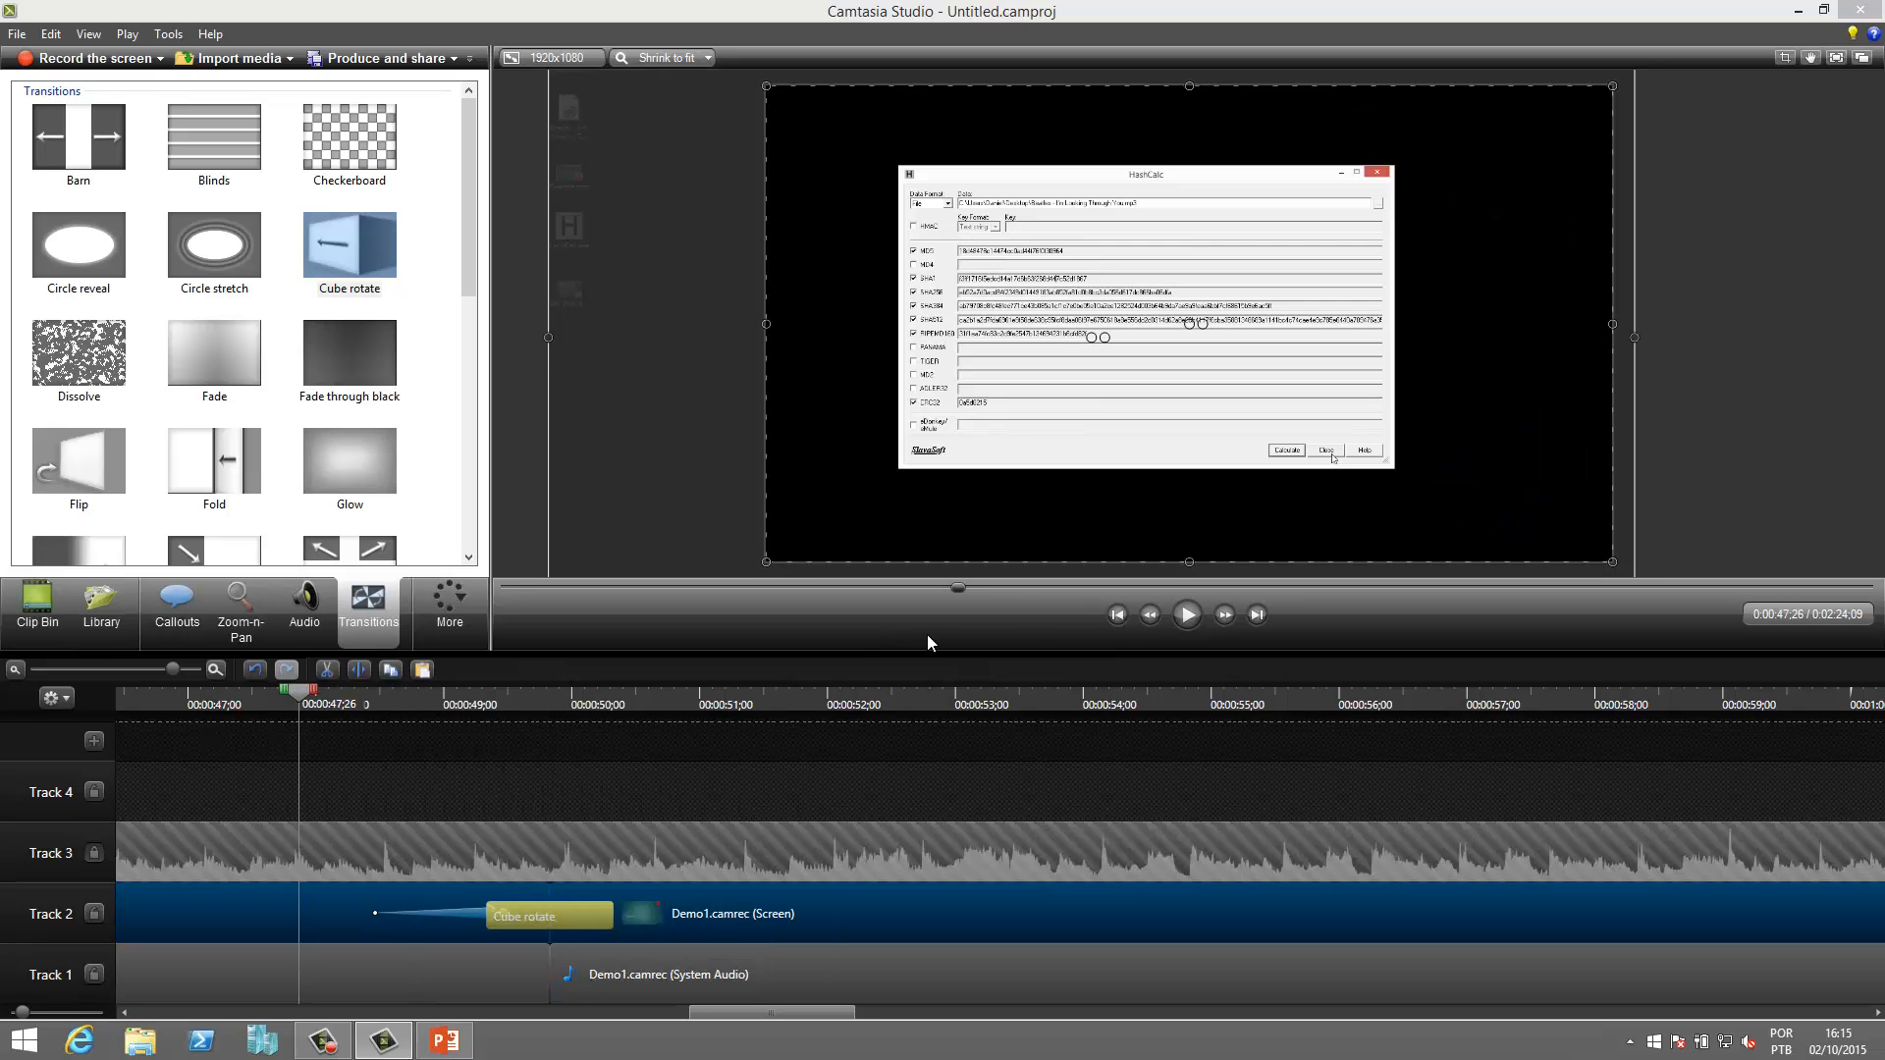
pyautogui.click(1191, 615)
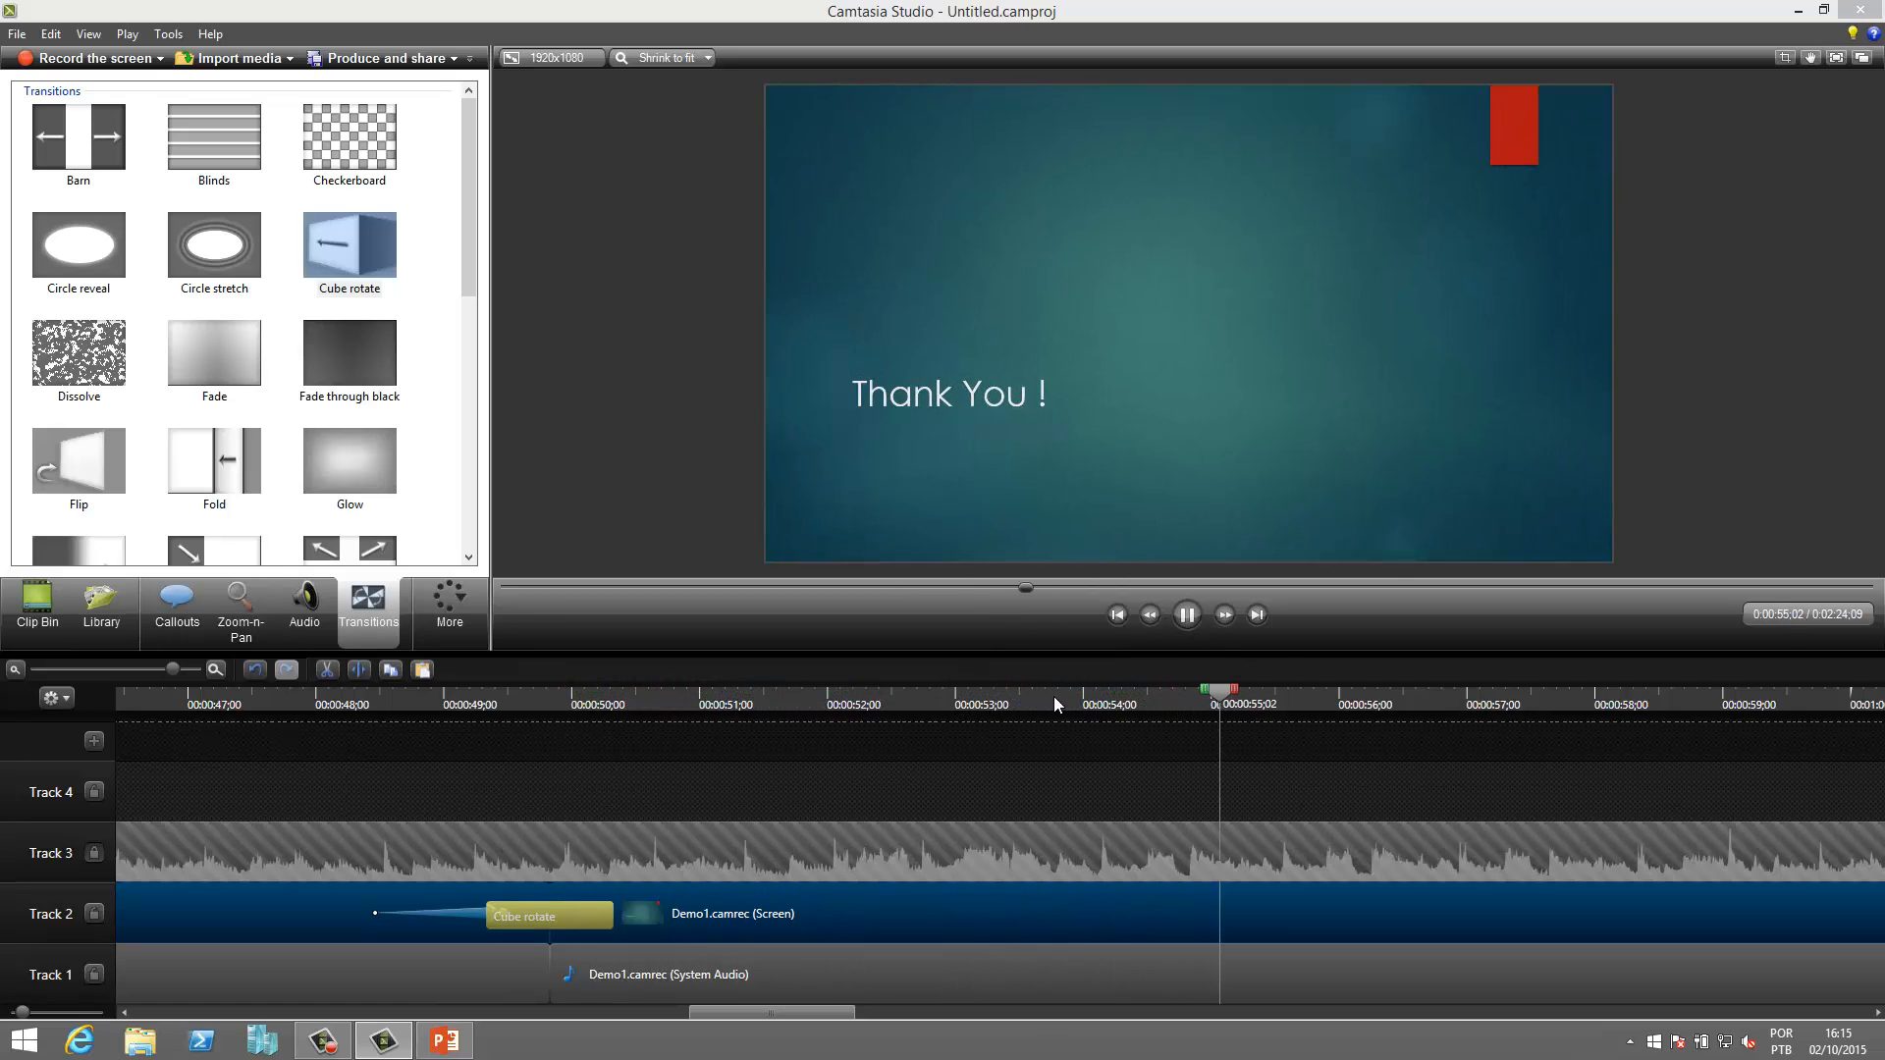
pyautogui.click(1087, 704)
pyautogui.rightClick(1087, 704)
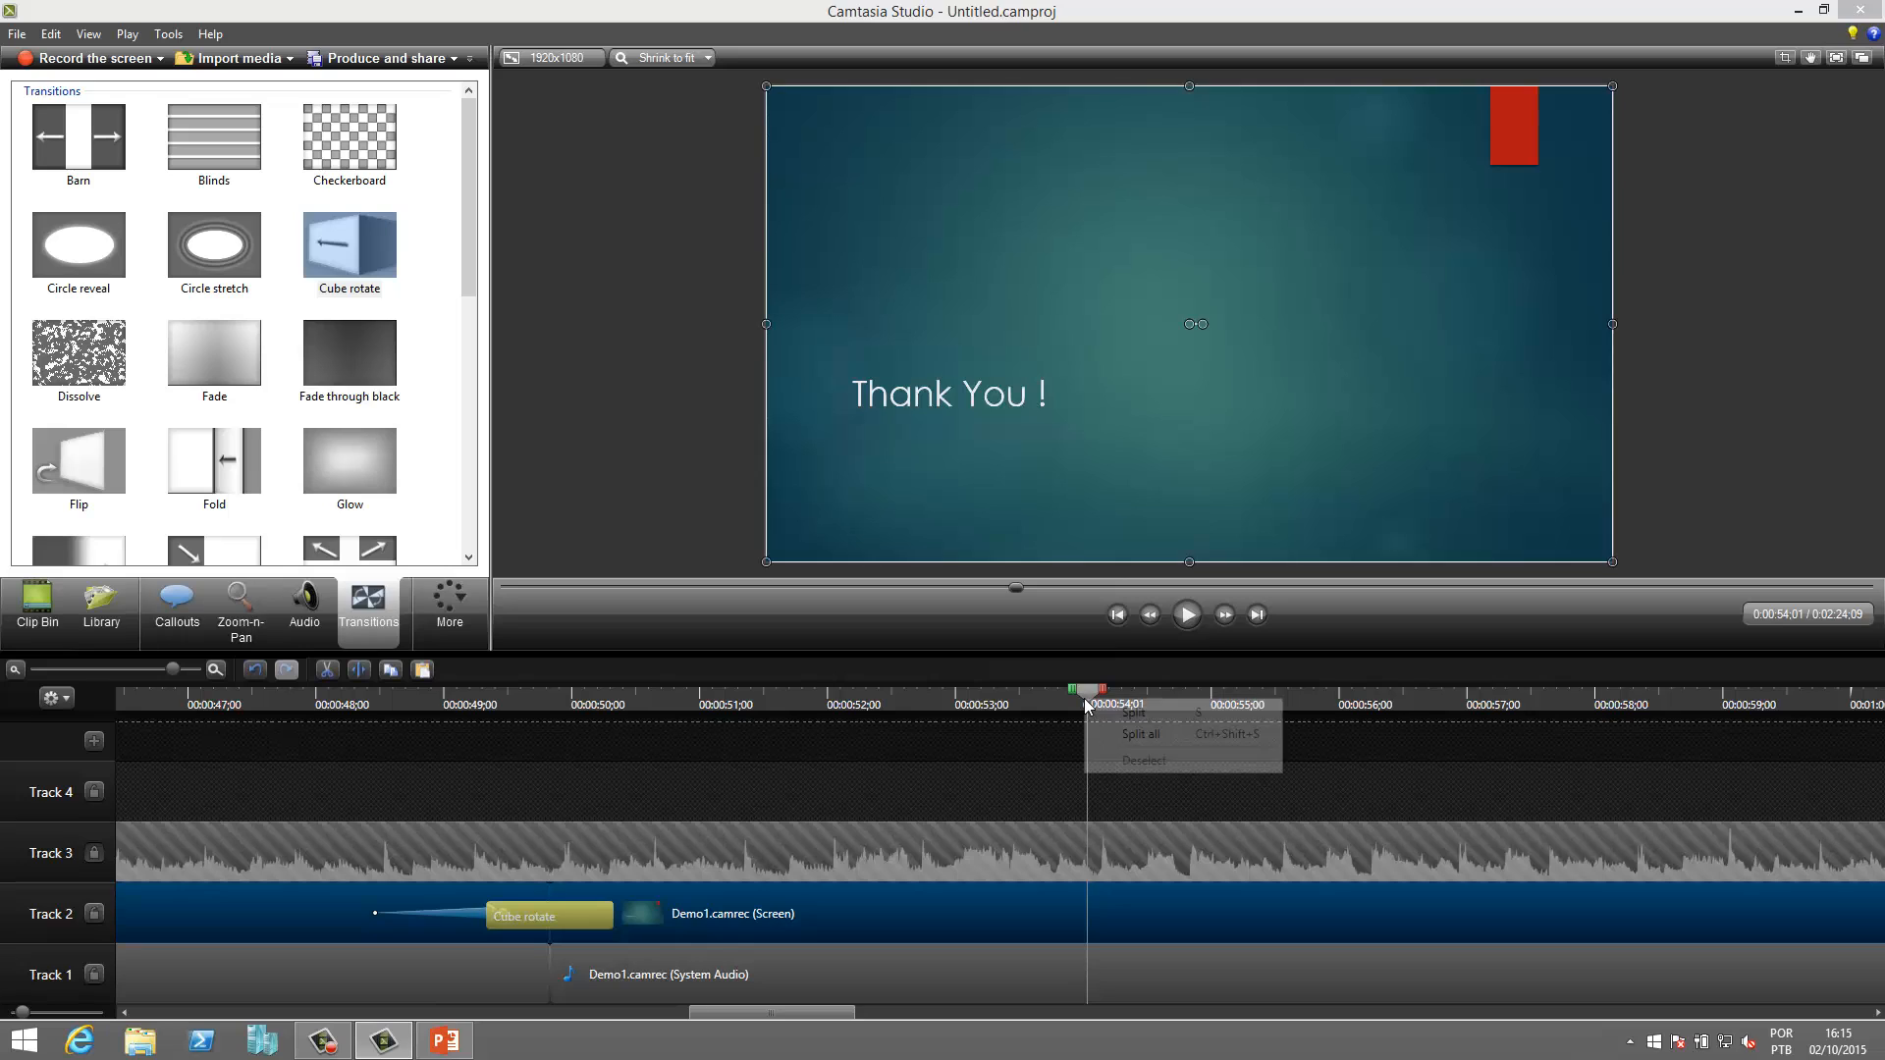
pyautogui.click(1130, 734)
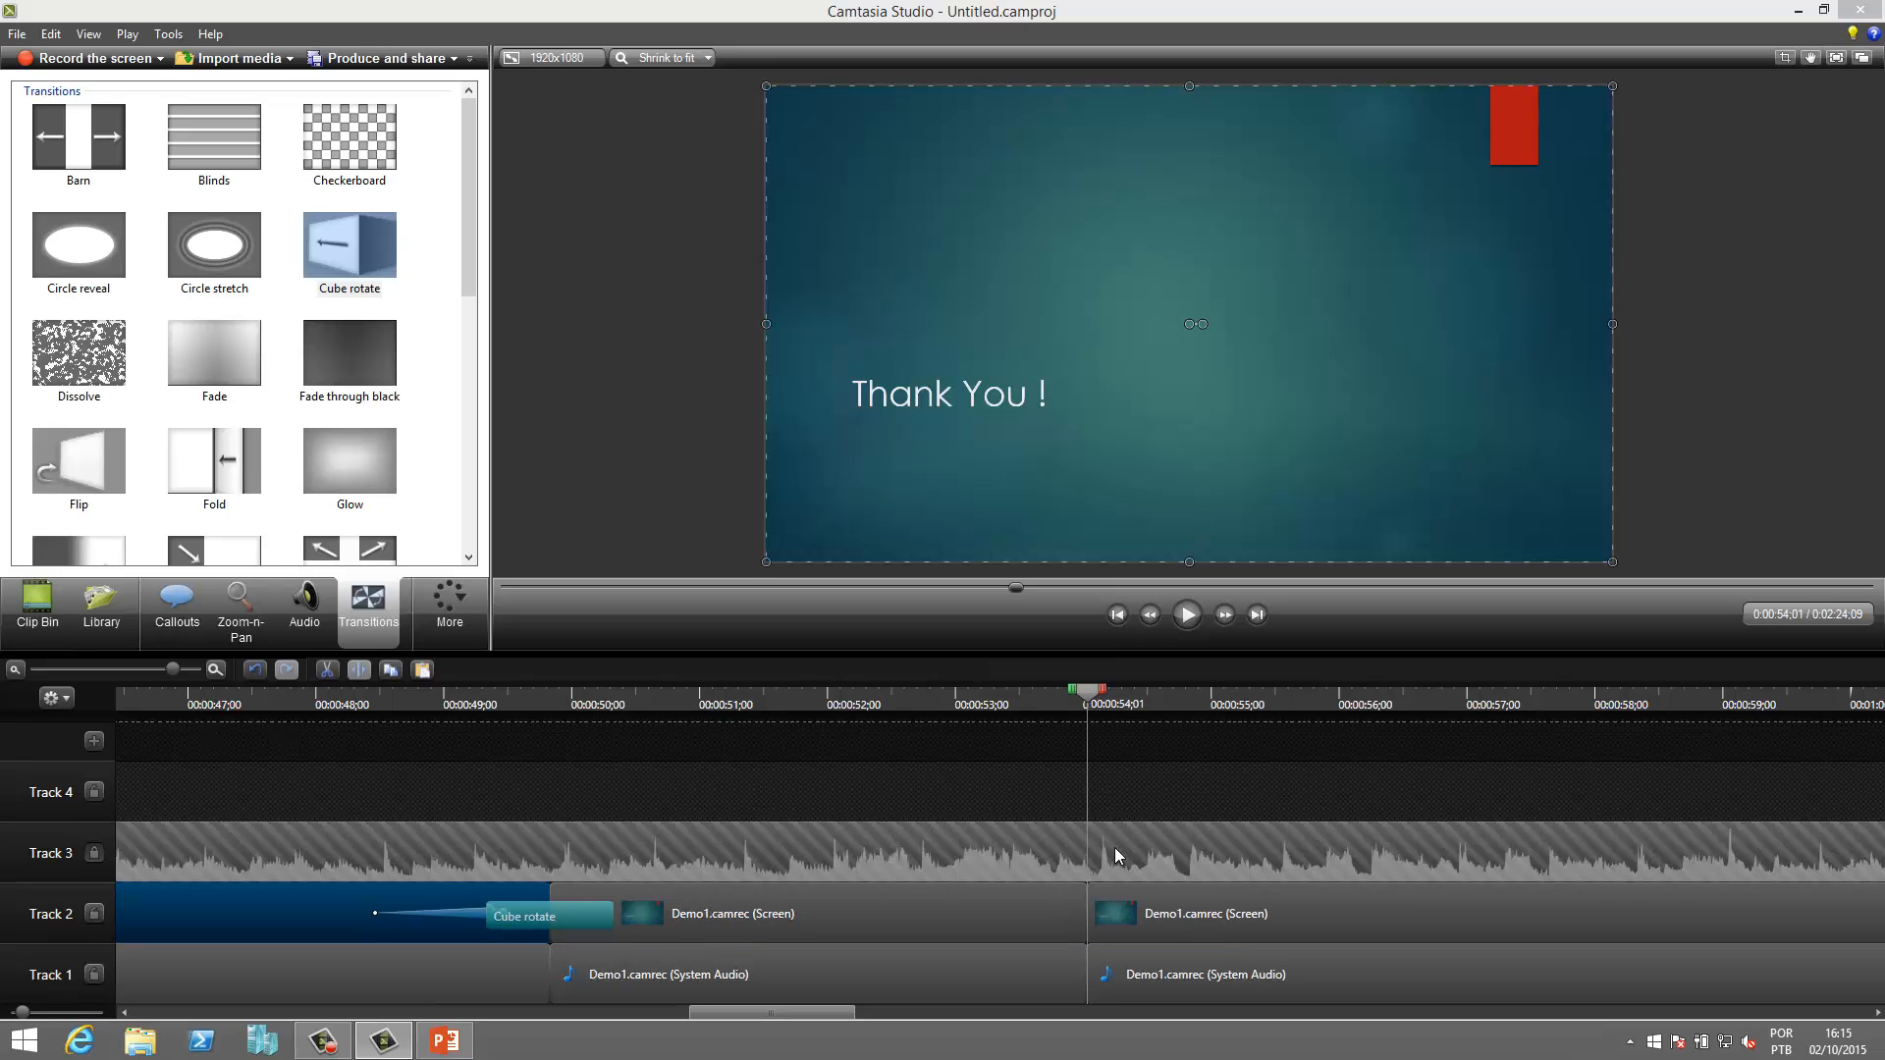
# Delete the Track 2 screen clip and the Track 1 system audio clip that follow the split at 54;01.
pyautogui.rightClick(1101, 712)
pyautogui.click(1170, 921)
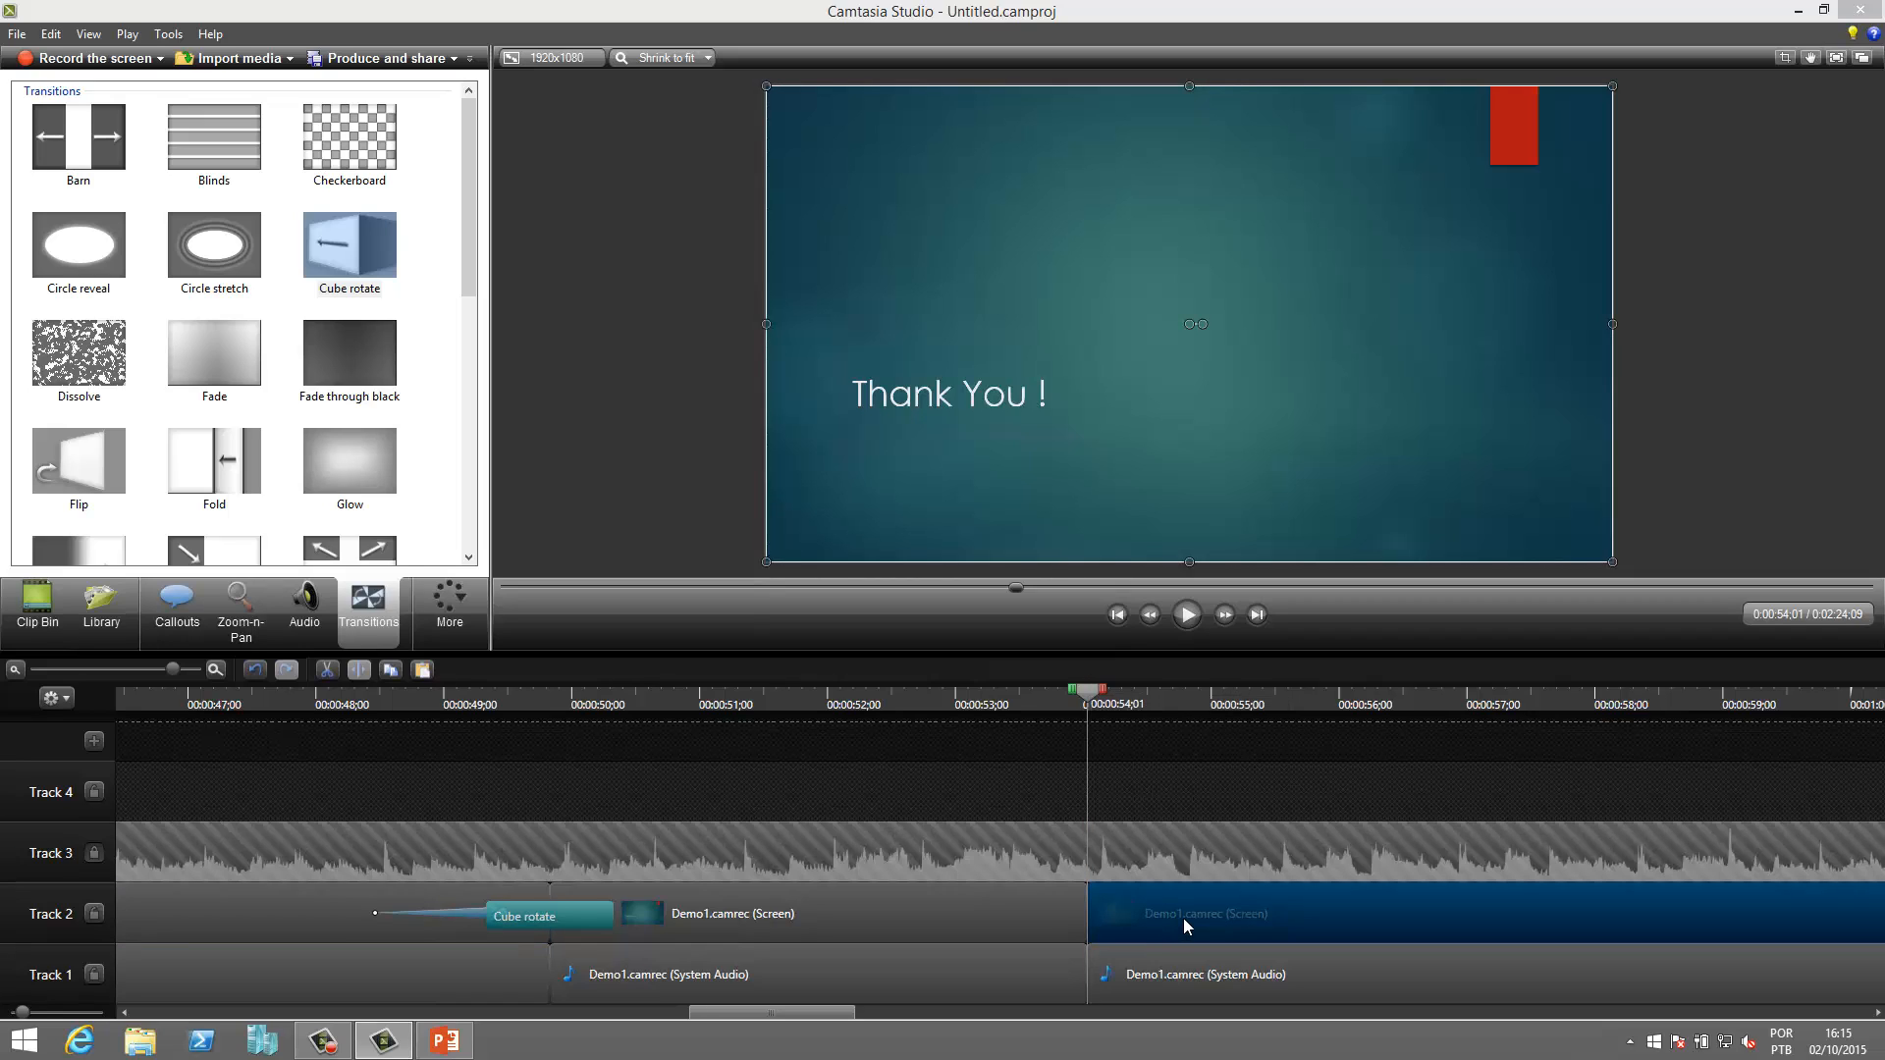
pyautogui.press('Delete')
pyautogui.click(1176, 956)
pyautogui.press('Delete')
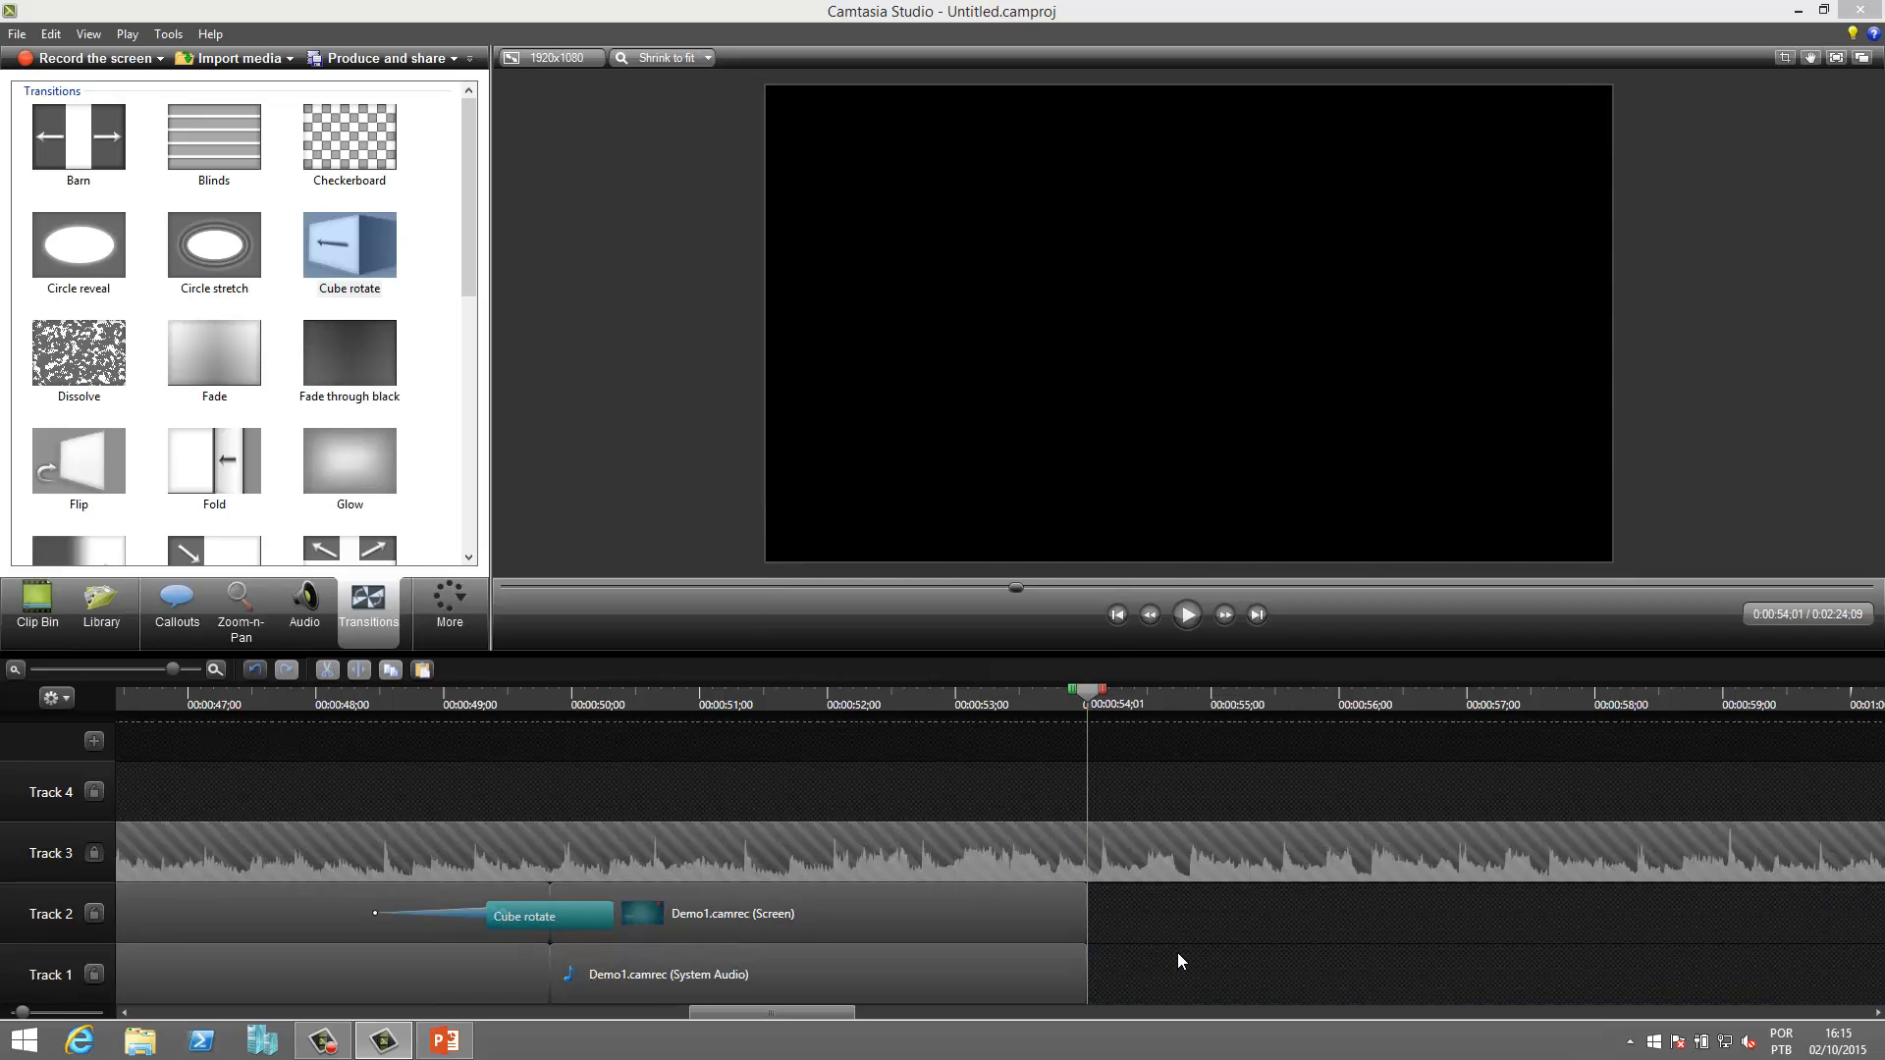
# Unlock Track 3 and trim the end of the music clip back to 54;01, level with the end of the video.
pyautogui.moveTo(900, 1020); pyautogui.dragTo(1865, 1026)
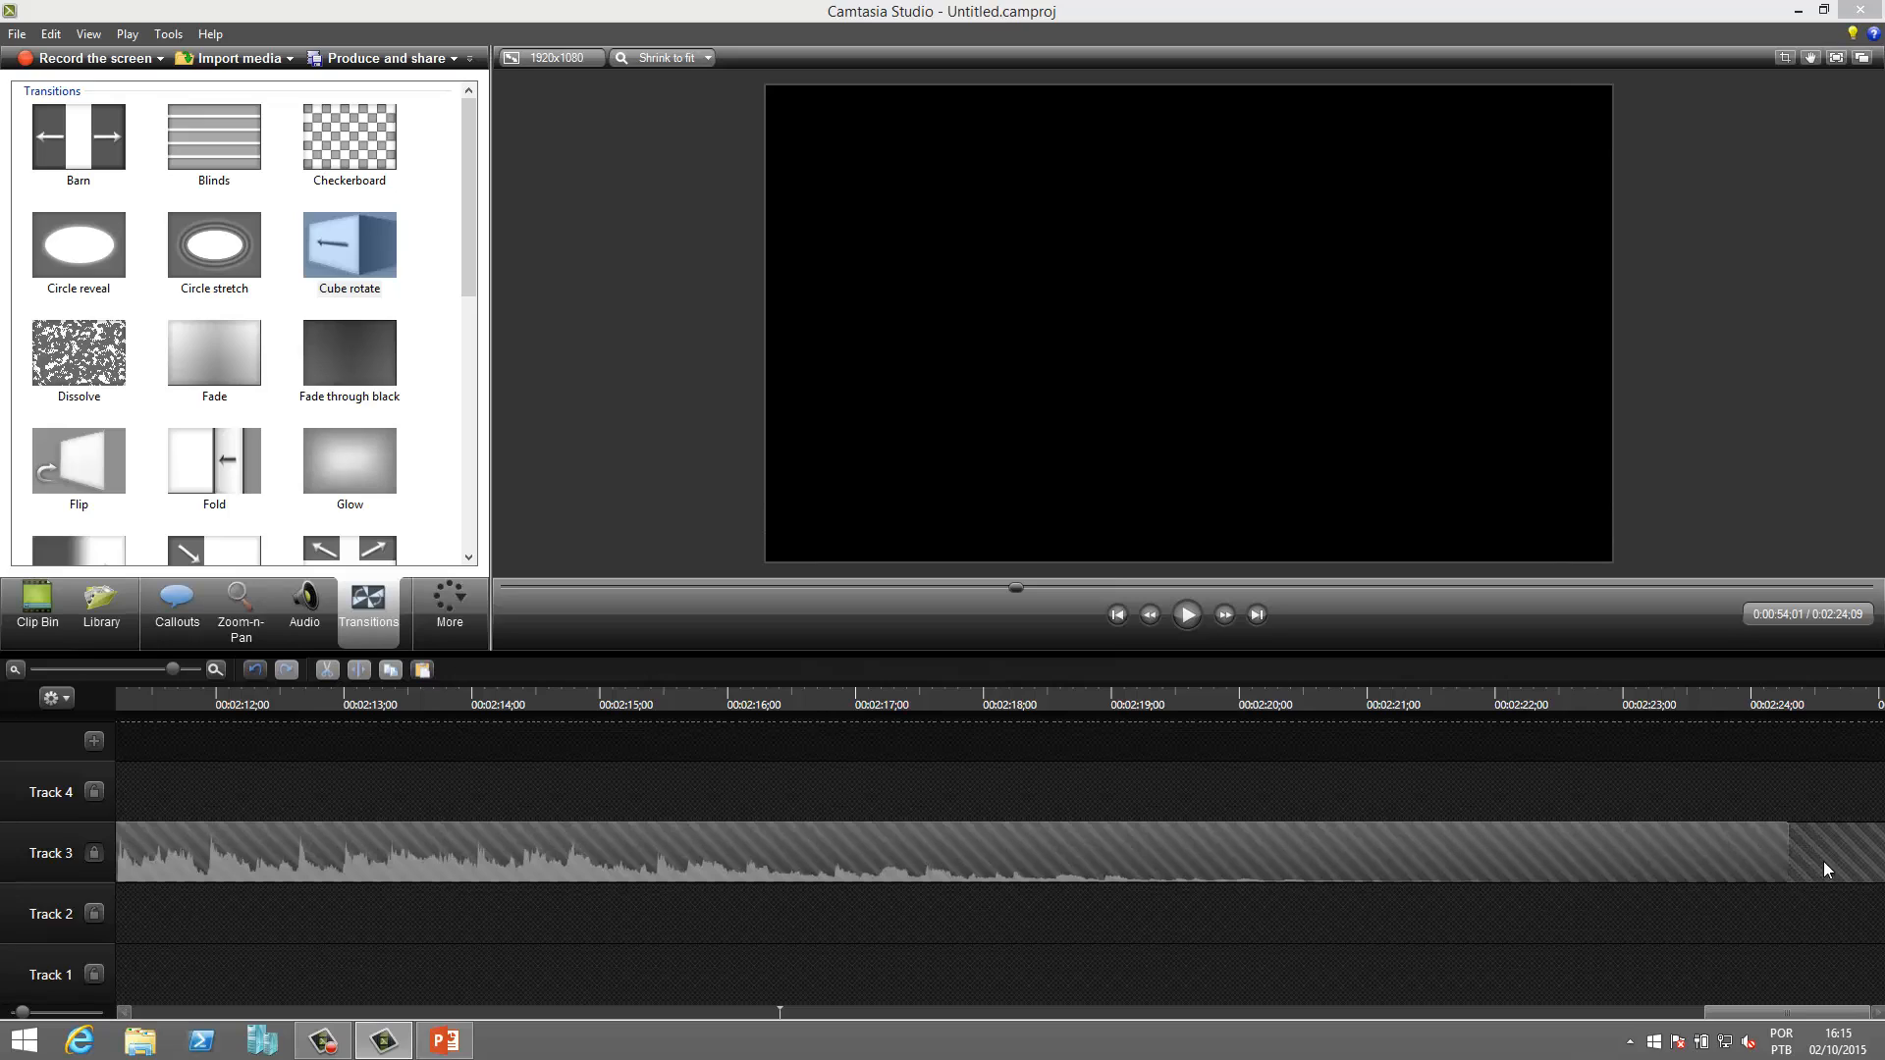
pyautogui.click(93, 855)
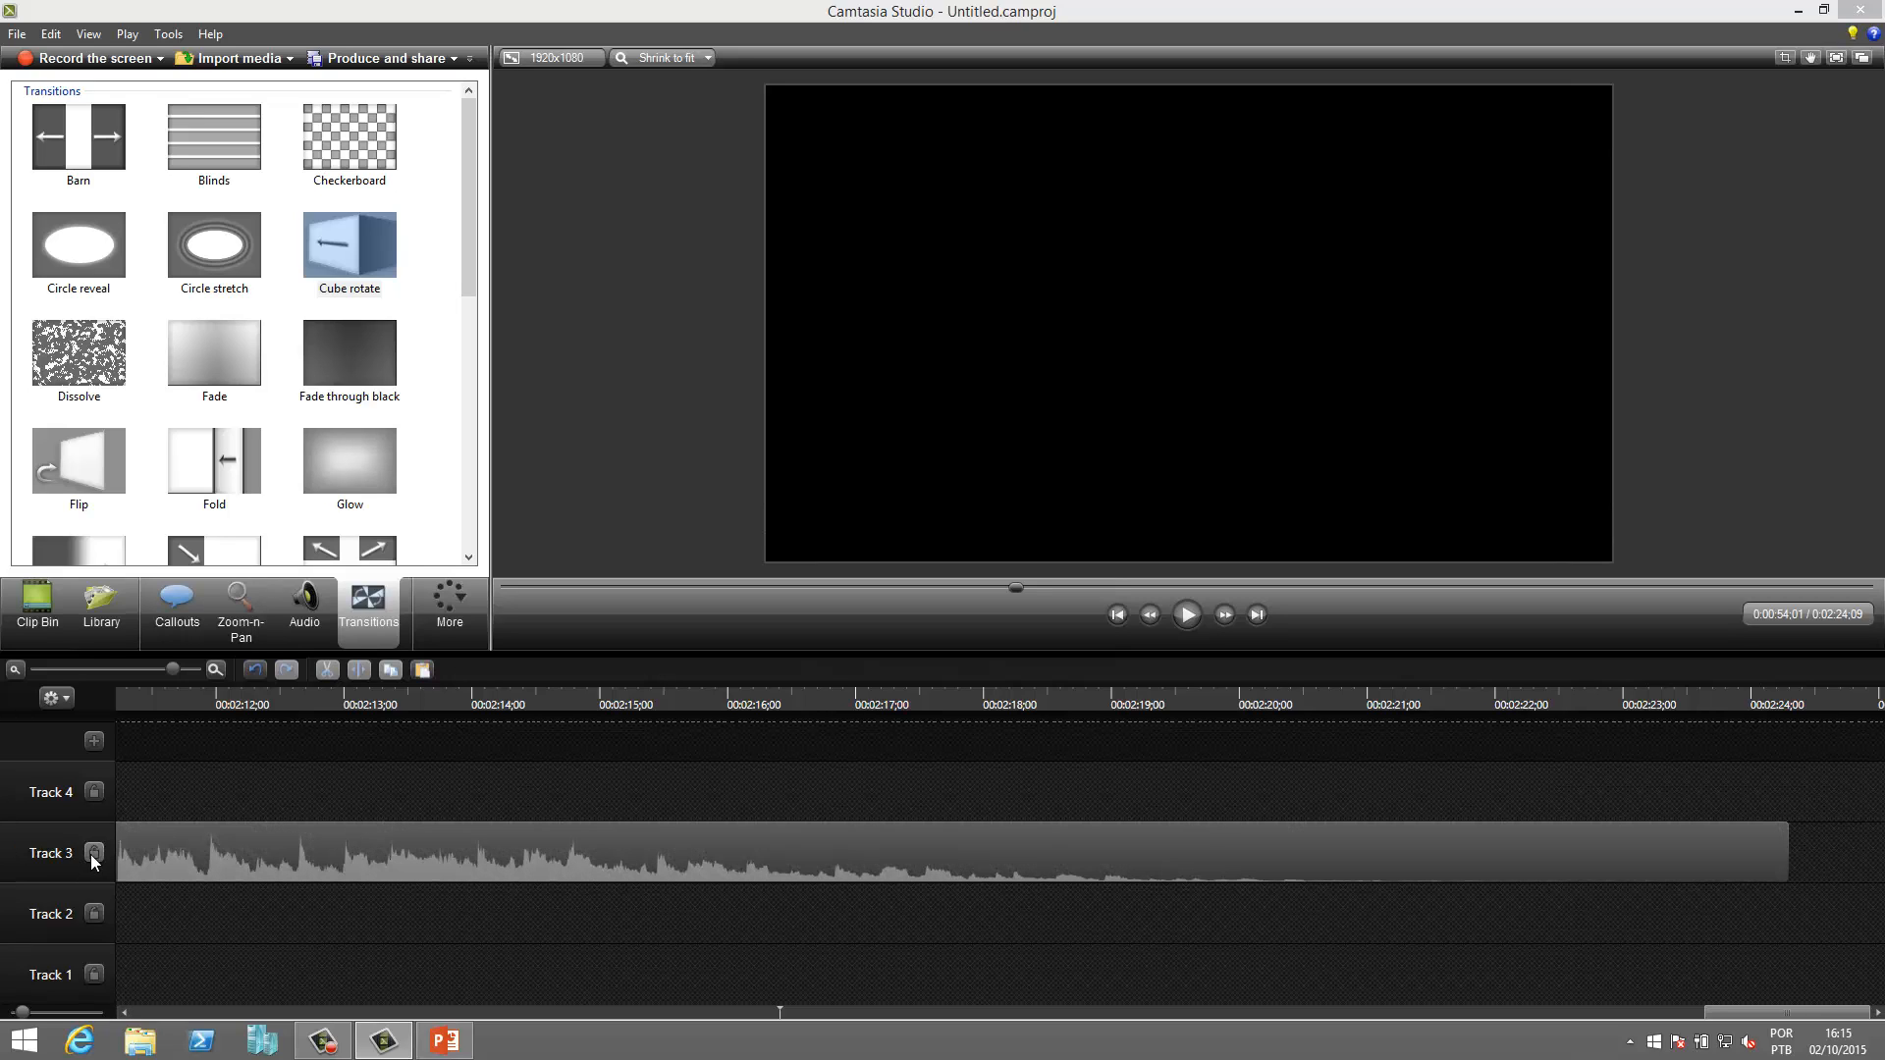
pyautogui.click(1783, 846)
pyautogui.moveTo(1792, 852); pyautogui.dragTo(535, 853)
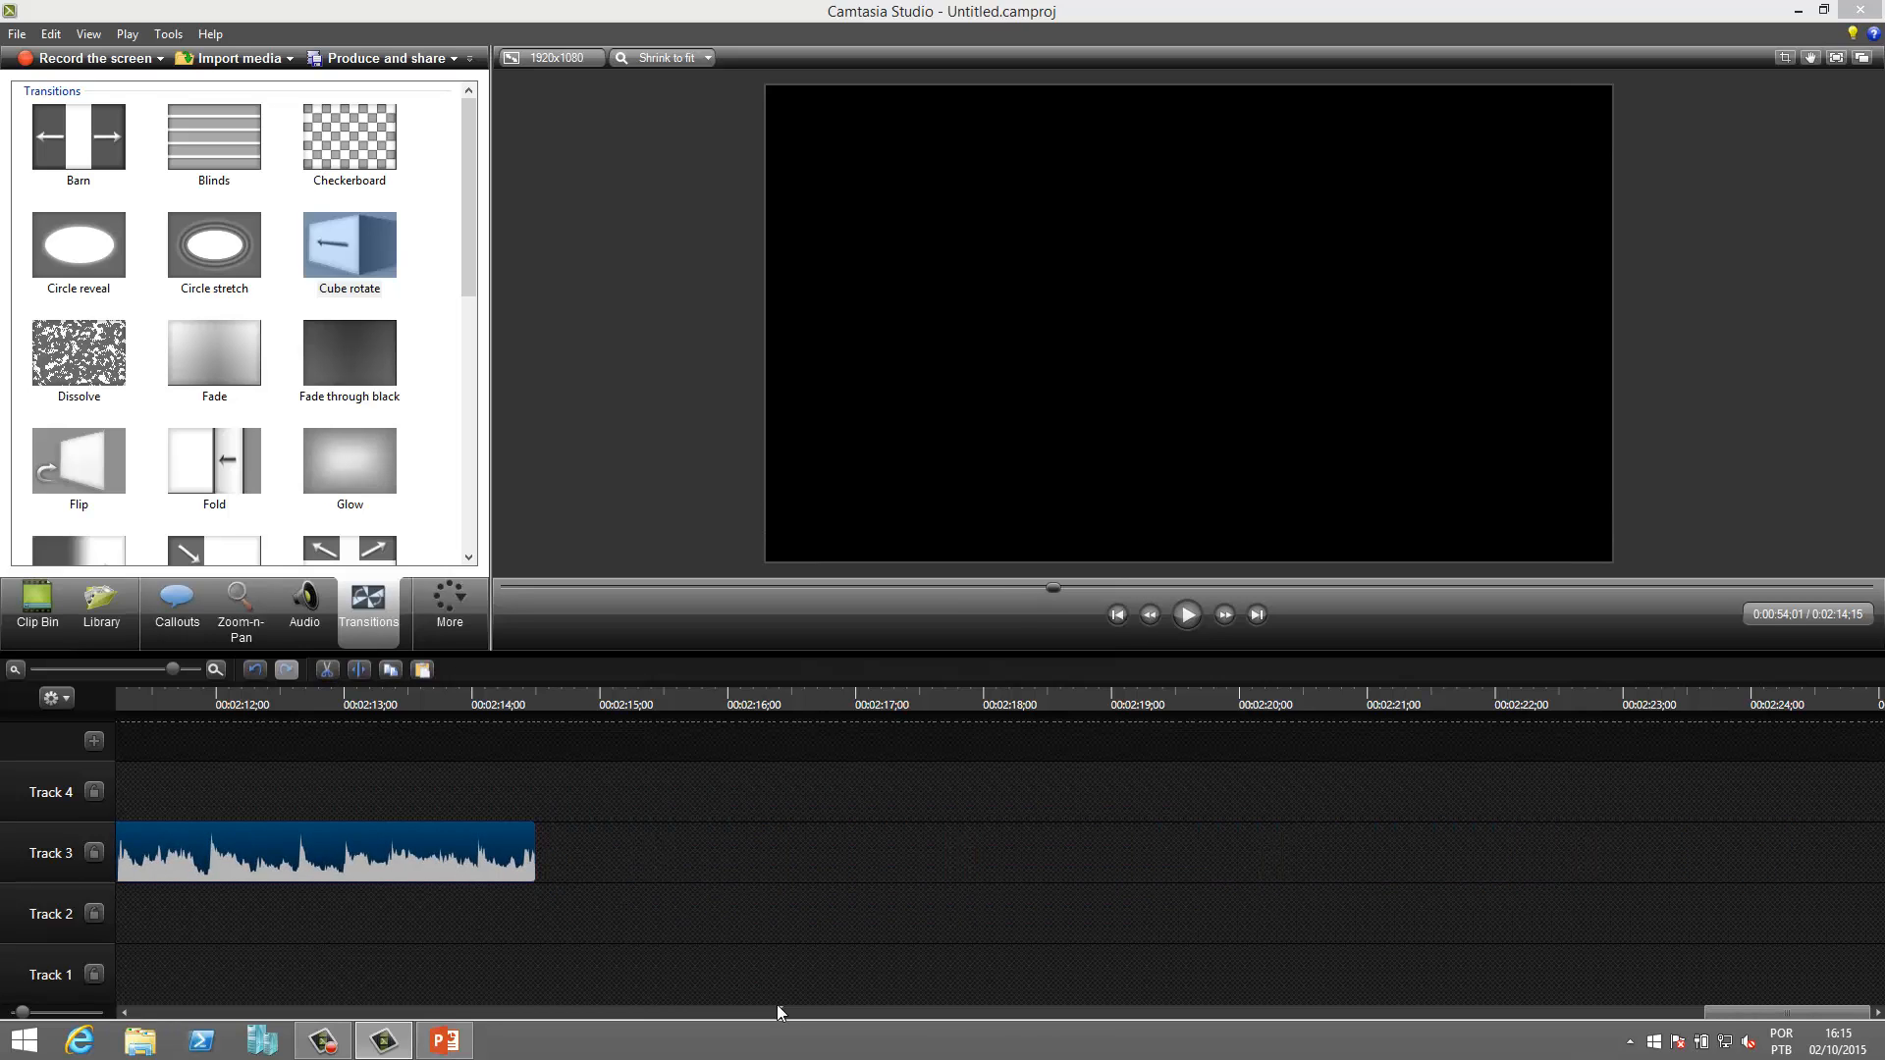
pyautogui.click(1013, 1012)
pyautogui.moveTo(173, 668); pyautogui.dragTo(100, 669)
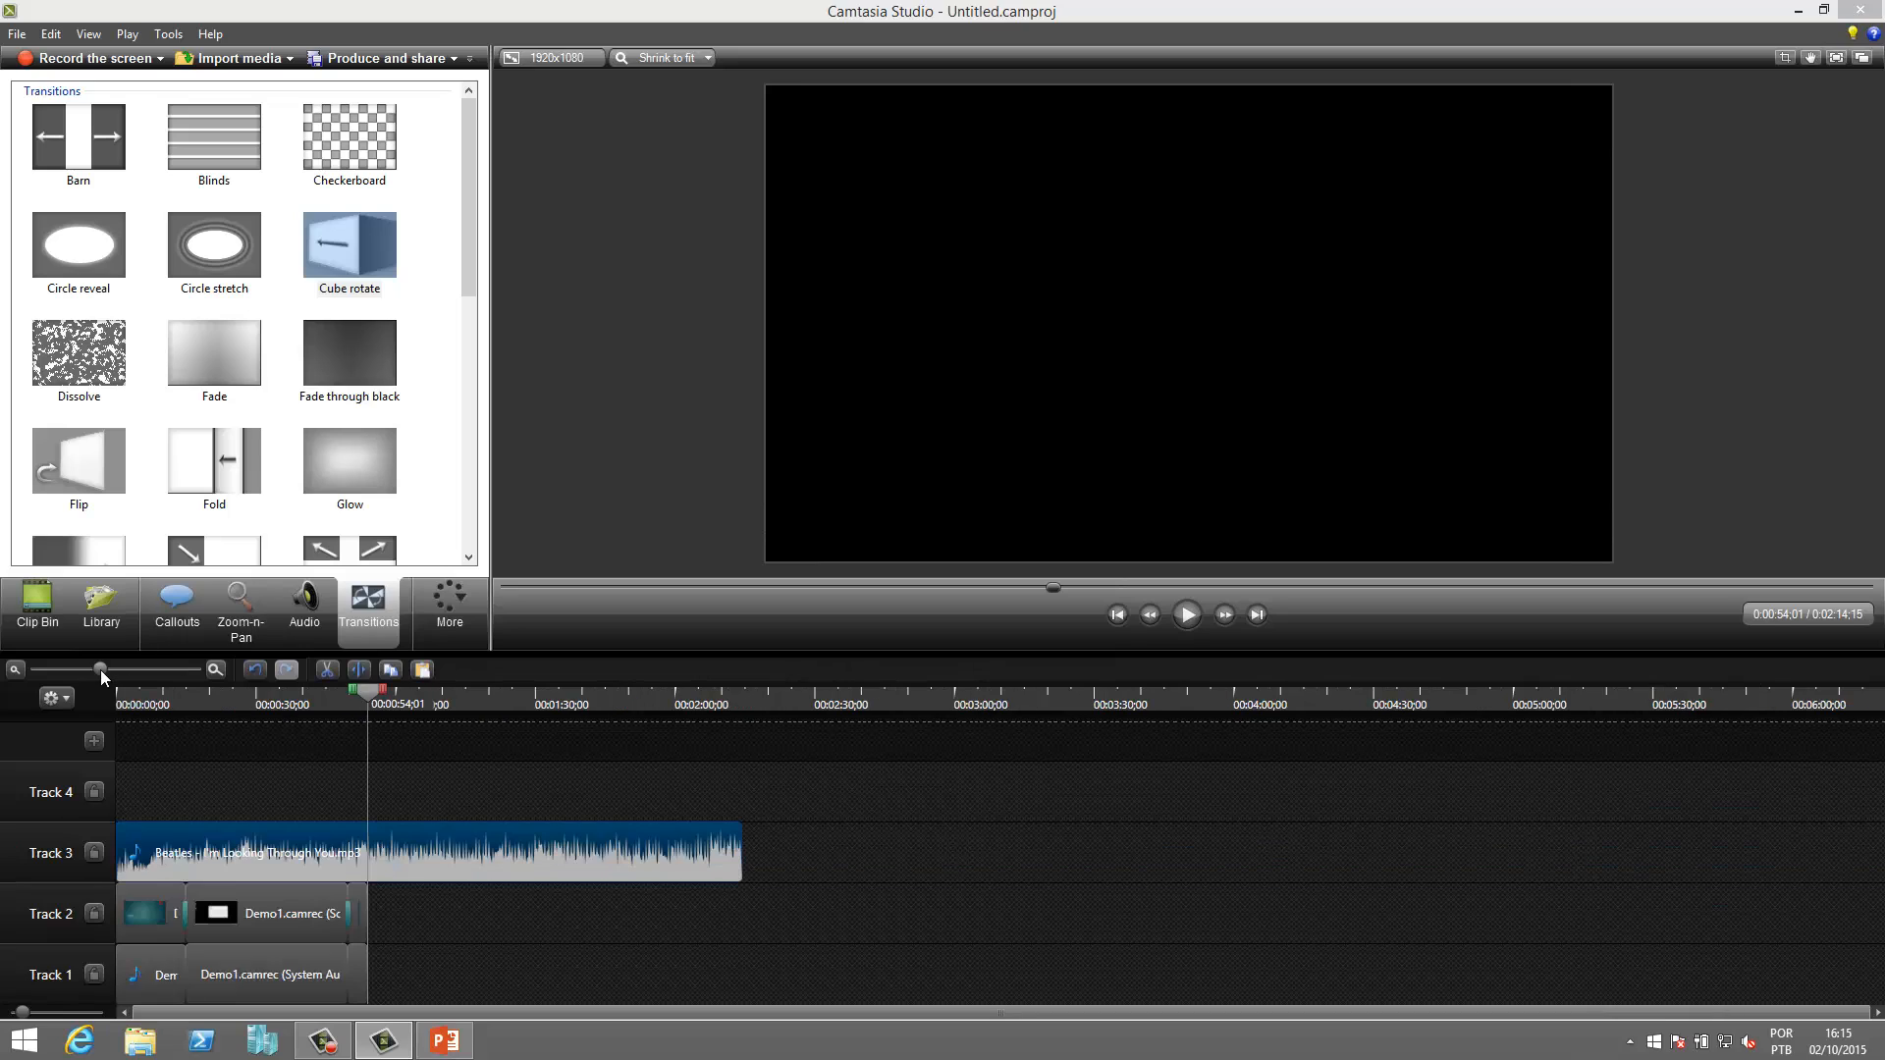
pyautogui.moveTo(751, 857); pyautogui.dragTo(379, 857)
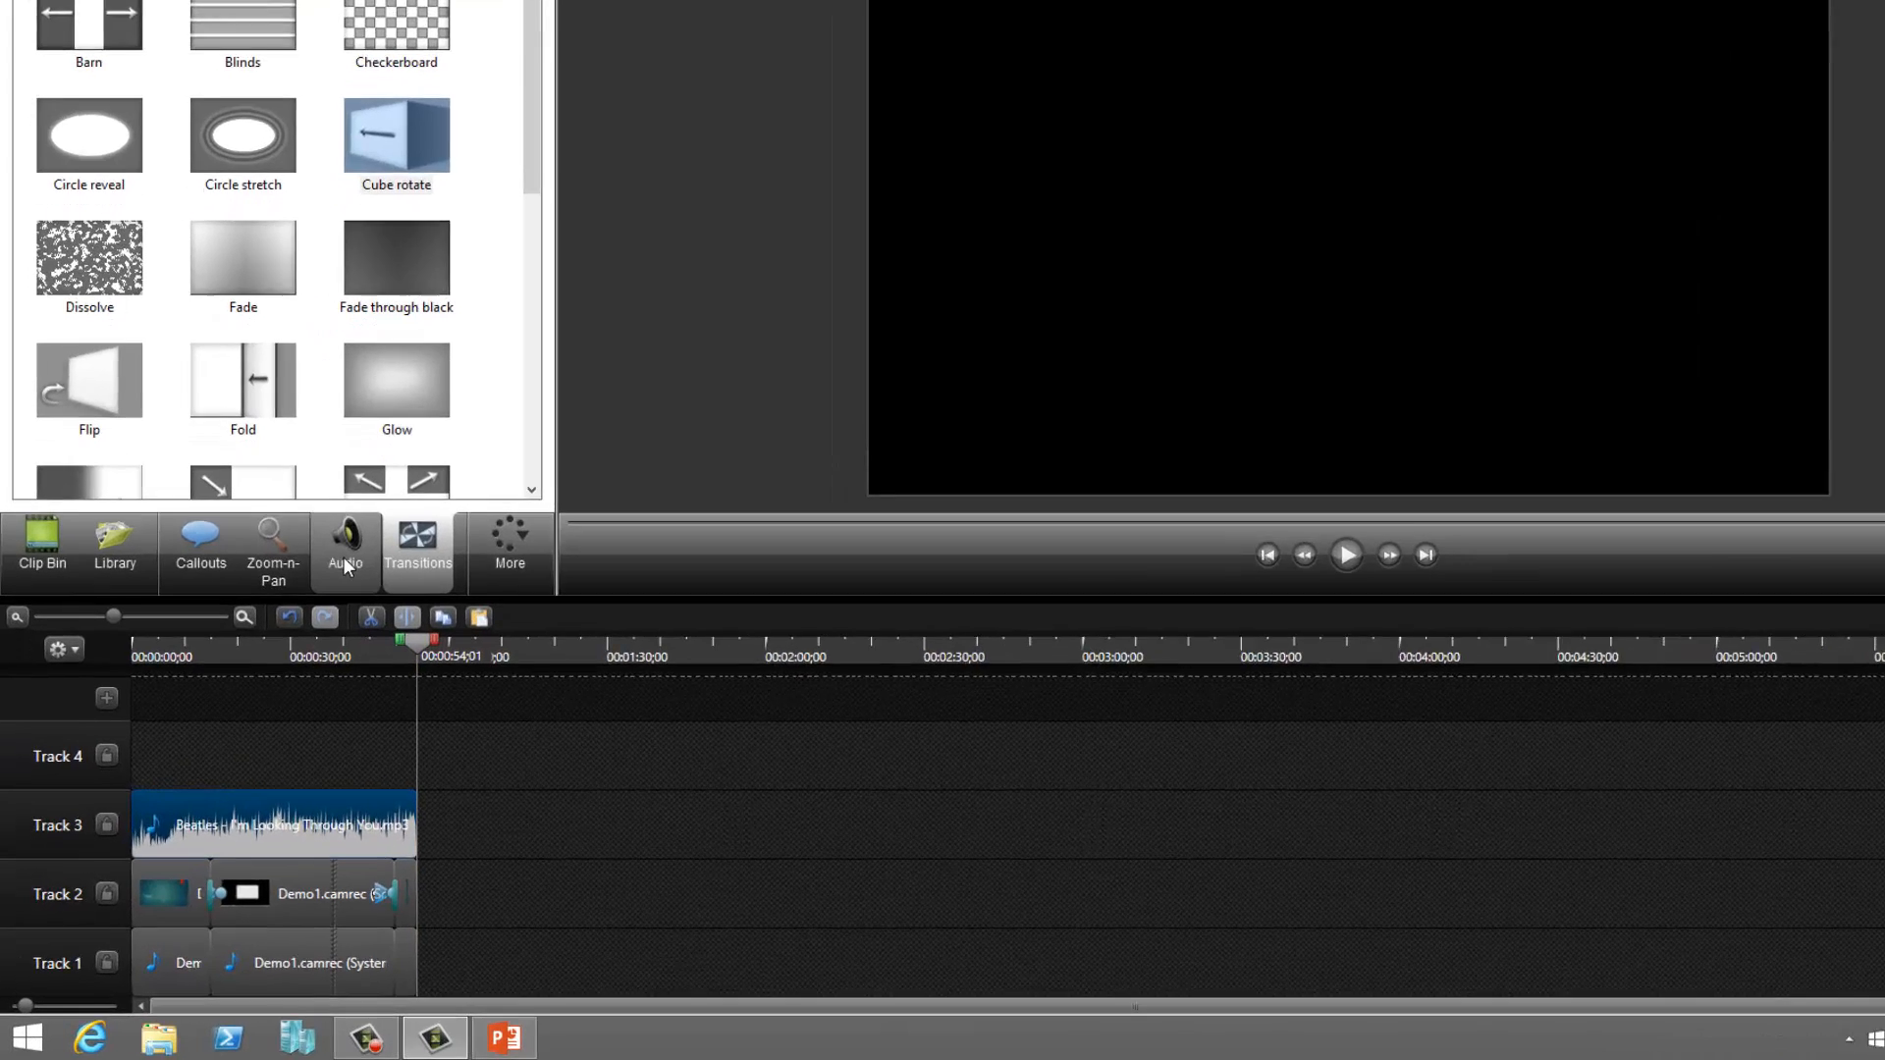
# Add a fade out to the Track 3 music and lower its starting audio point so the volume declines gradually.
pyautogui.click(304, 616)
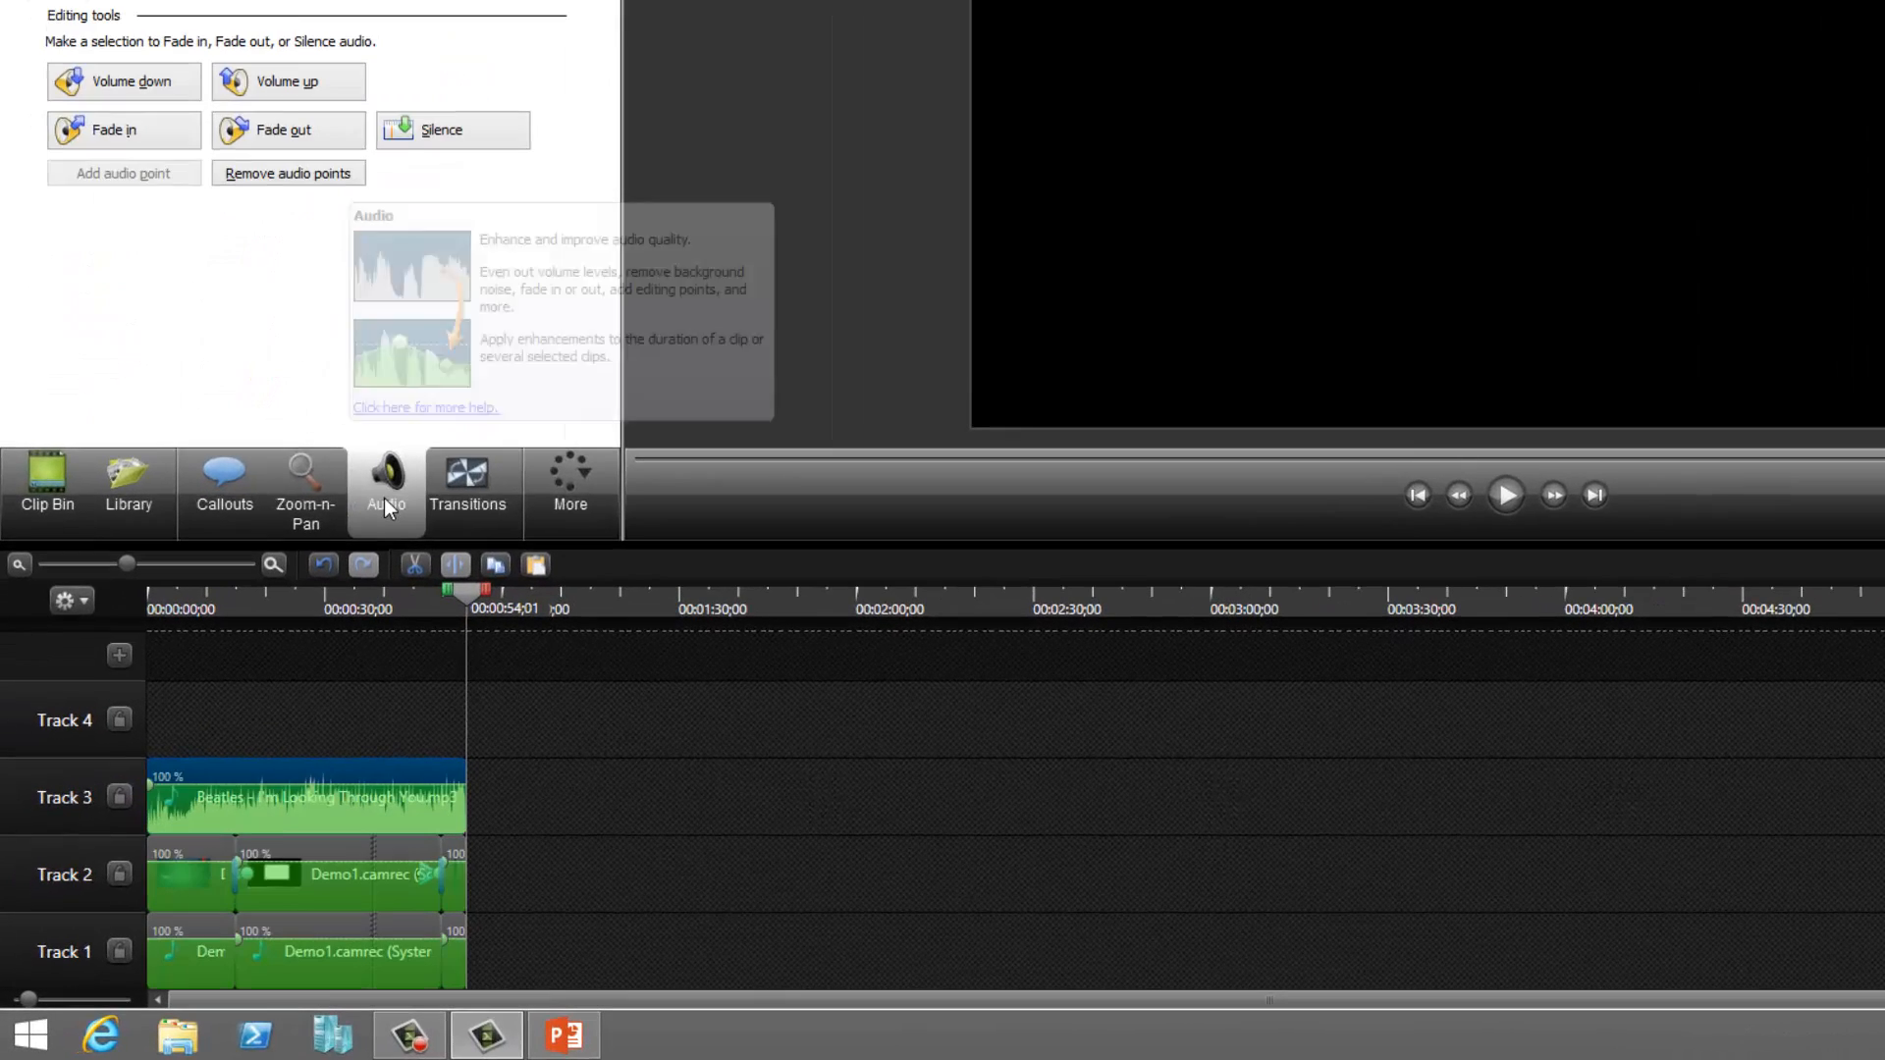
pyautogui.click(292, 136)
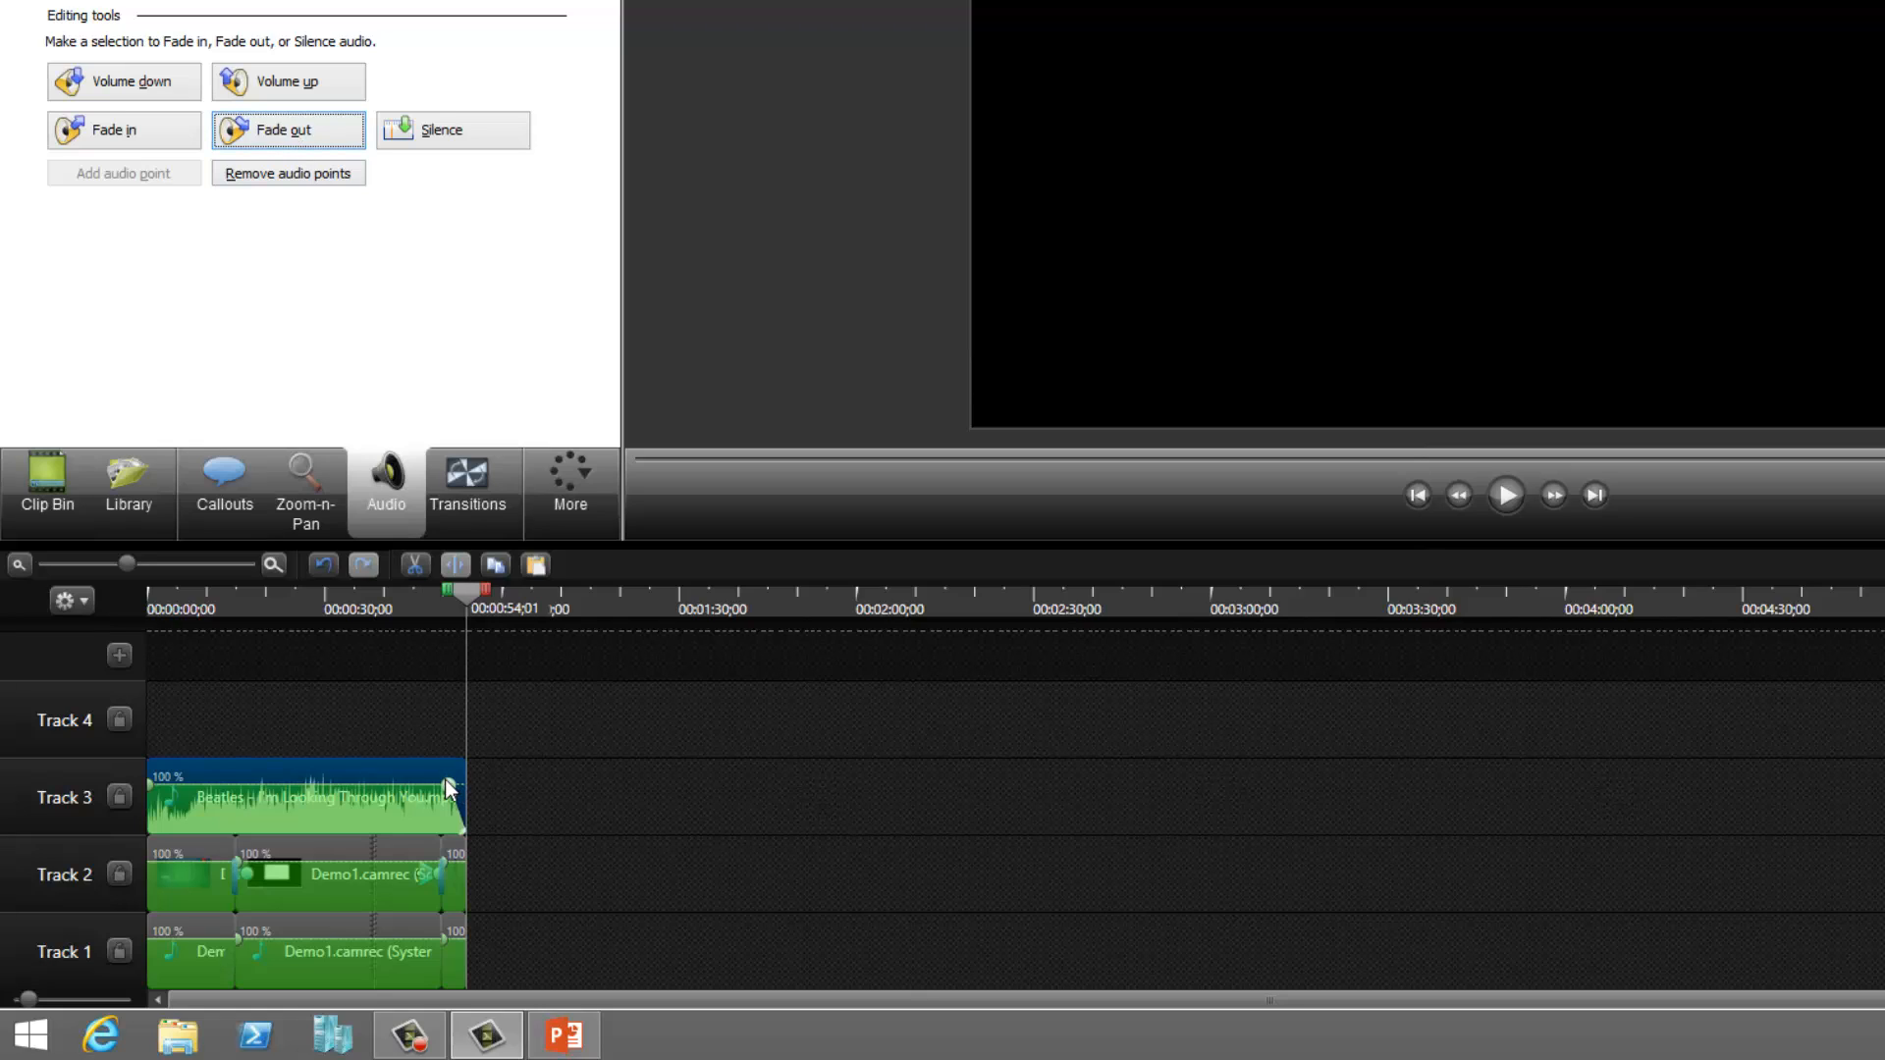
pyautogui.moveTo(446, 789); pyautogui.dragTo(433, 808)
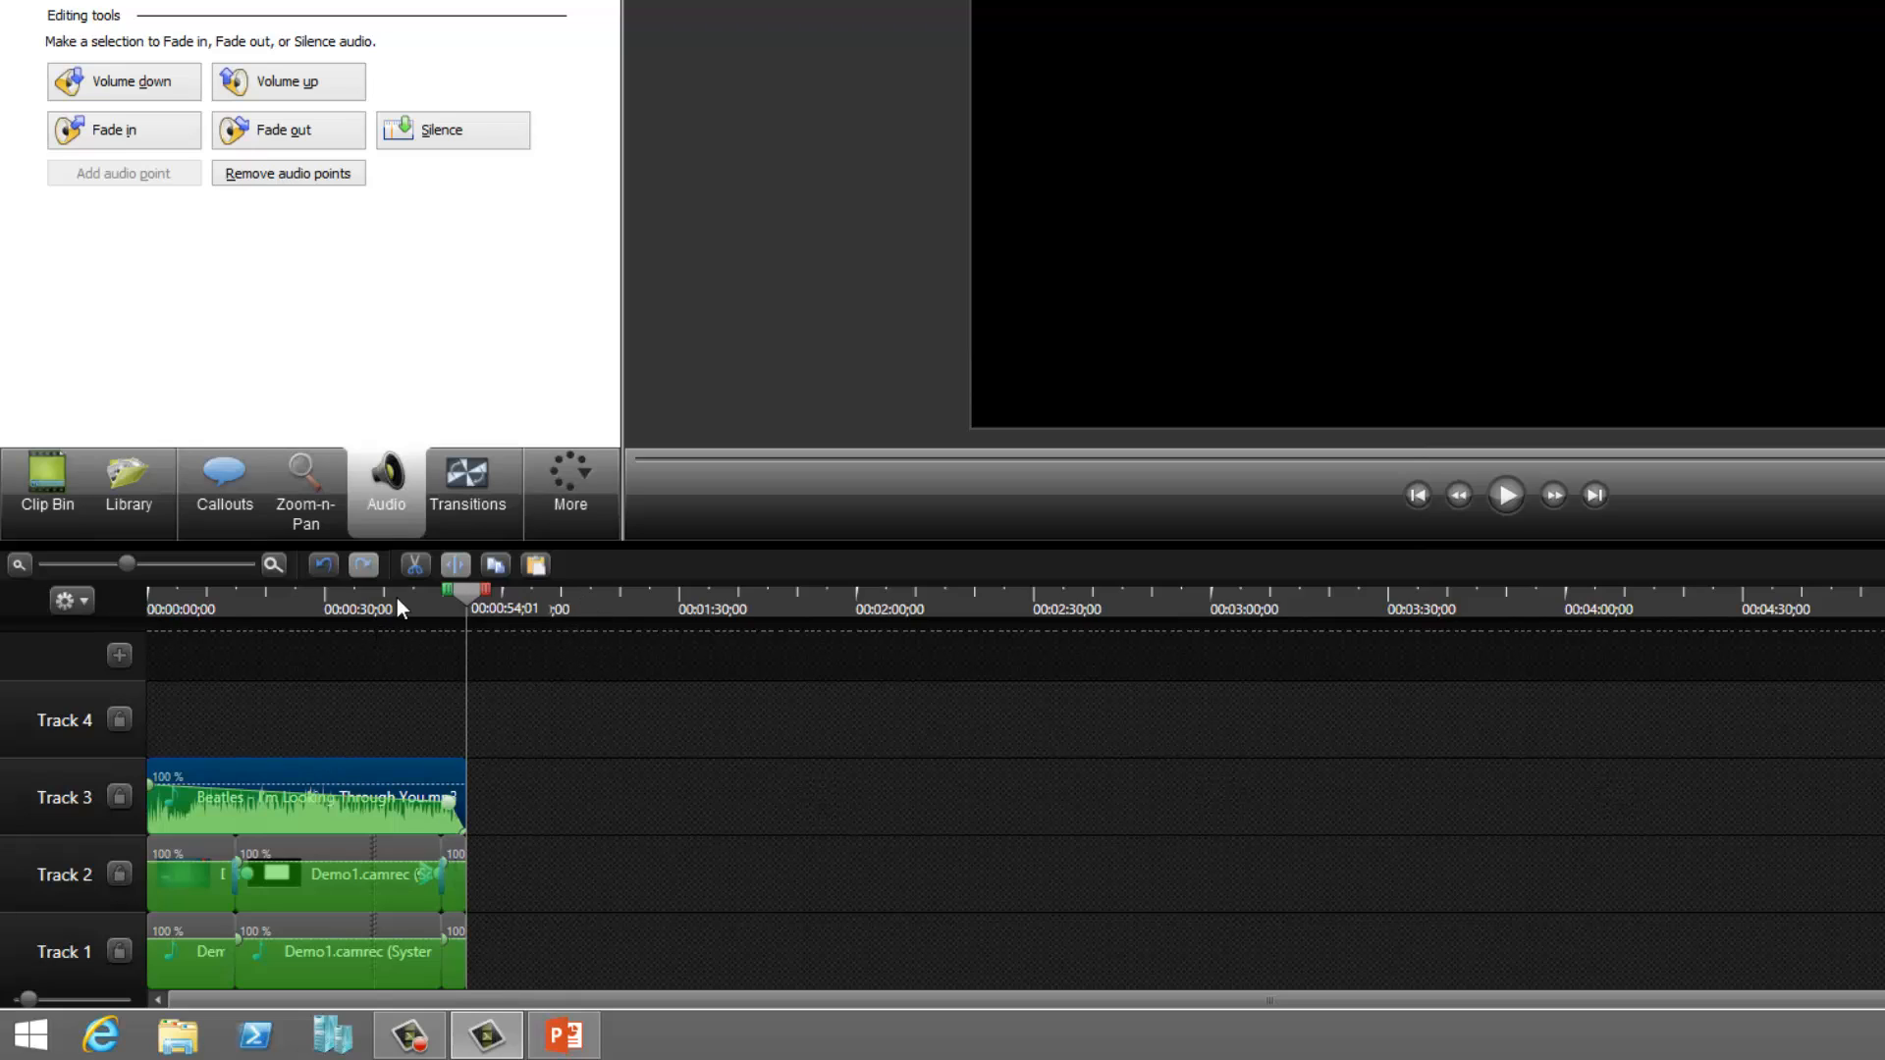
# Add a text callout reading "Info" at 26;17, where the HashCalc Find dialog is open.
pyautogui.click(304, 602)
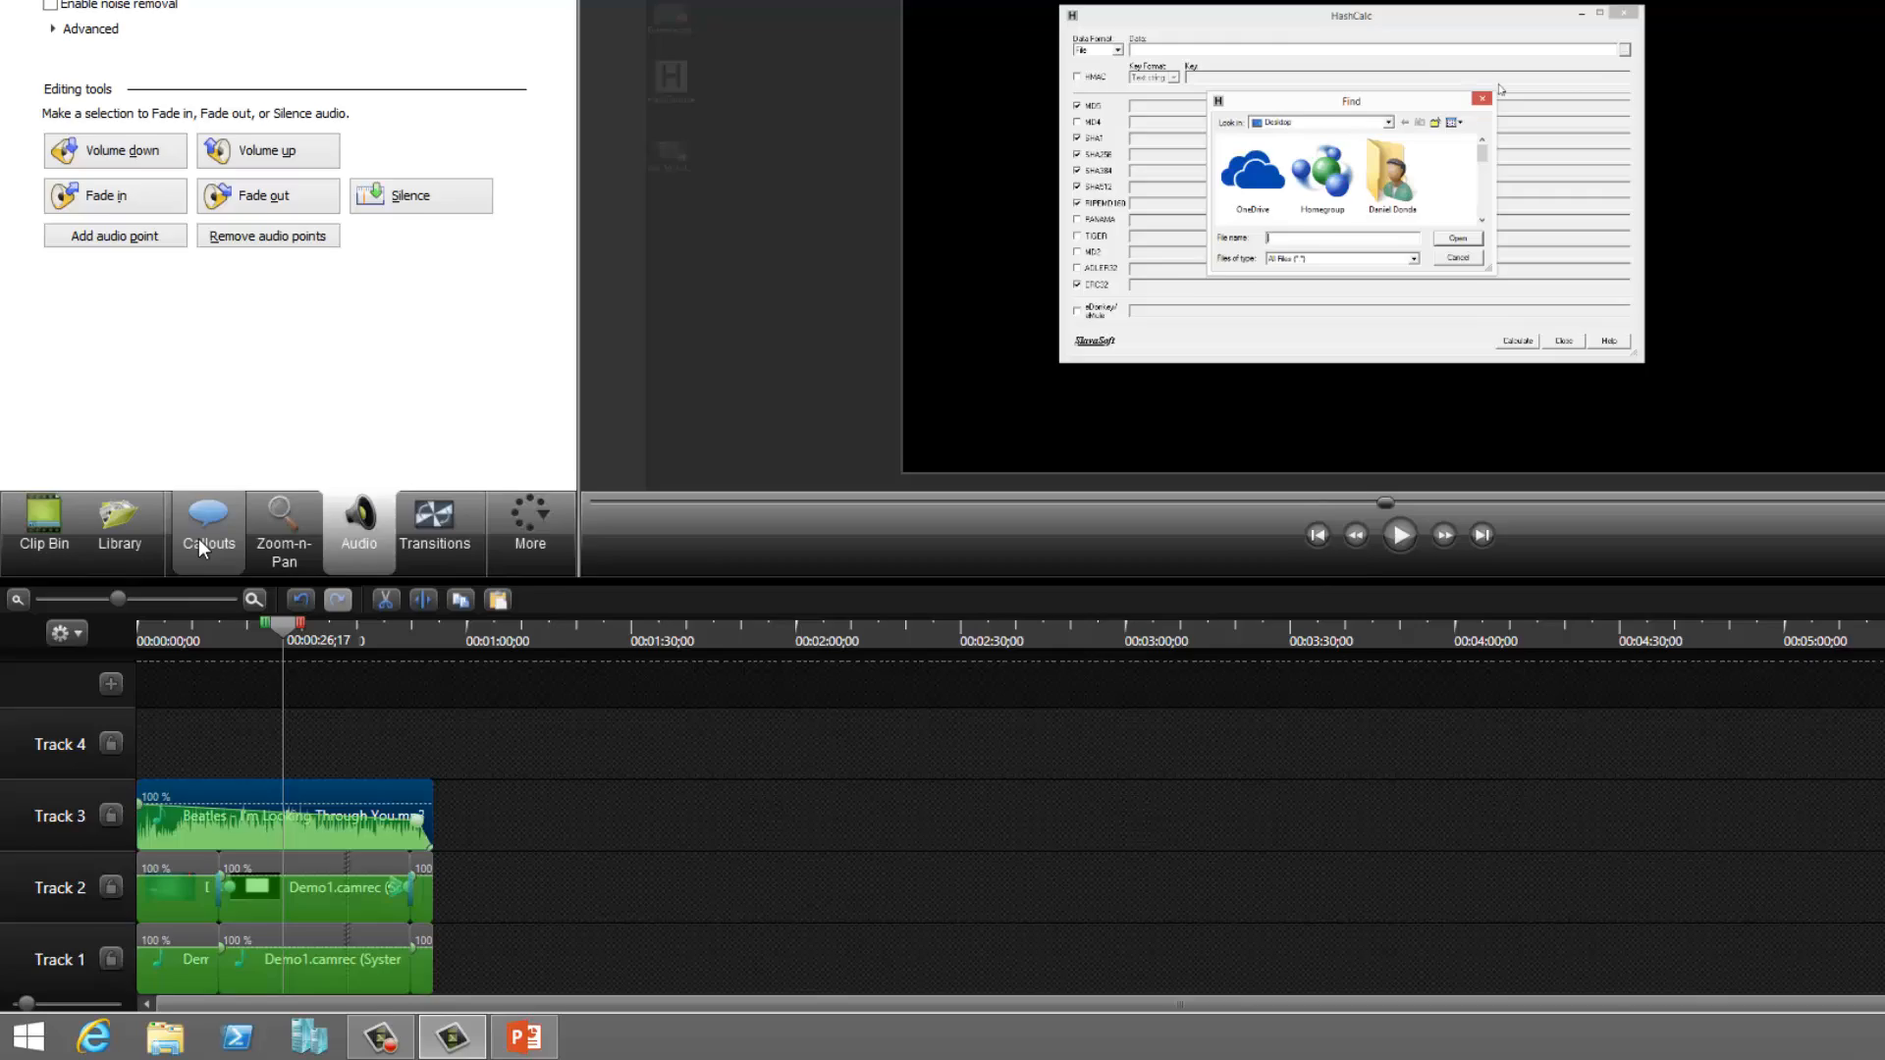
pyautogui.click(225, 486)
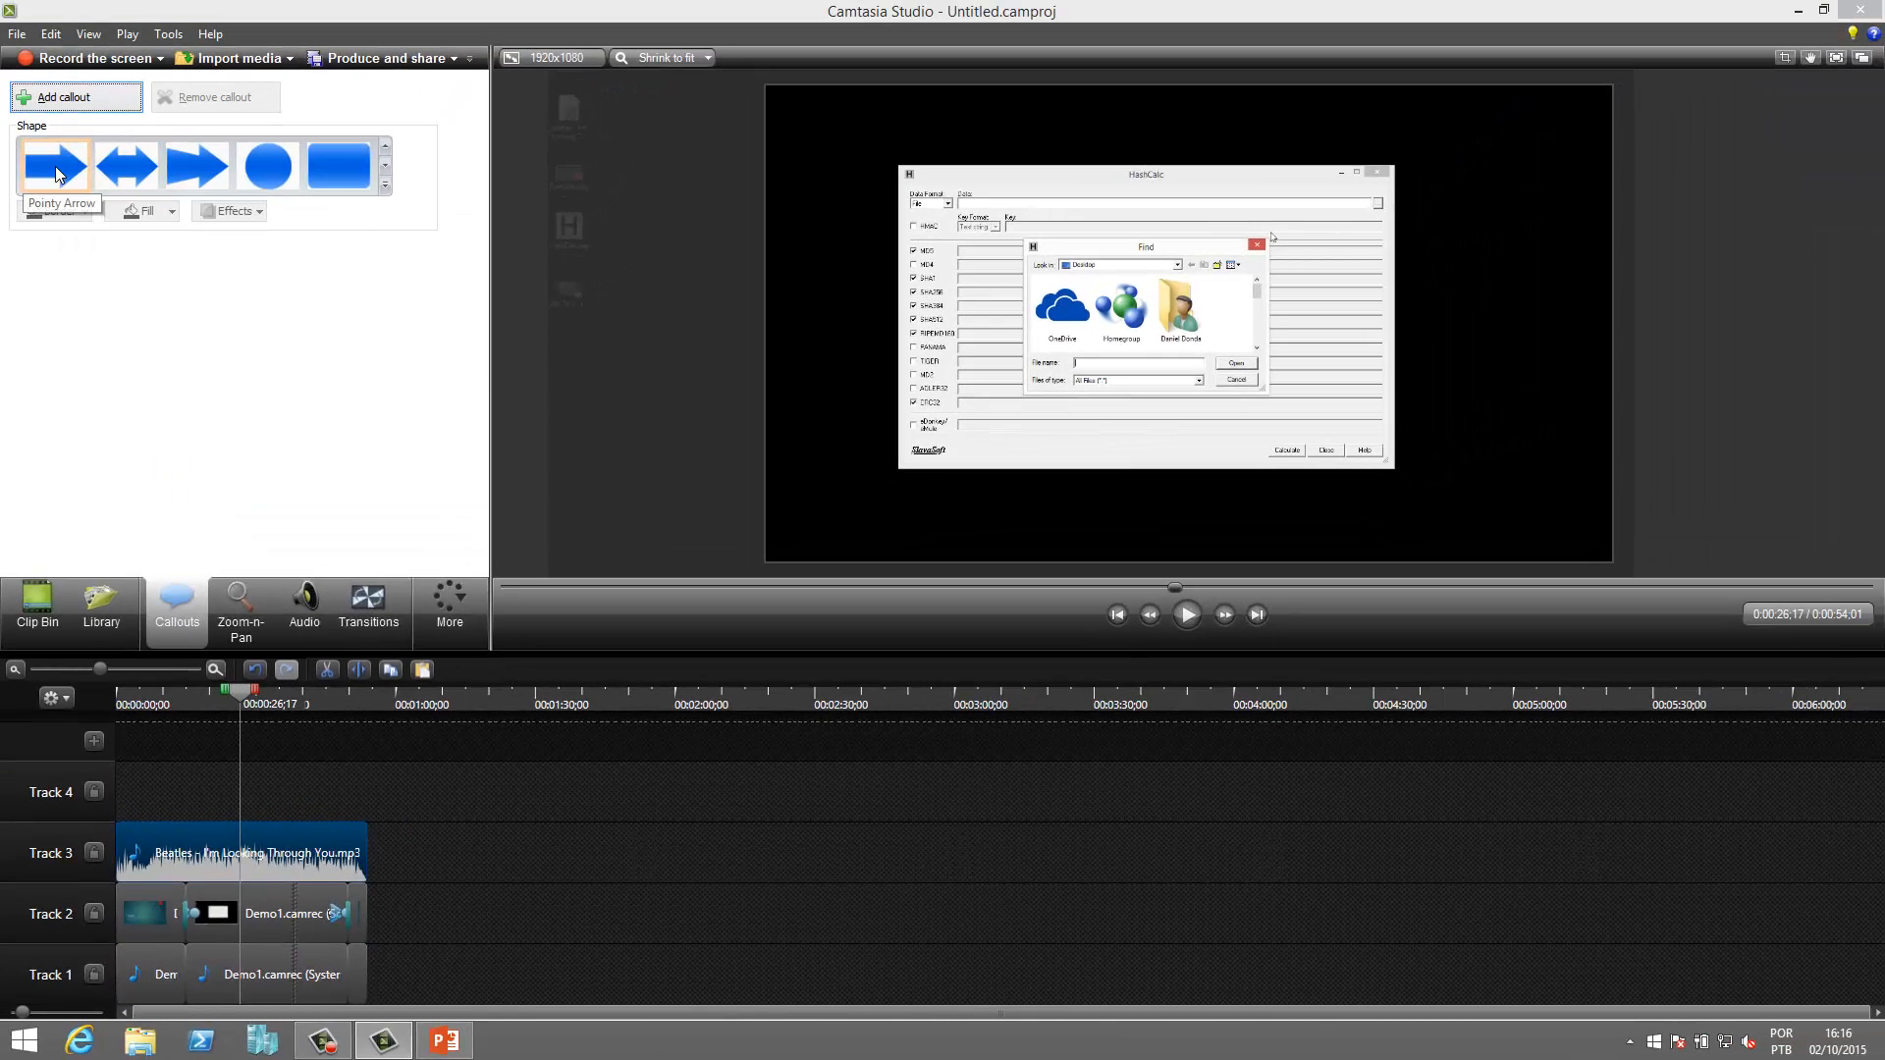
pyautogui.click(385, 189)
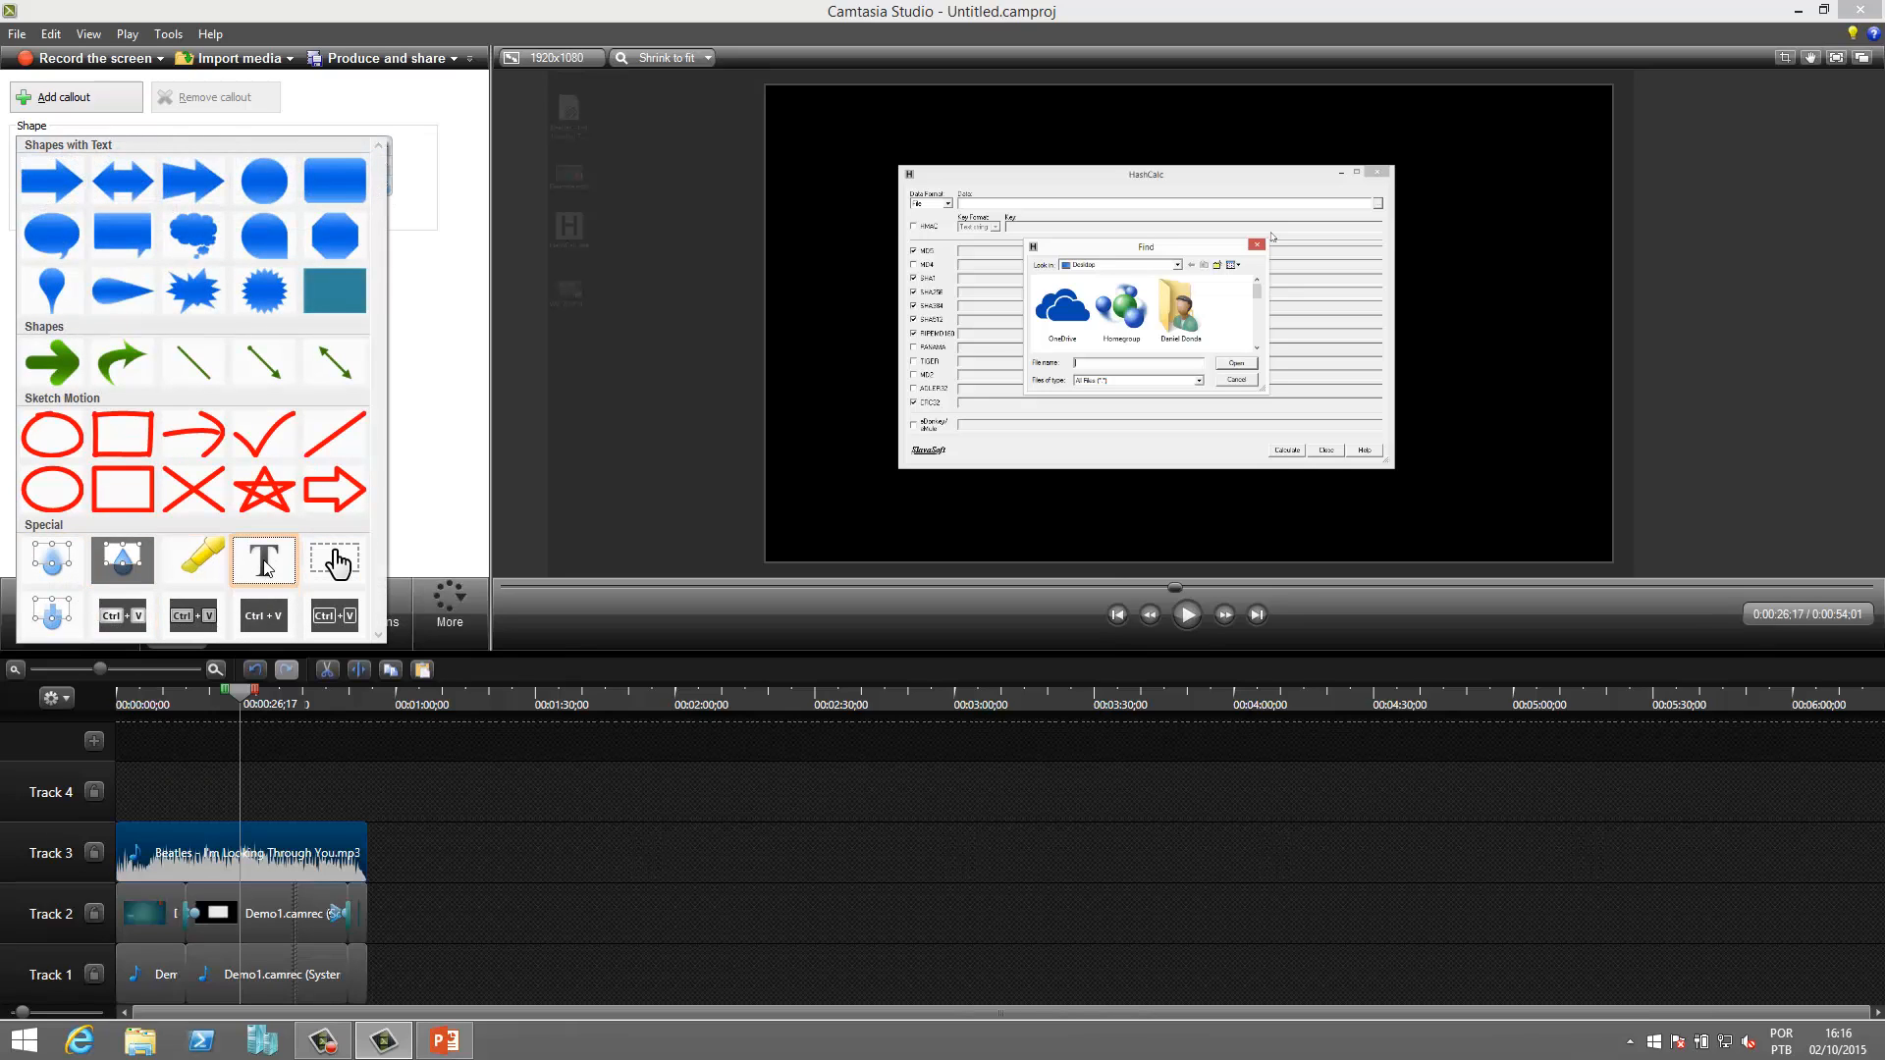
pyautogui.click(263, 562)
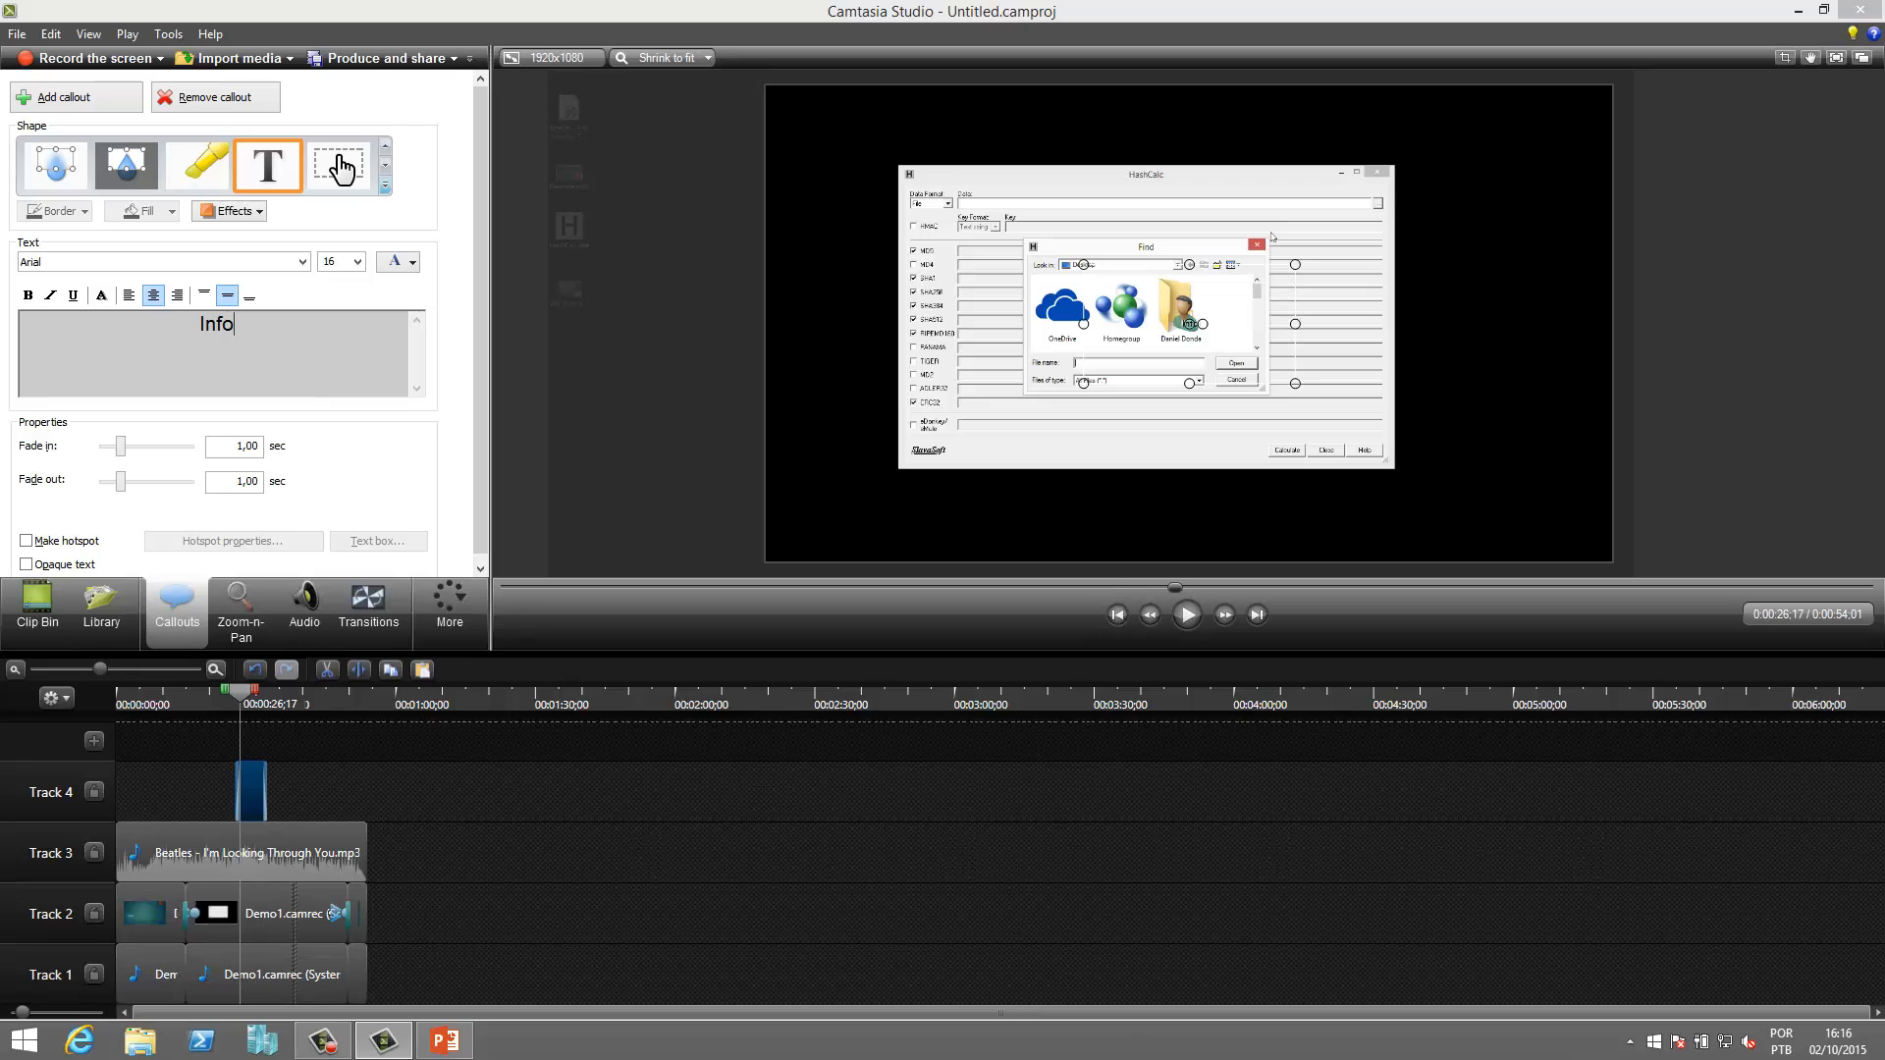
# Format the Info text in yellow at size 48 and fit its box in the black area above HashCalc's upper-left corner.
pyautogui.click(411, 262)
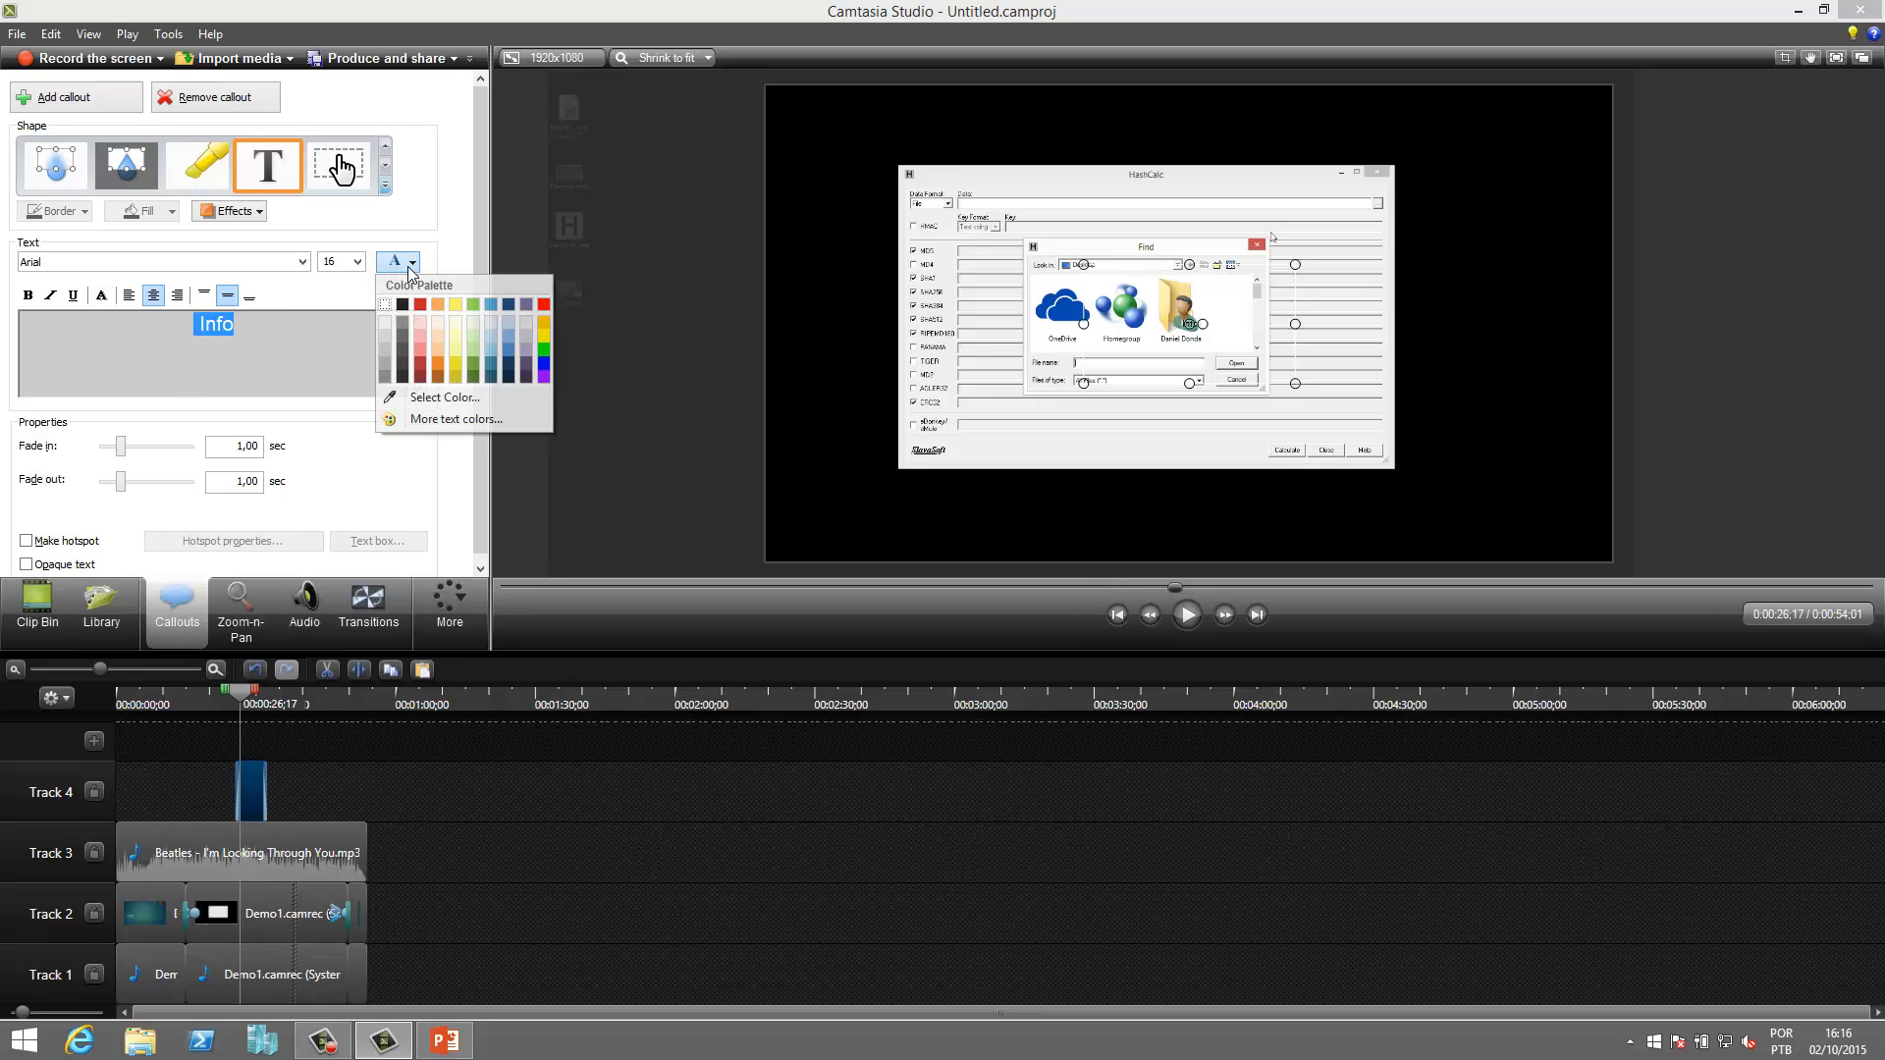
pyautogui.click(456, 304)
pyautogui.moveTo(1241, 373); pyautogui.dragTo(931, 174)
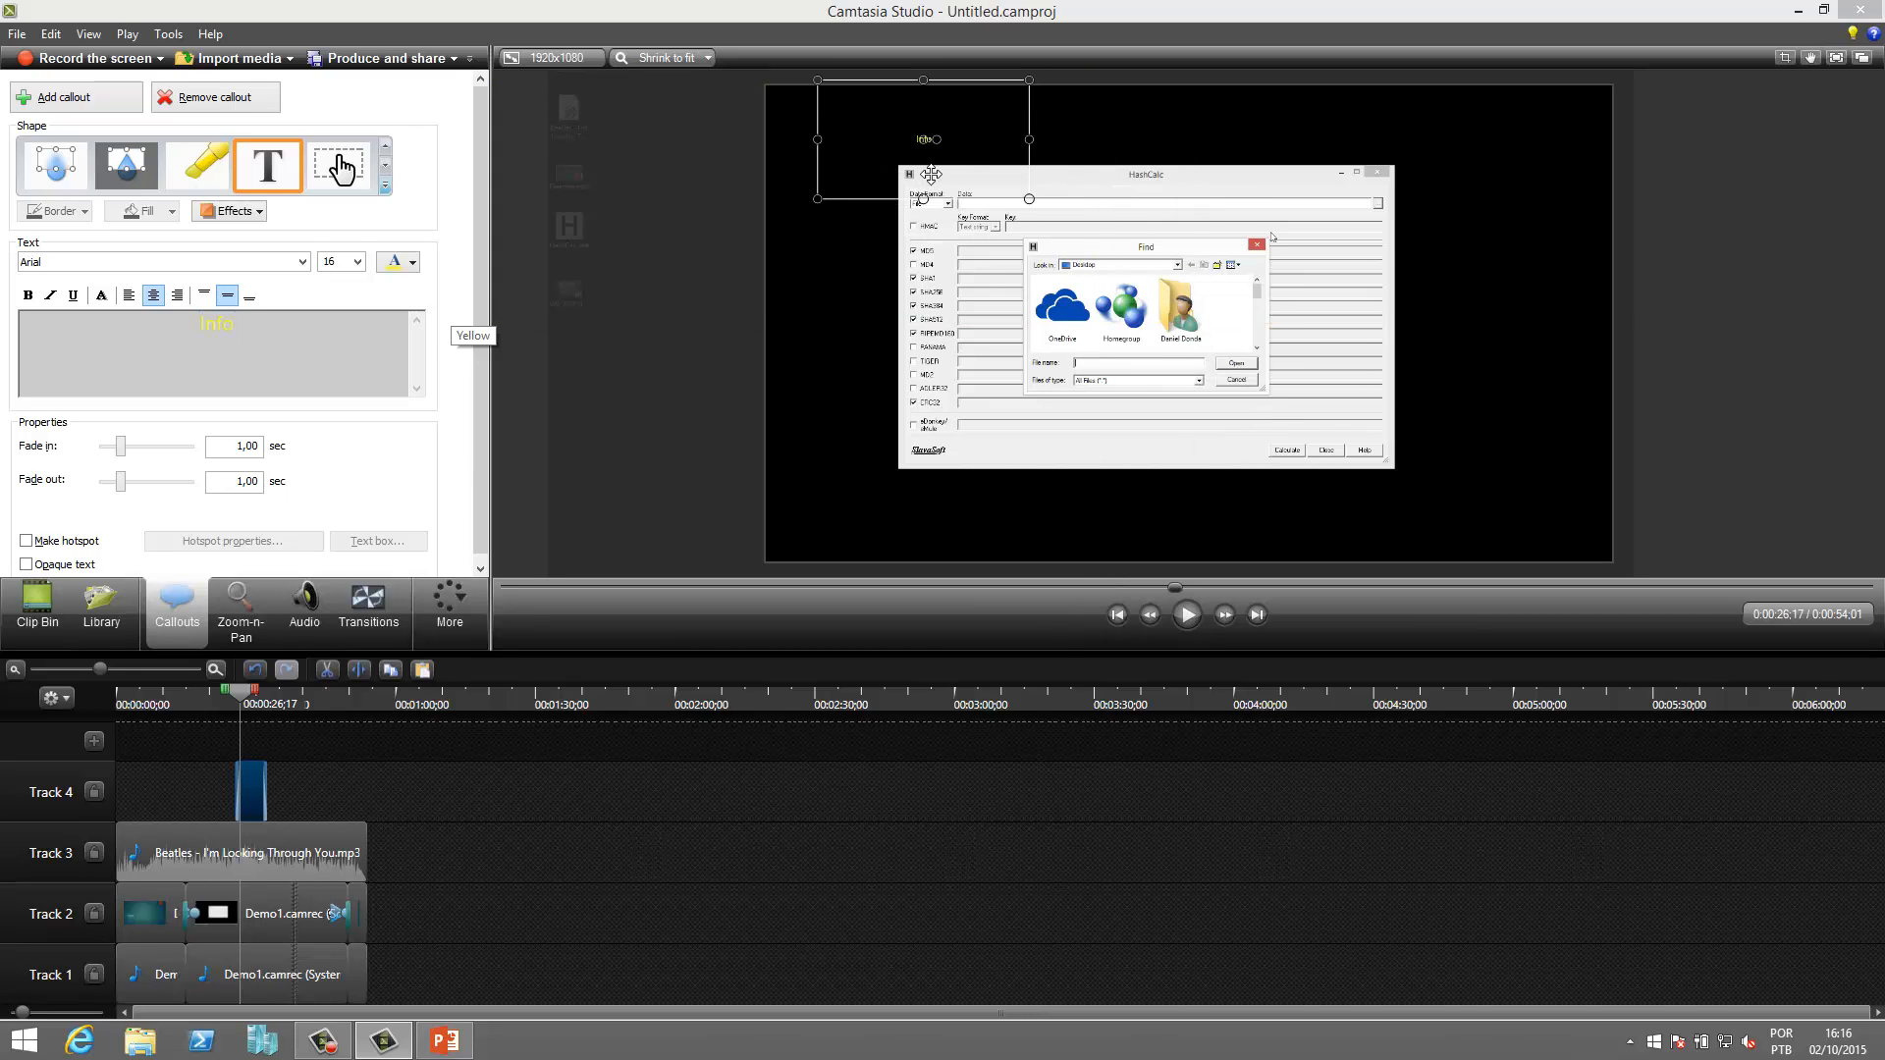
pyautogui.click(357, 262)
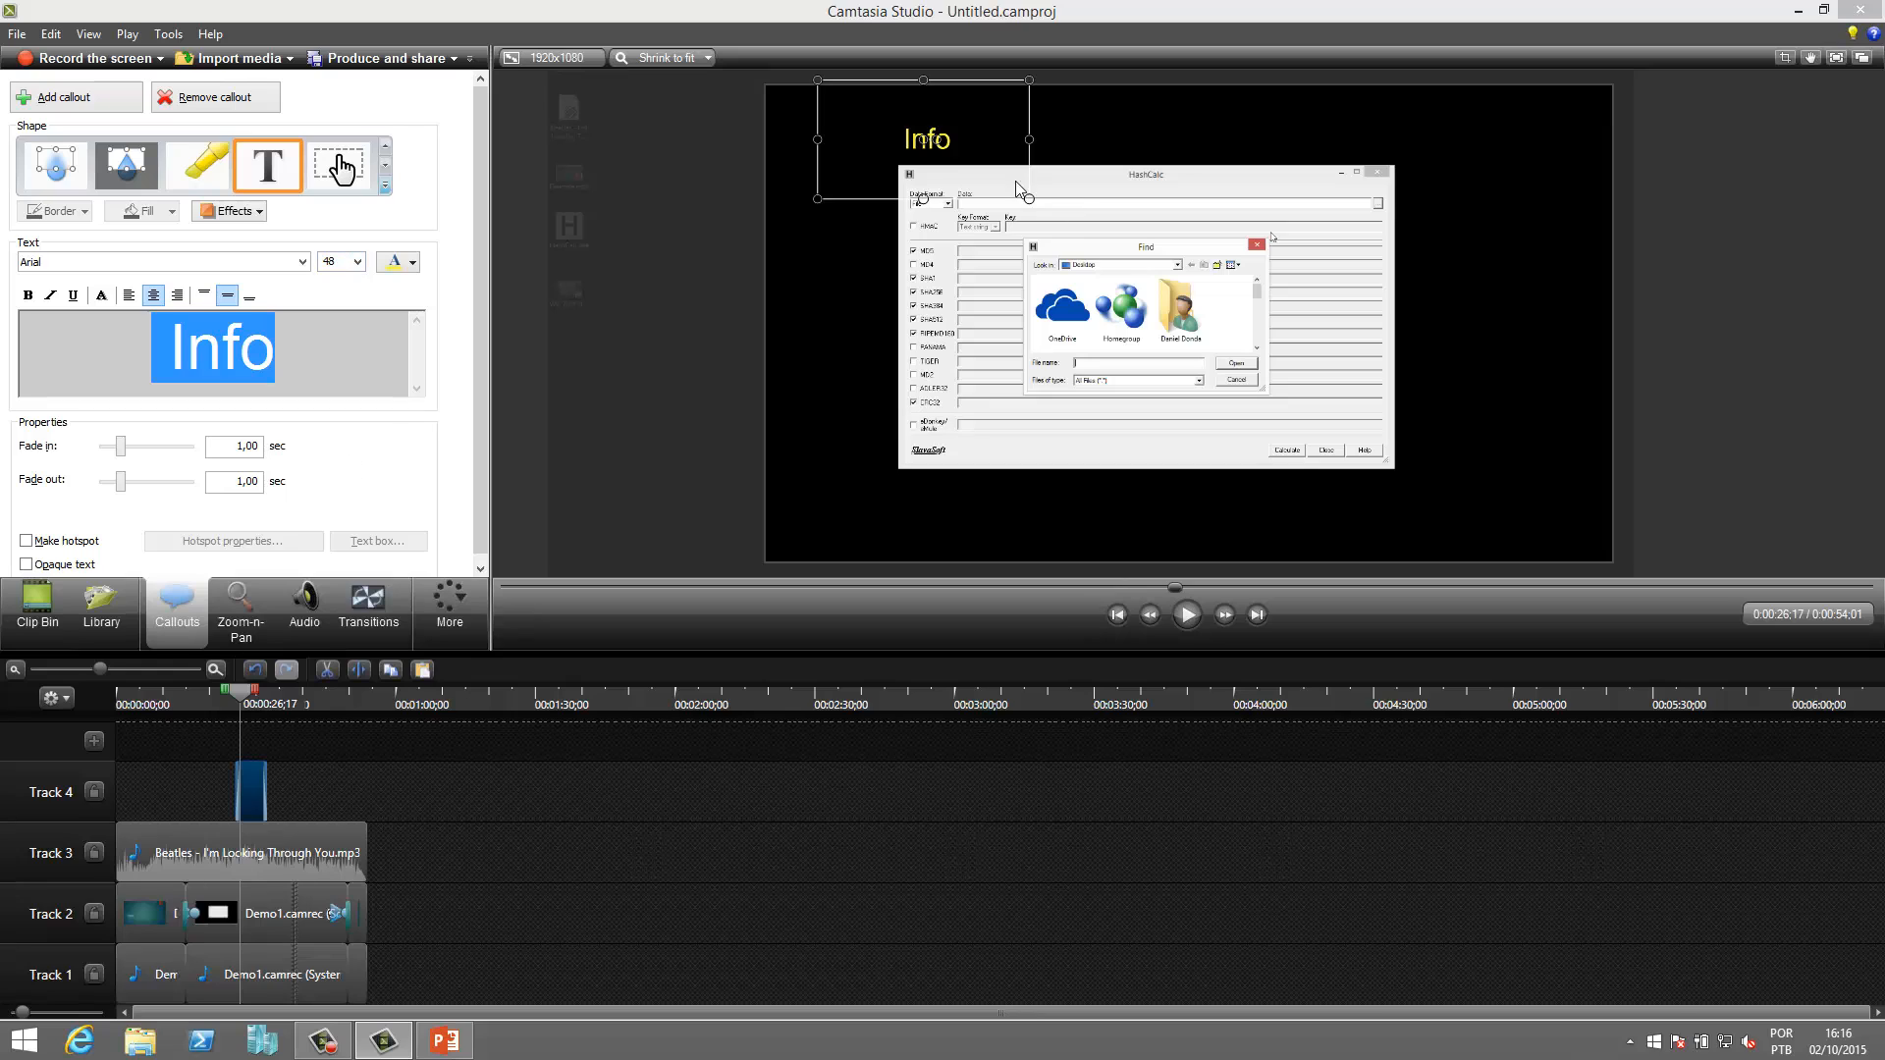
pyautogui.moveTo(923, 88); pyautogui.dragTo(877, 118)
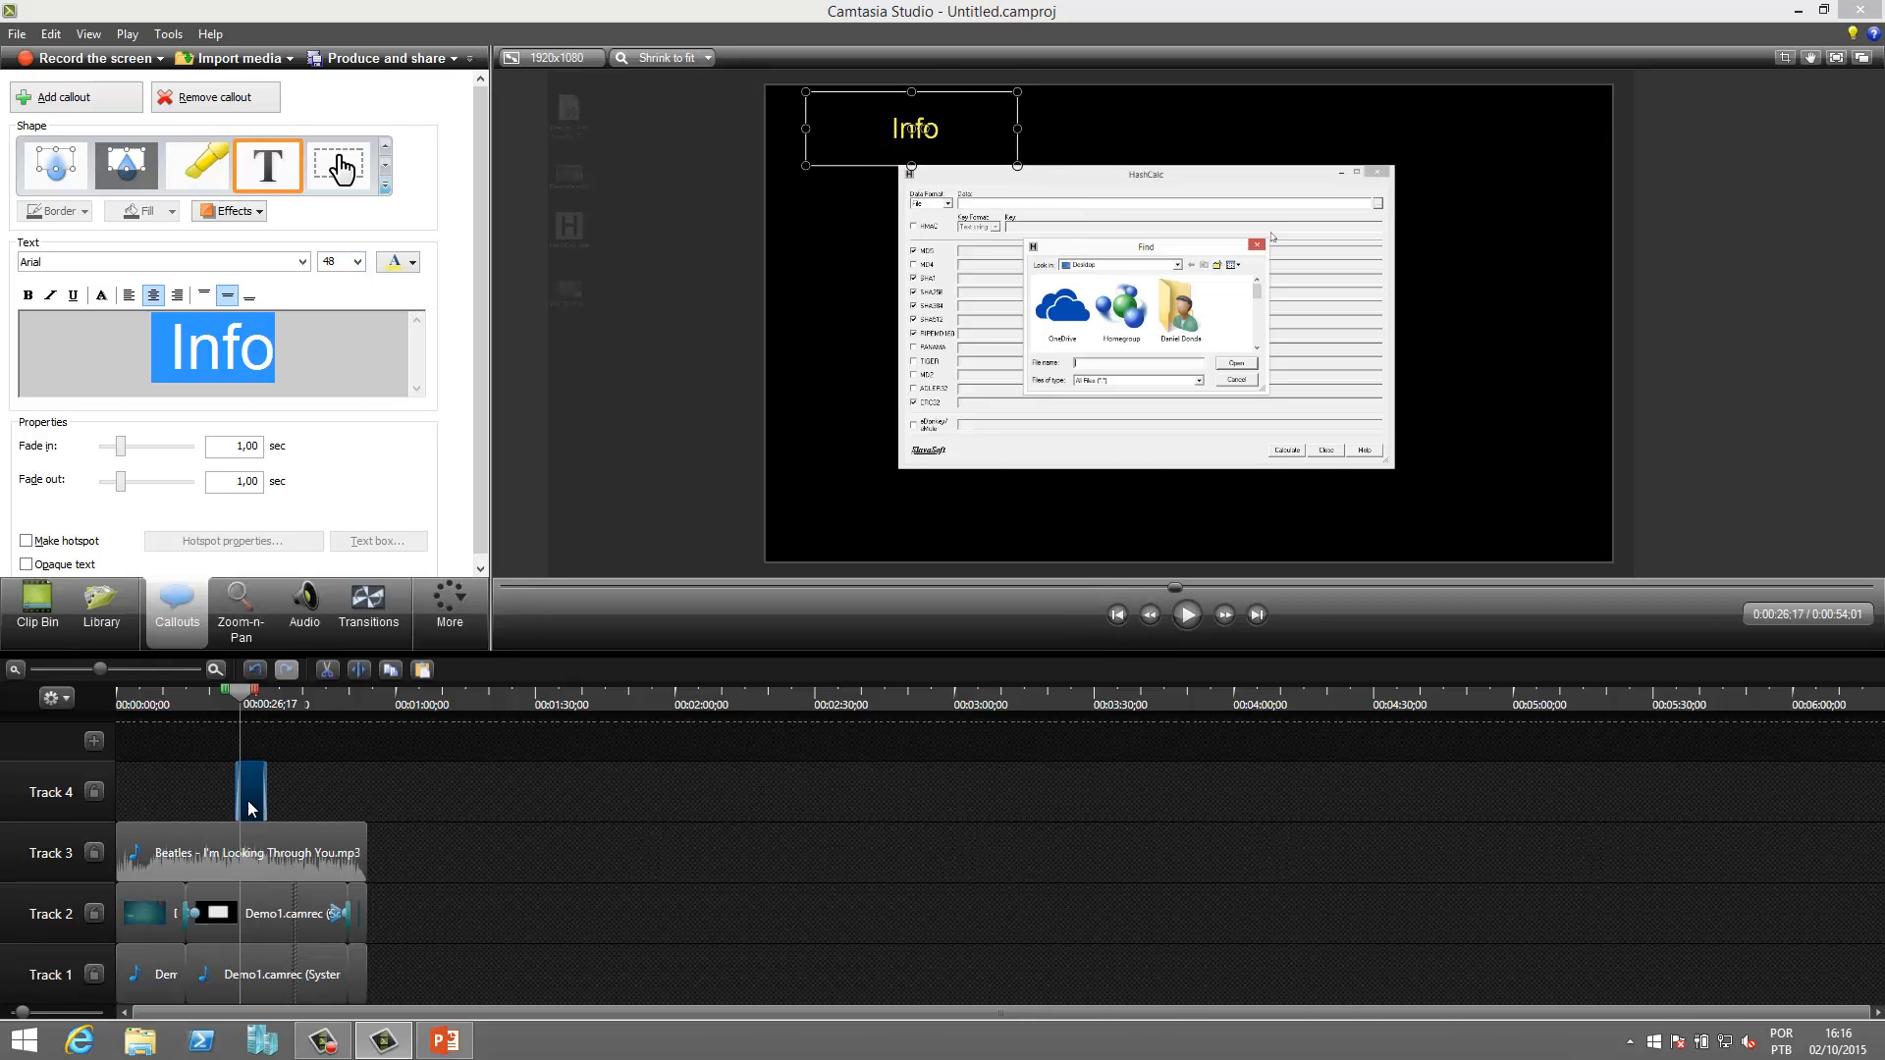
# Play the Info callout from 25;10 and set both its fade in and fade out to 0,00 seconds.
pyautogui.click(162, 667)
pyautogui.click(857, 703)
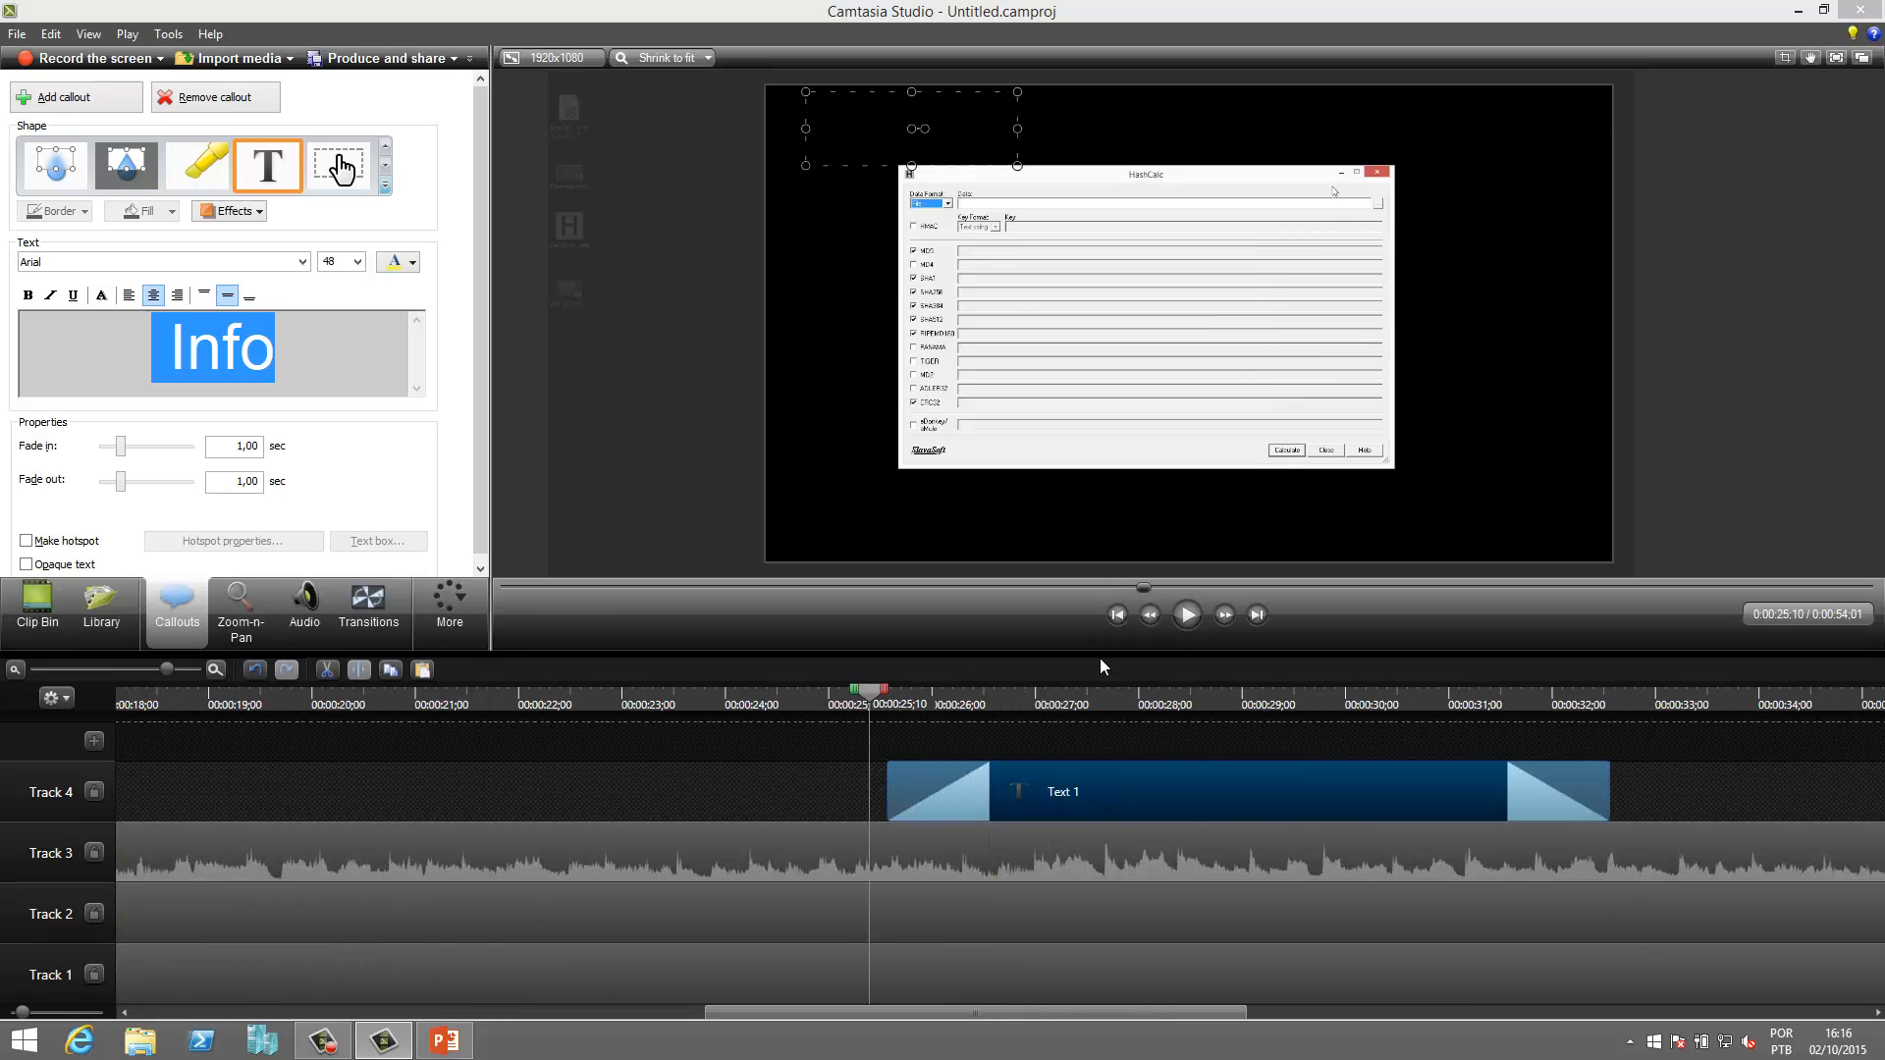
pyautogui.click(1186, 615)
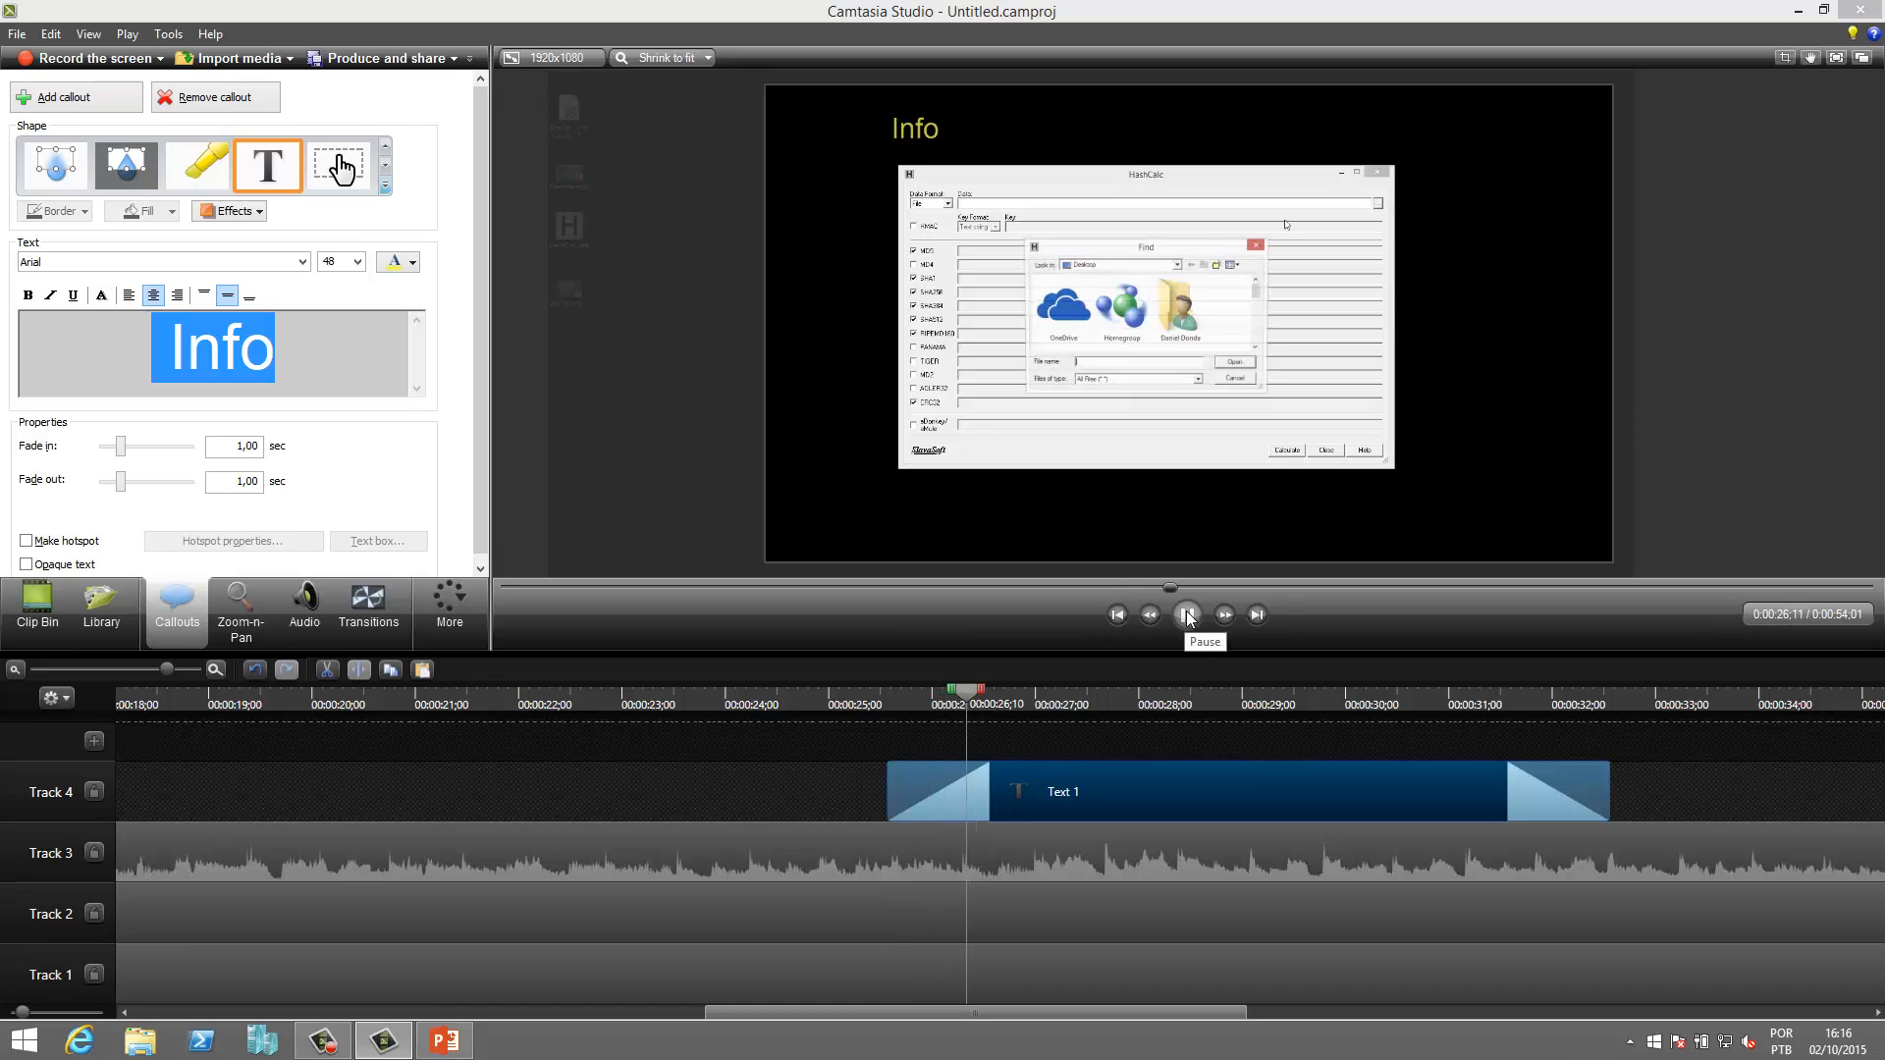
pyautogui.click(1186, 615)
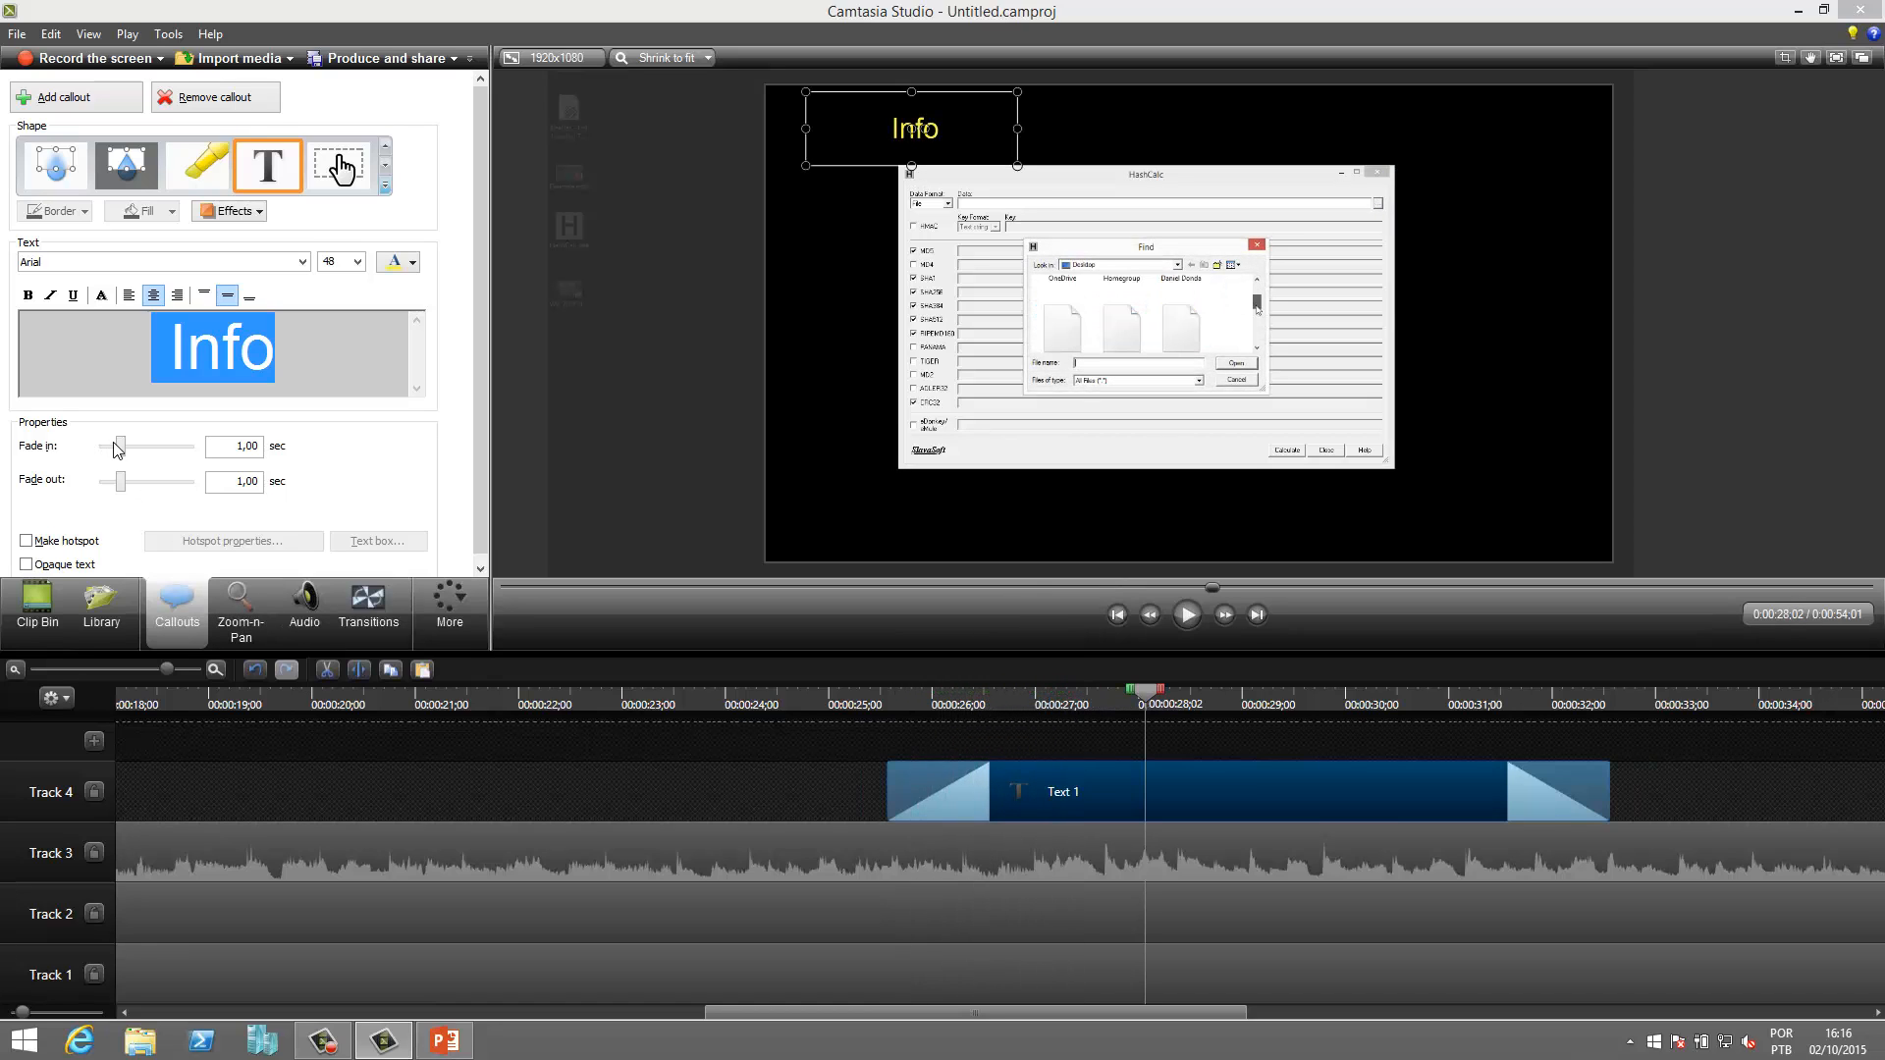
pyautogui.moveTo(120, 447); pyautogui.dragTo(100, 484)
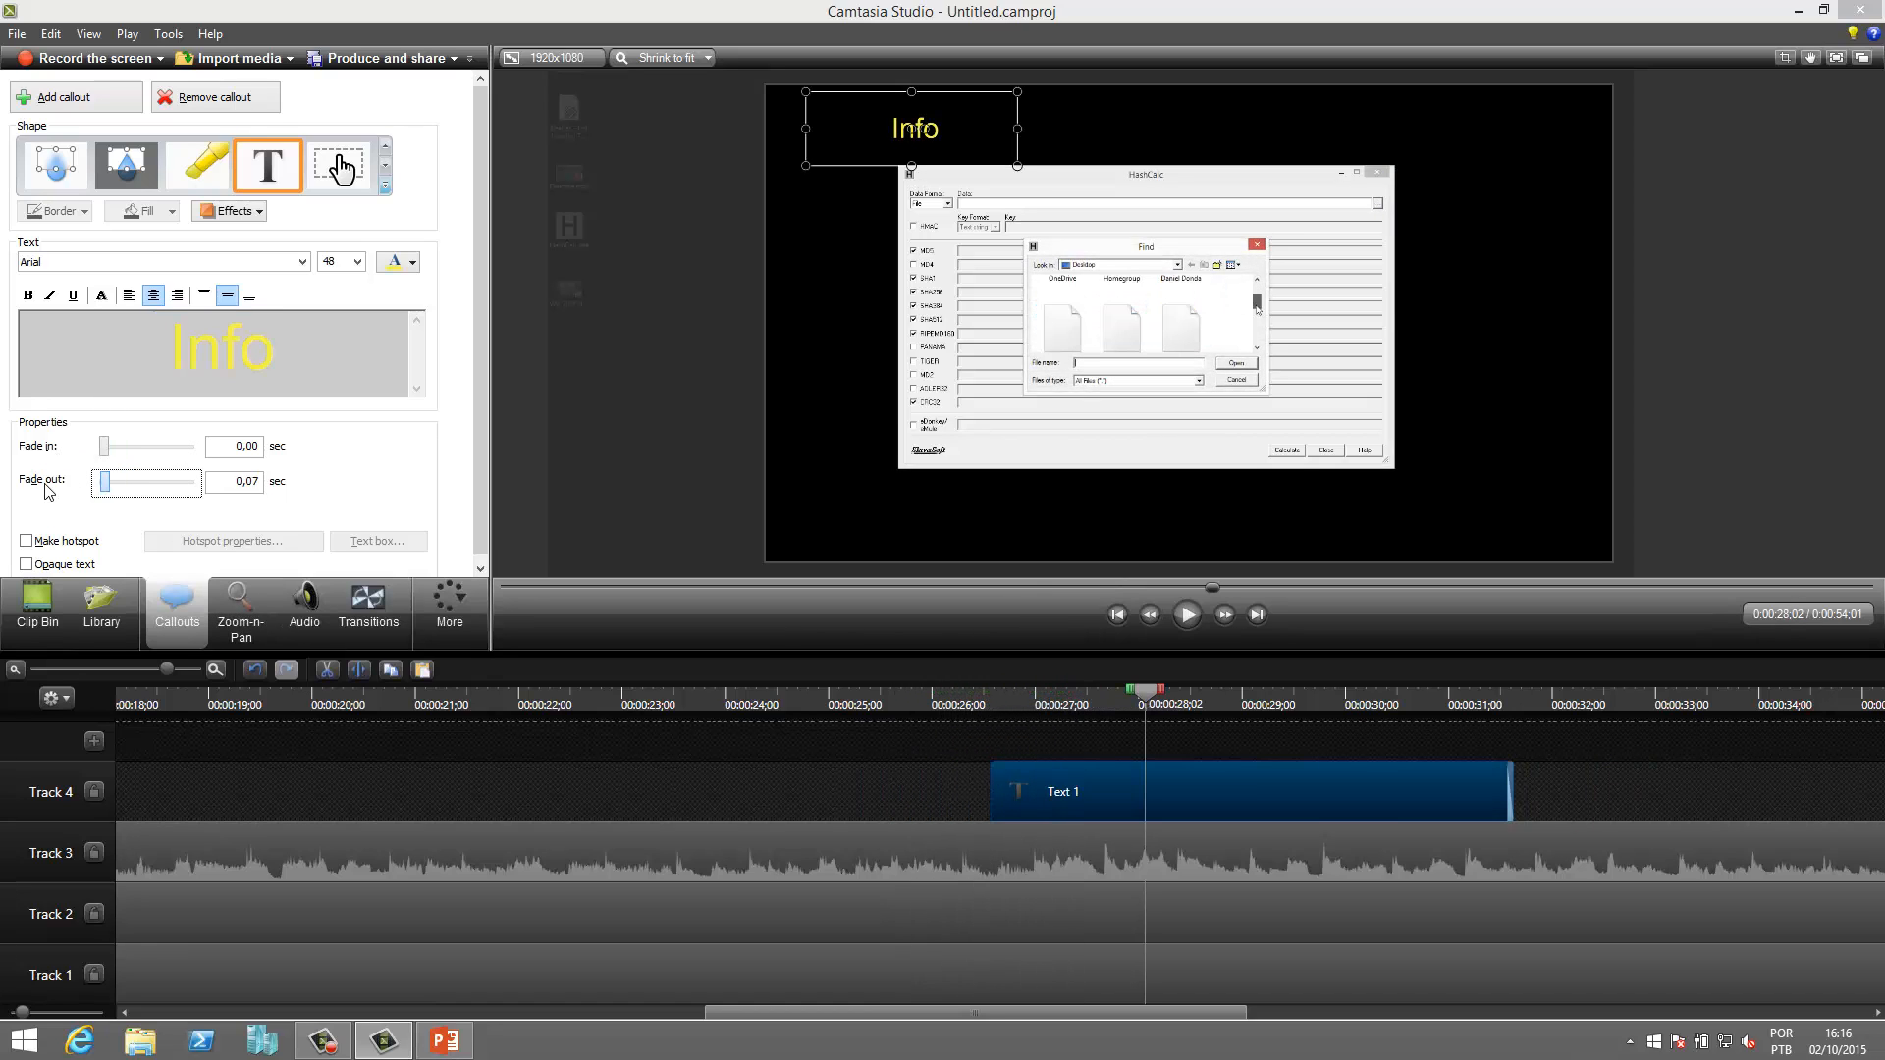
# Play from 26;13 to about 32;19 to check how the Info callout starts and ends.
pyautogui.click(978, 704)
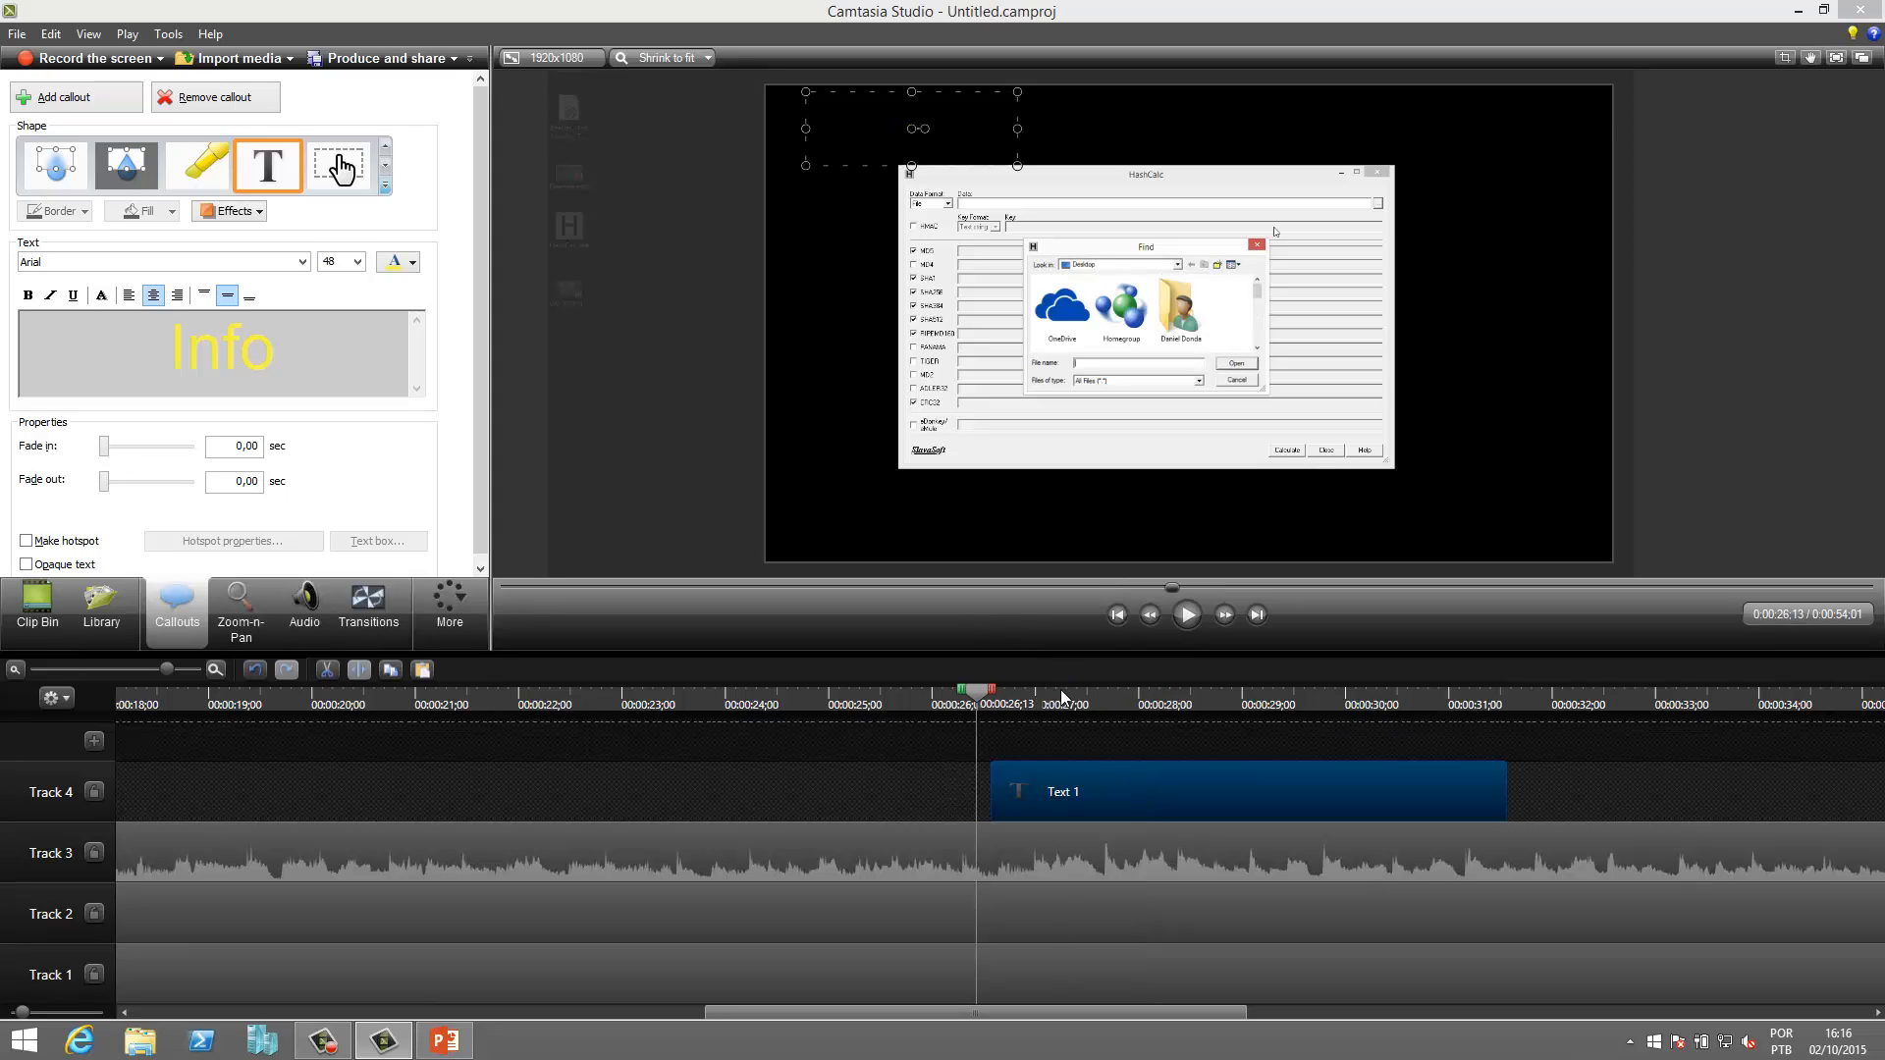
pyautogui.click(1189, 615)
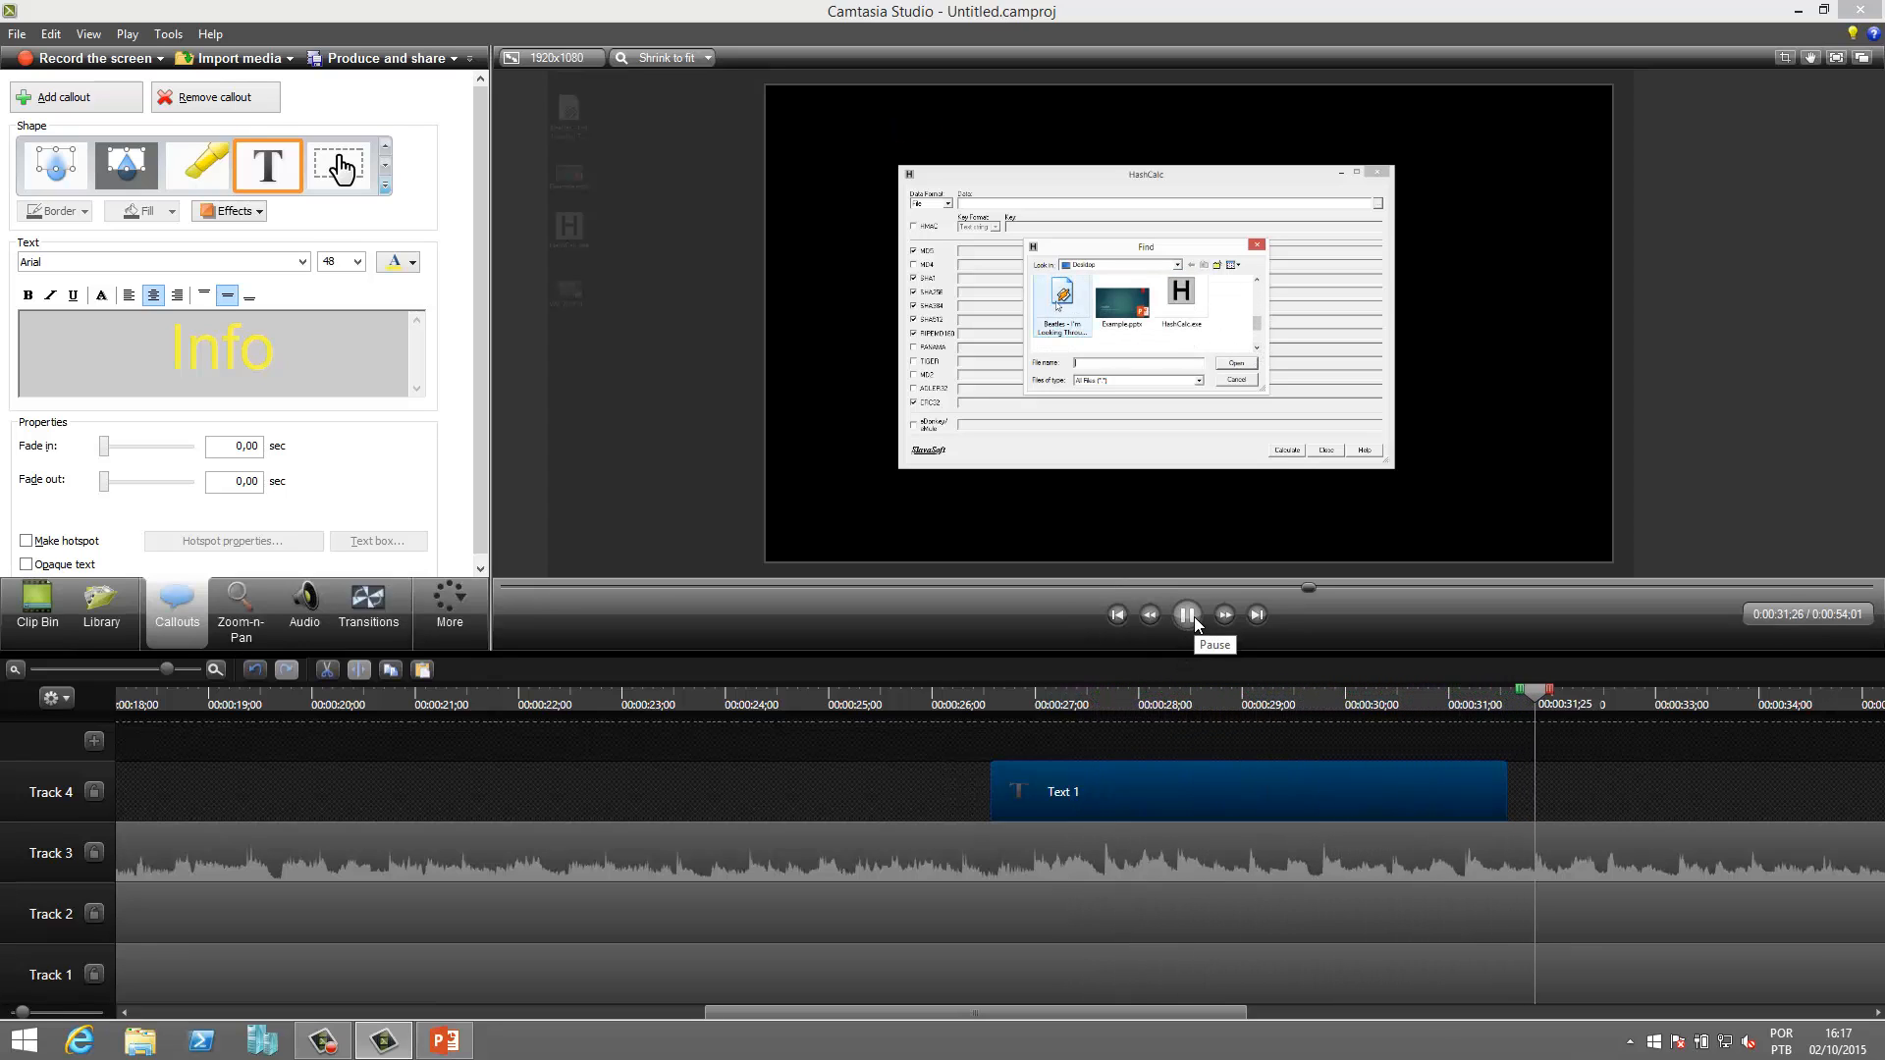
pyautogui.click(1194, 617)
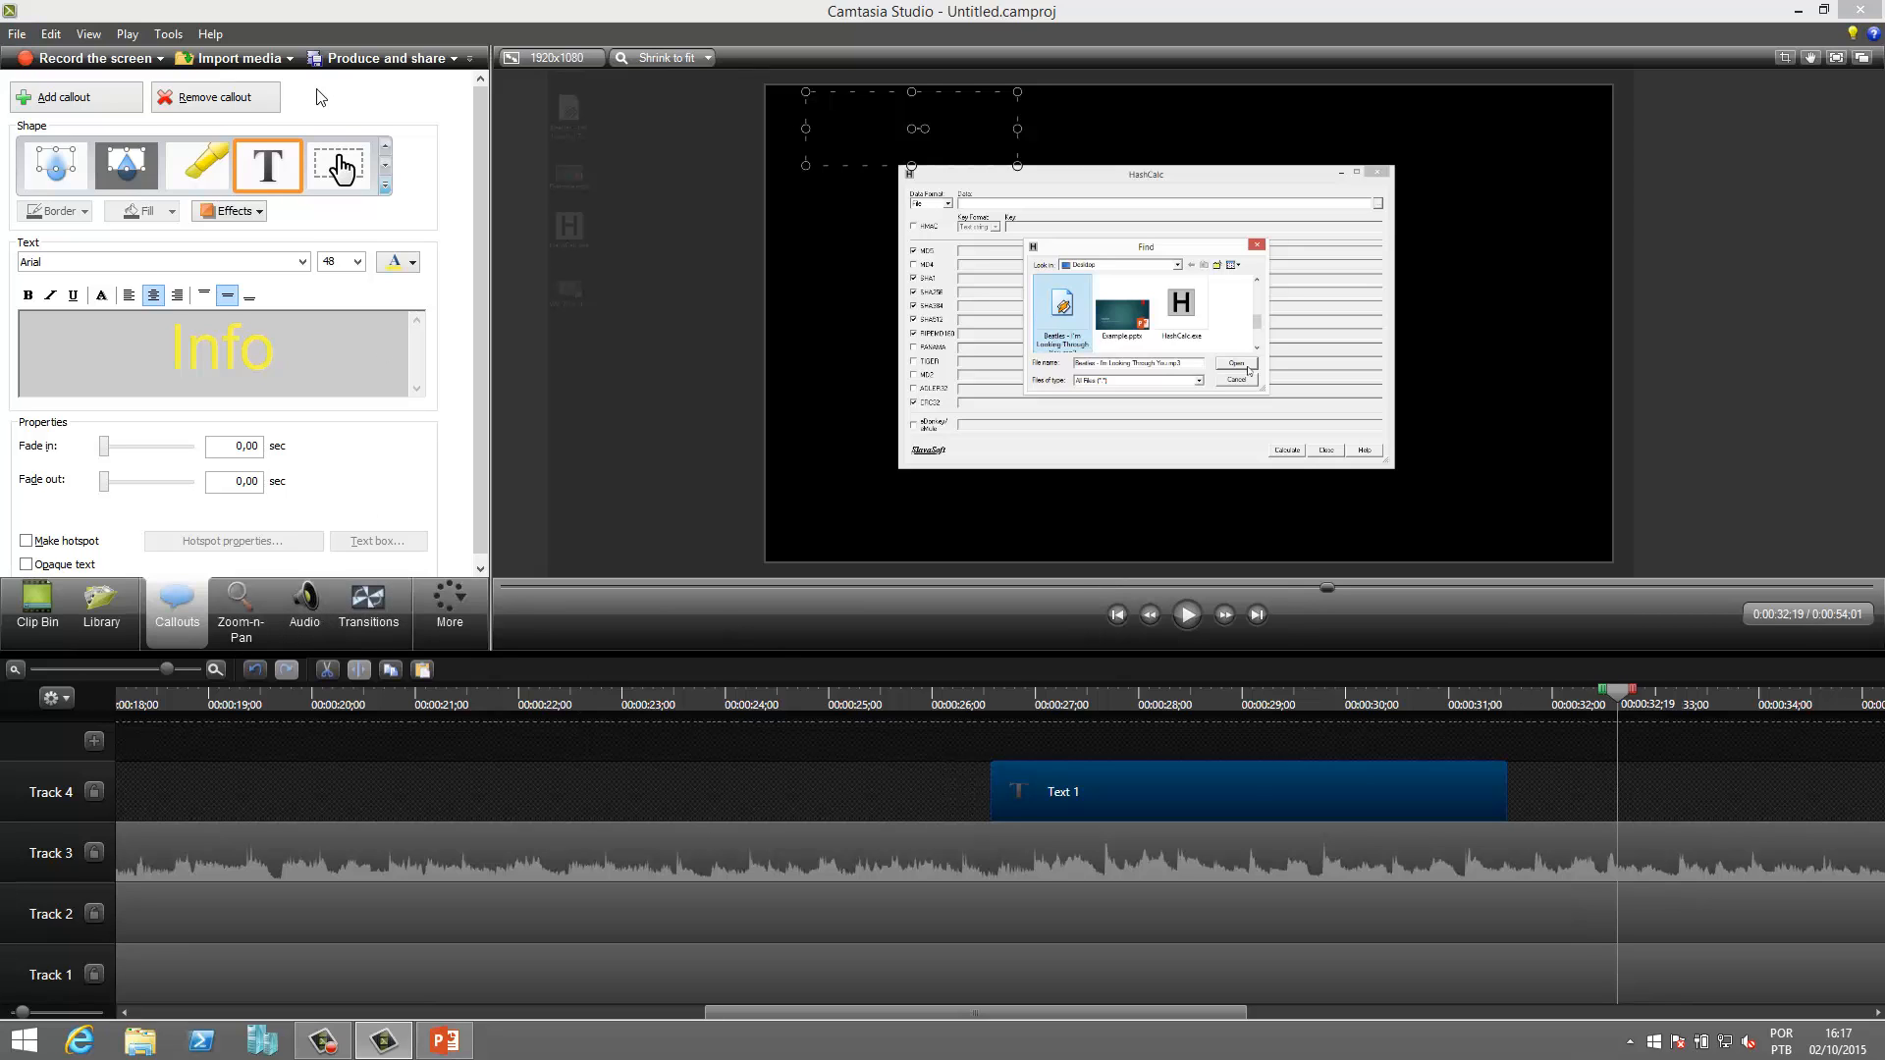
# Save the project as MyProject in the Camtasia Studio documents folder.
pyautogui.click(169, 35)
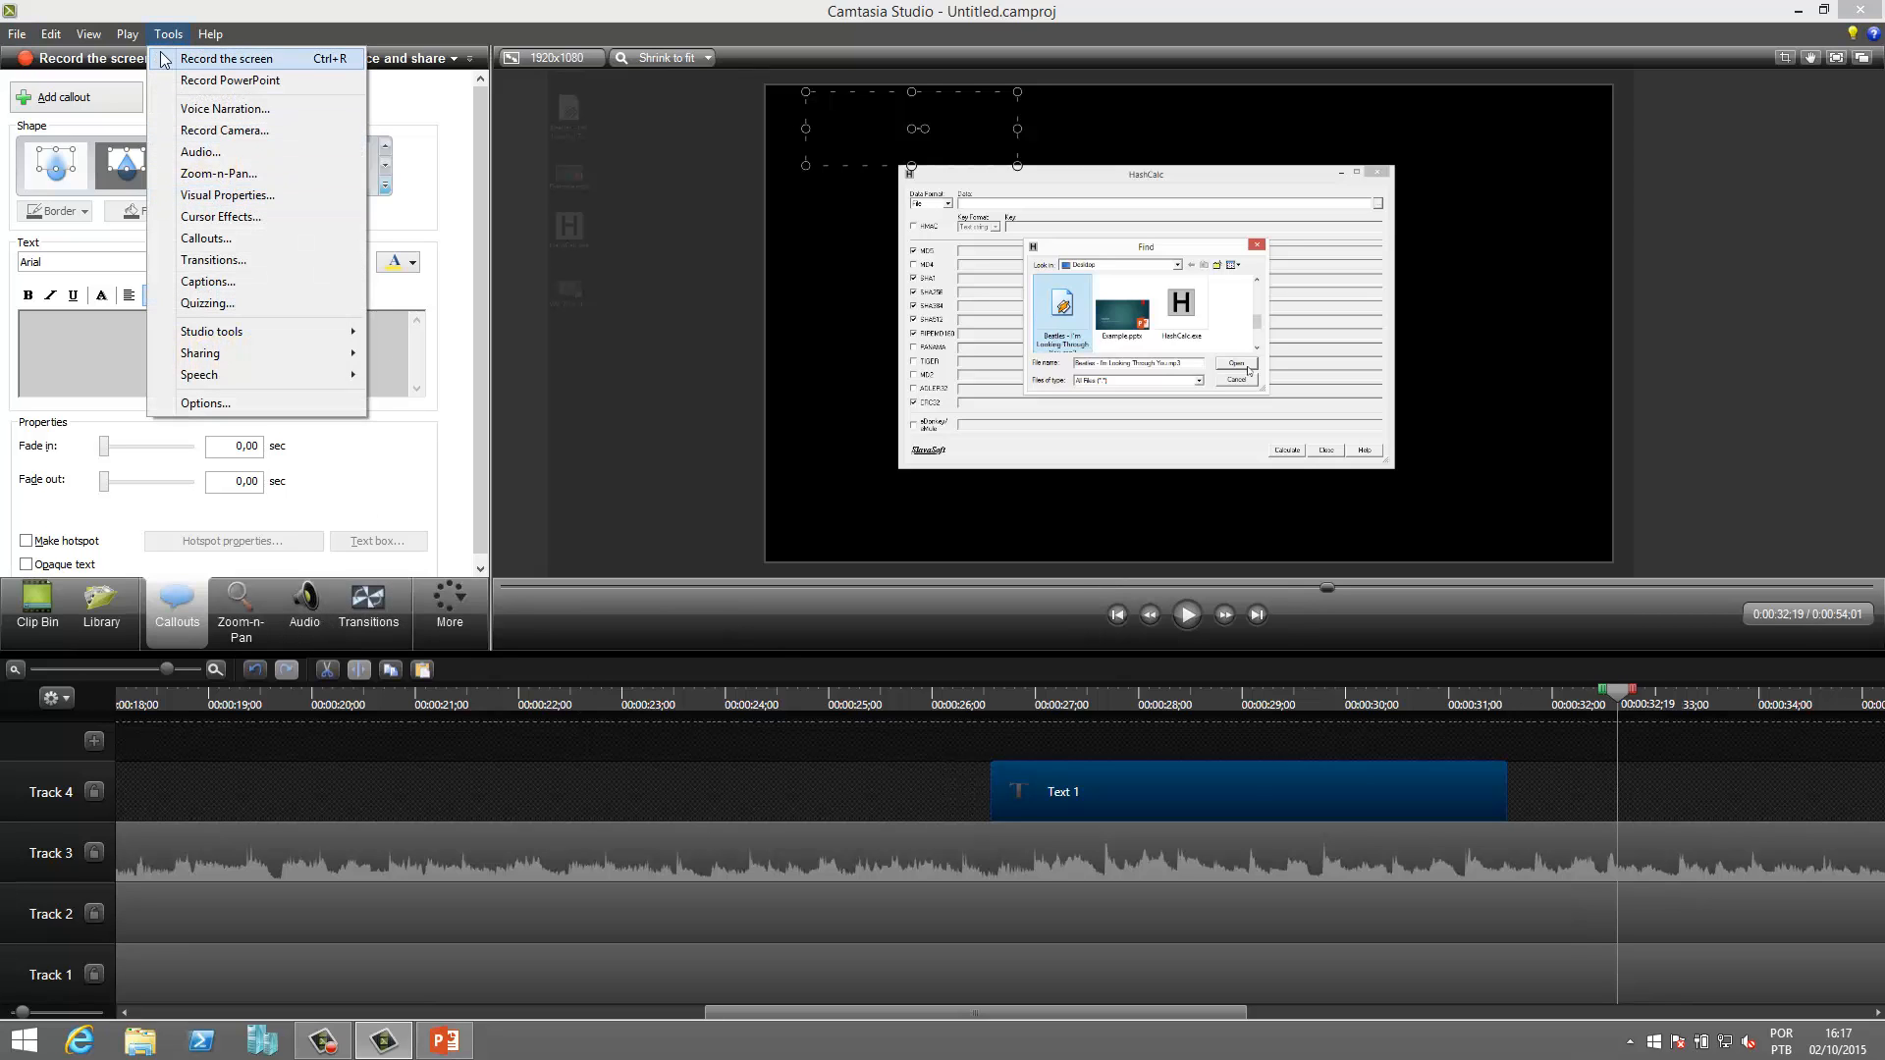
pyautogui.click(16, 35)
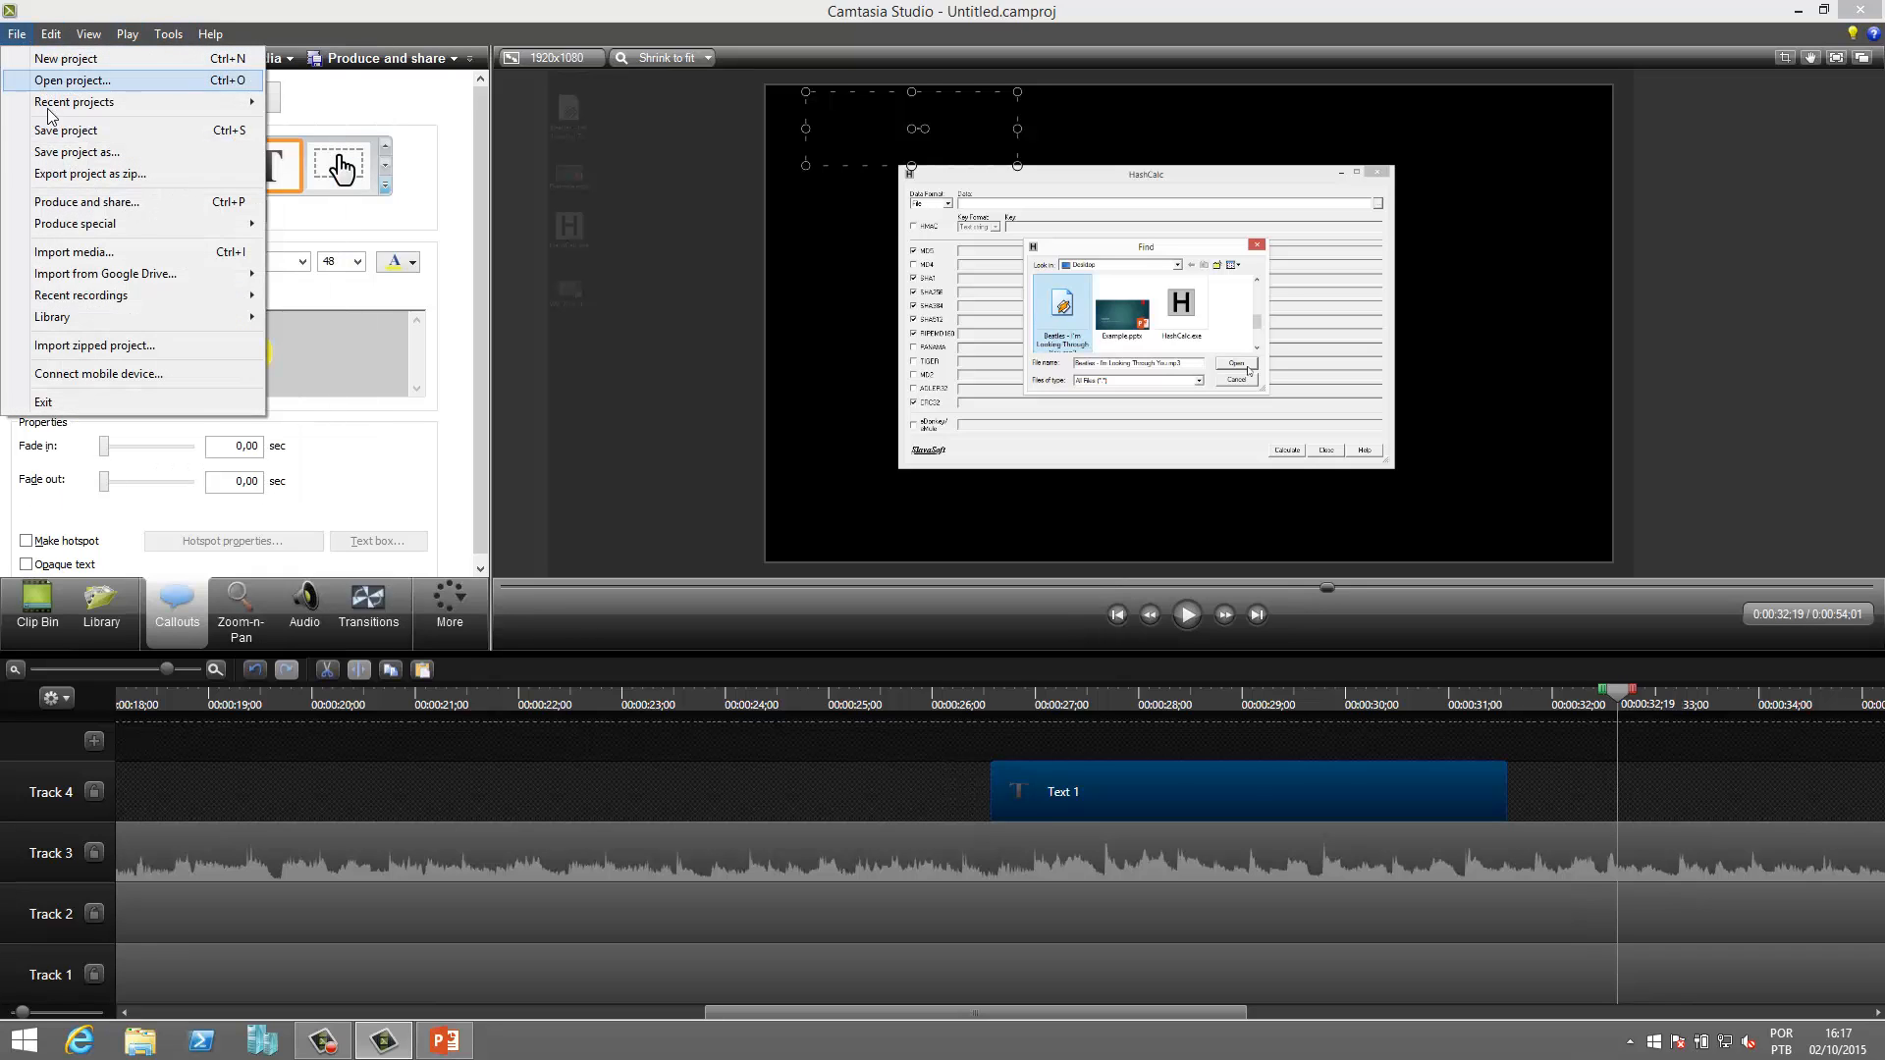
pyautogui.click(83, 151)
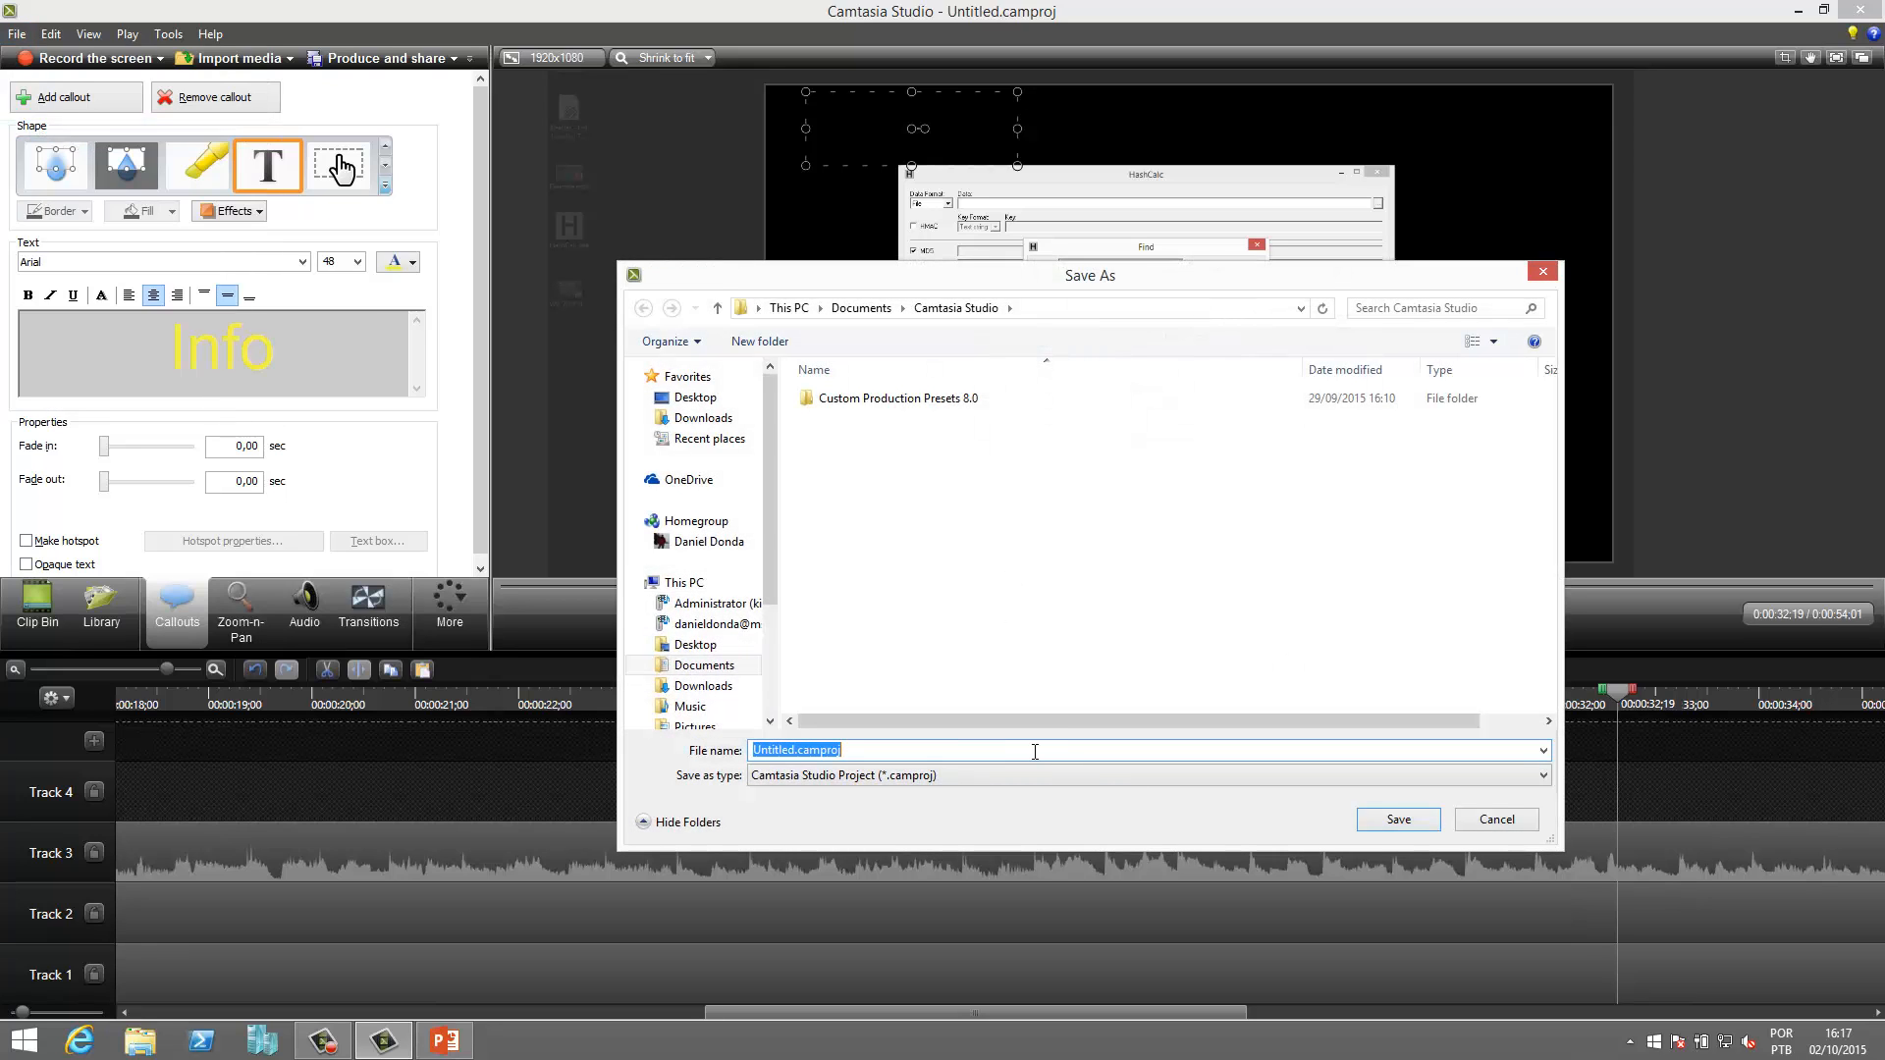
pyautogui.write('MyProject')
pyautogui.press('Return')
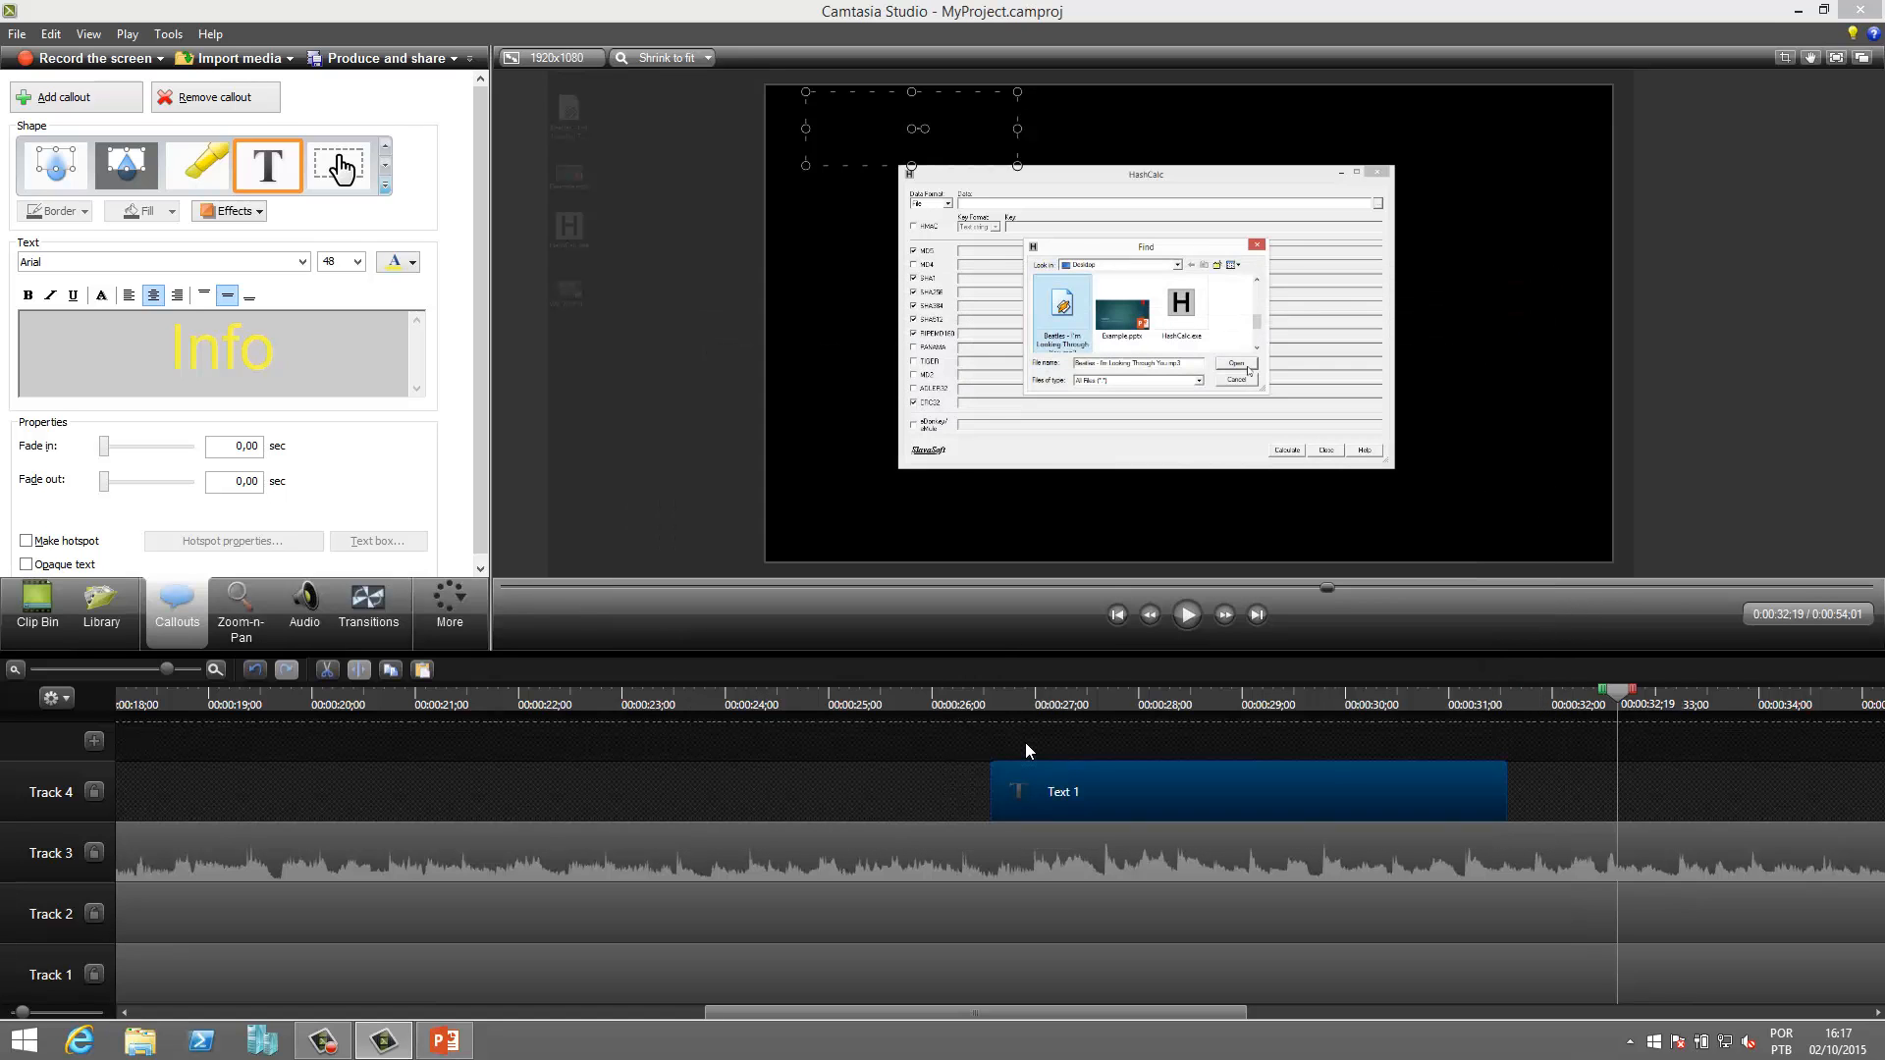
# Start producing the video with custom production settings in the MP4 - Flash / HTML5 player format.
pyautogui.click(15, 36)
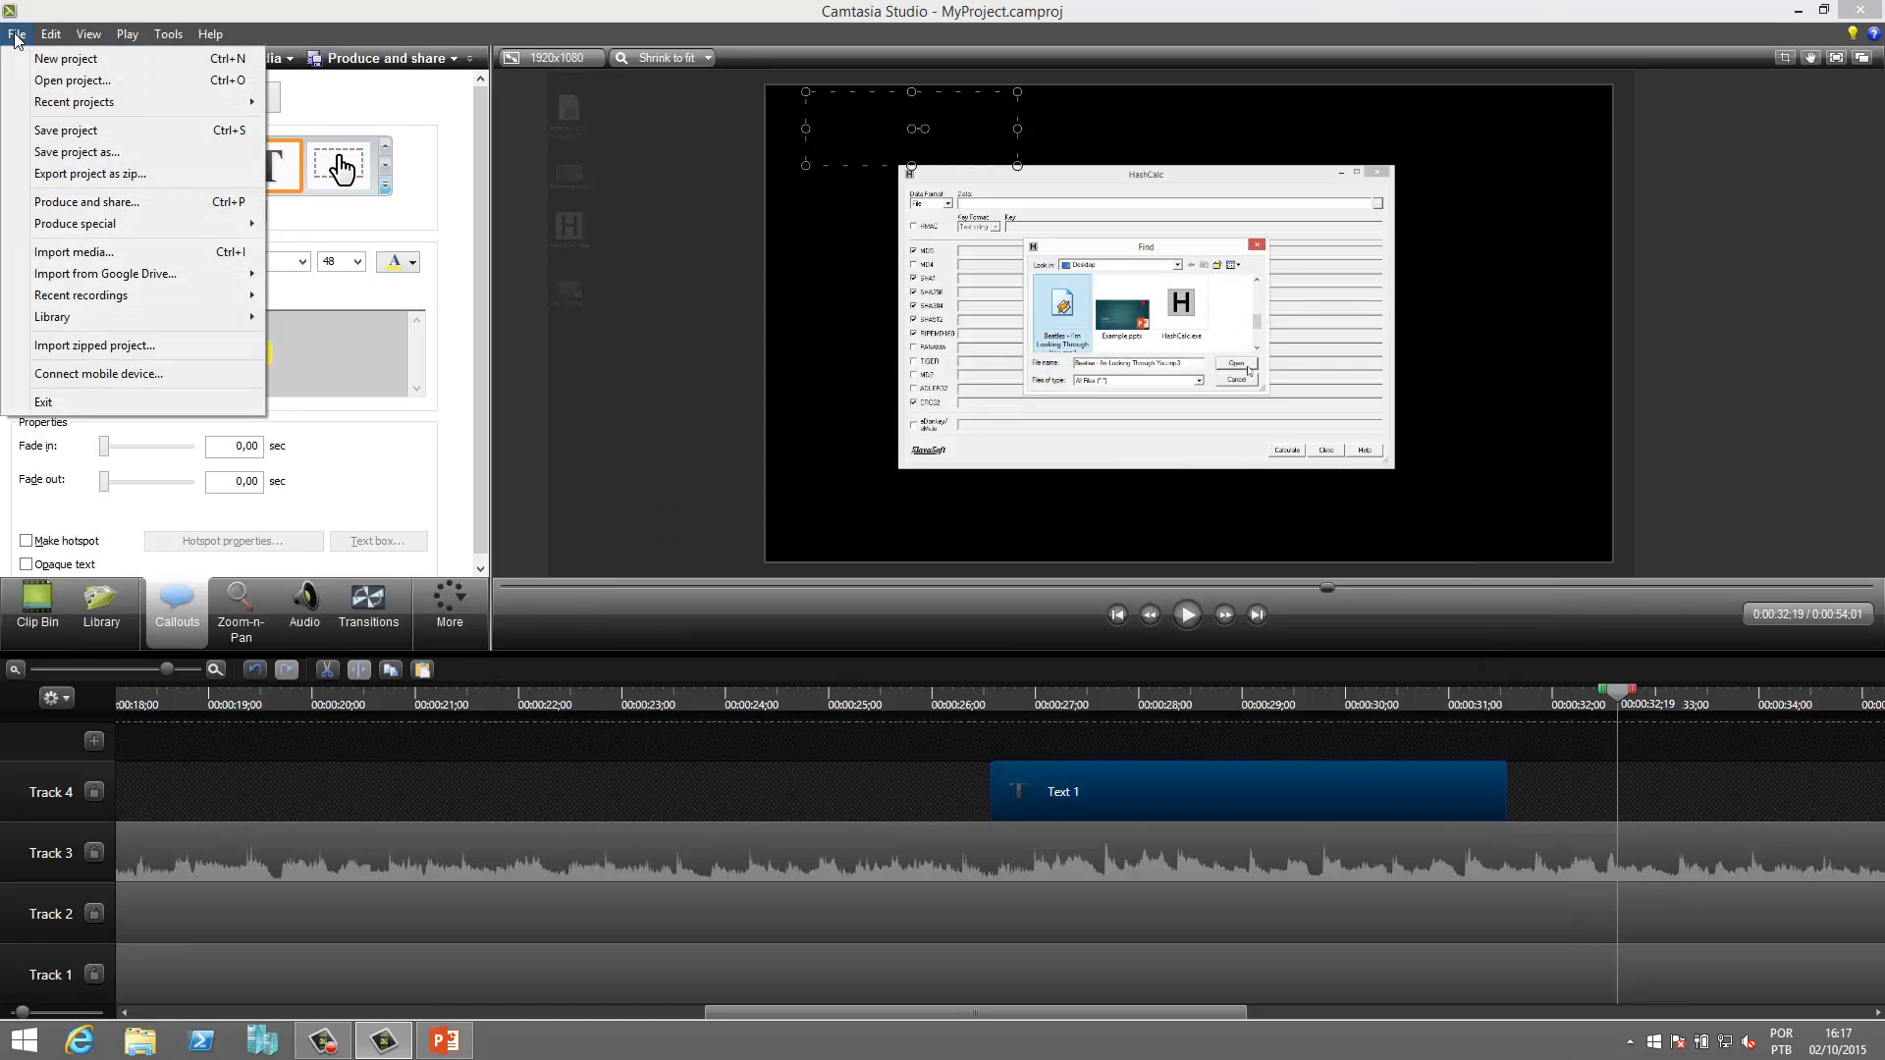
pyautogui.click(54, 206)
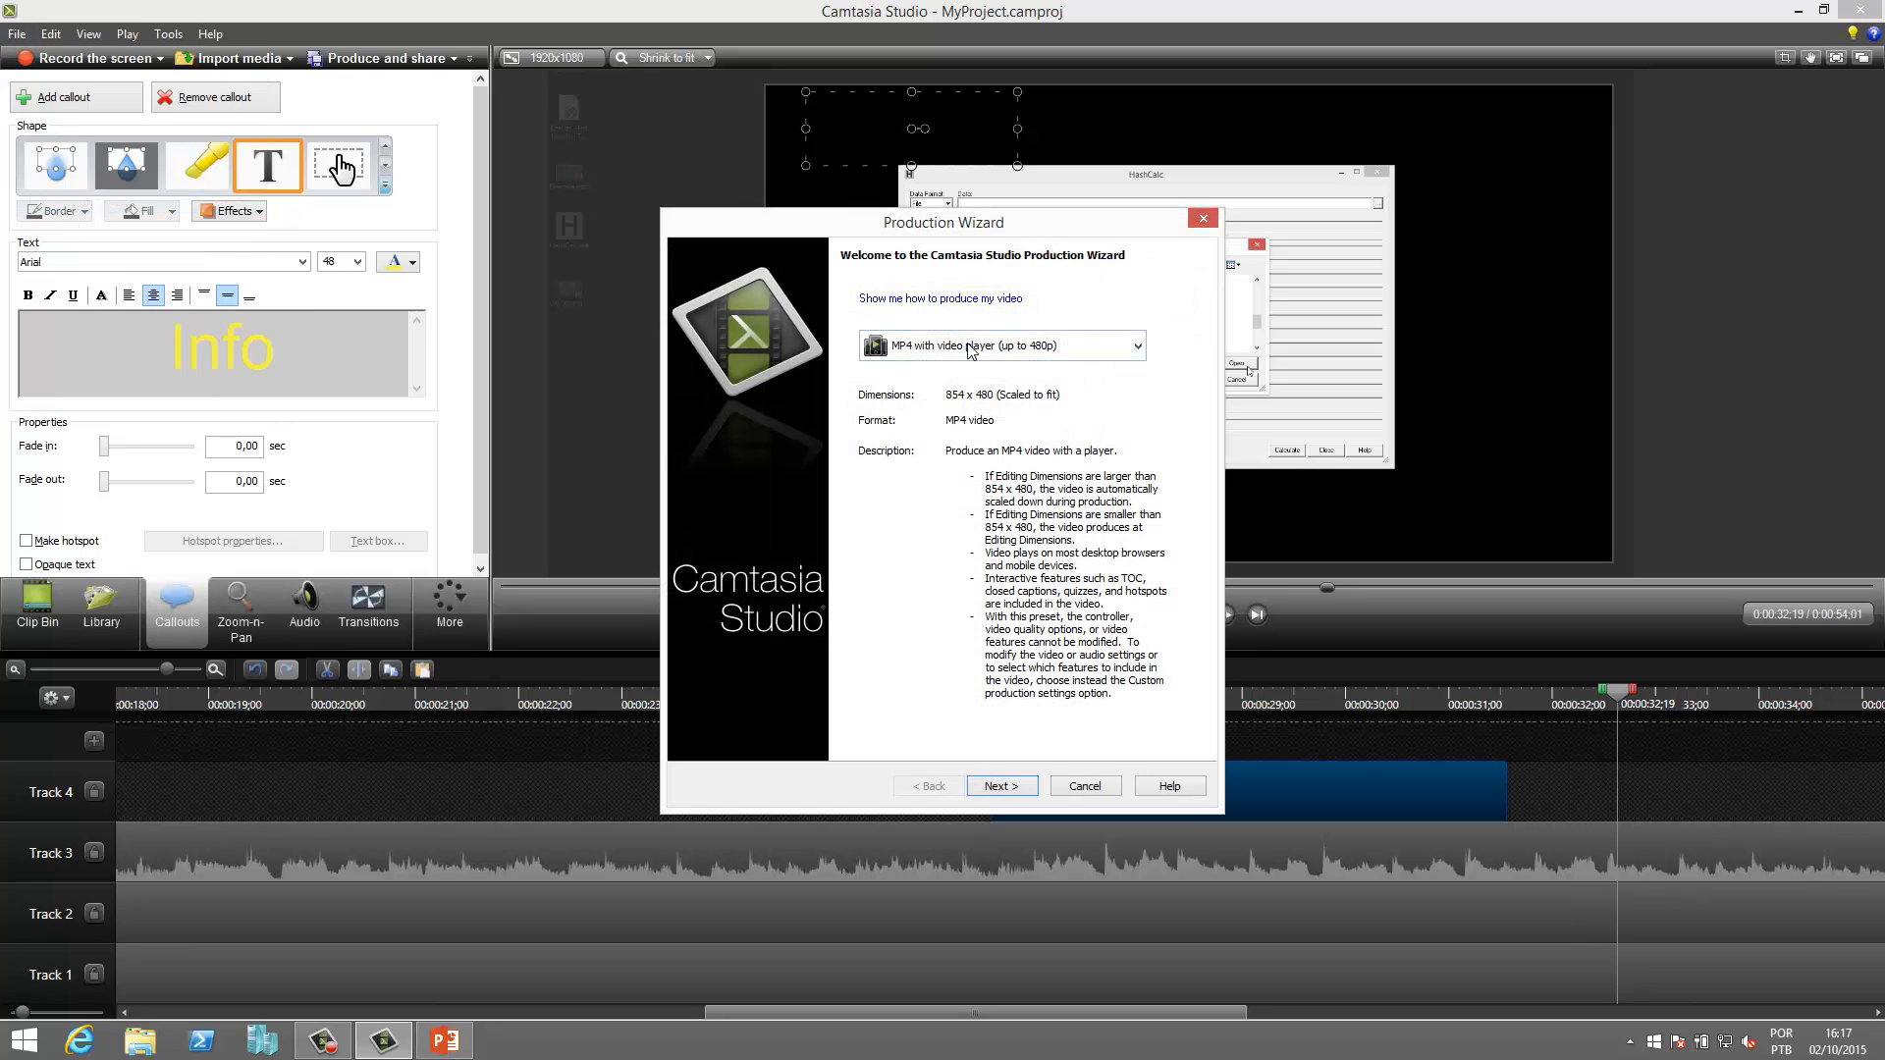
pyautogui.click(971, 351)
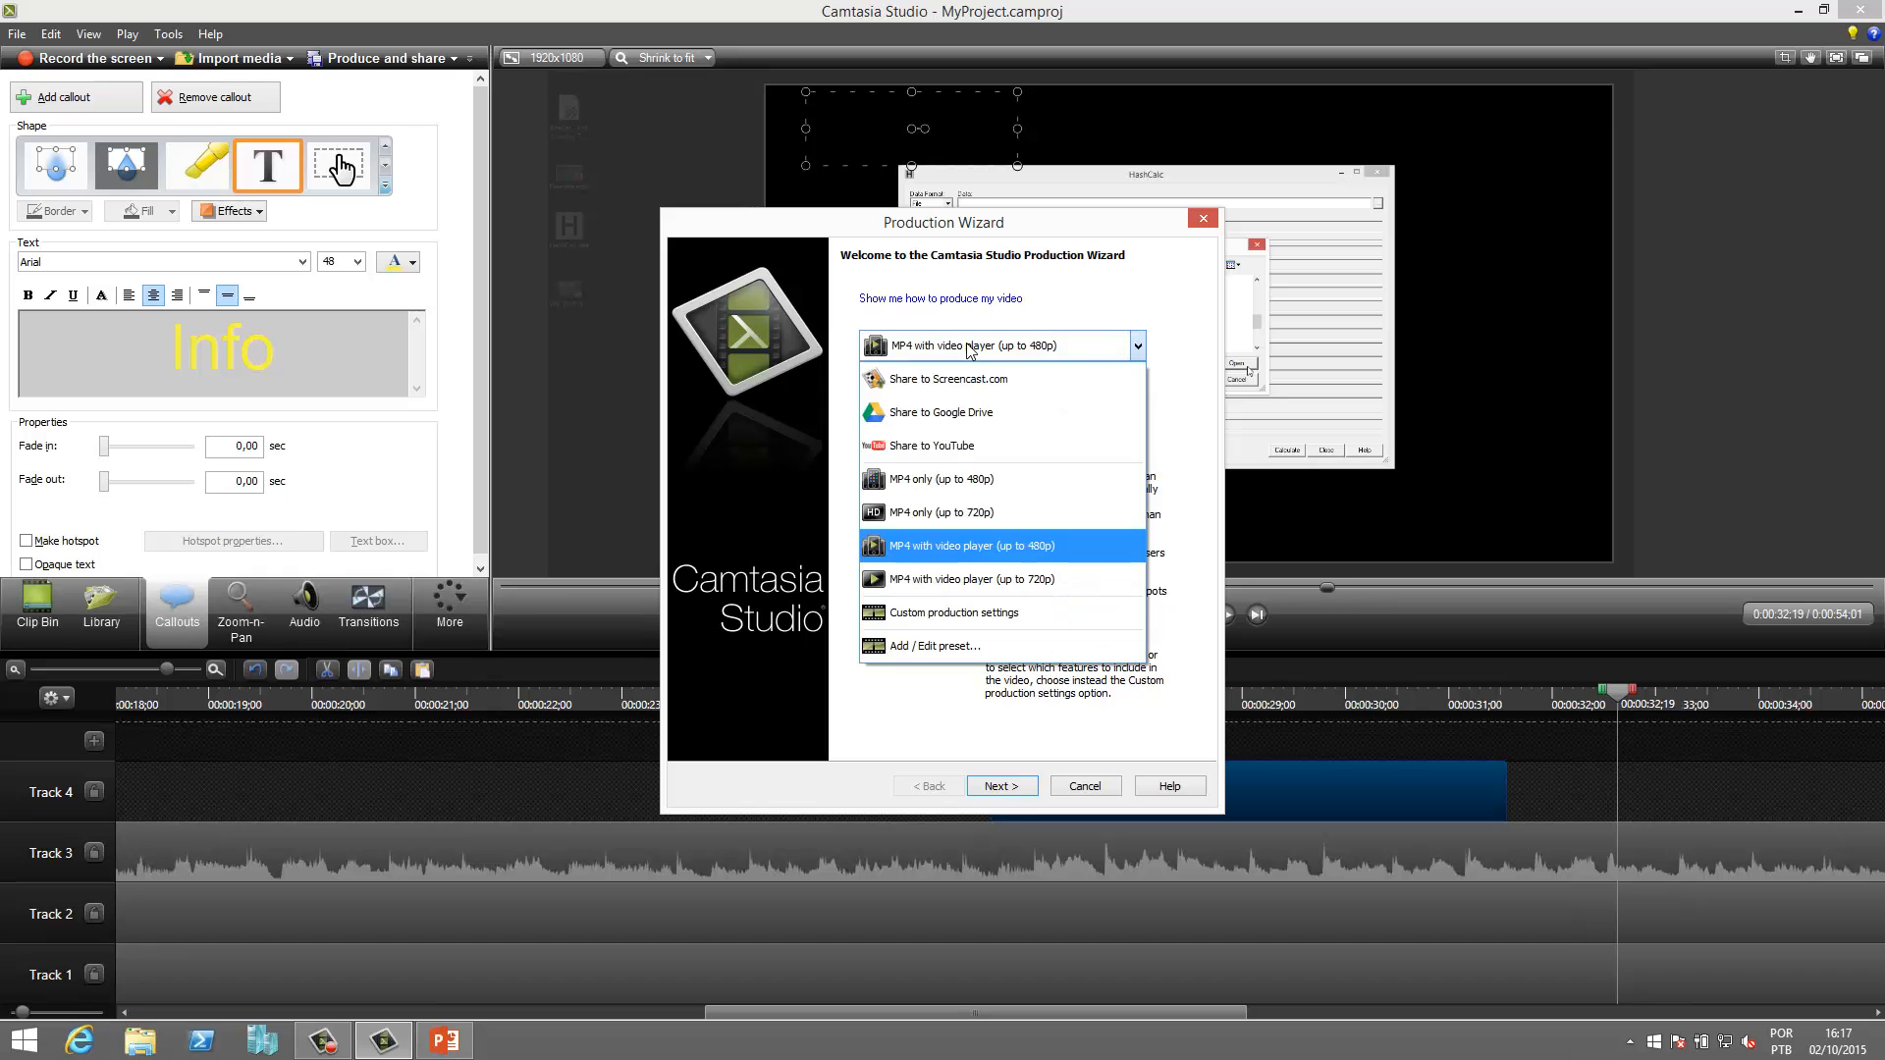
pyautogui.click(961, 615)
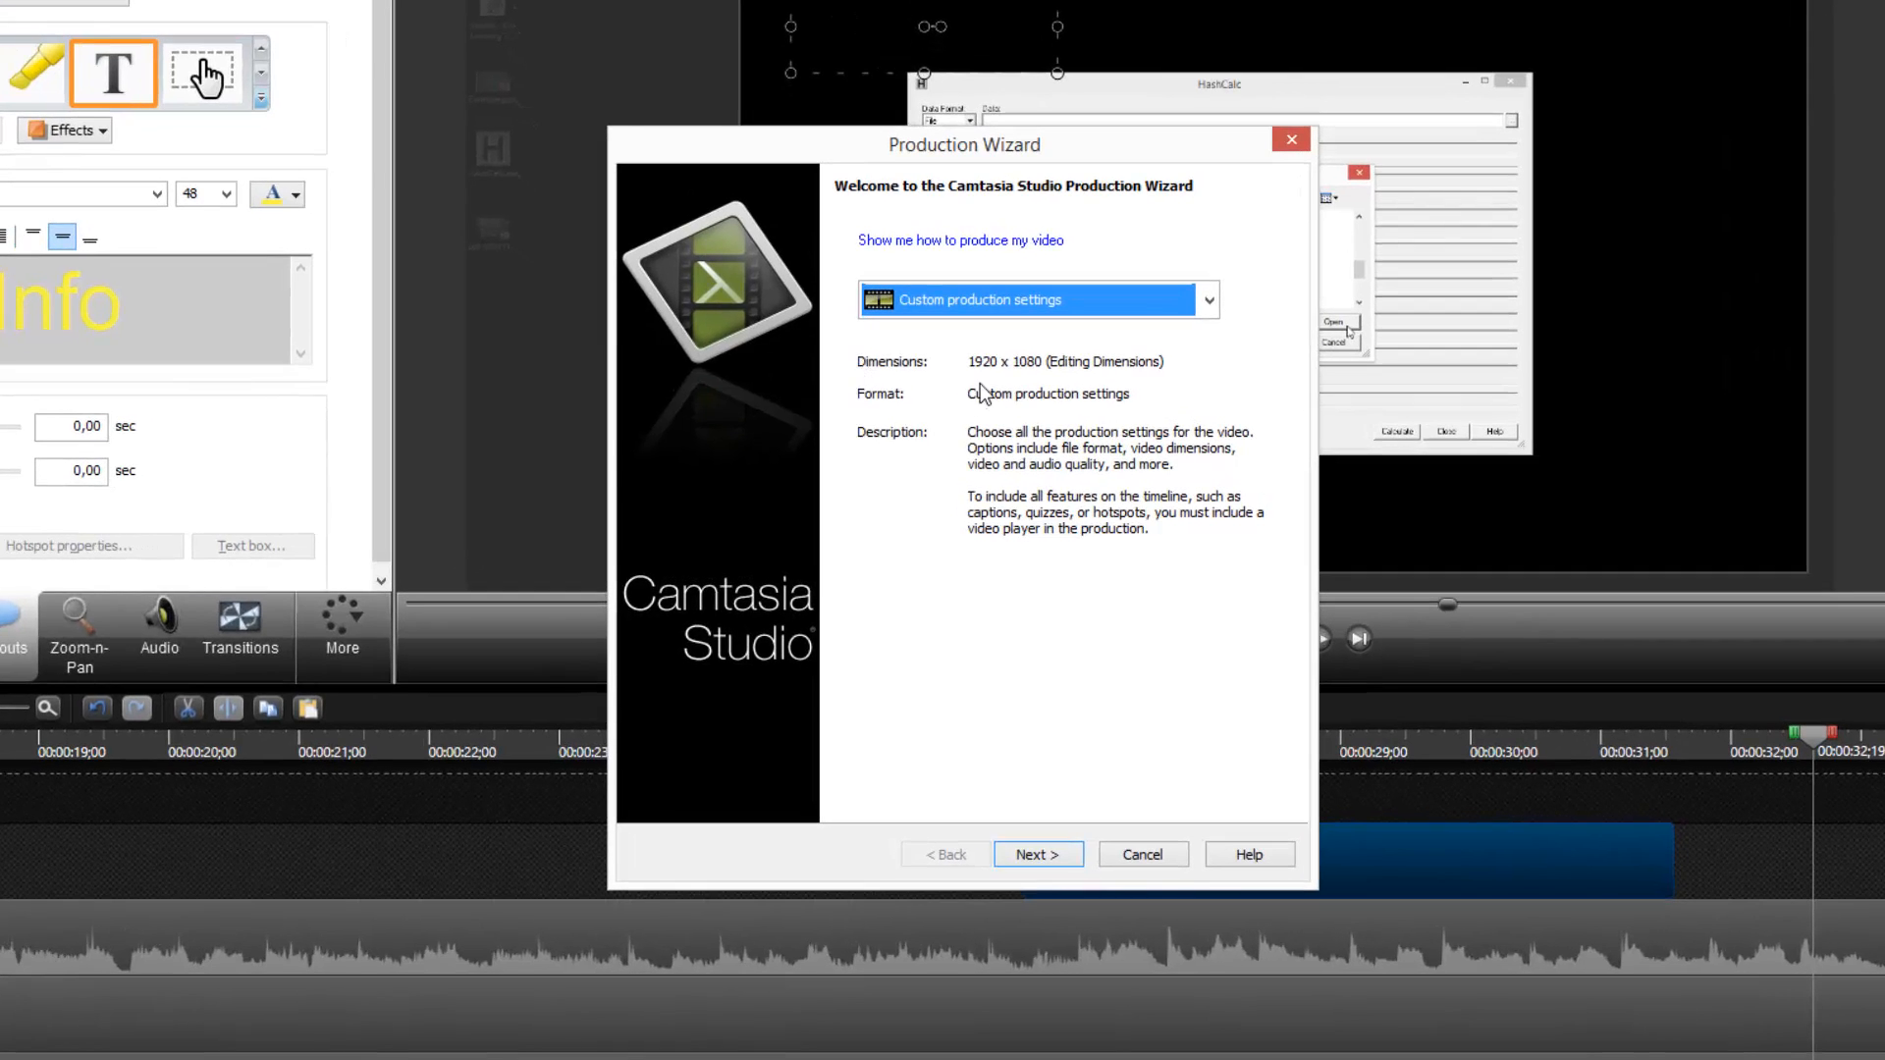
pyautogui.click(1053, 860)
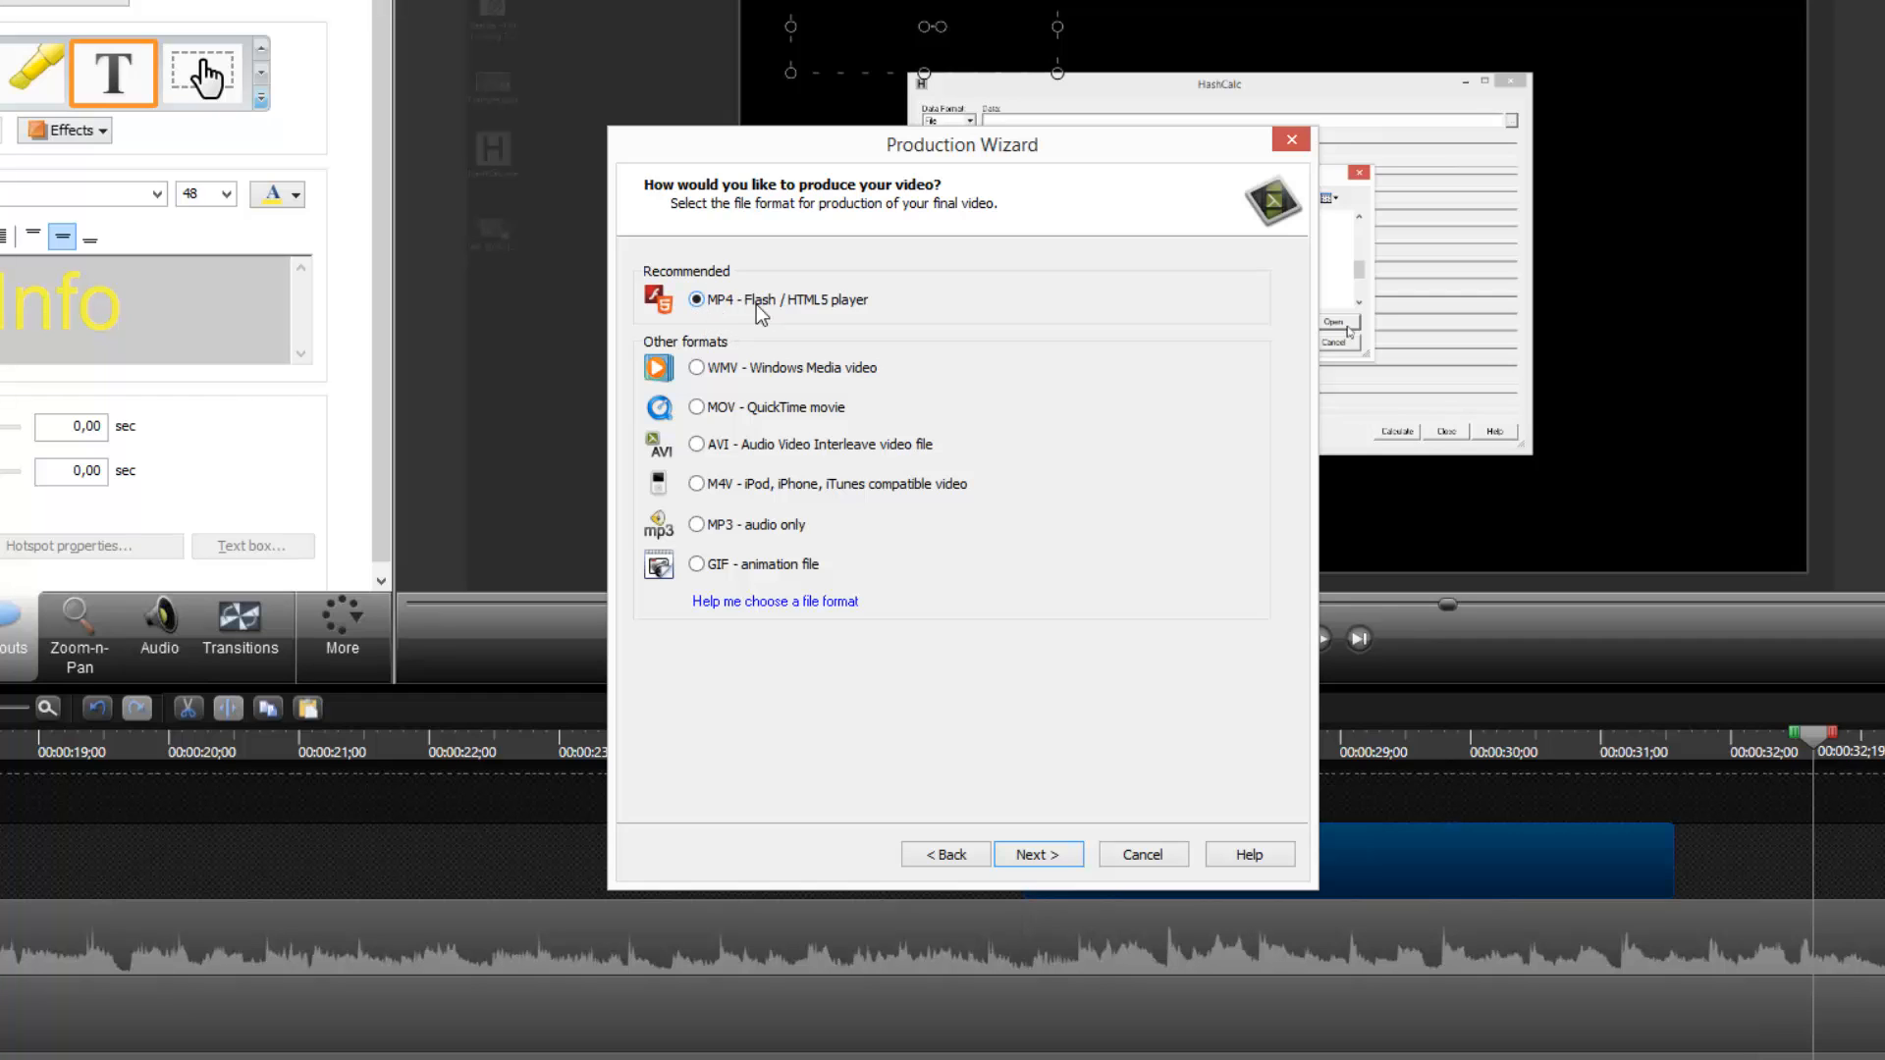
pyautogui.click(1053, 854)
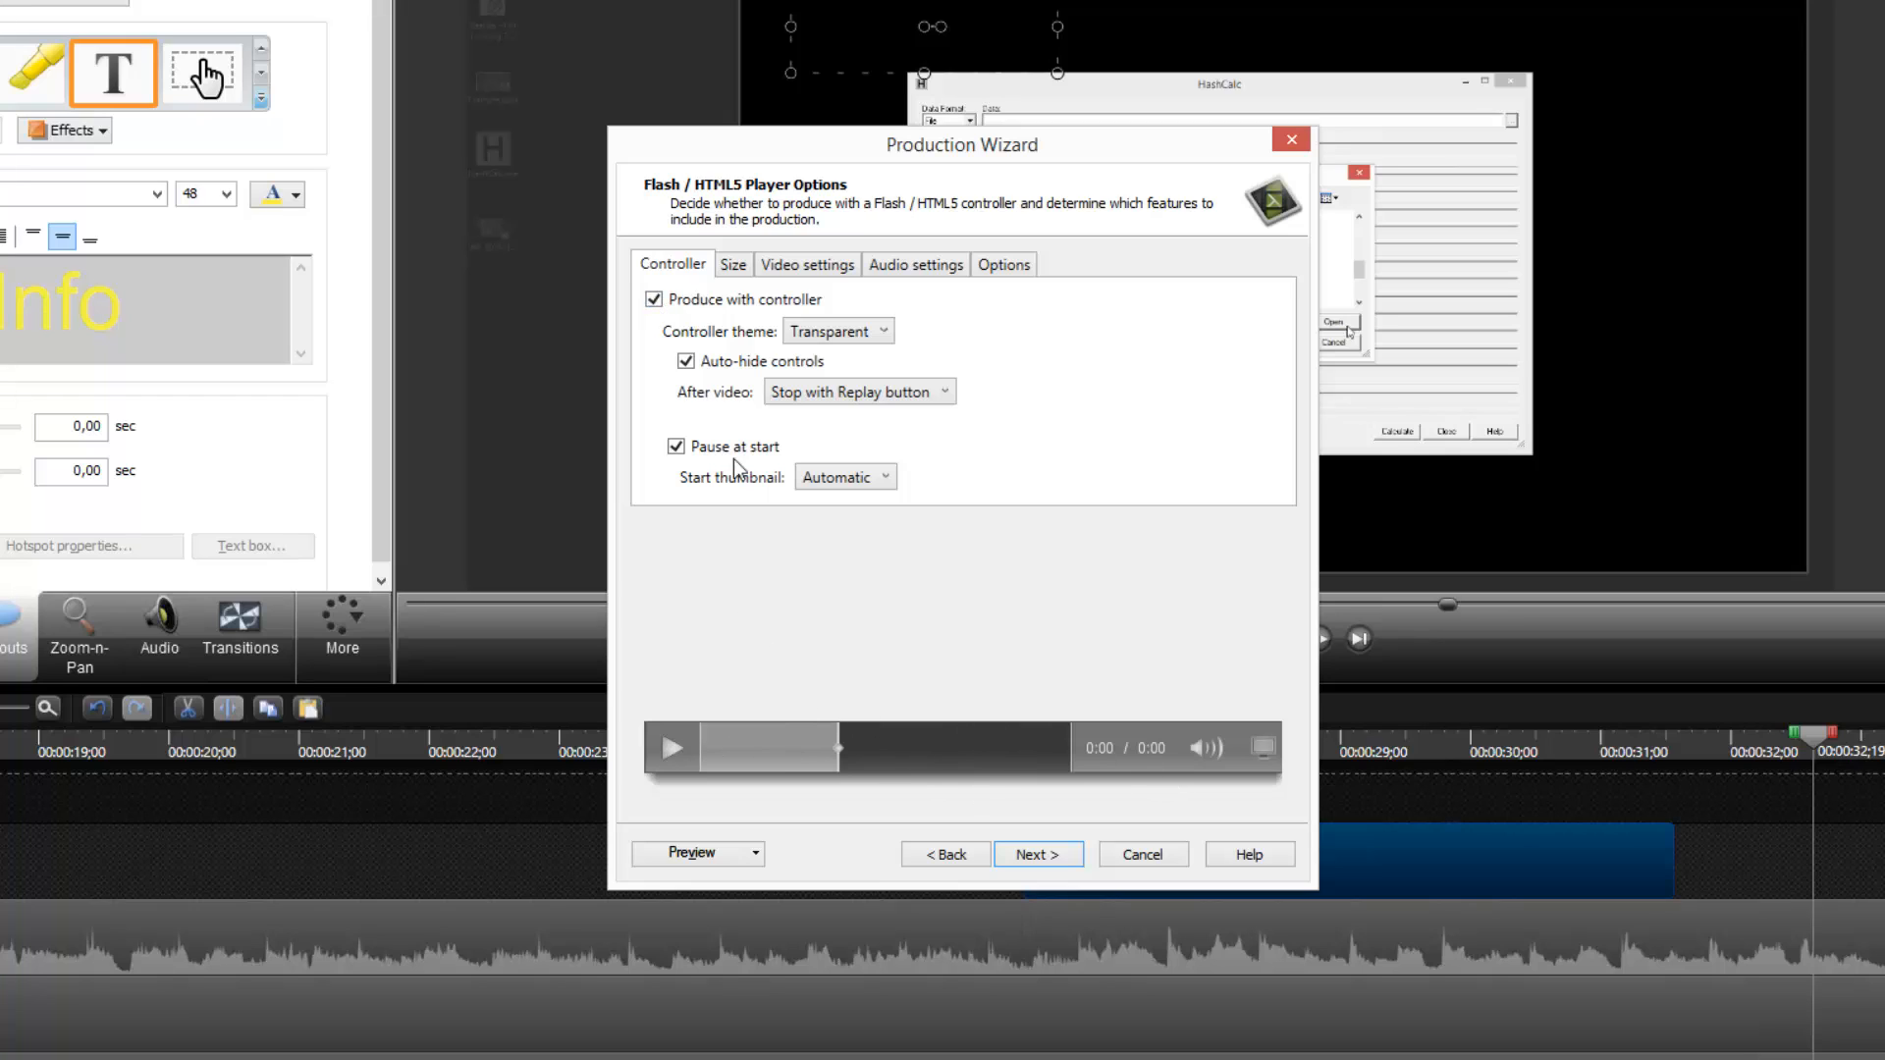
# Turn off producing with a controller and review the size, video and audio settings.
pyautogui.click(665, 303)
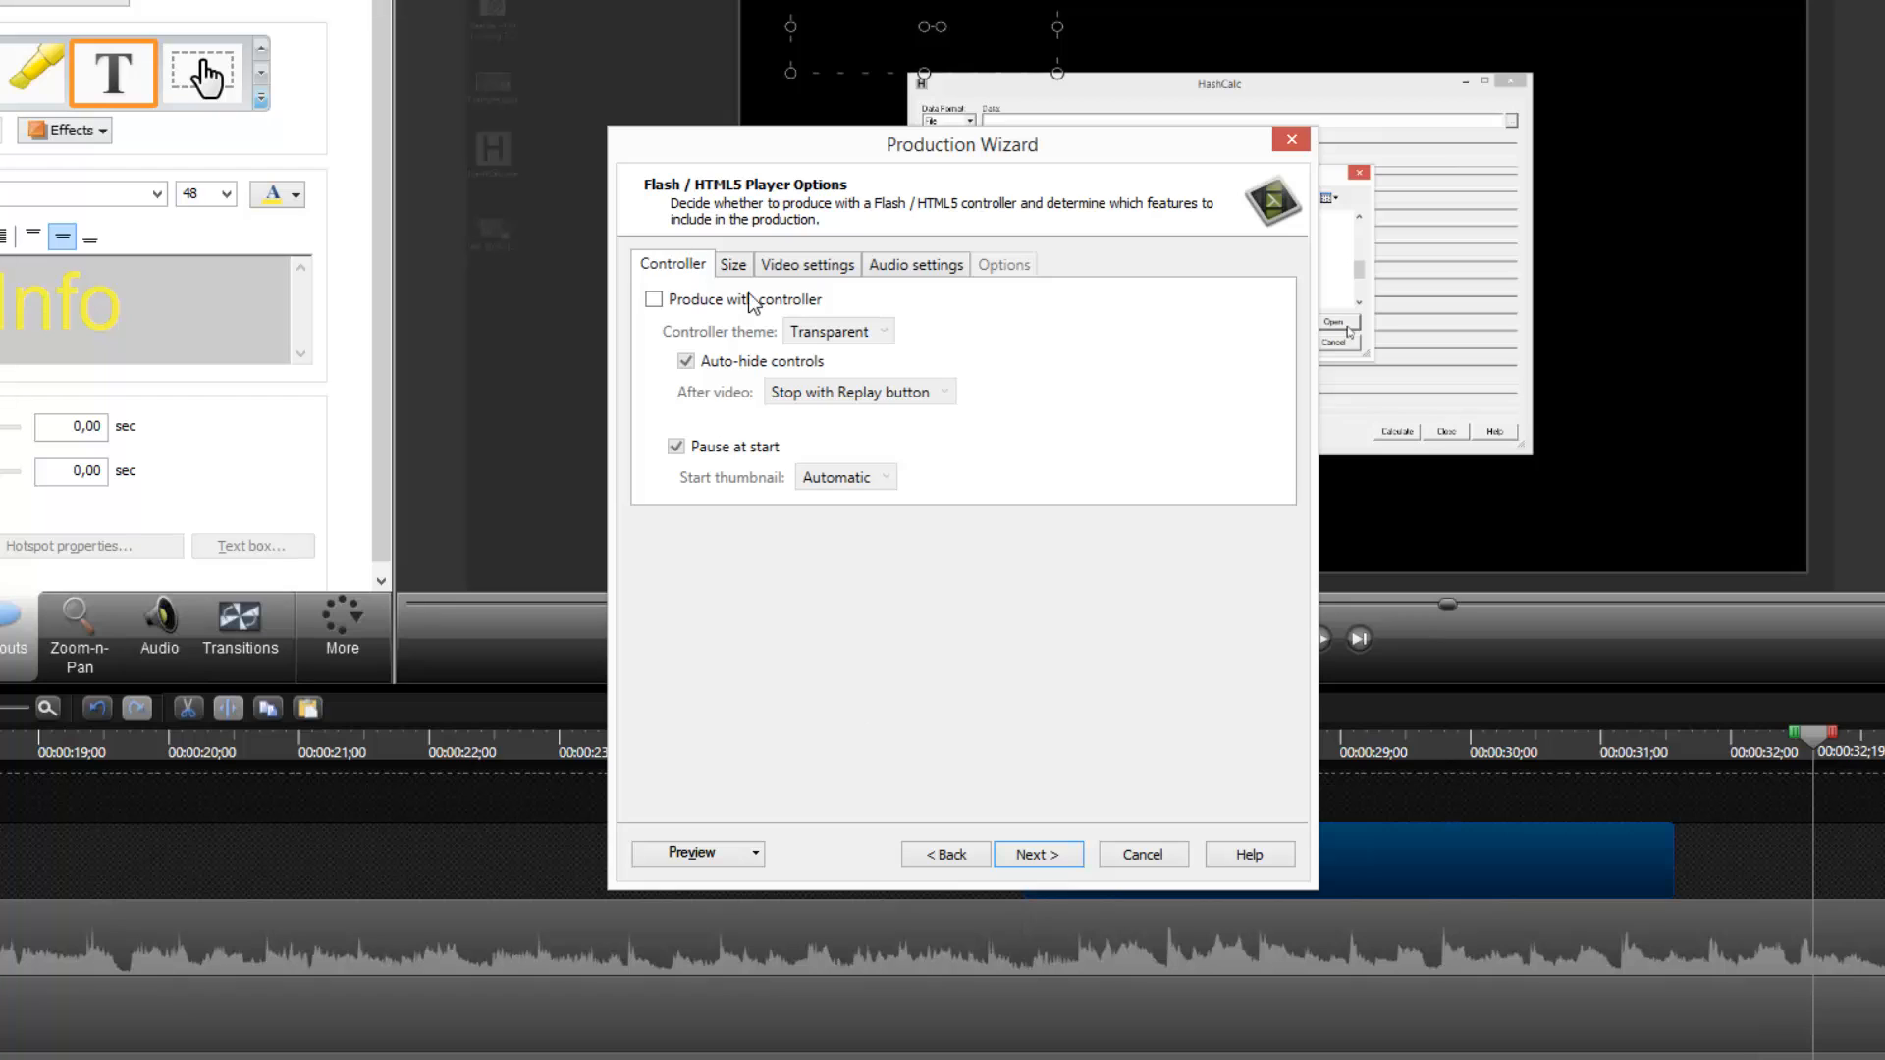
pyautogui.click(734, 265)
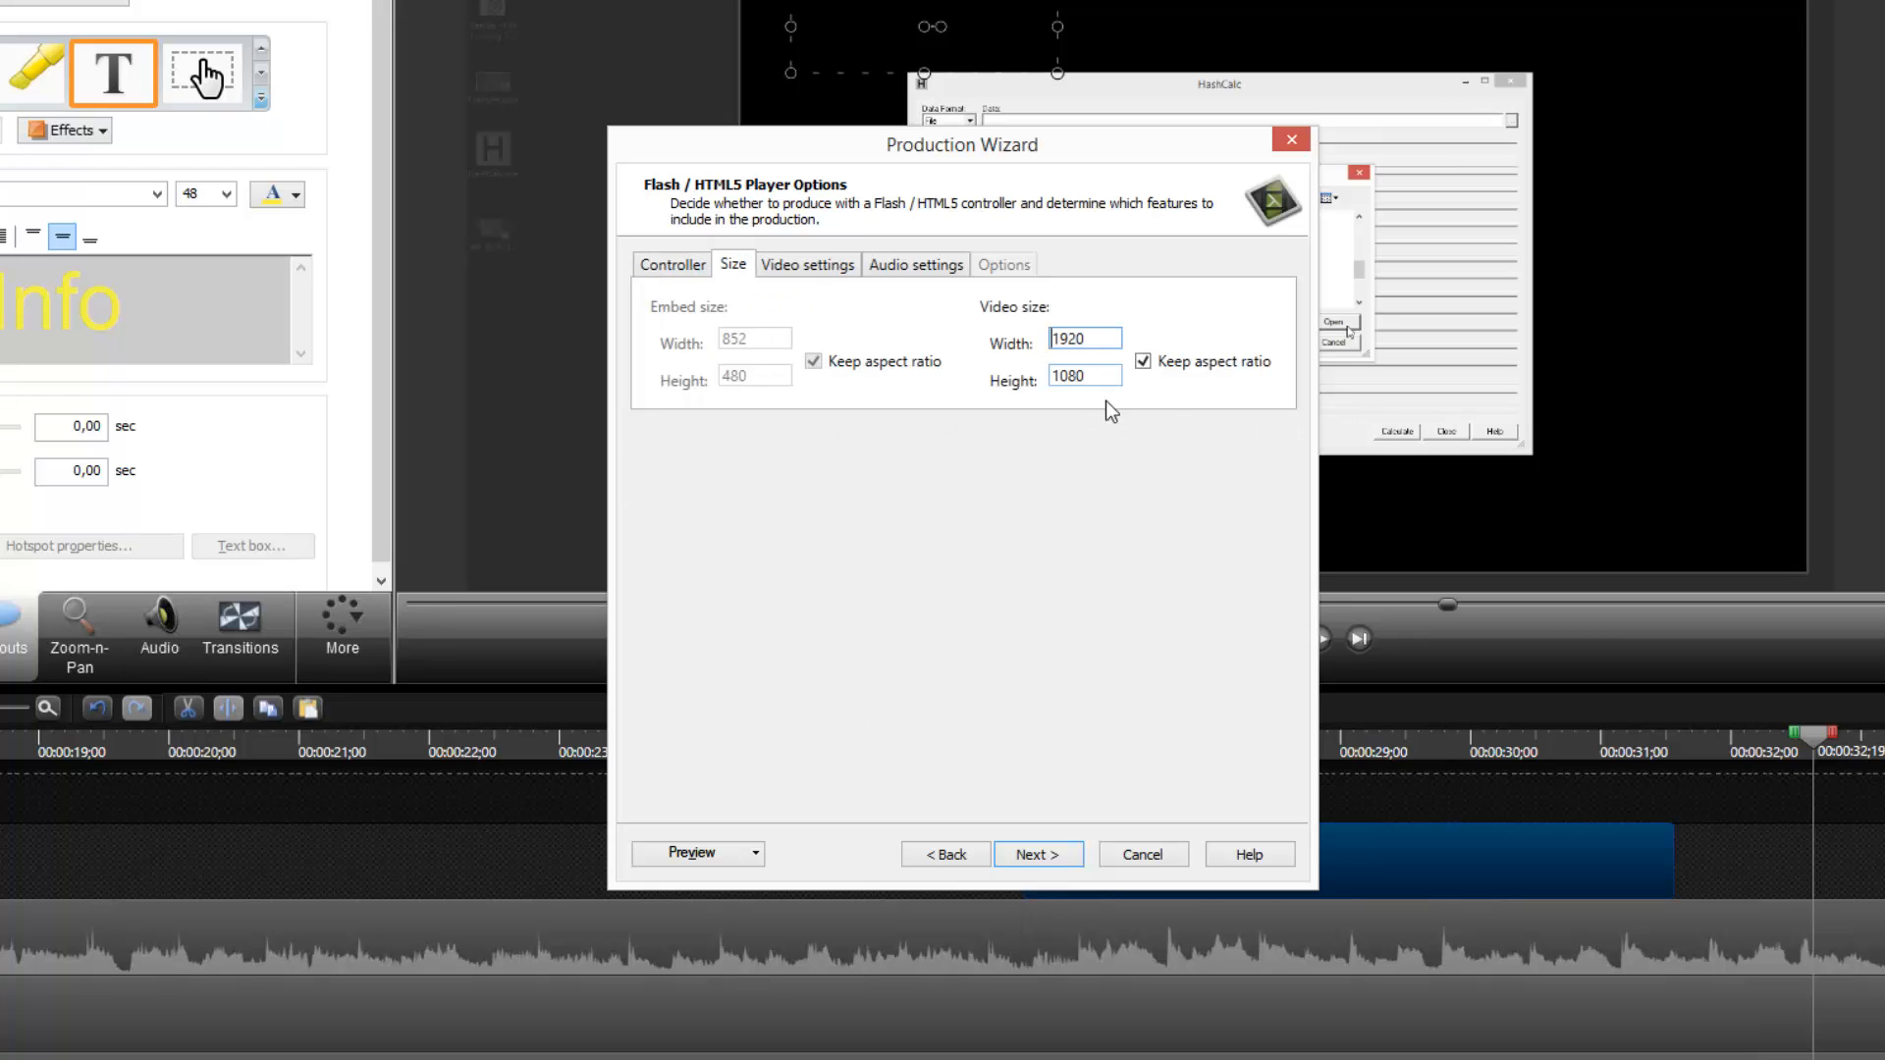
pyautogui.click(820, 265)
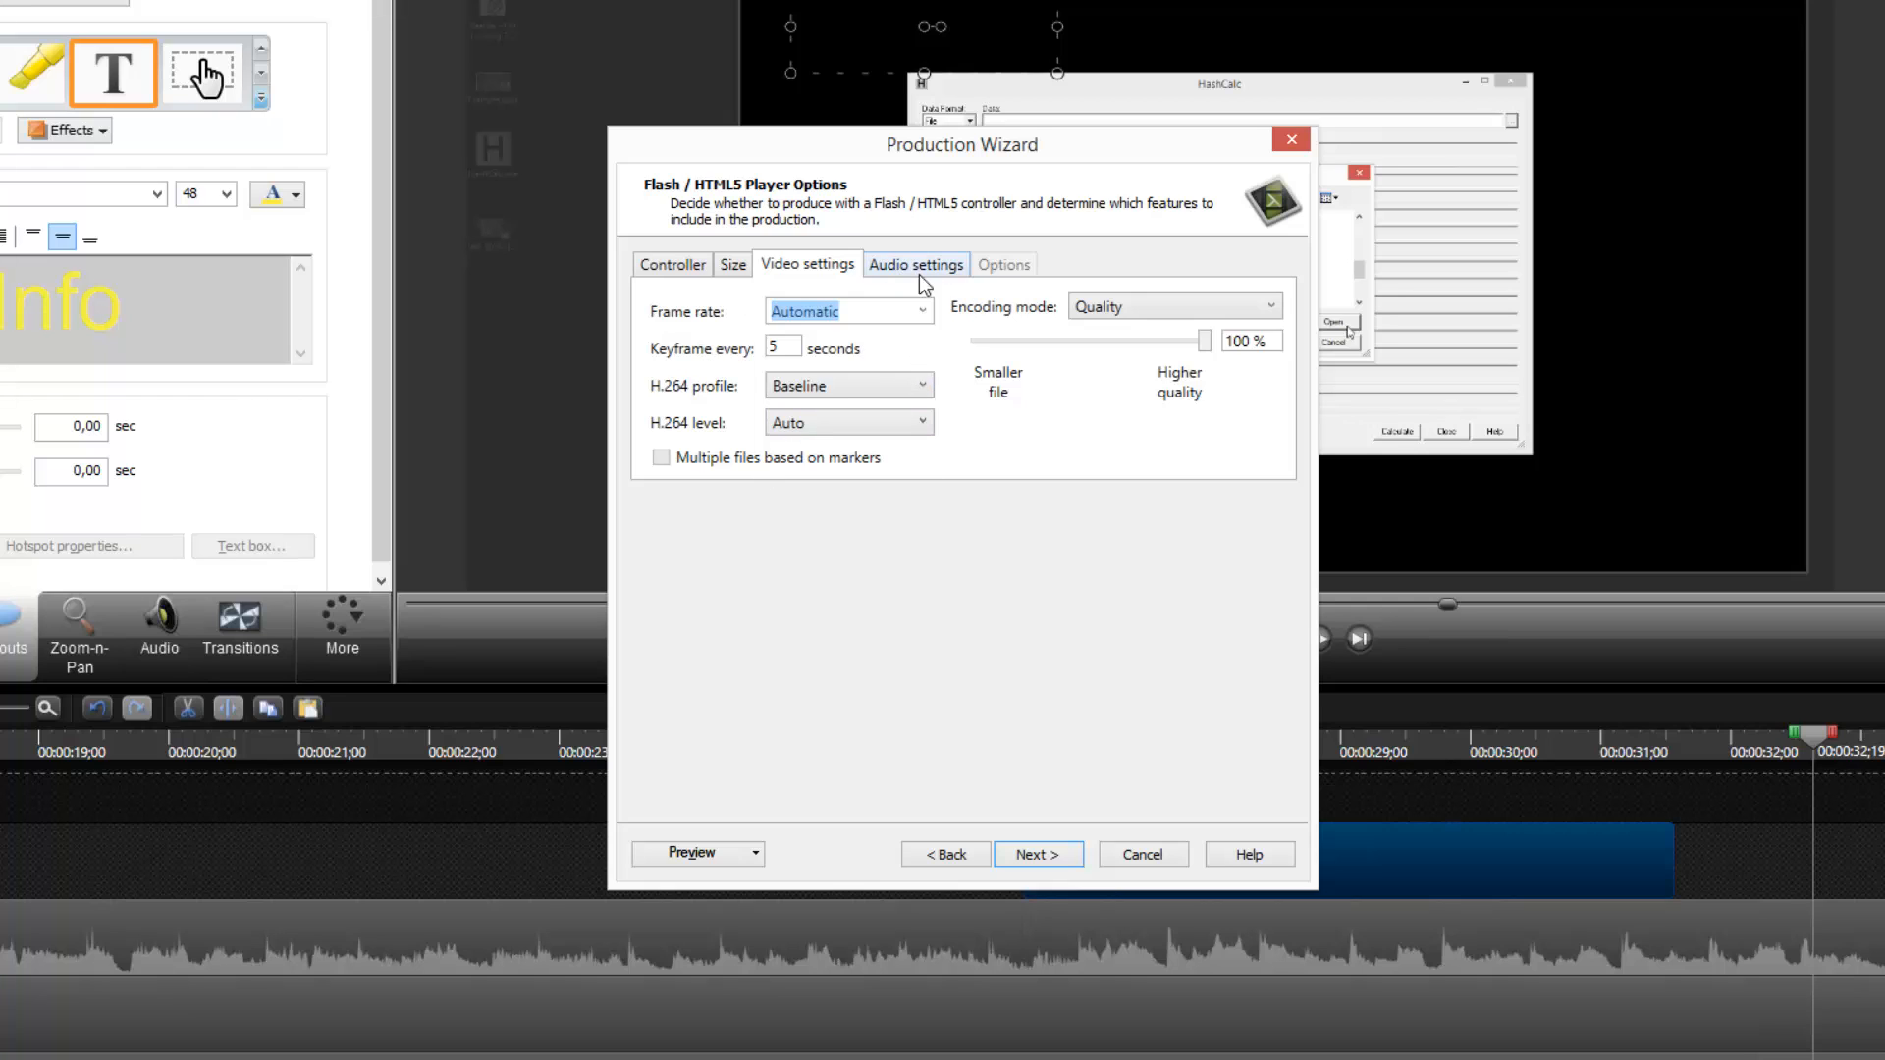
pyautogui.click(921, 270)
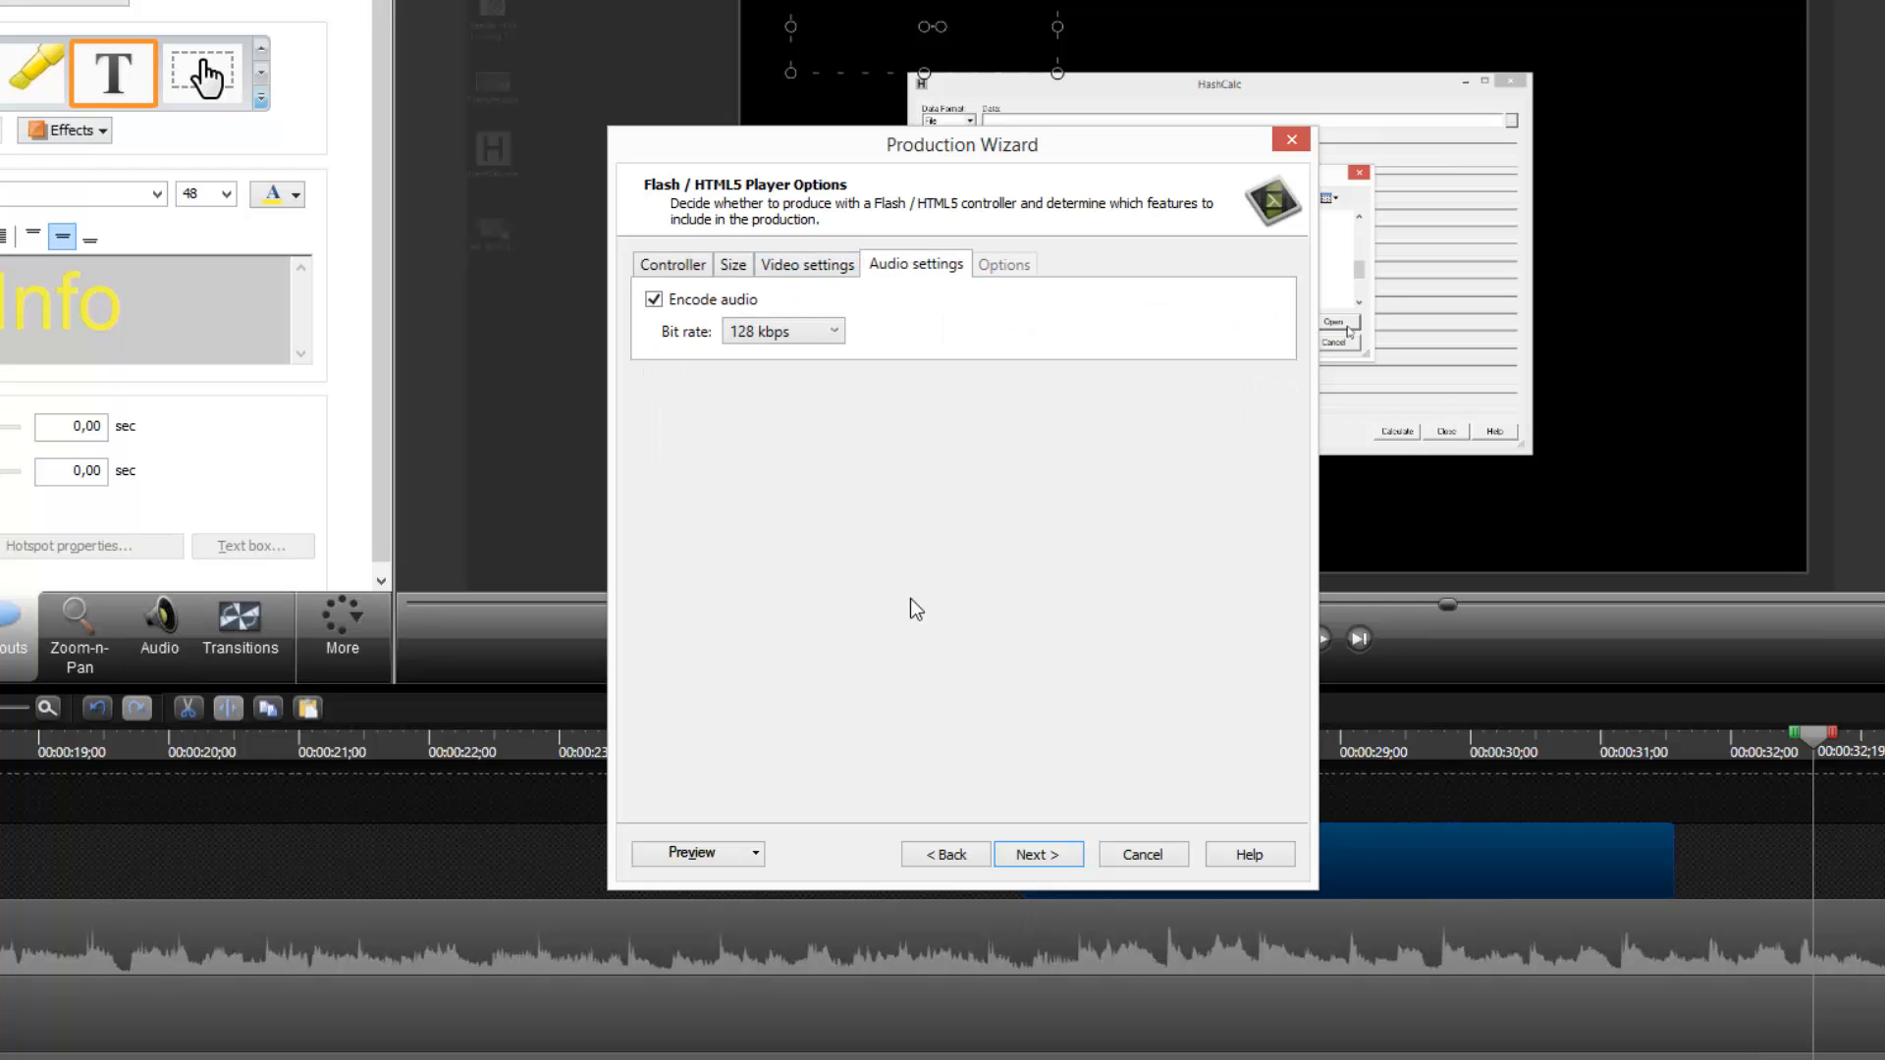
pyautogui.click(636, 261)
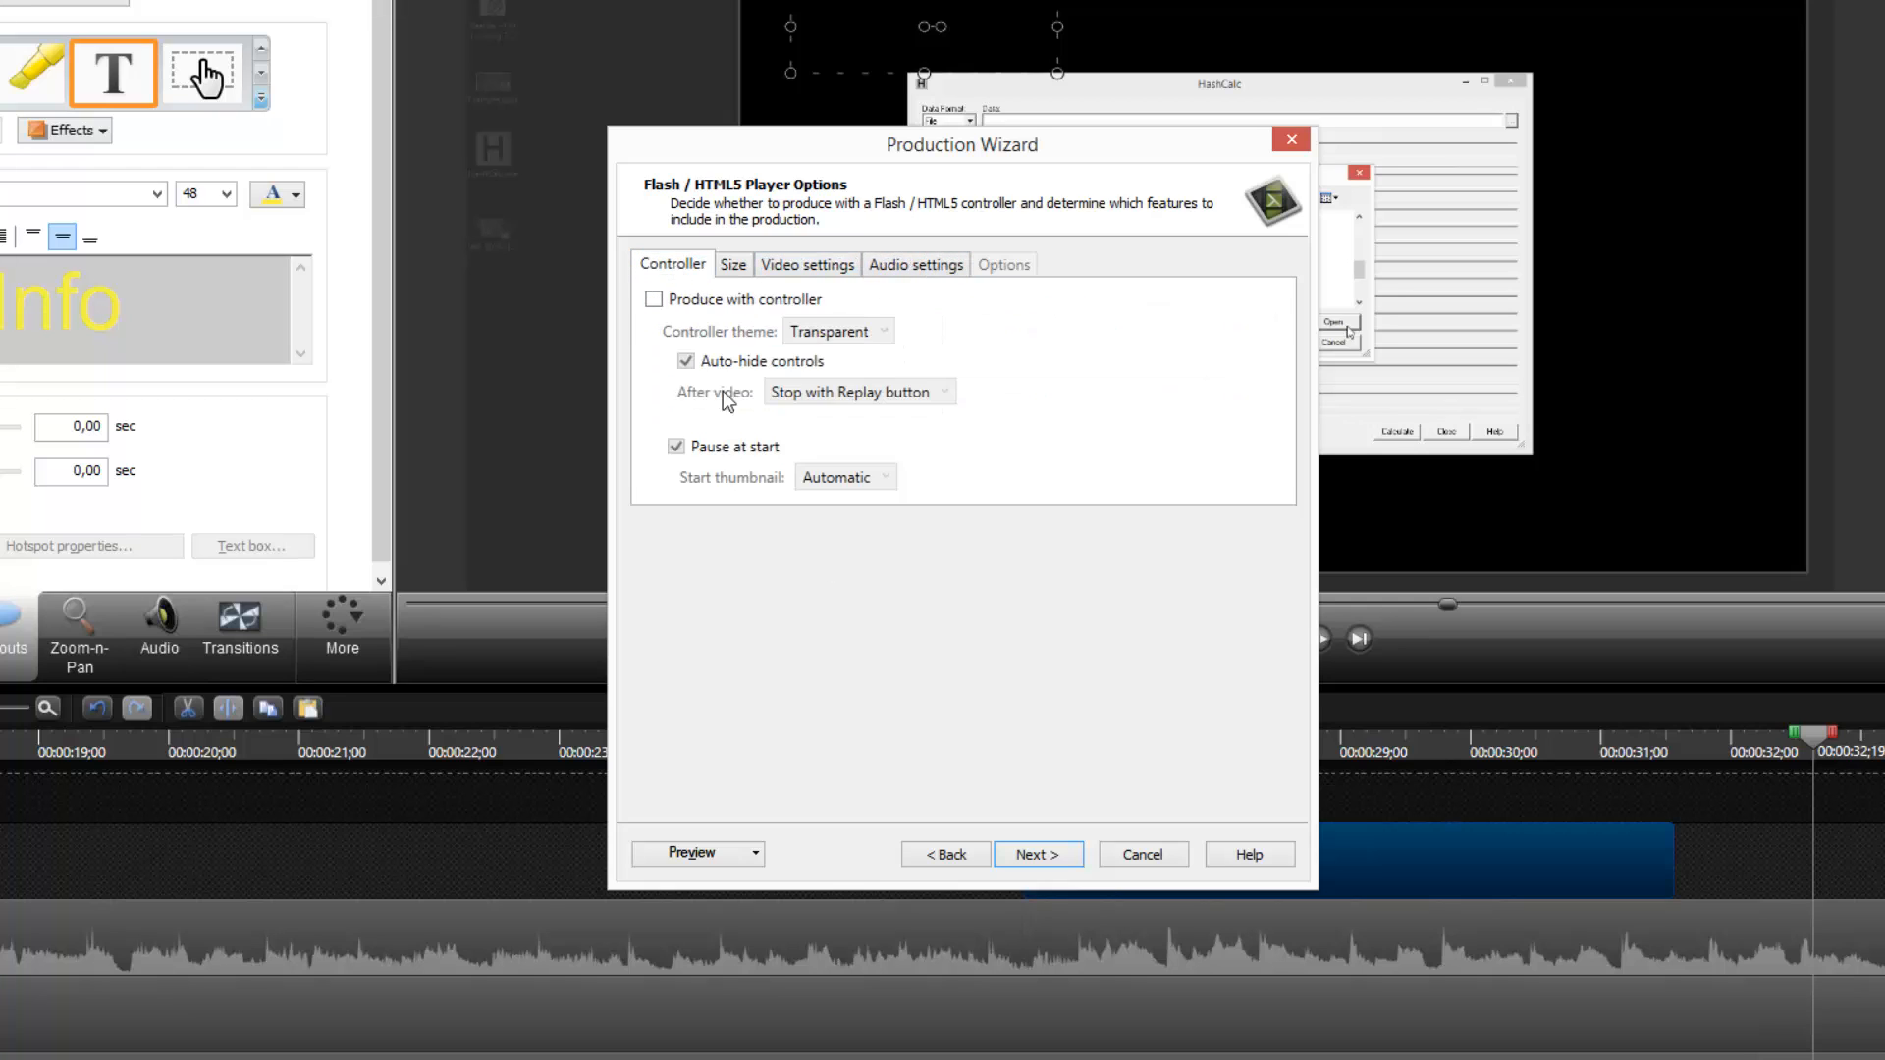
# Produce the video without a watermark as MyProject in the Videos folder, organizing the produced files into sub-folders.
pyautogui.click(1058, 856)
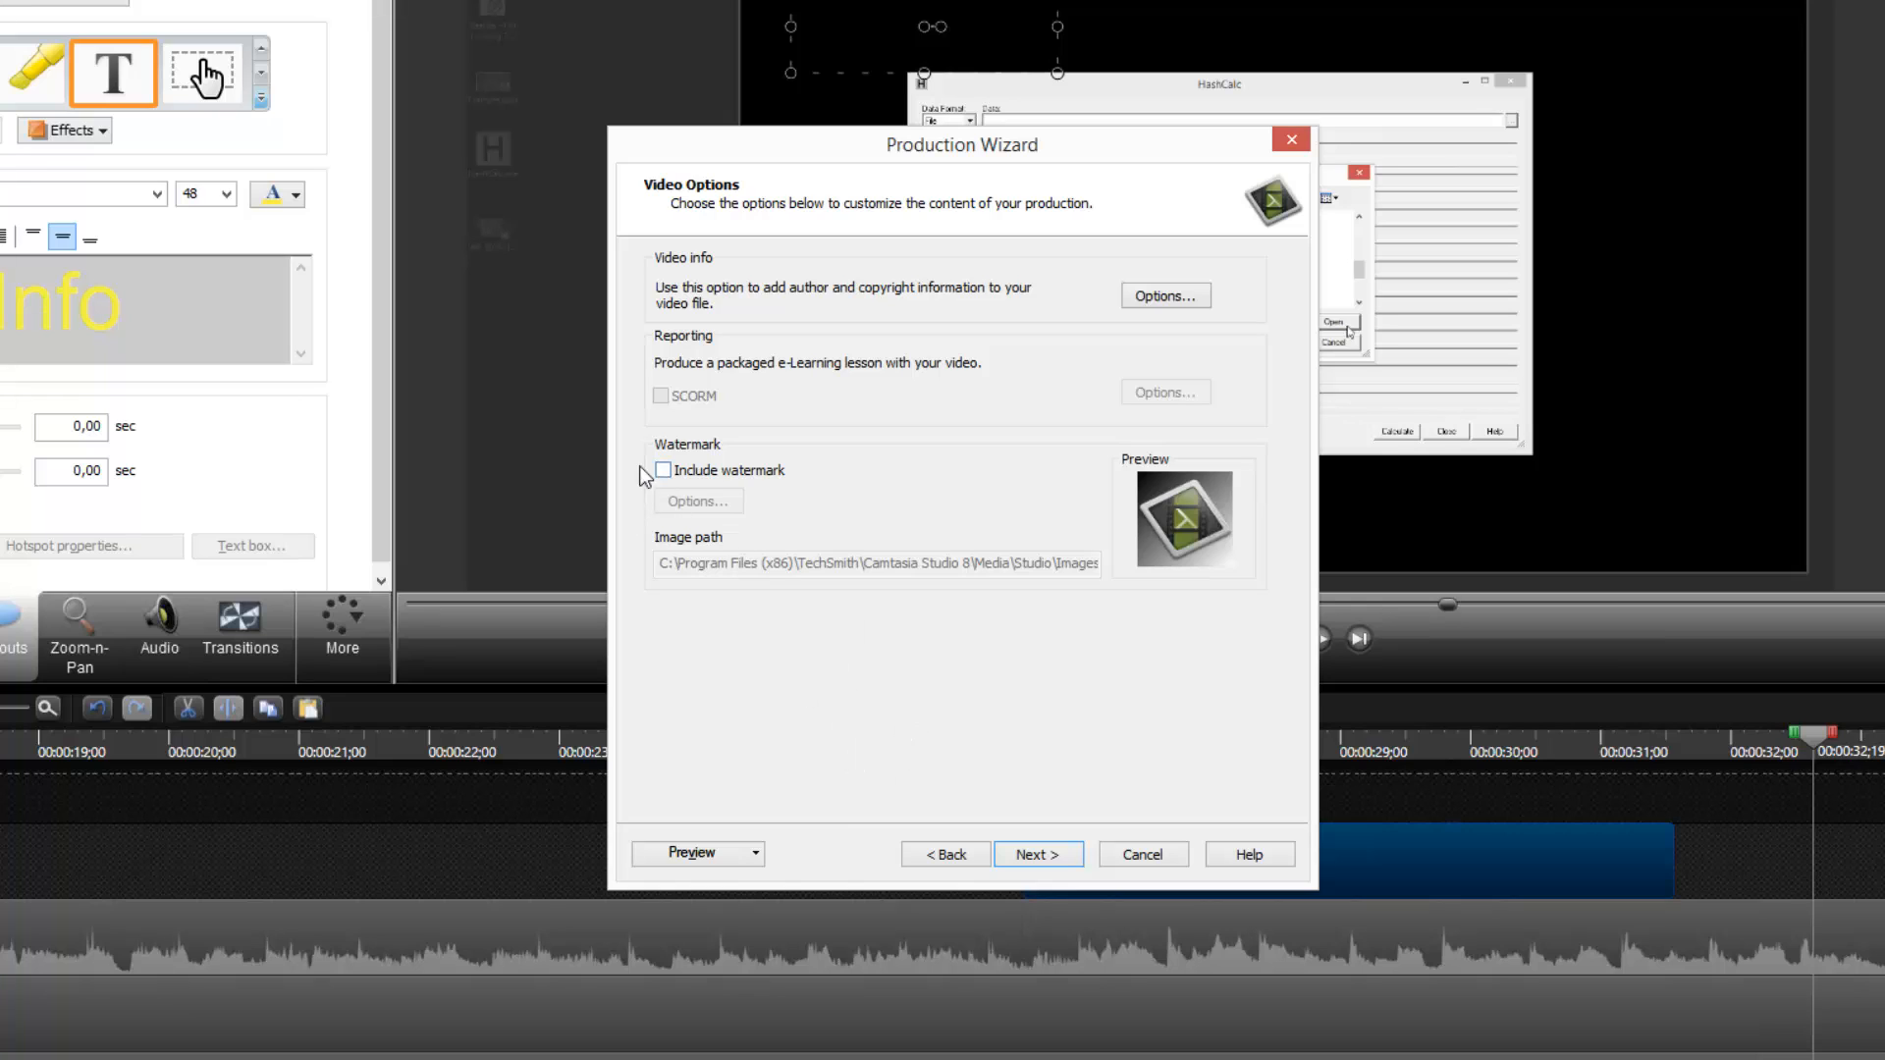
pyautogui.click(1038, 854)
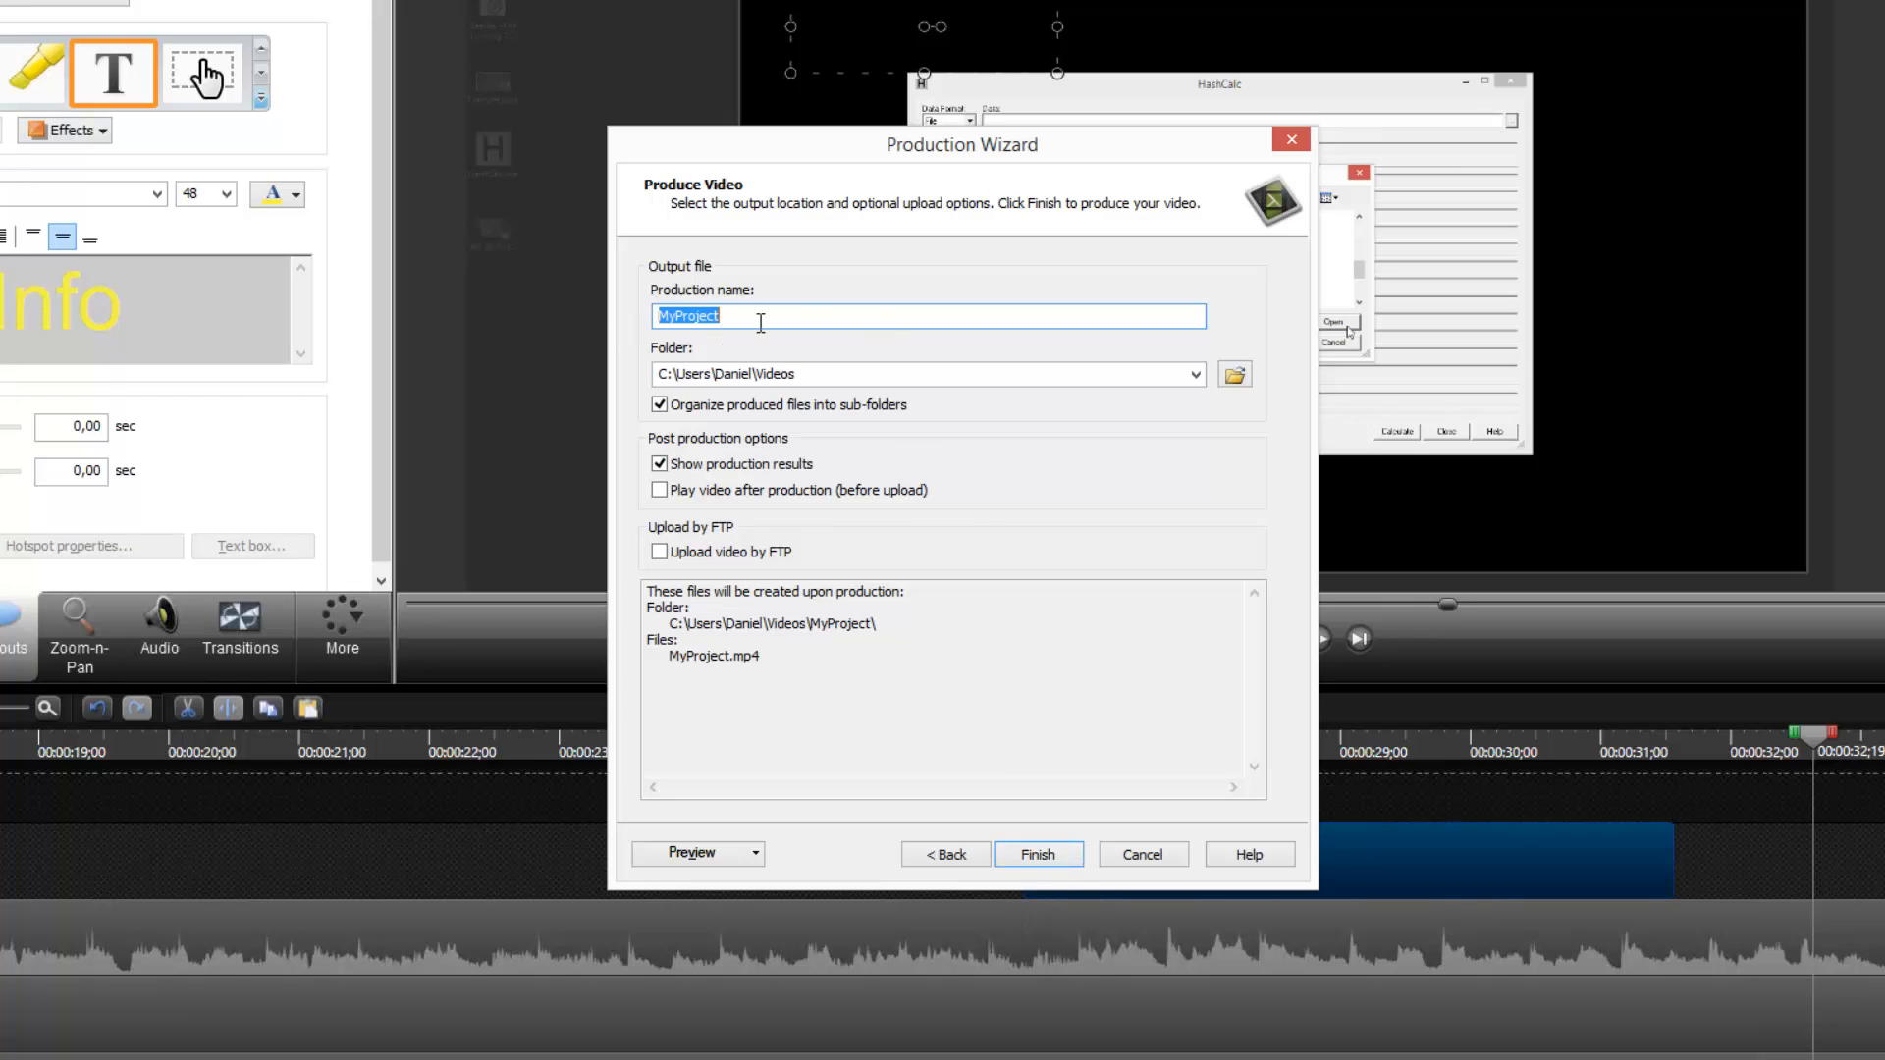
pyautogui.press('Tab')
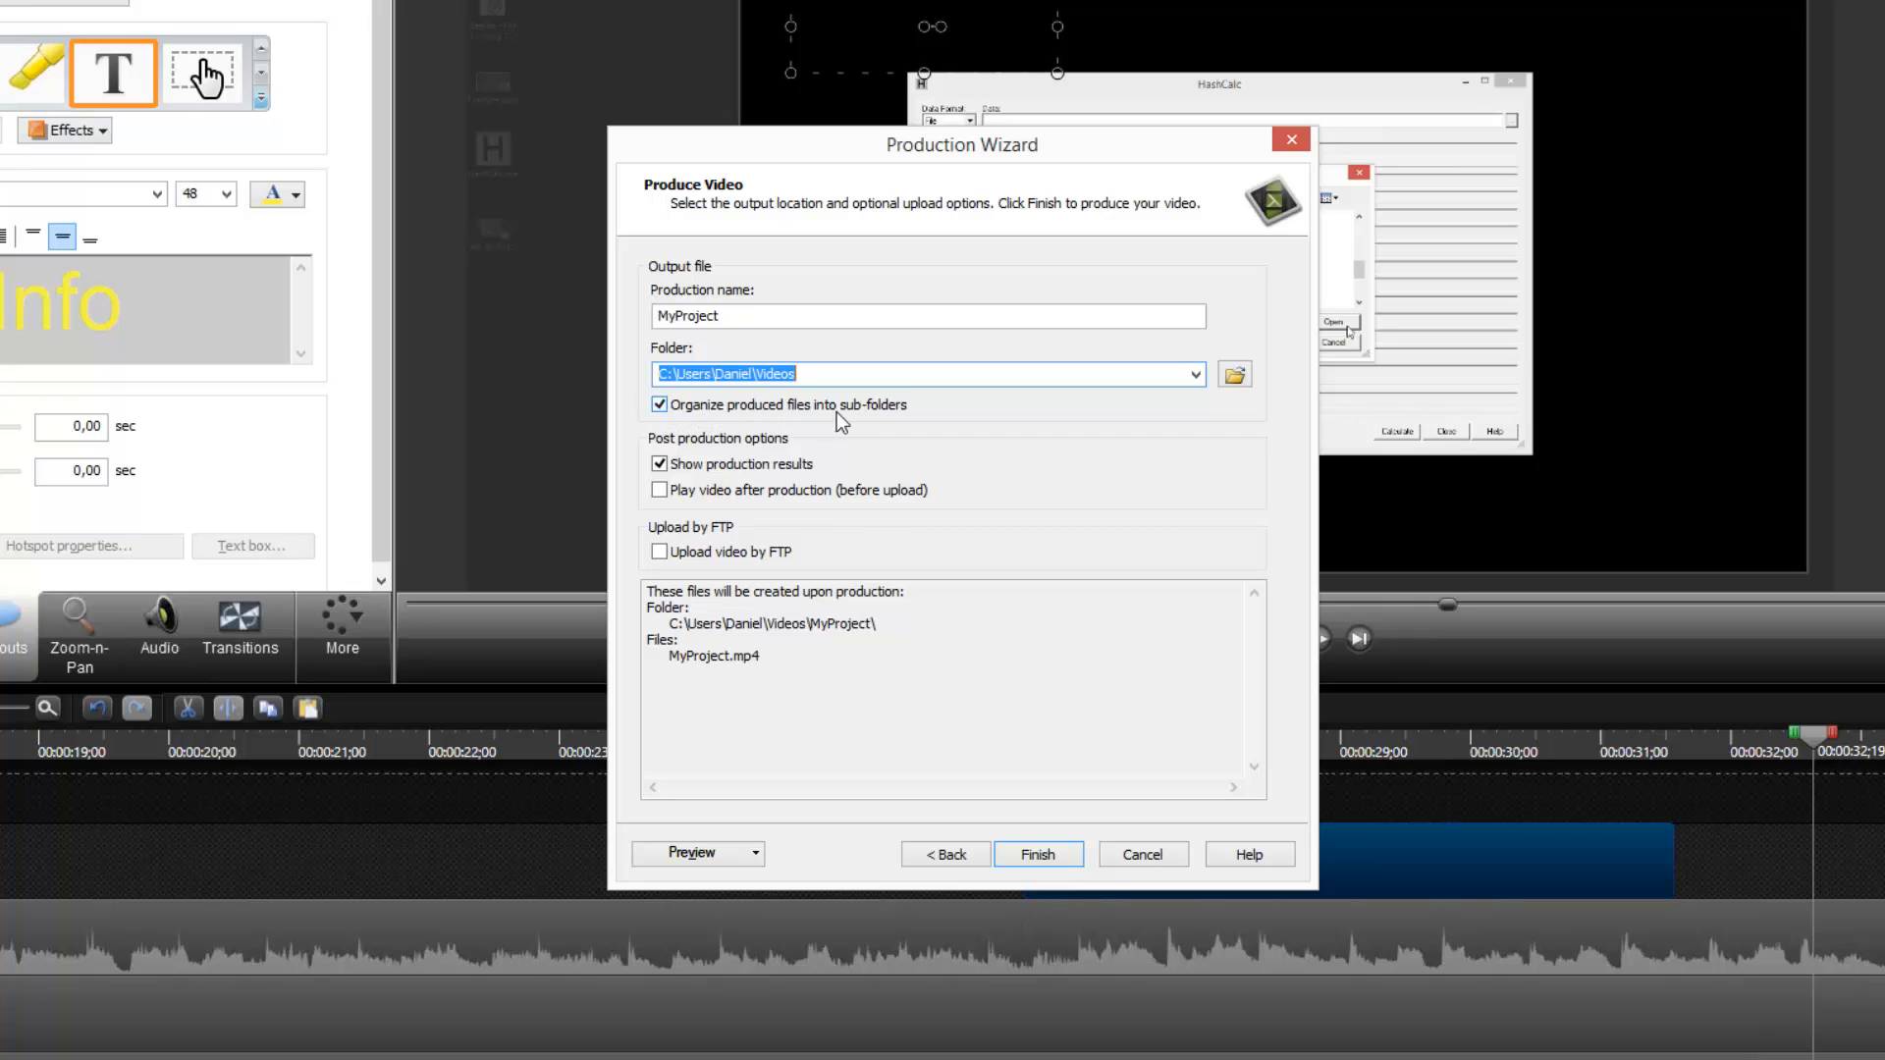
pyautogui.click(1052, 852)
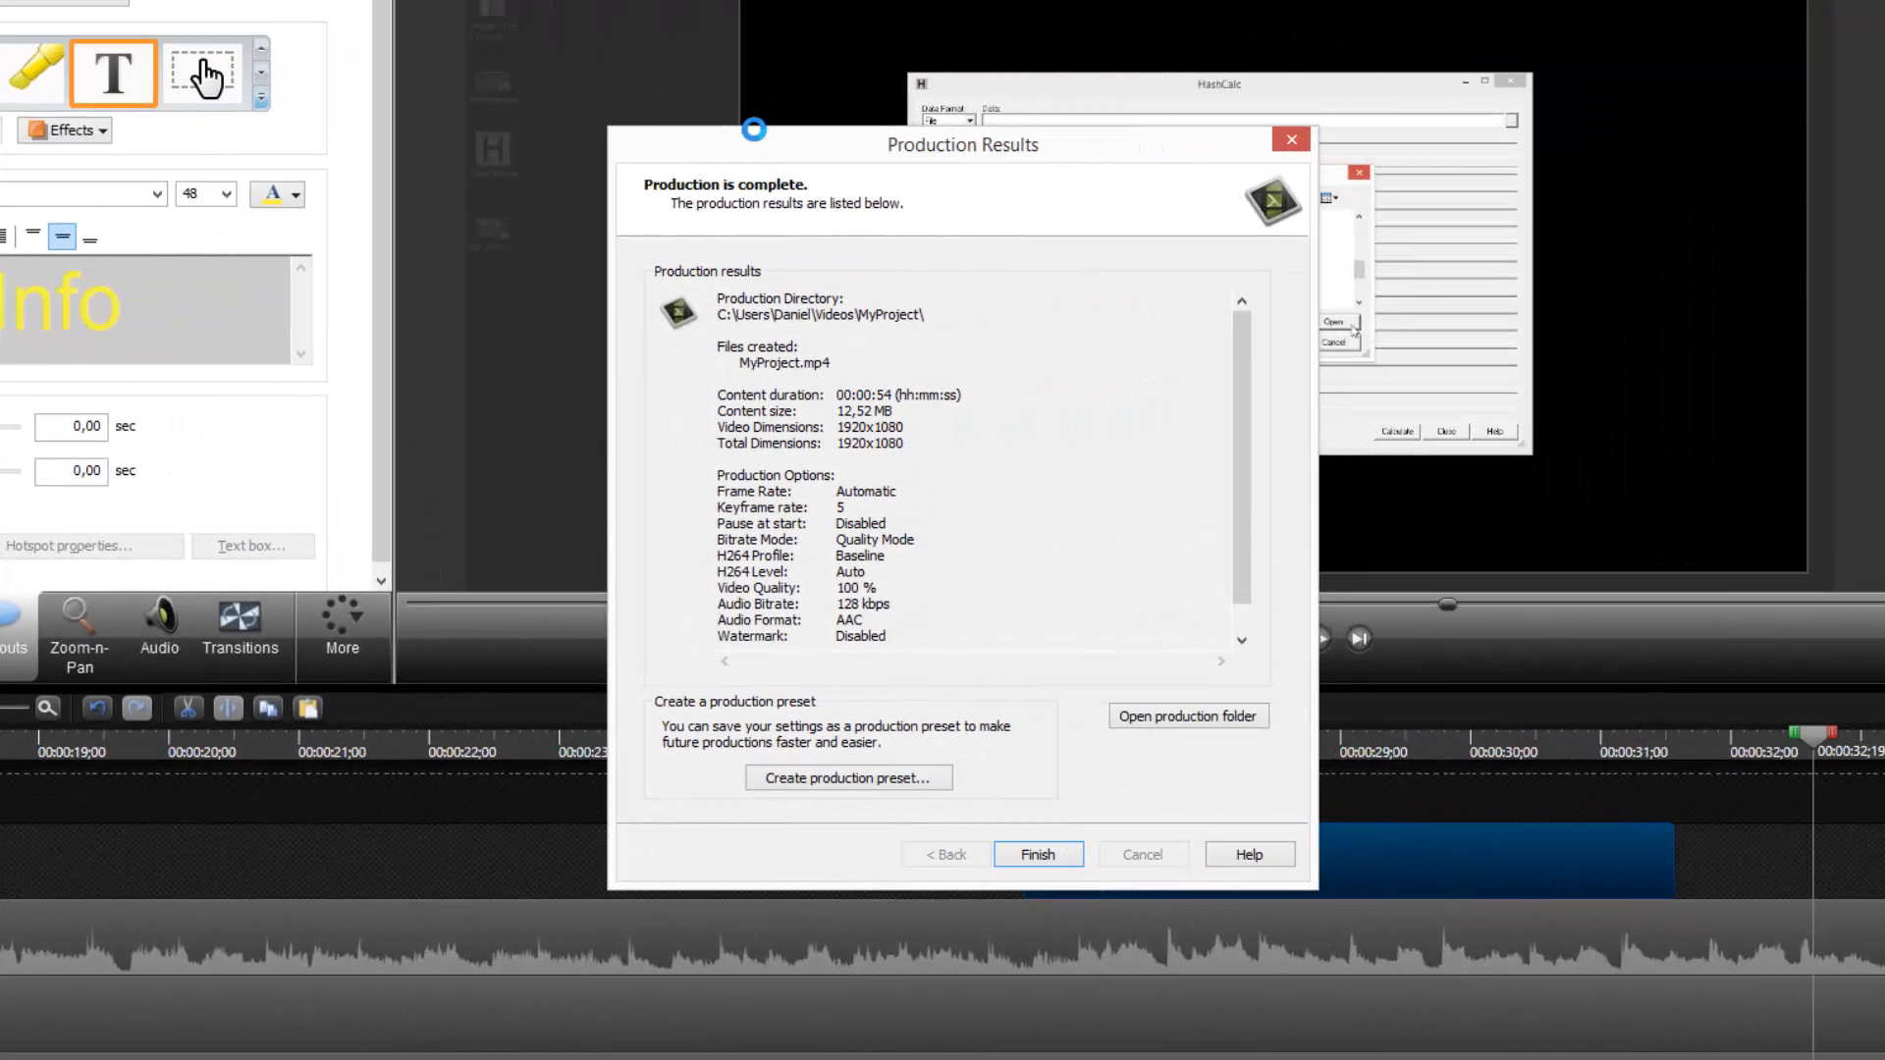
# Open the production folder, play MyProject.mp4 and skip to near its end to check the closing slide.
pyautogui.click(1188, 719)
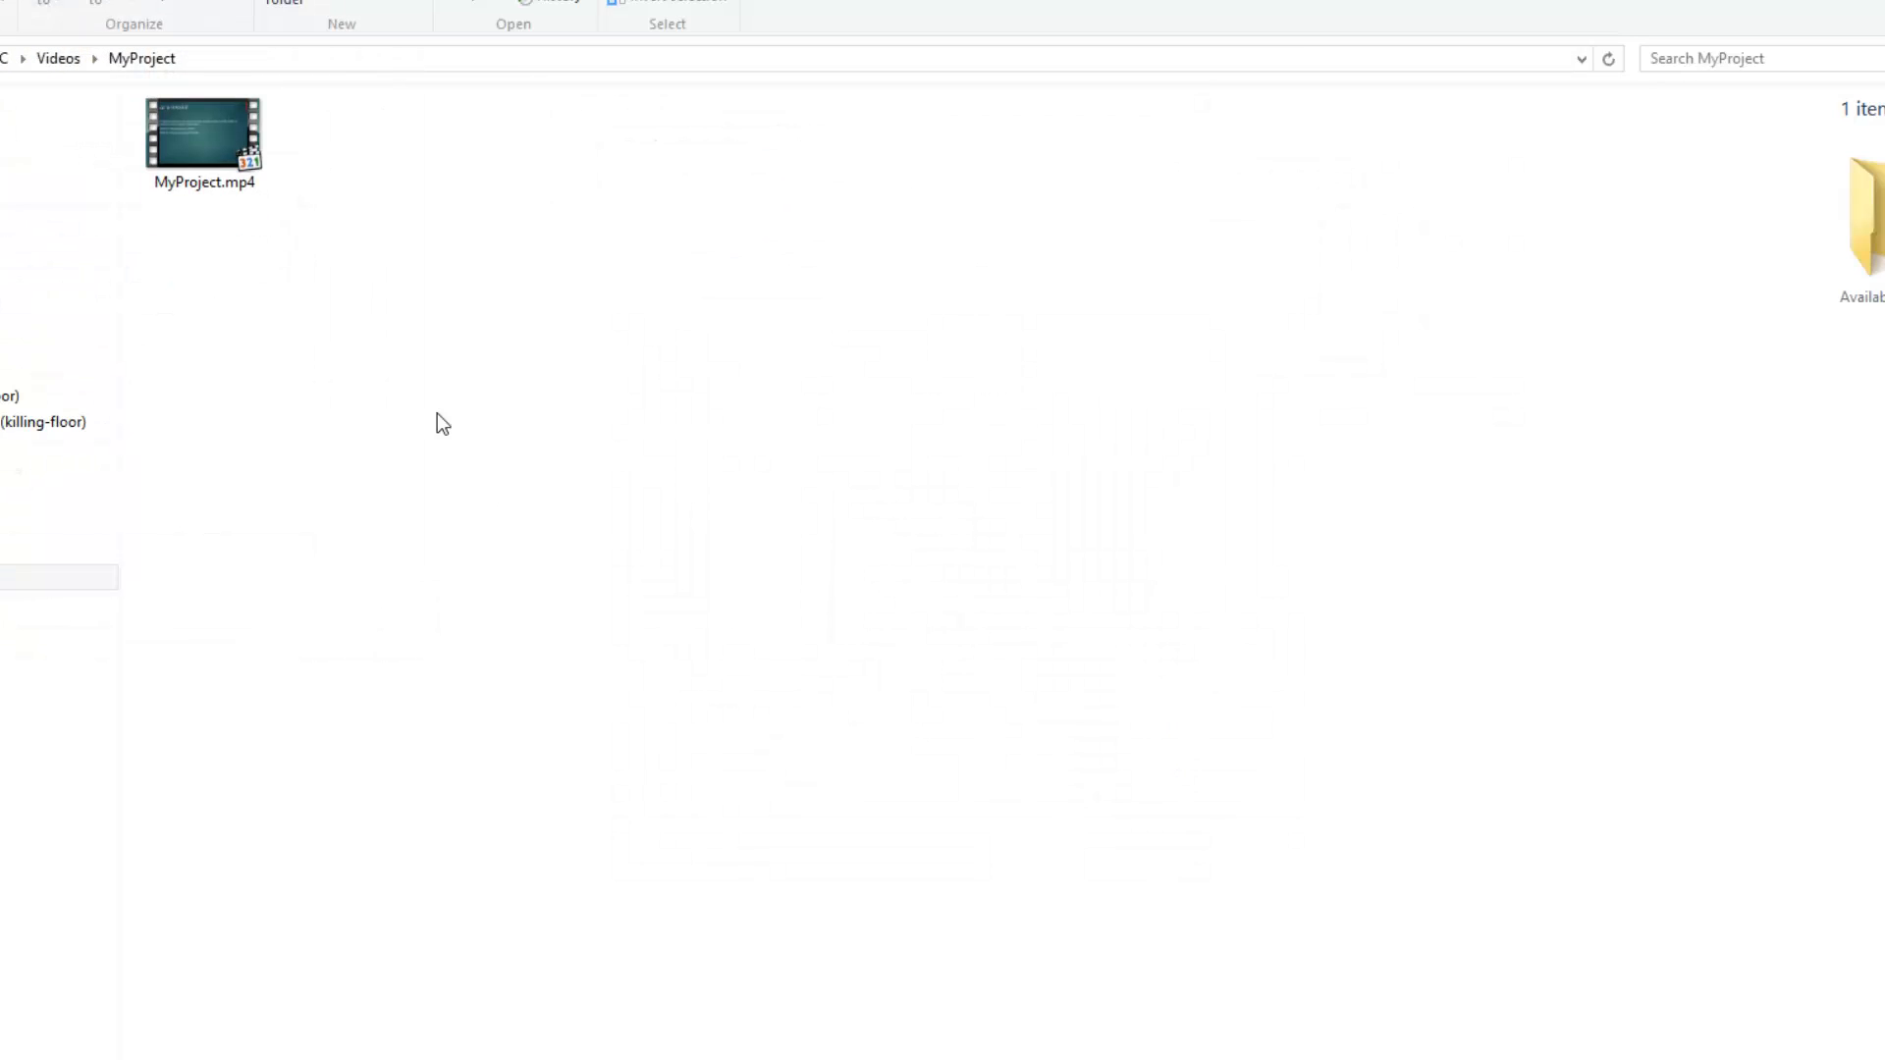
pyautogui.click(231, 184)
pyautogui.doubleClick(227, 177)
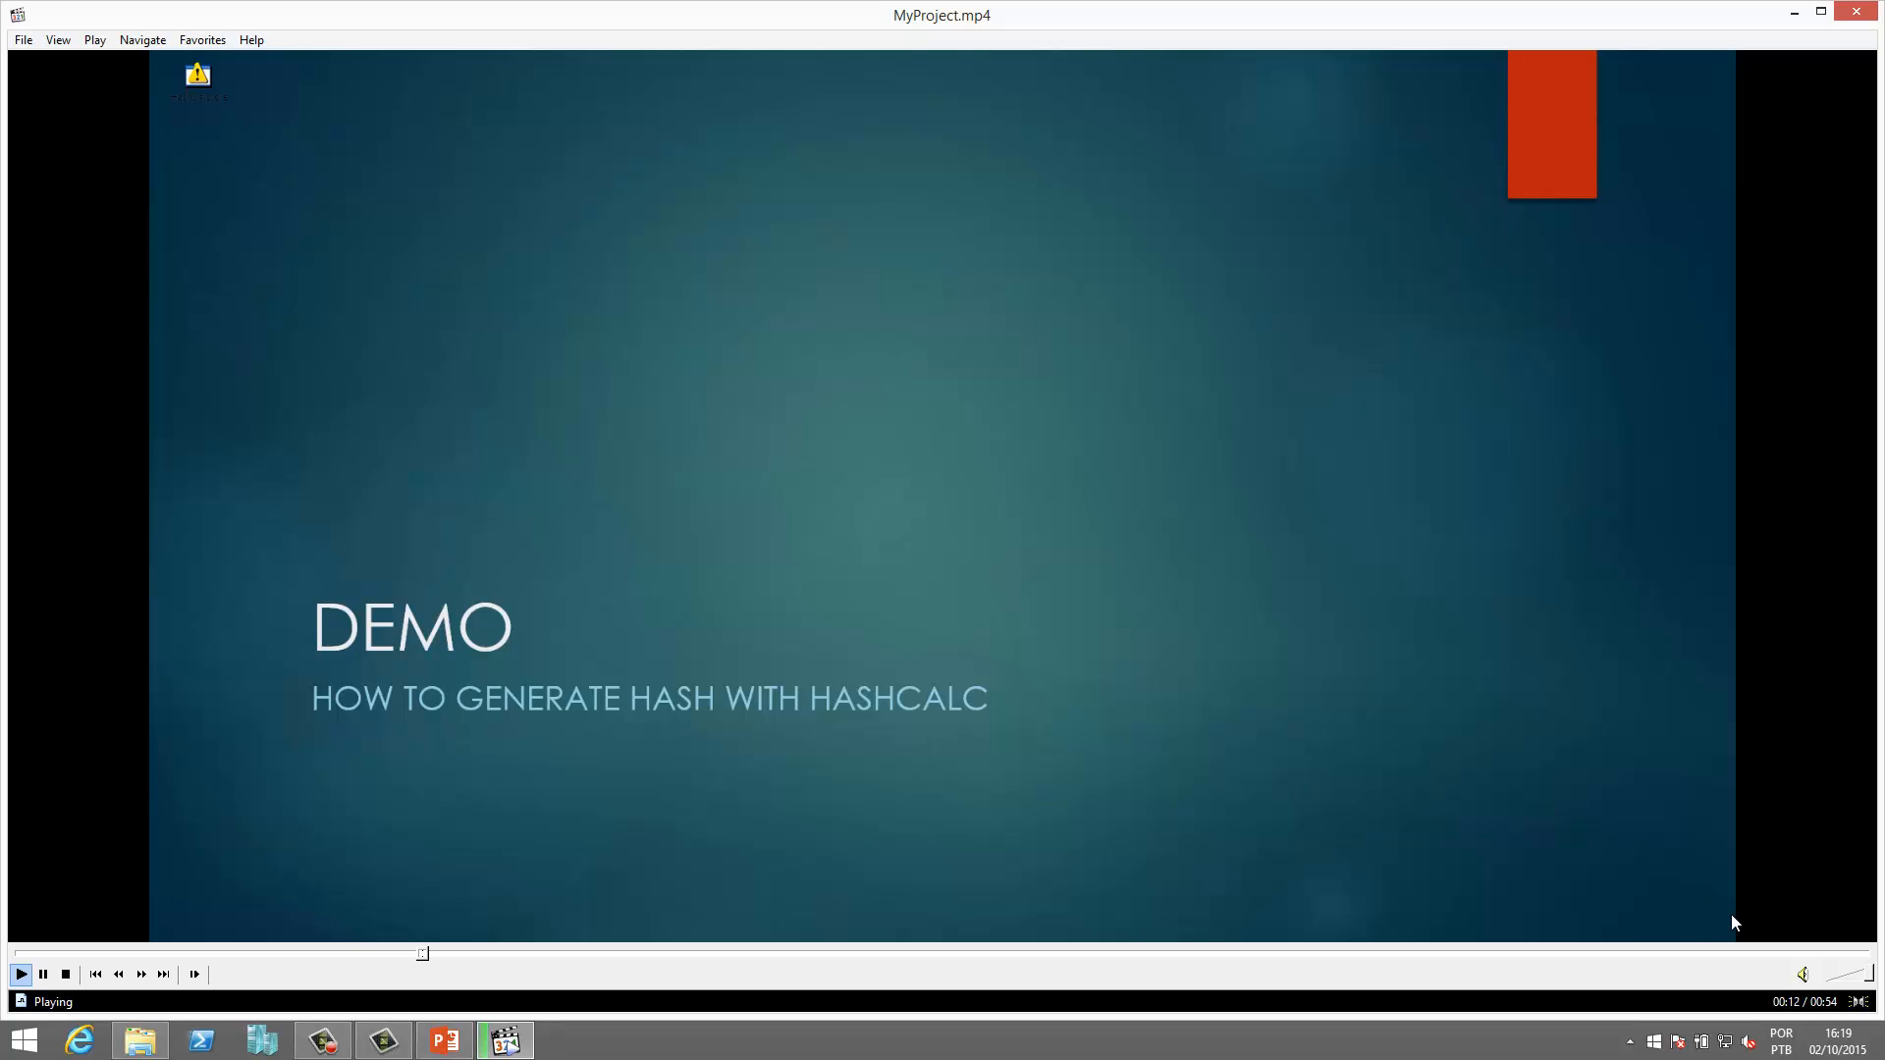
pyautogui.click(1734, 953)
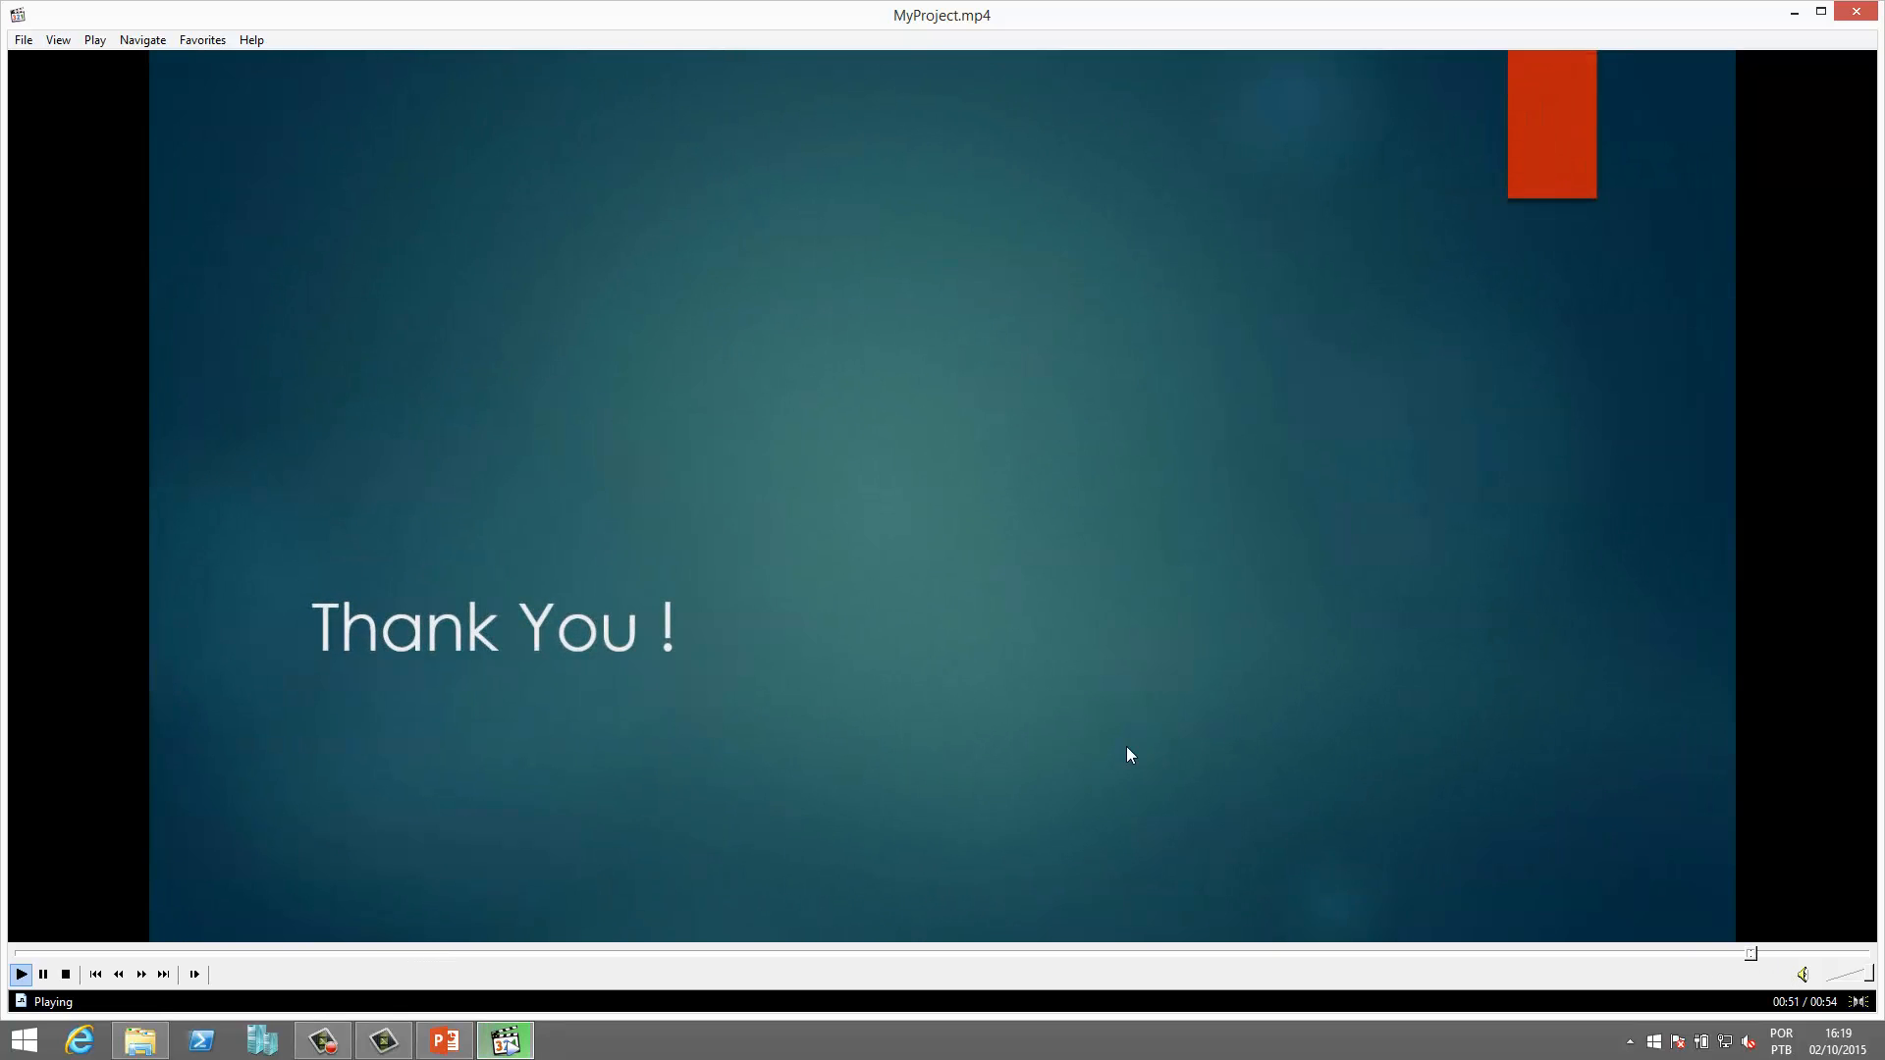